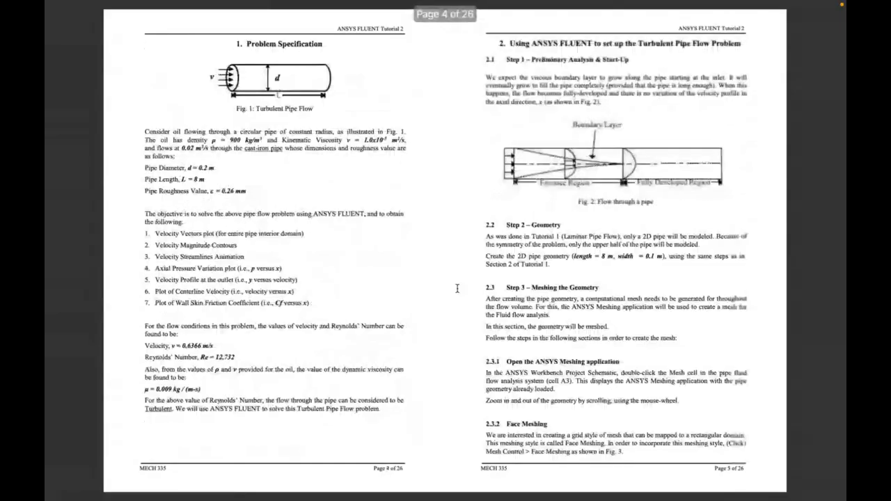
# - Switch the tutorial PDF to continuous scrolling and examine the problem specification, highlighting the oil density
pyautogui.click(169, 6)
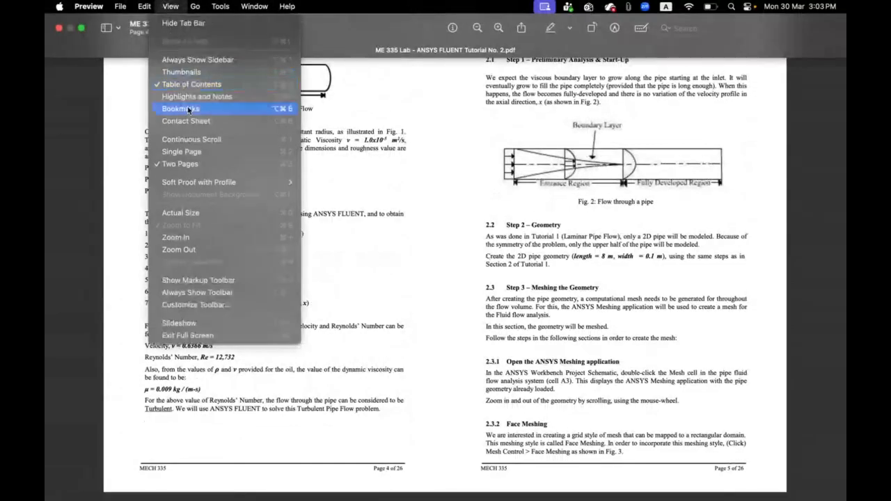
pyautogui.click(192, 140)
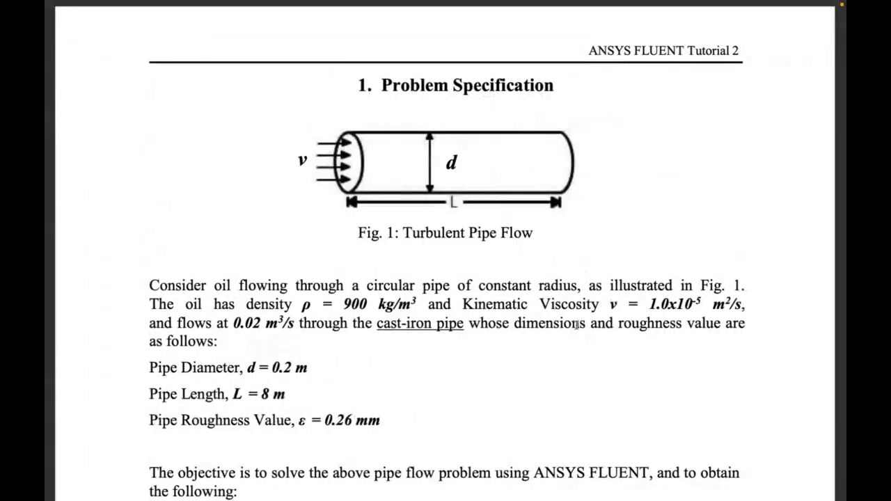
pyautogui.scroll(-3, 512, 365)
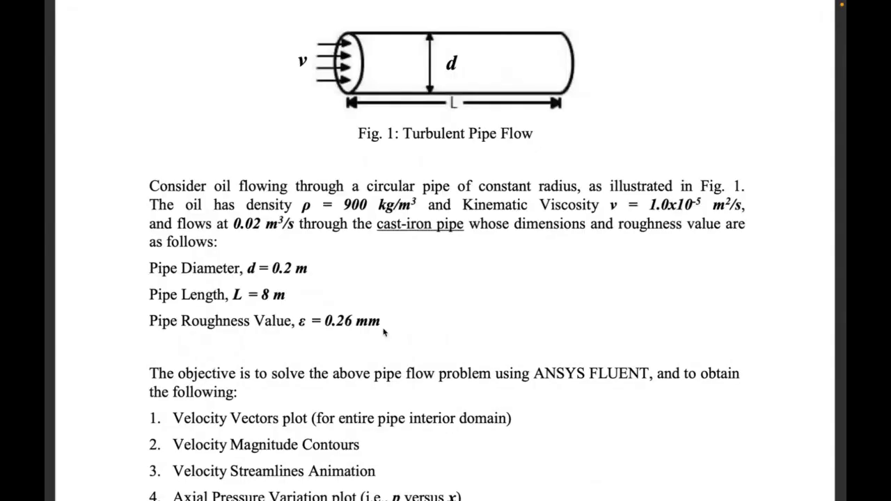
pyautogui.scroll(-2, 410, 266)
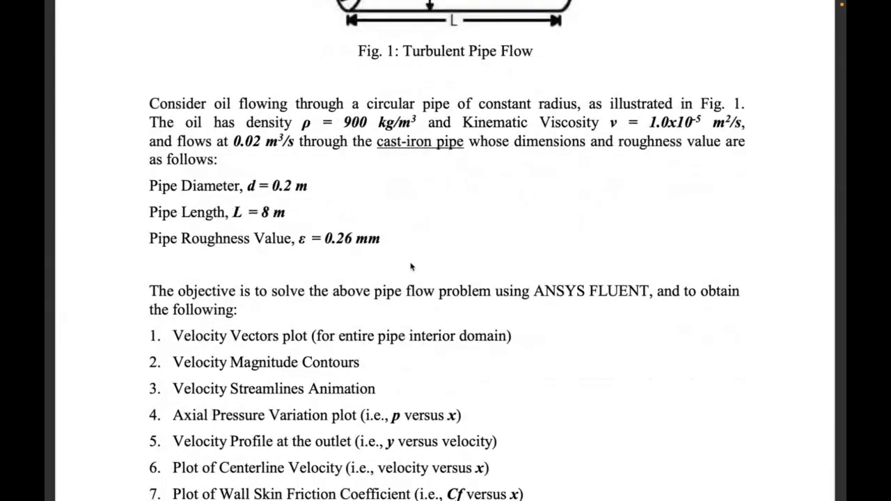
pyautogui.scroll(2, 411, 267)
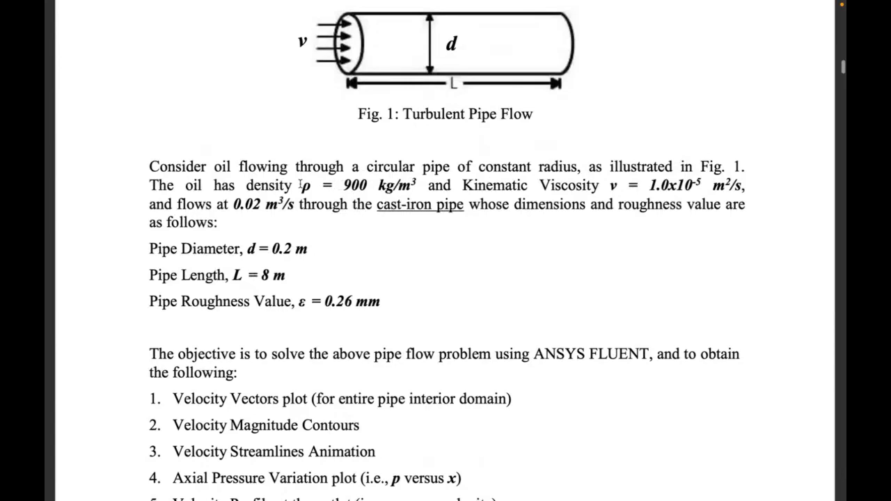
pyautogui.moveTo(300, 185); pyautogui.dragTo(414, 182)
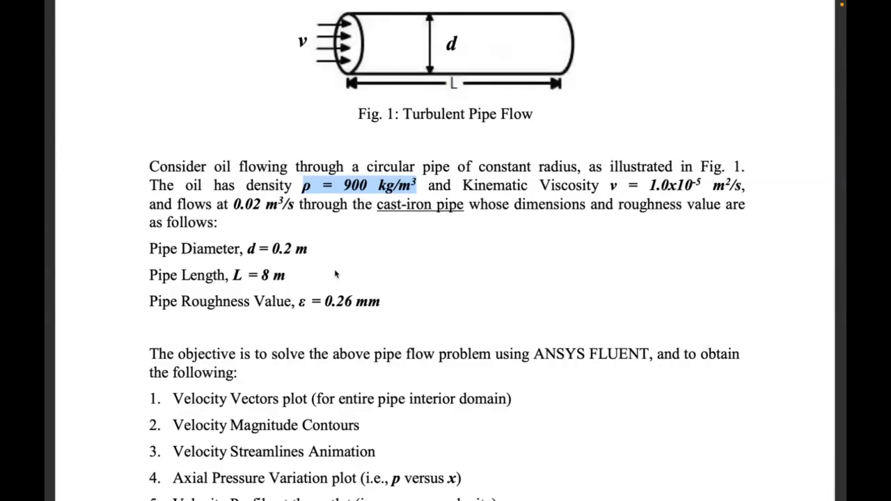
# - Examine the objectives and flow conditions on page 4, highlighting the Reynolds number and the velocity
pyautogui.scroll(-10, 472, 290)
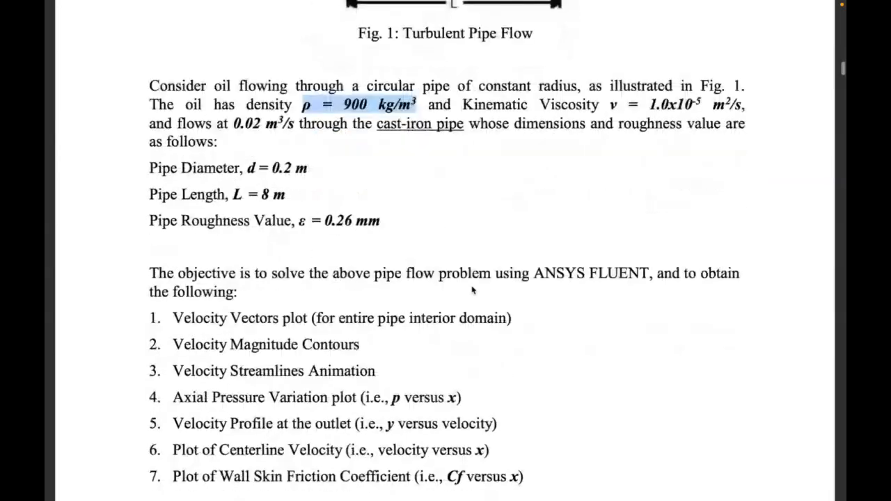
pyautogui.scroll(-1, 472, 291)
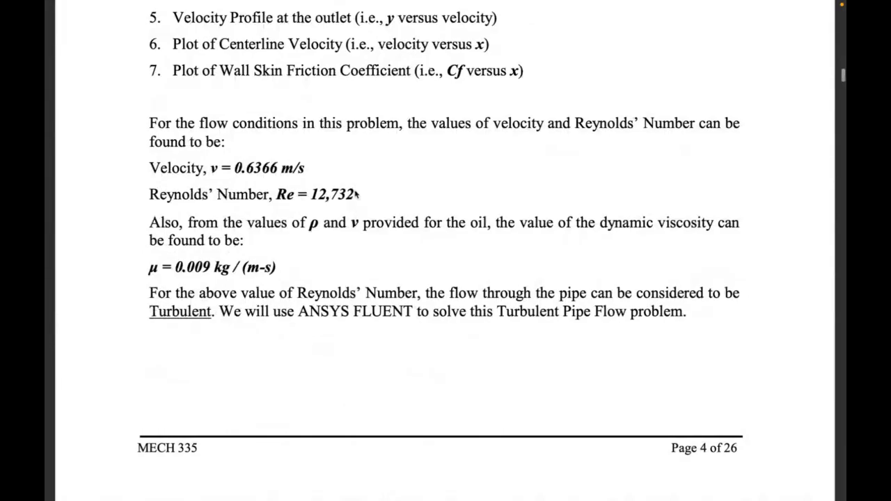
pyautogui.moveTo(354, 194); pyautogui.dragTo(279, 199)
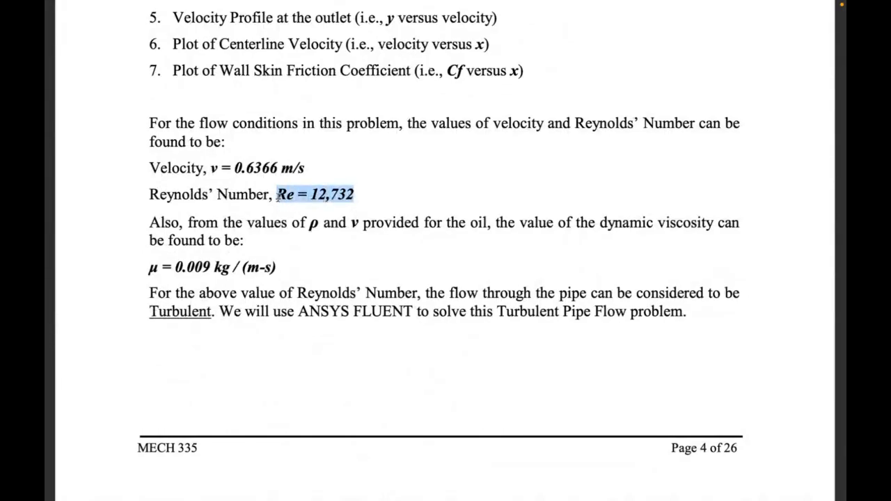
pyautogui.moveTo(308, 168); pyautogui.dragTo(215, 171)
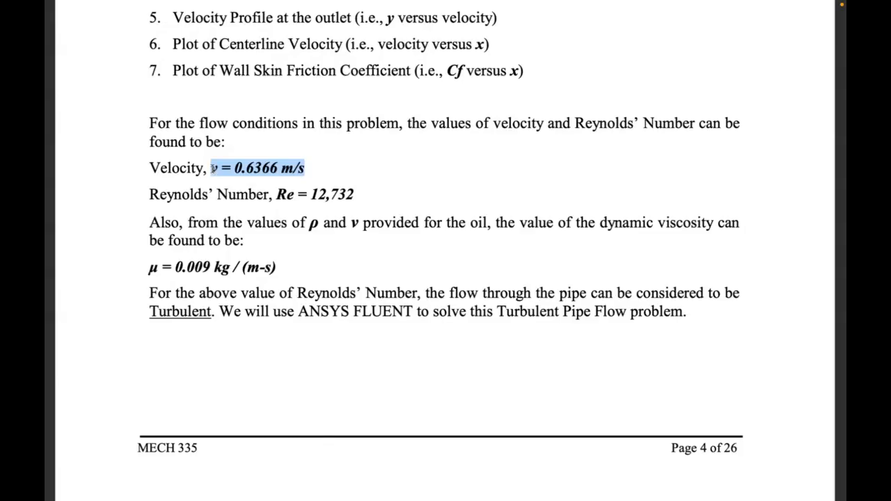
pyautogui.click(204, 188)
pyautogui.scroll(3, 204, 188)
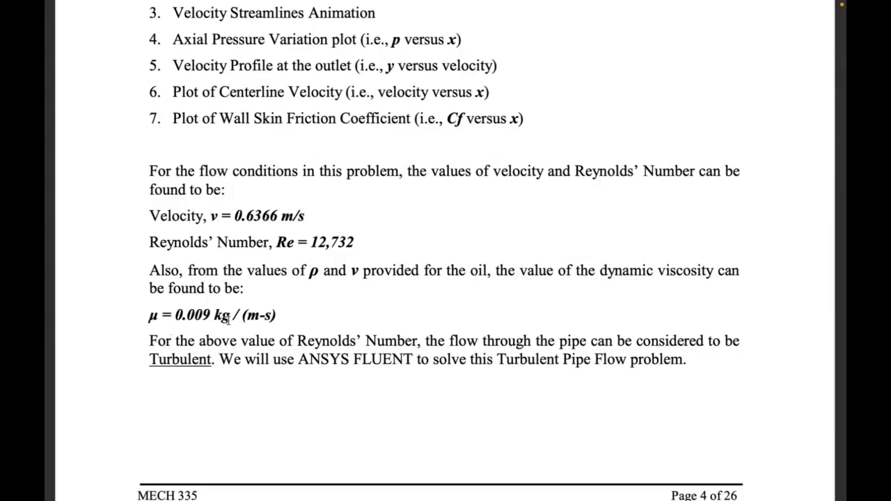
# - Switch to the Chrome browser and open wolframalpha.com in a new tab
pyautogui.hotkey('ctrl', 'Up')
pyautogui.moveTo(620, 46); pyautogui.dragTo(417, 51)
pyautogui.click(417, 51)
pyautogui.press('super+t')
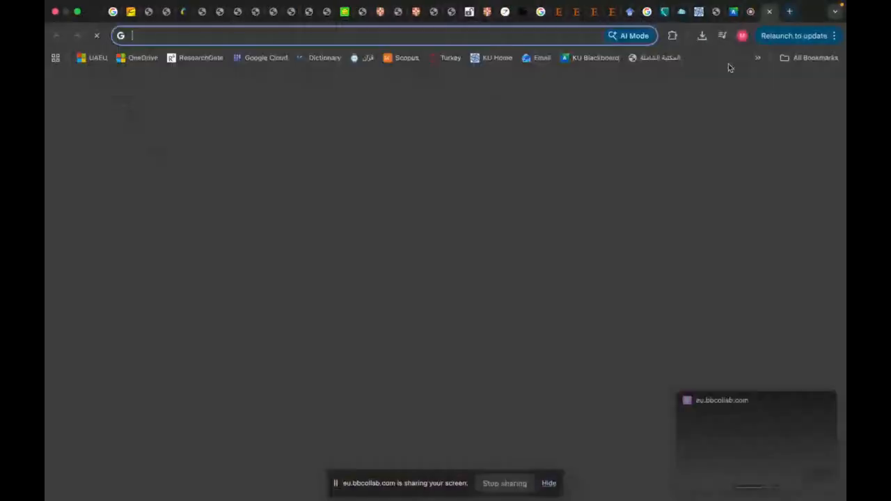
pyautogui.write('wolf')
pyautogui.press('Return')
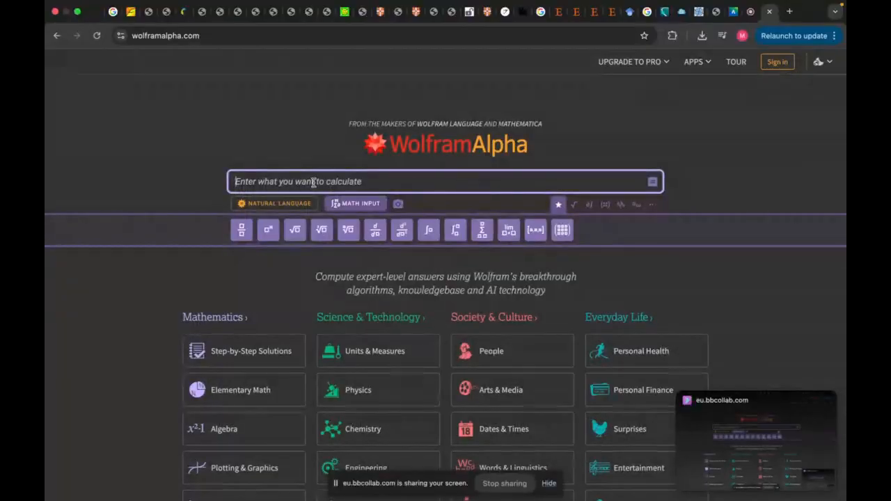
# - Search Google for "reynolds number" in a new tab and enlarge the image showing the average Reynolds number formula for flowing fluid
pyautogui.click(790, 11)
pyautogui.write('reynolds ')
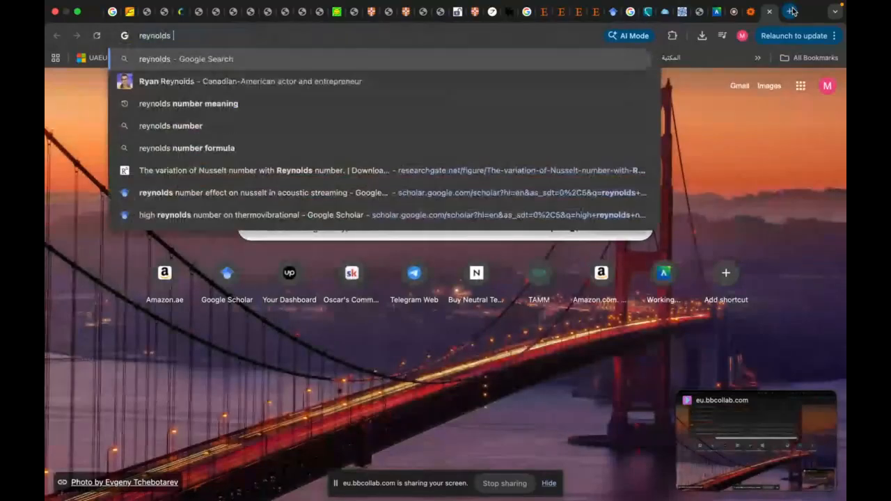
pyautogui.write('number')
pyautogui.press('Return')
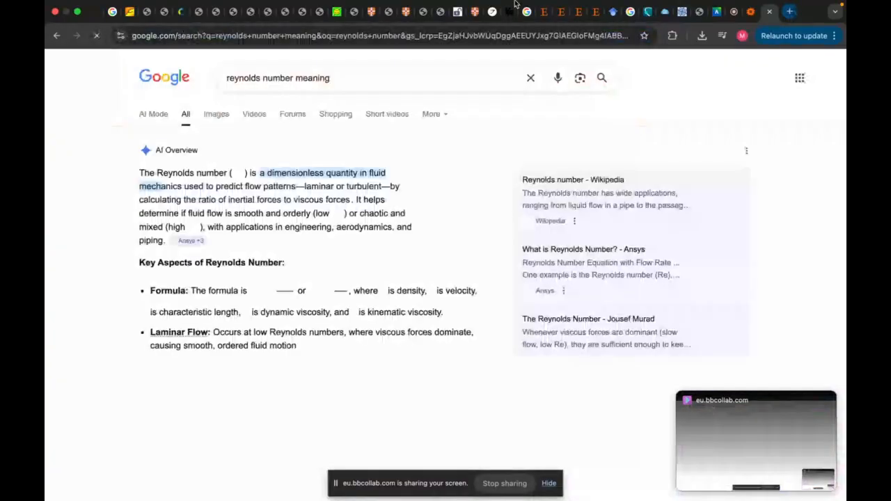
pyautogui.click(395, 82)
pyautogui.press('BackSpace')
pyautogui.press('BackSpace')
pyautogui.press('BackSpace')
pyautogui.press('BackSpace')
pyautogui.press('BackSpace')
pyautogui.press('BackSpace')
pyautogui.press('BackSpace')
pyautogui.press('BackSpace')
pyautogui.press('Return')
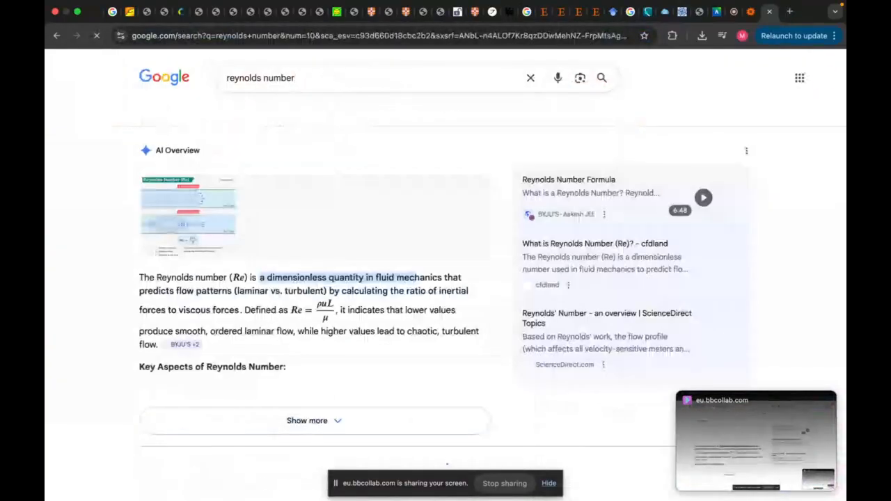
pyautogui.click(390, 223)
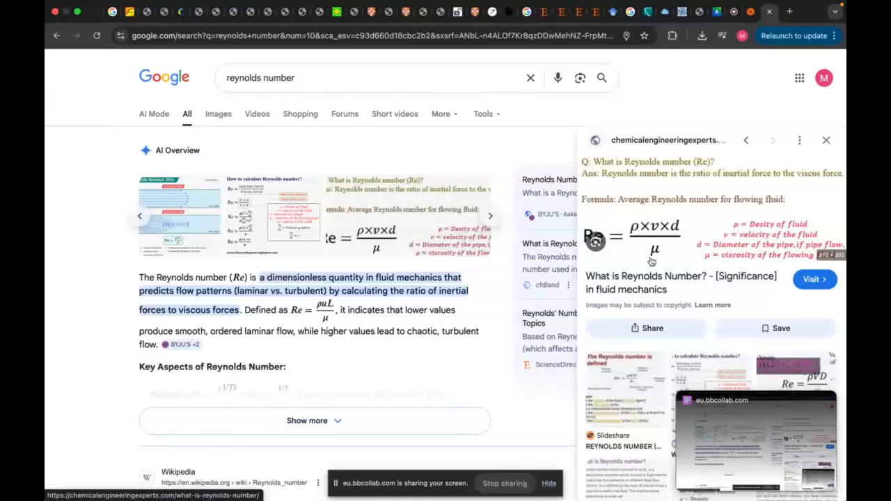
# - Calculate the Reynolds number in WolframAlpha as the fraction 900*0.6366*0.2 over 0.009, checking the input values against the PDF
pyautogui.click(751, 11)
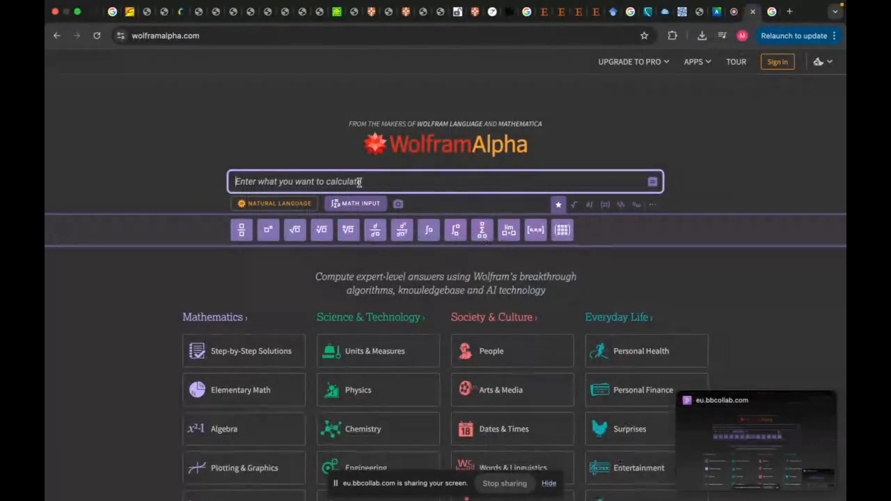
pyautogui.click(242, 229)
pyautogui.write('90')
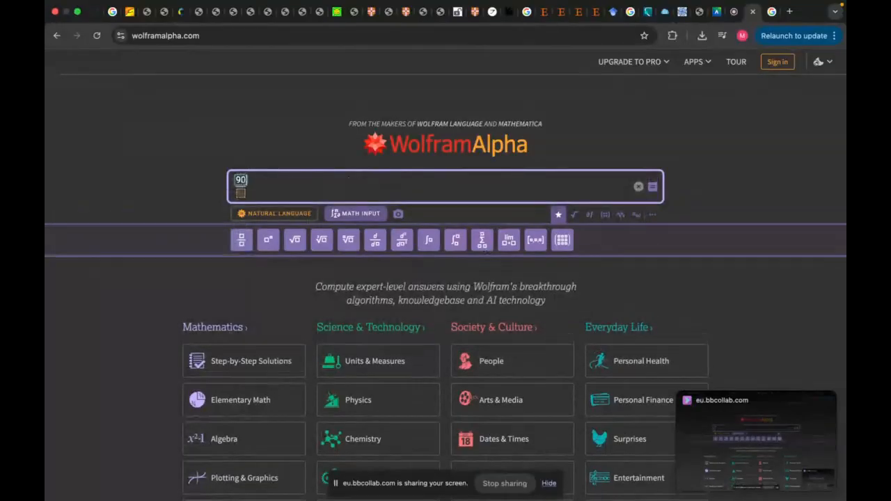
pyautogui.write('0*0.6366')
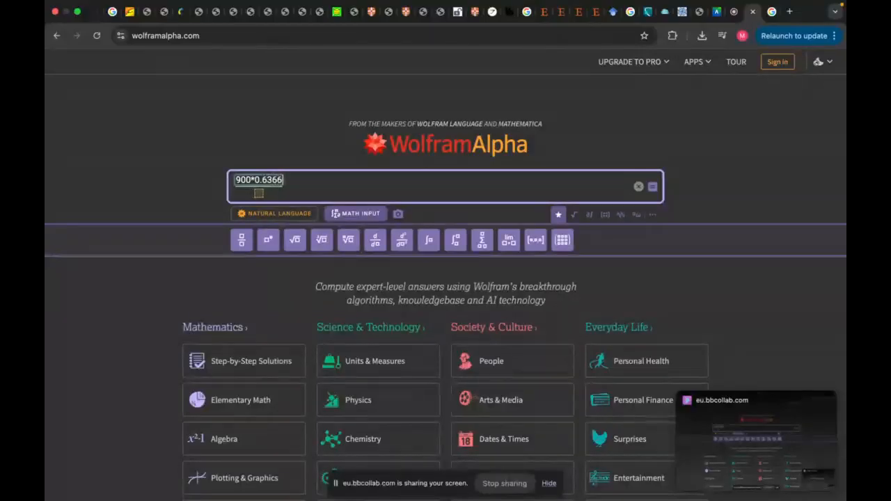
pyautogui.write('*')
pyautogui.write('0.')
pyautogui.write('2/')
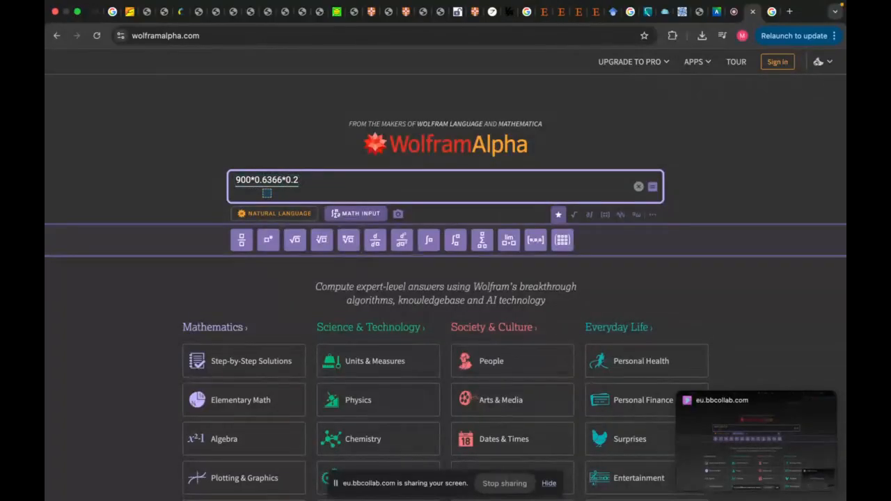
pyautogui.write('0.0009')
pyautogui.hotkey('ctrl', 'Left')
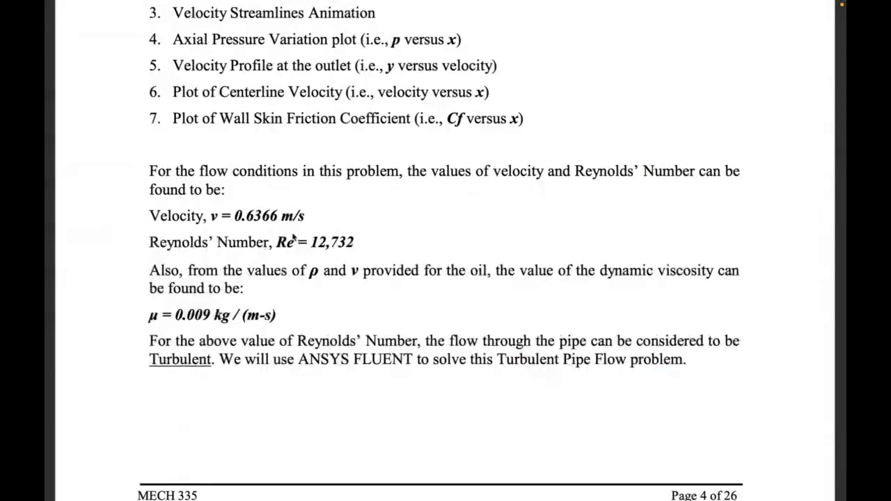
pyautogui.scroll(2, 296, 236)
pyautogui.hotkey('ctrl', 'Right')
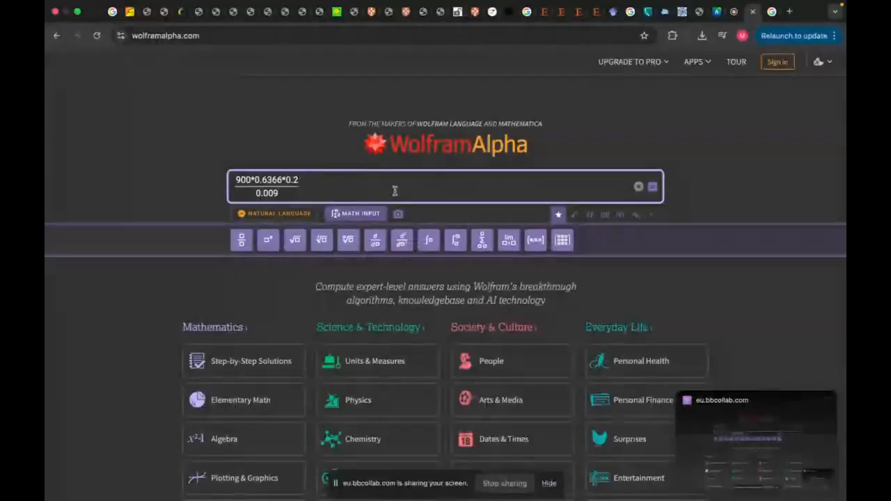
pyautogui.press('Return')
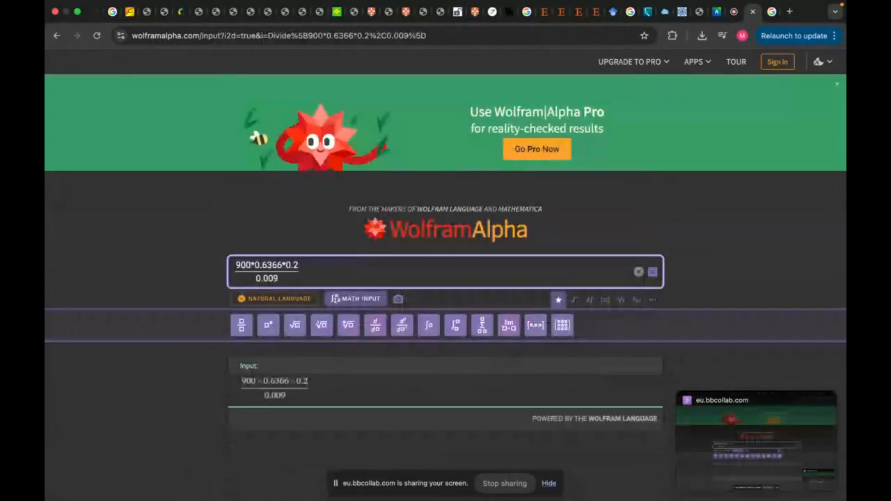
# - Compare the calculated result with the Reynolds number stated in the tutorial PDF, highlighting it there
pyautogui.scroll(-3, 258, 273)
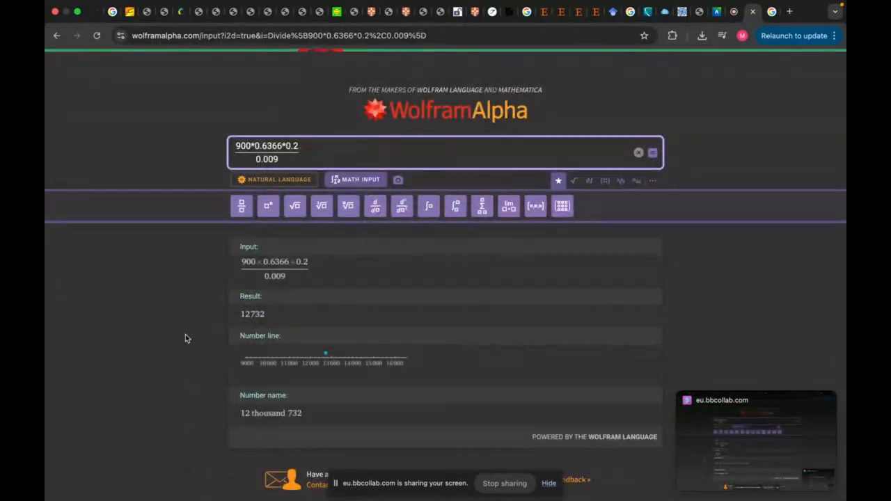
pyautogui.hotkey('ctrl', 'Left')
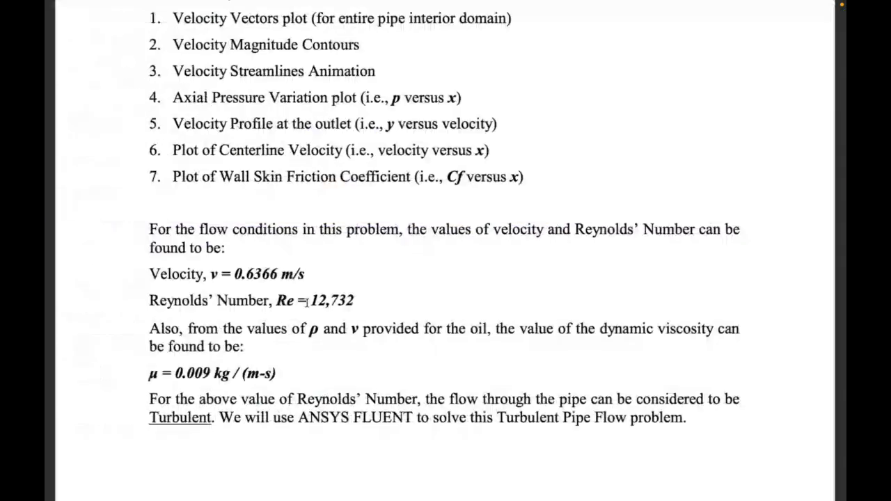
pyautogui.moveTo(367, 305); pyautogui.dragTo(274, 301)
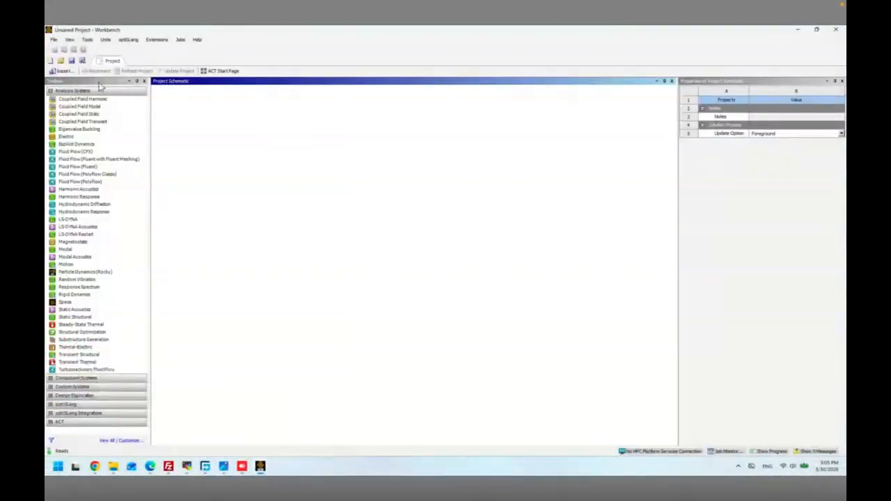
# - Open the recent Fluid_Lab project in Workbench and add a standalone Fluid Flow (Fluent) system named Turbulent
pyautogui.click(53, 39)
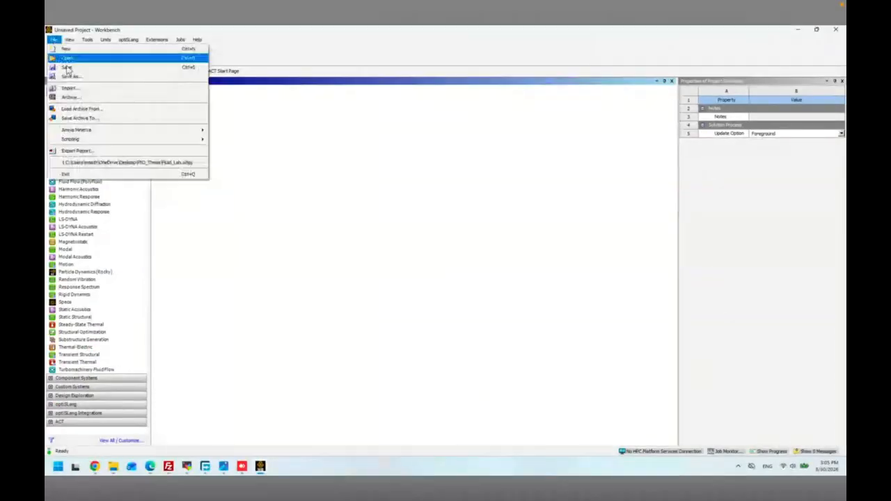
pyautogui.click(89, 164)
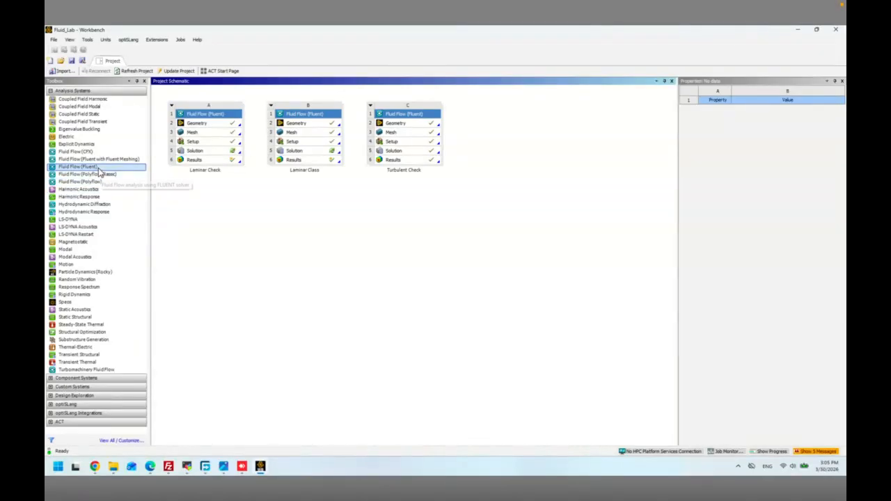
pyautogui.moveTo(99, 171); pyautogui.dragTo(515, 123)
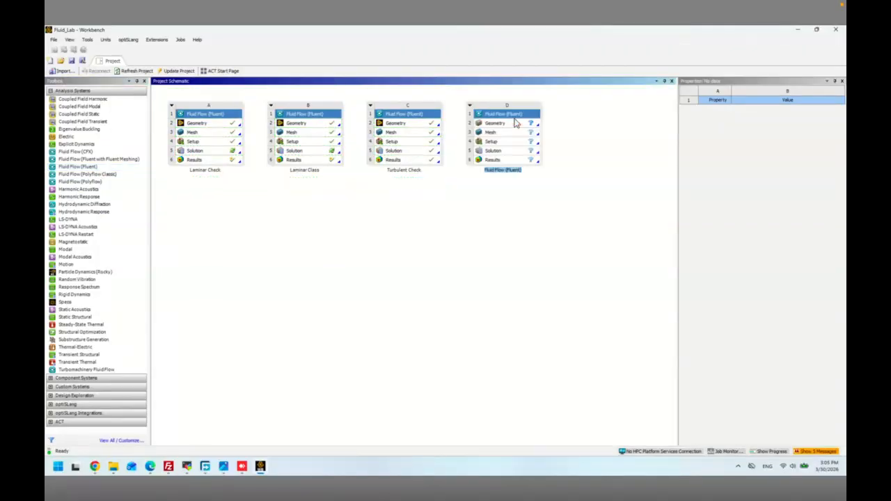
pyautogui.write('Turbul')
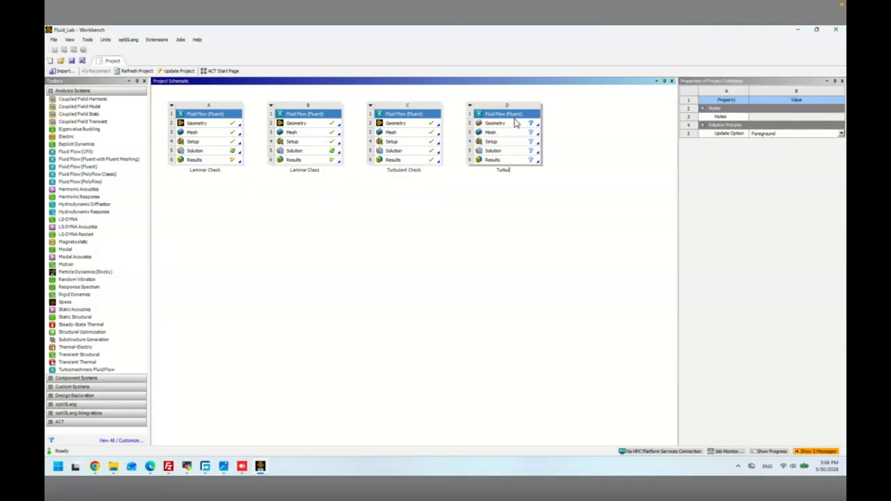
pyautogui.write('ent')
# - Share the geometry of the Turbulent Check system with the Turbulent system and inspect the connection's properties
pyautogui.click(511, 124)
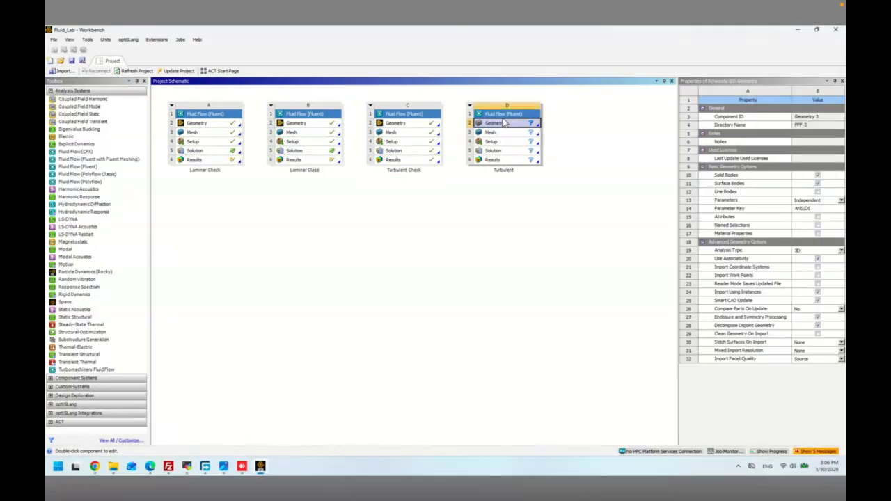
pyautogui.click(431, 125)
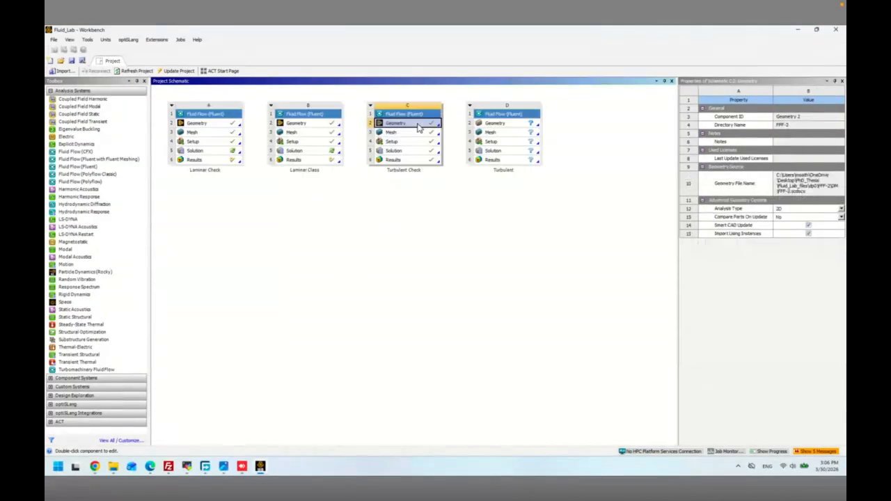
pyautogui.moveTo(410, 128); pyautogui.dragTo(494, 124)
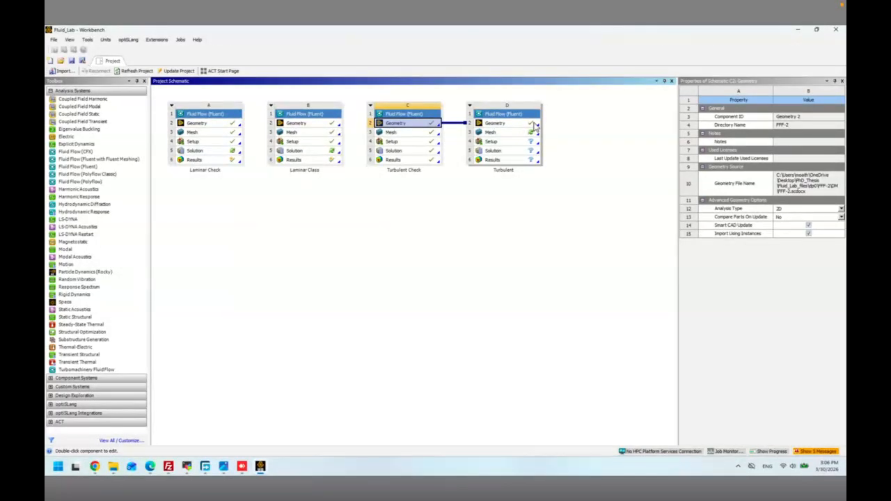
pyautogui.click(459, 124)
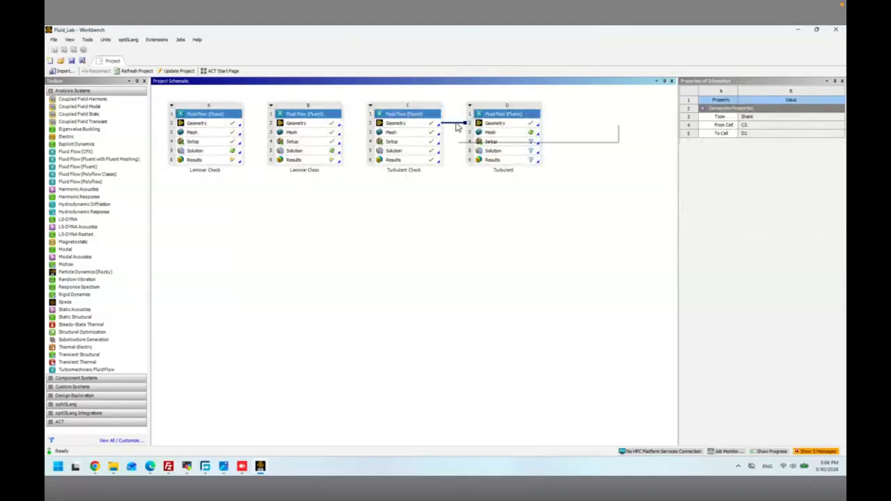
# - Delete the geometry link between the Turbulent Check and Turbulent systems, together with the Turbulent system itself
pyautogui.rightClick(457, 126)
pyautogui.click(472, 129)
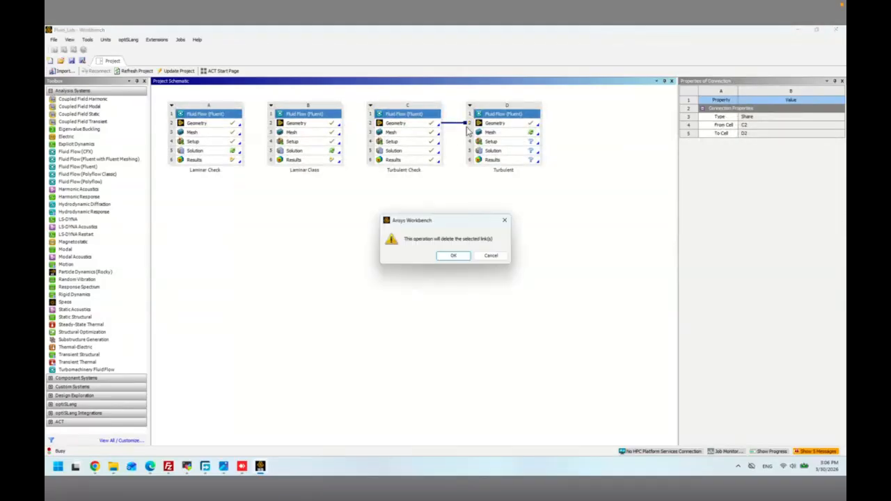
pyautogui.click(446, 256)
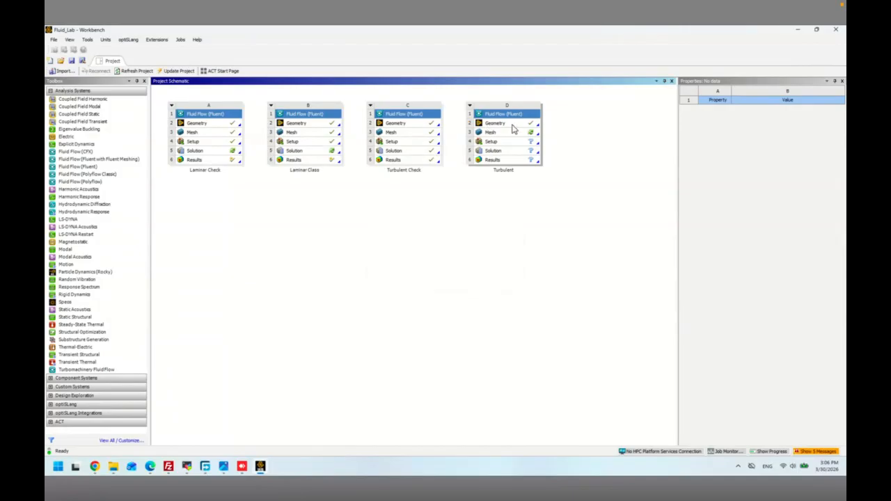
pyautogui.rightClick(472, 112)
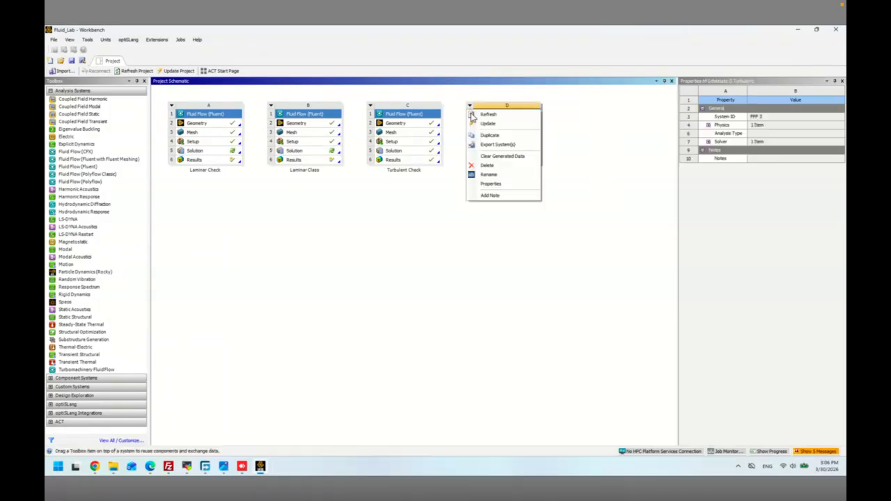
pyautogui.click(485, 166)
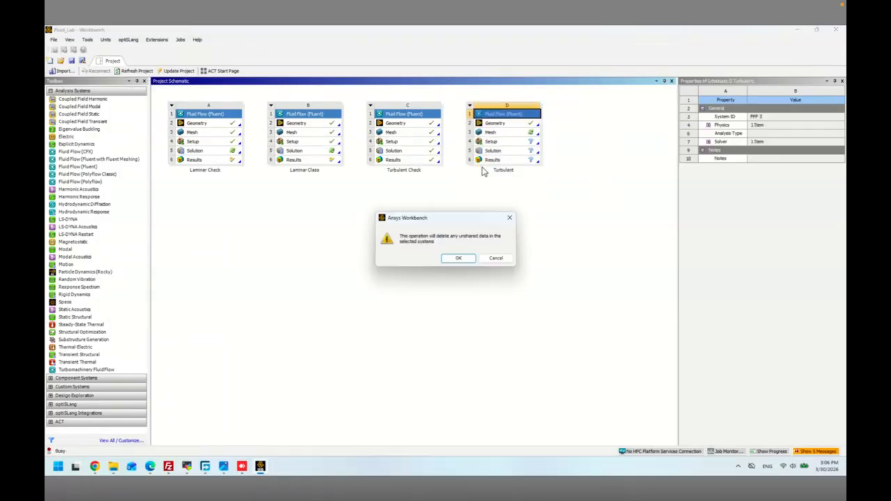
pyautogui.click(456, 258)
# - Add a new standalone Fluid Flow (Fluent) system beside Turbulent Check and start a new SpaceClaim geometry for it
pyautogui.moveTo(98, 169); pyautogui.dragTo(509, 121)
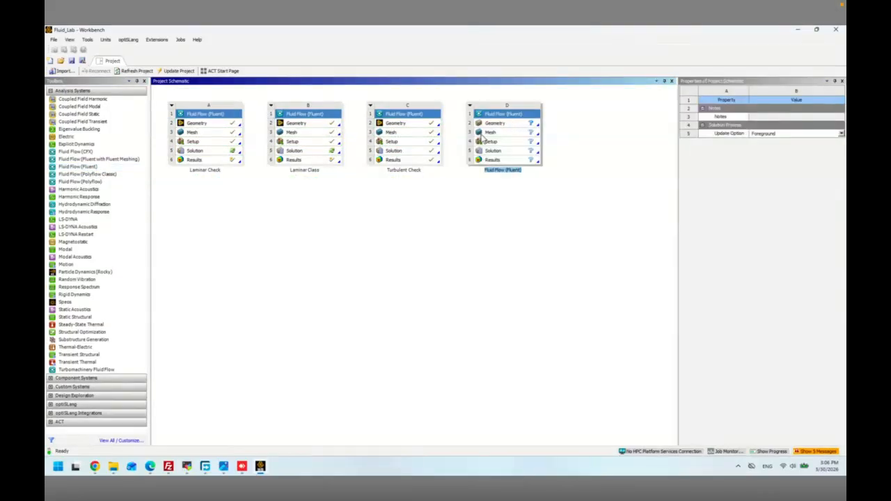
pyautogui.click(473, 195)
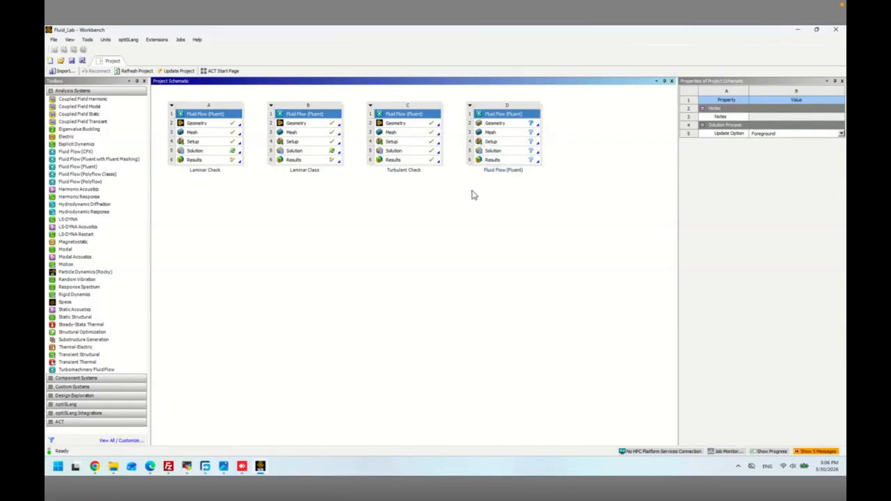
pyautogui.click(498, 127)
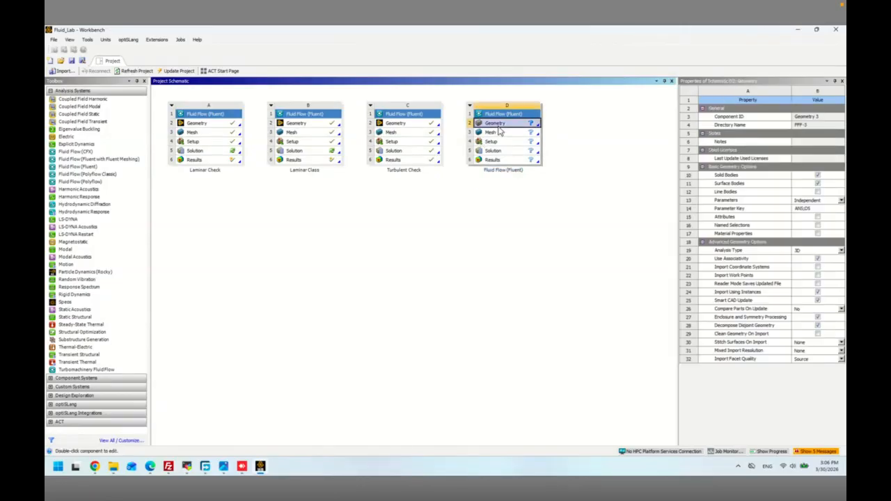
pyautogui.rightClick(499, 129)
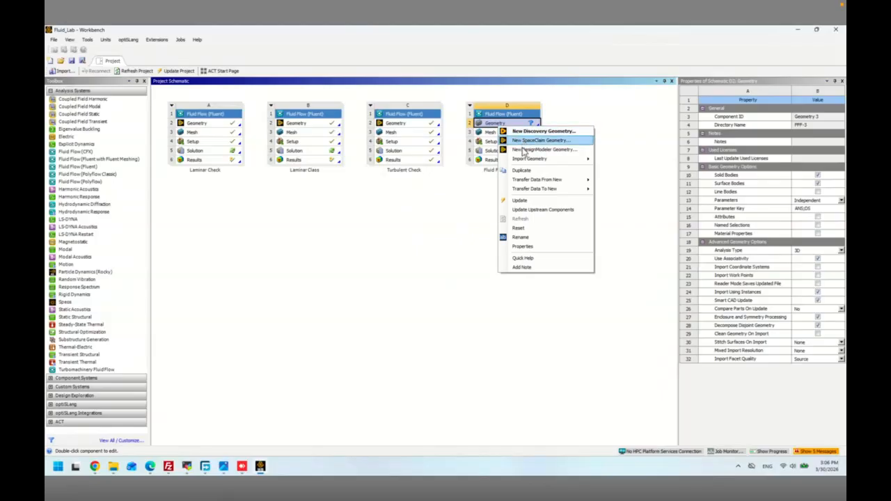
pyautogui.click(527, 140)
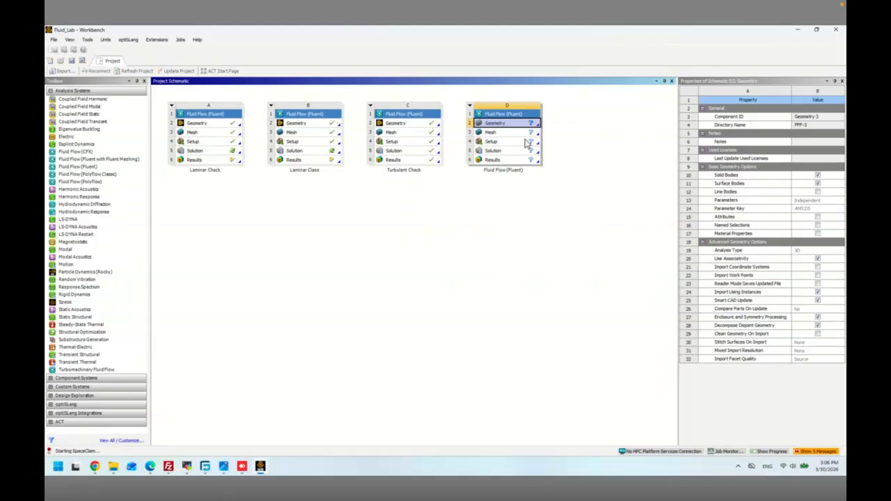
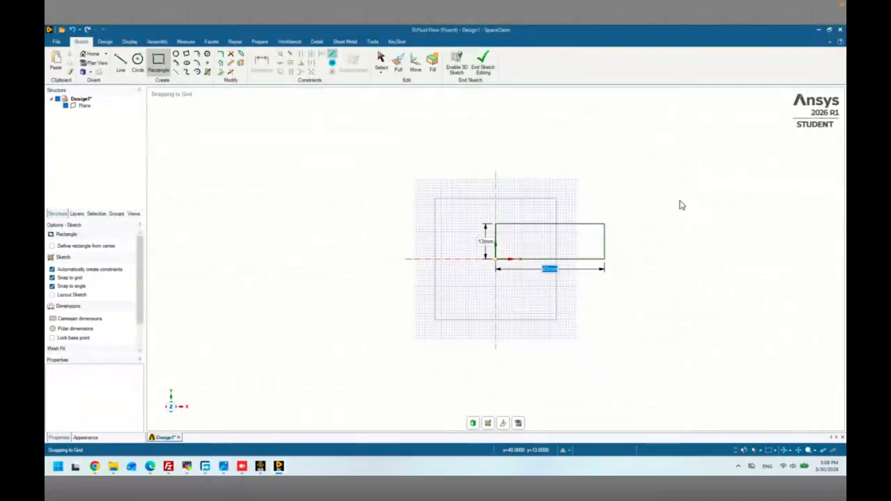
# - Set the sketched rectangle starting at the origin to 8000 mm long and 100 mm high
pyautogui.write('8000')
pyautogui.press('Tab')
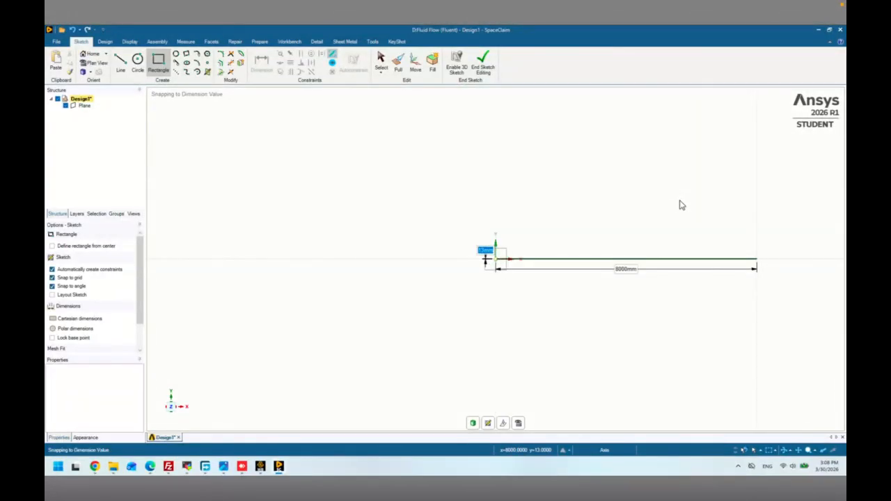
pyautogui.write('10')
pyautogui.press('Tab')
pyautogui.press('Return')
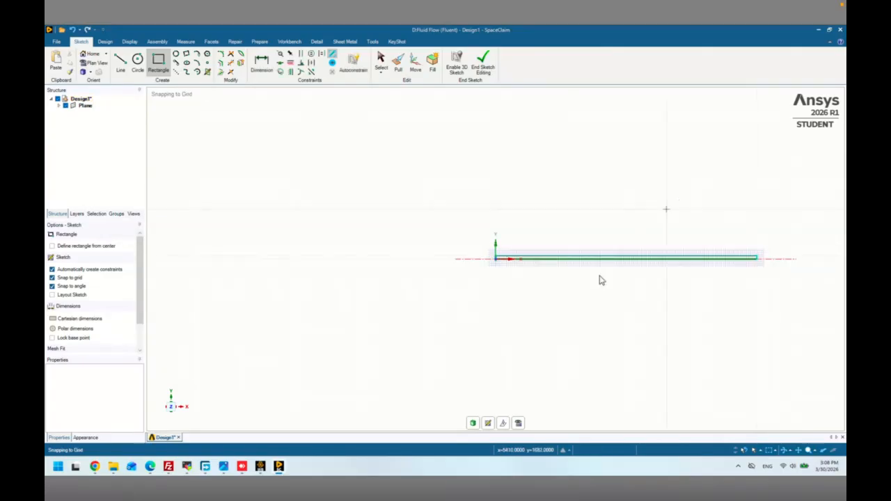
# - Turn the rectangle sketch into a surface, check it at full extents and close SpaceClaim
pyautogui.click(474, 424)
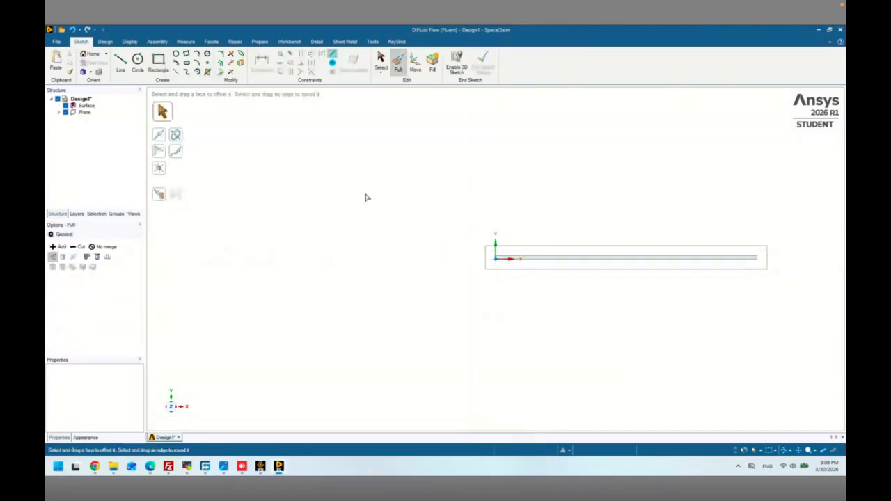
pyautogui.click(818, 452)
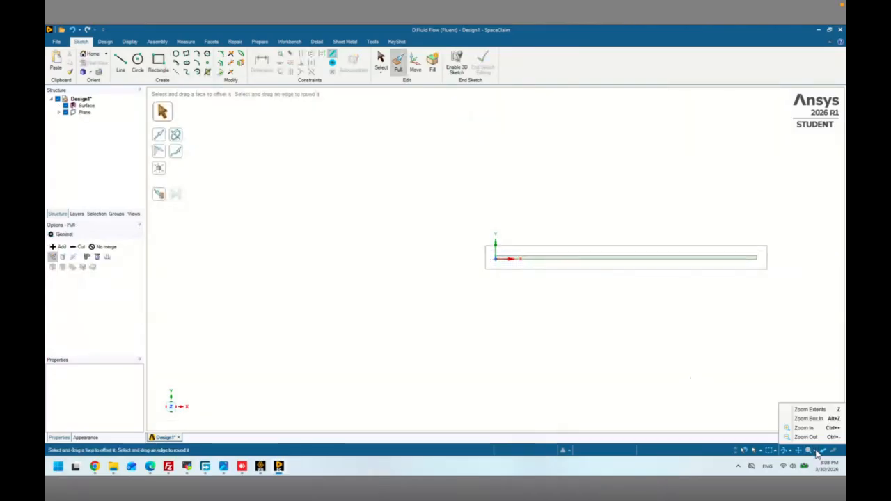
pyautogui.click(815, 410)
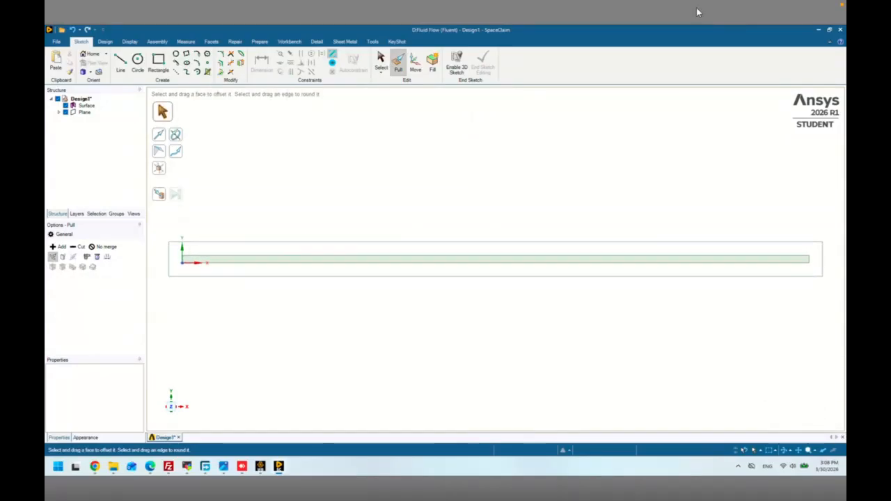
pyautogui.click(840, 30)
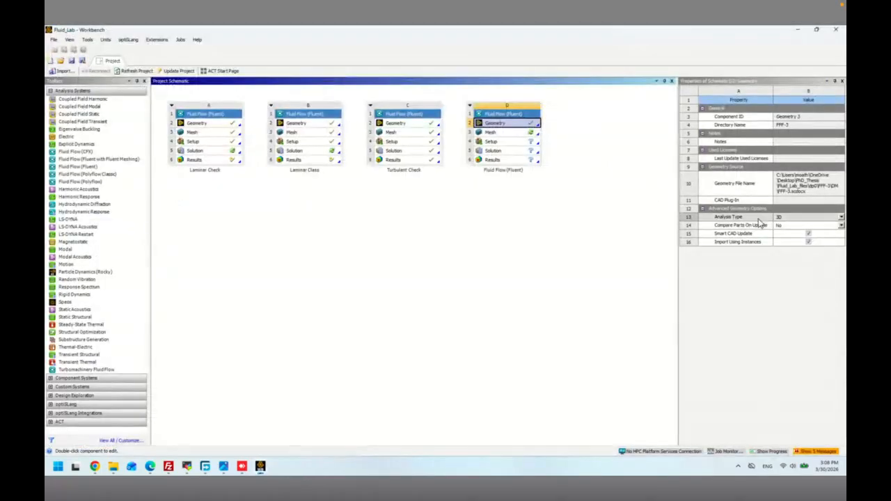
# - Set the new system's geometry analysis type to 2D and open its mesh for editing in the Meshing application
pyautogui.click(791, 222)
pyautogui.click(785, 222)
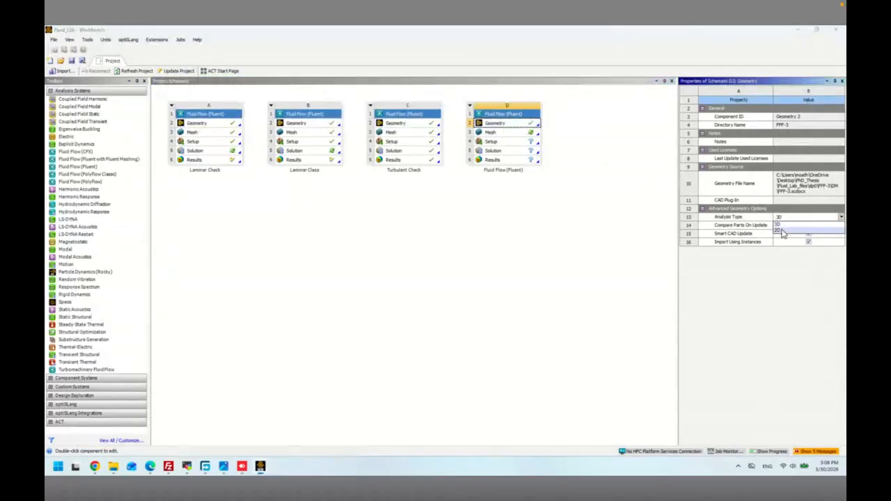
pyautogui.click(781, 232)
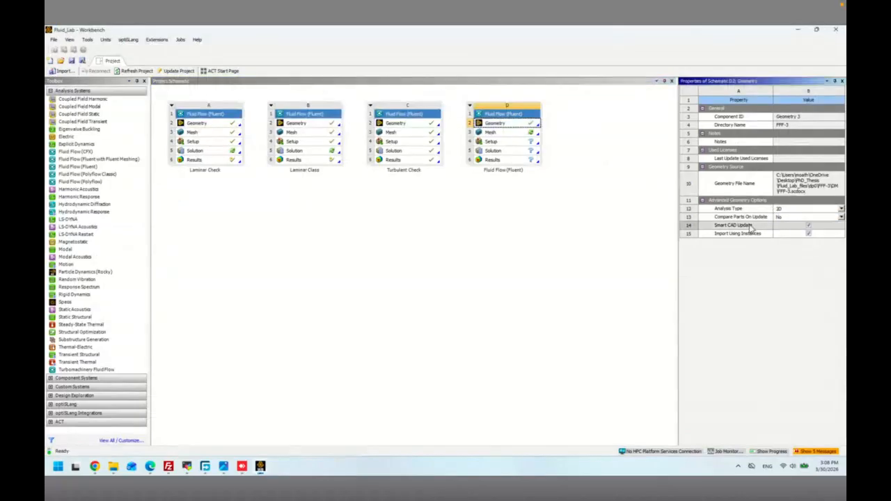
pyautogui.click(503, 134)
pyautogui.doubleClick(493, 135)
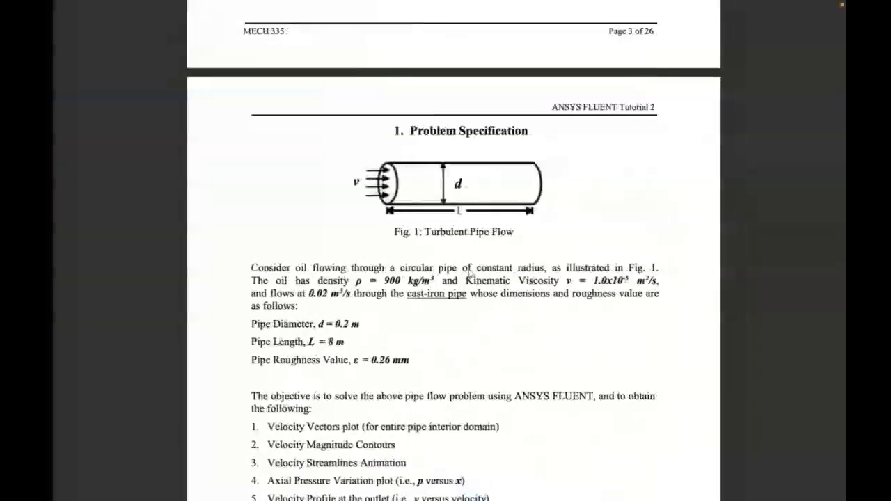
# - Read the tutorial PDF from the problem specification through the geometry, face meshing and axial edge sizing sections, and check the Meshing window
pyautogui.scroll(-10, 468, 268)
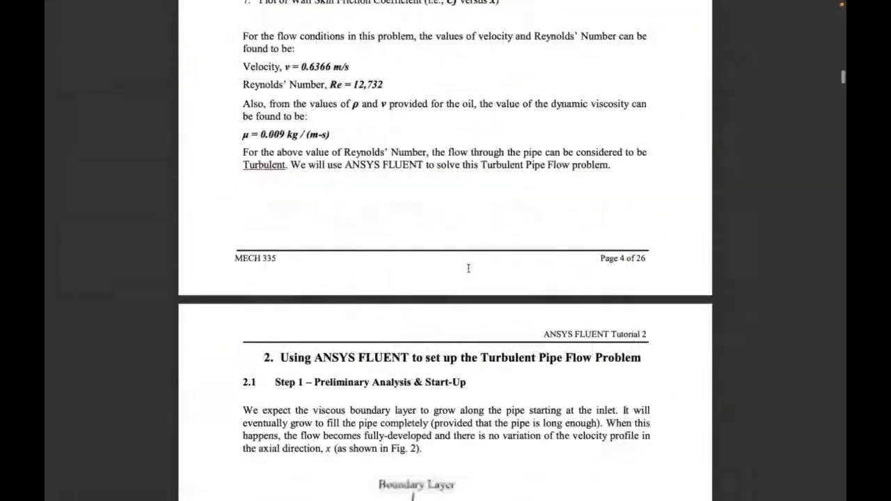
pyautogui.scroll(-5, 468, 268)
pyautogui.scroll(-2, 469, 268)
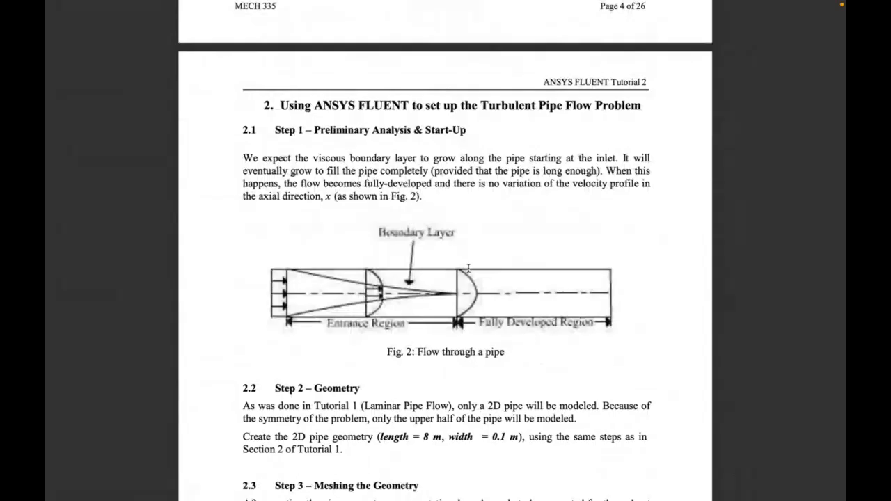
pyautogui.scroll(-2, 469, 268)
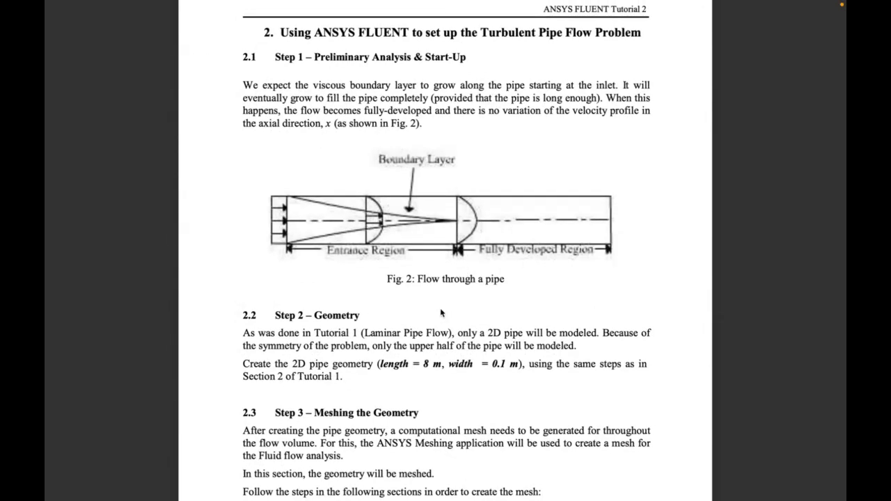
pyautogui.scroll(-3, 441, 313)
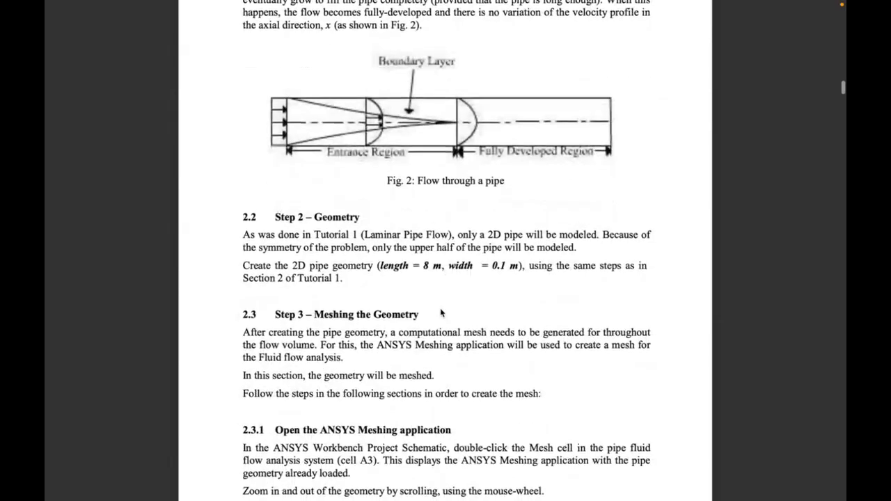
pyautogui.scroll(-18, 441, 313)
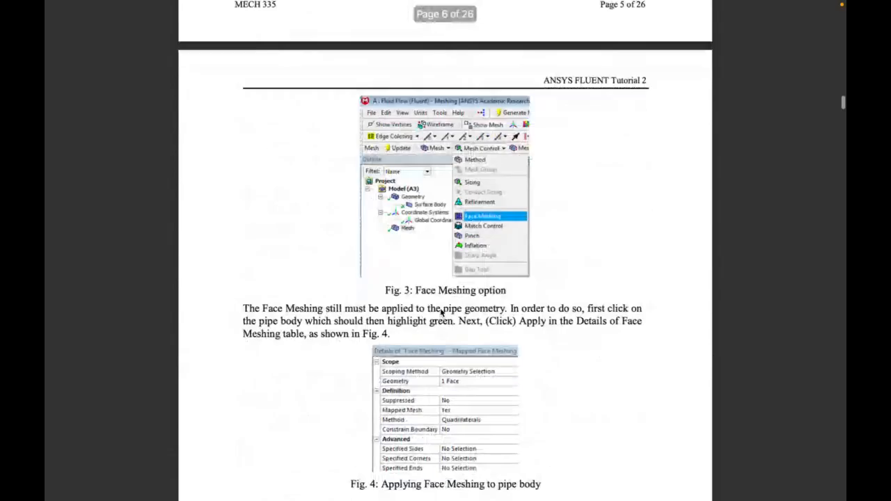
pyautogui.scroll(-10, 441, 314)
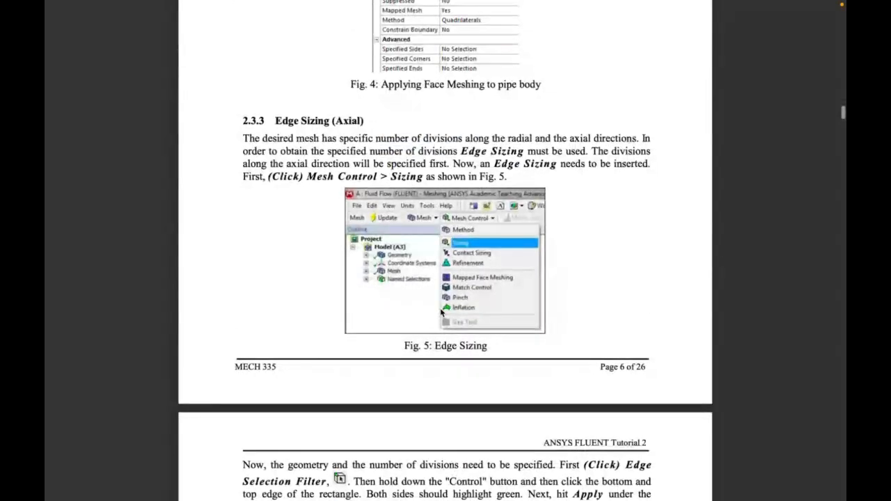
pyautogui.scroll(-11, 441, 313)
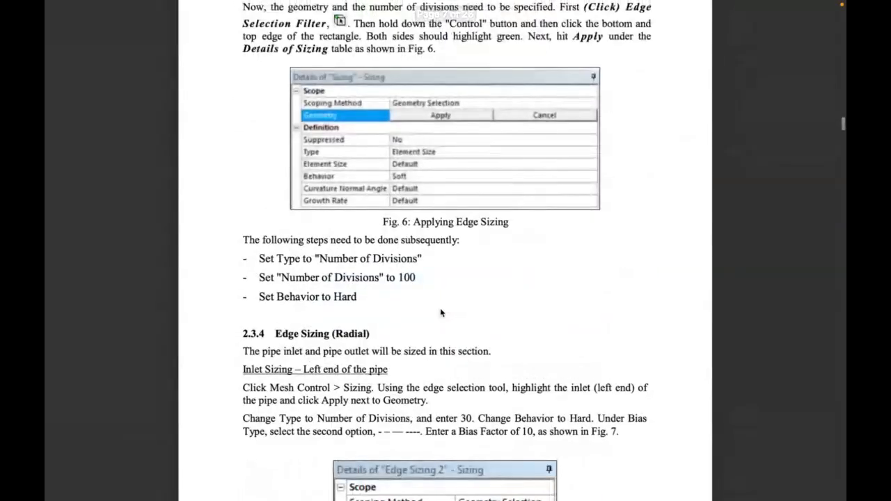
pyautogui.hotkey('ctrl', 'Left')
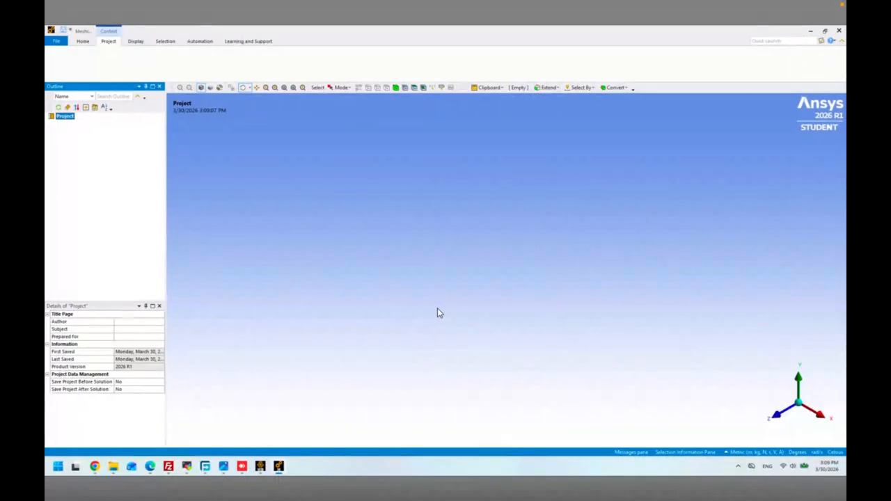
# - Review the tutorial PDF's axial, inlet and outlet edge sizing settings and its figure of the generated mesh
pyautogui.press('ctrl+super+Right')
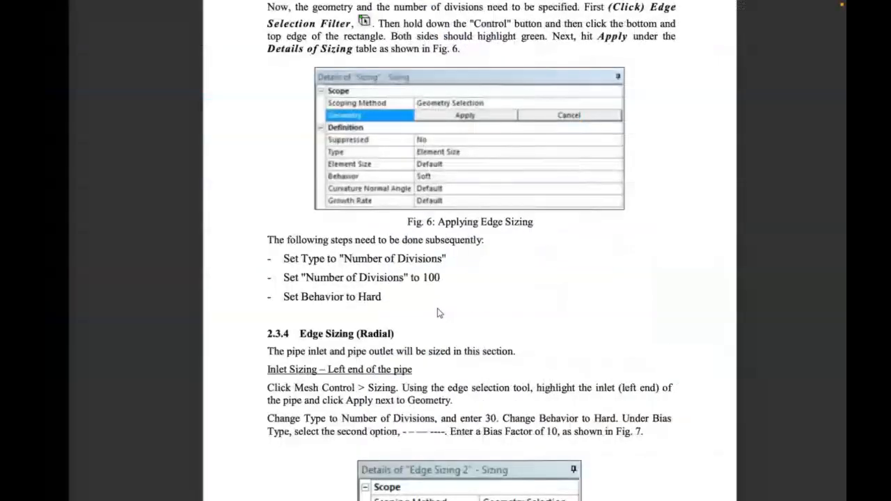
pyautogui.scroll(5, 463, 241)
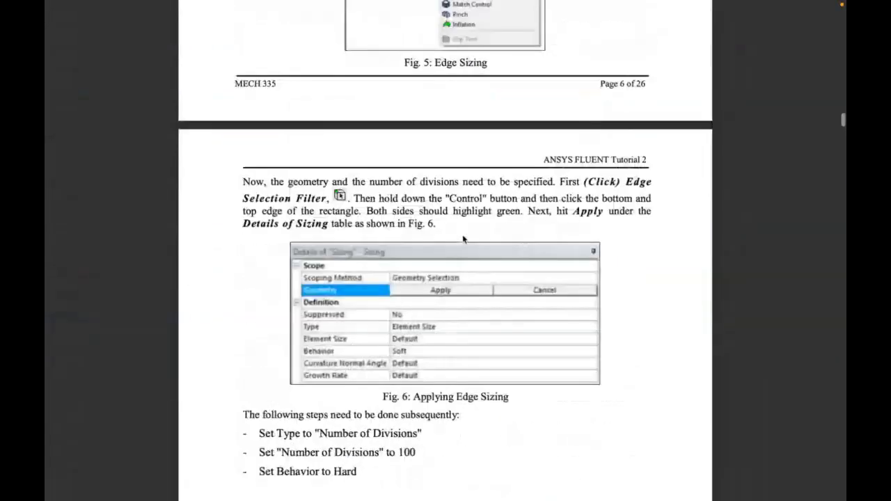
pyautogui.scroll(-5, 463, 239)
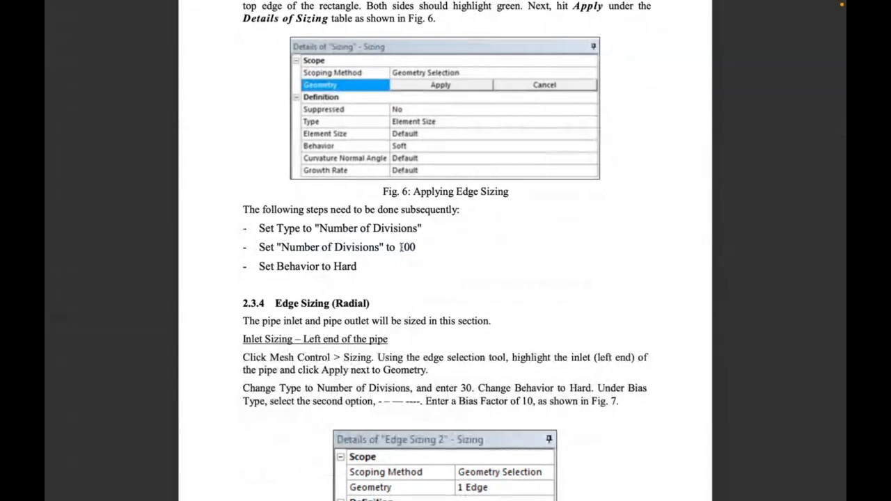
pyautogui.scroll(-9, 401, 247)
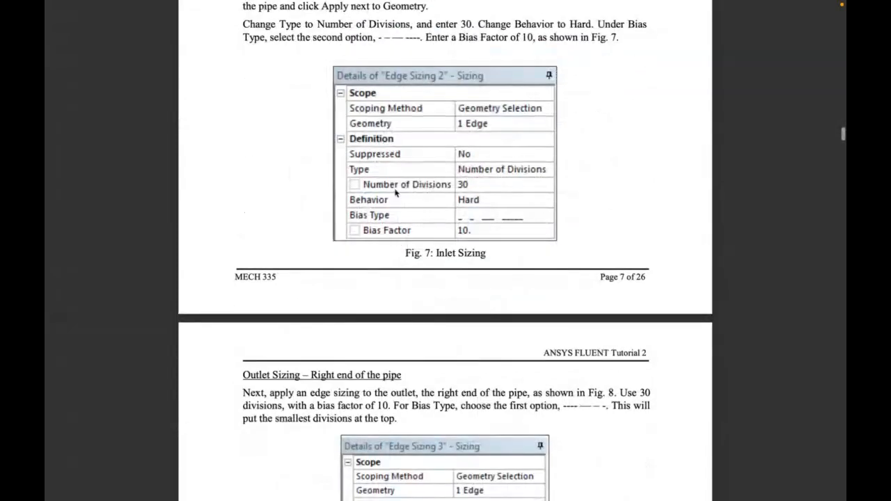
pyautogui.scroll(-5, 443, 273)
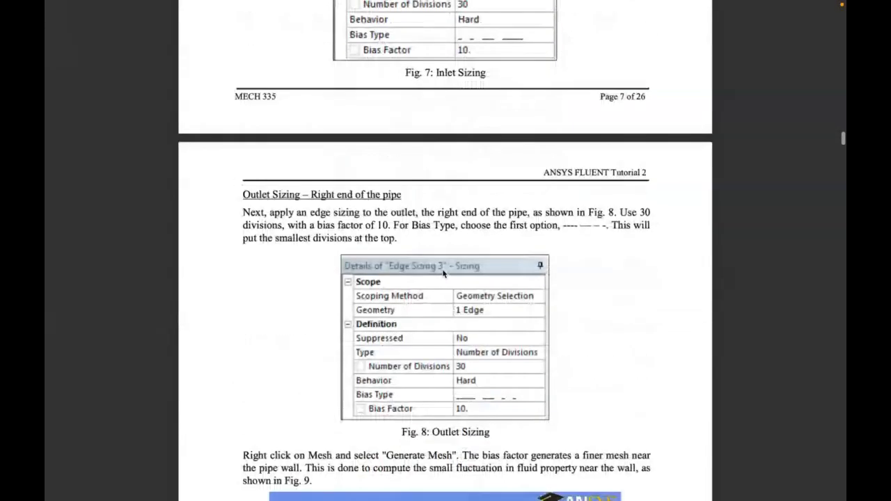
pyautogui.scroll(-6, 442, 273)
pyautogui.scroll(-5, 442, 274)
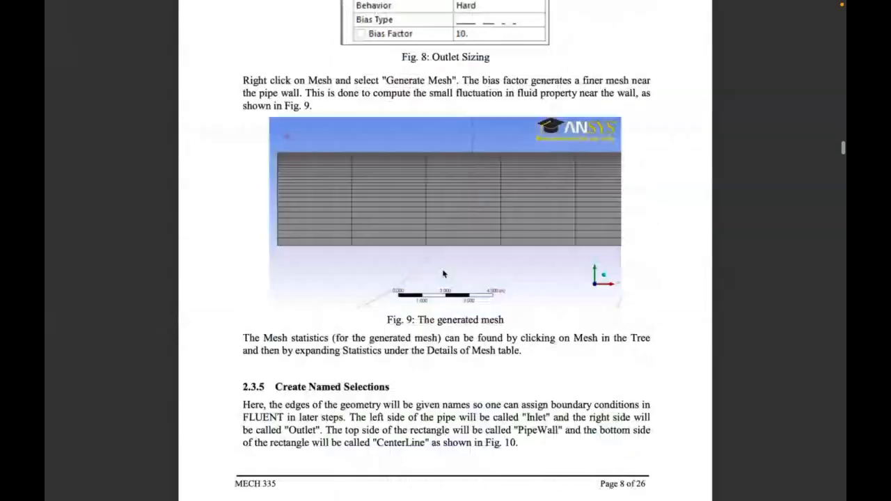
pyautogui.scroll(7, 442, 274)
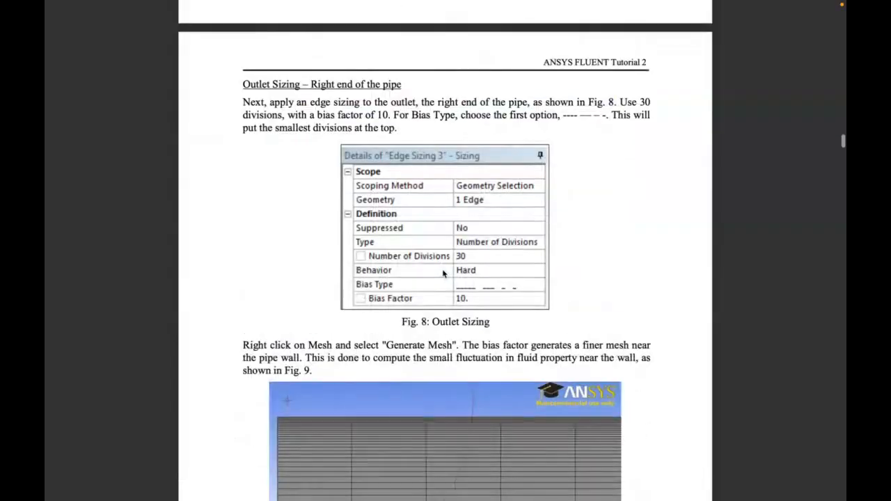
pyautogui.scroll(13, 443, 274)
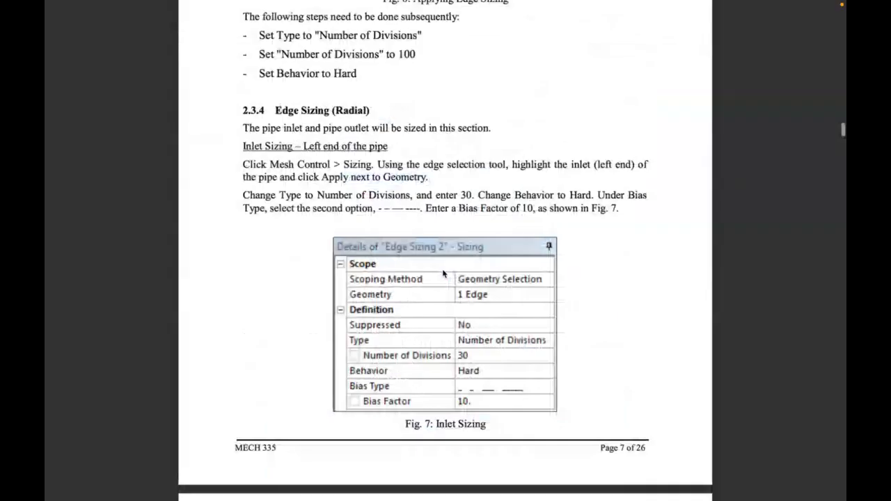
# - Switch from the tutorial PDF to the Meshing application, generate the default mesh of the pipe and show its statistics
pyautogui.scroll(11, 443, 273)
pyautogui.scroll(7, 443, 273)
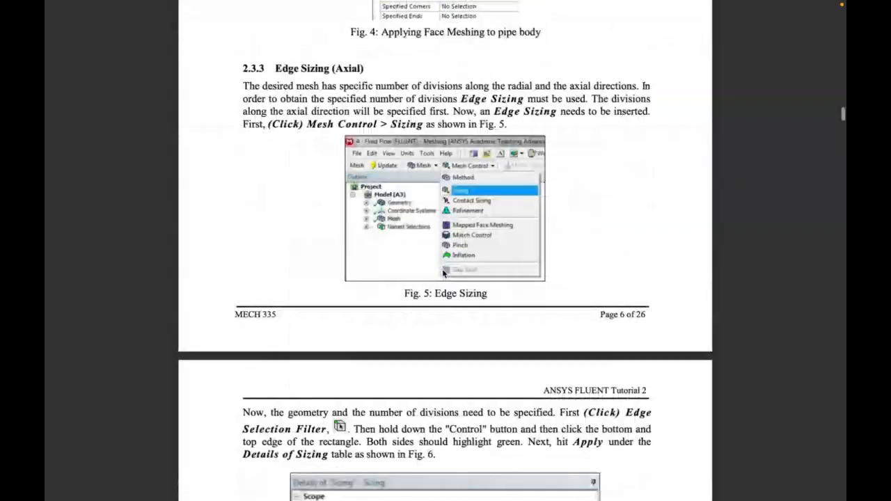
pyautogui.hotkey('alt', 'Tab')
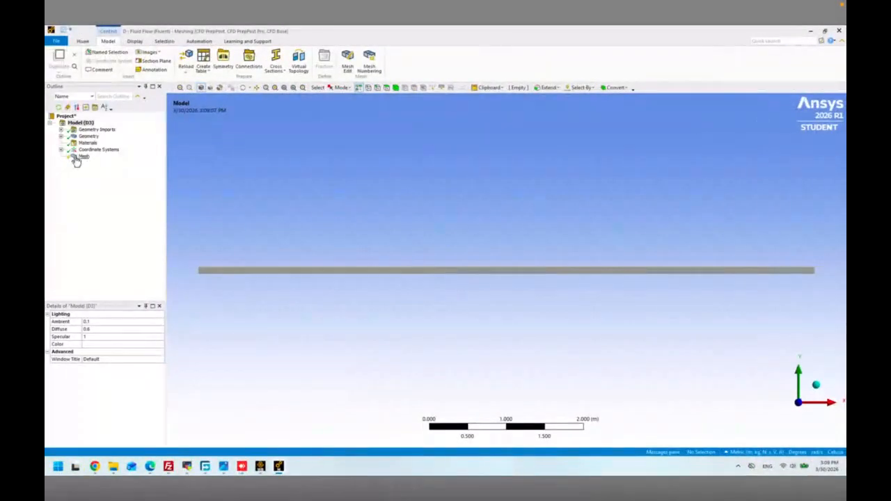
pyautogui.click(79, 157)
pyautogui.click(142, 60)
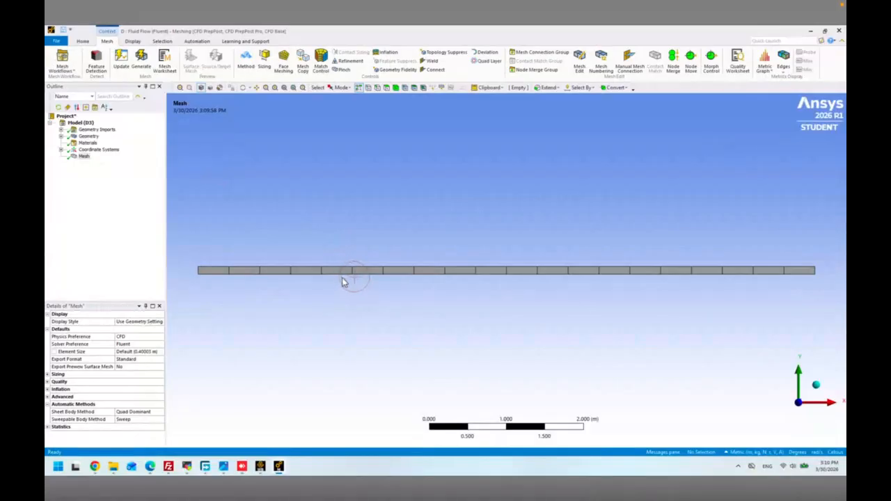
pyautogui.click(48, 426)
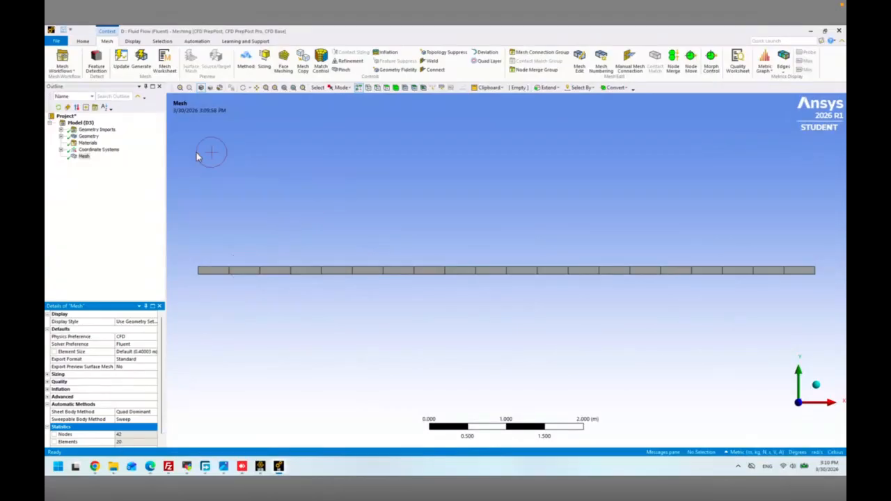
# - Insert a face meshing control on the mesh and apply it to the pipe's surface
pyautogui.click(84, 156)
pyautogui.rightClick(85, 158)
pyautogui.moveTo(106, 161)
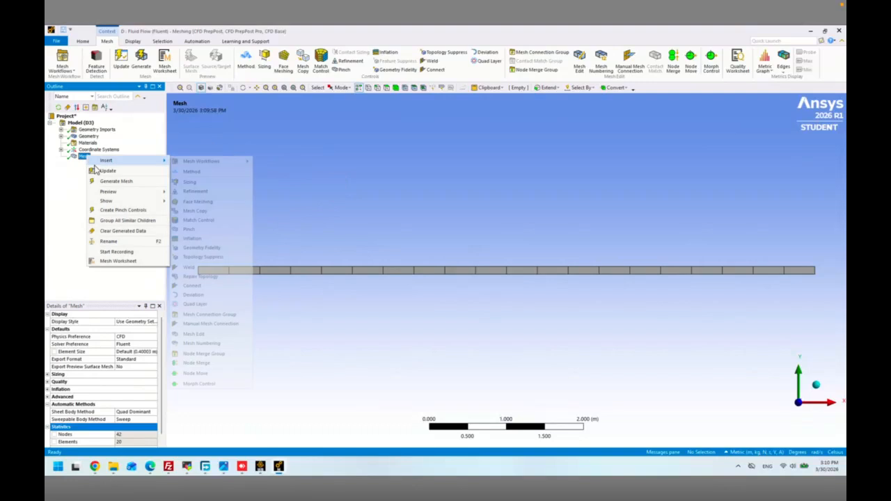
pyautogui.click(198, 202)
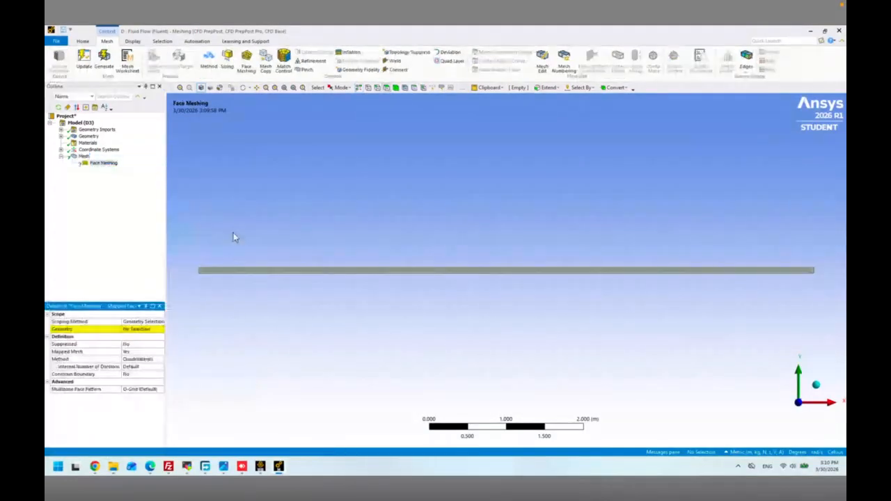
pyautogui.click(240, 273)
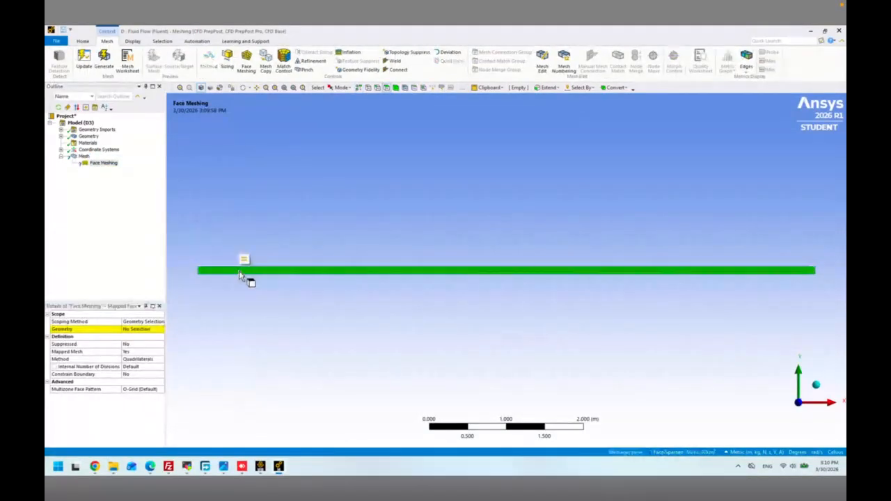
pyautogui.click(142, 329)
pyautogui.click(132, 329)
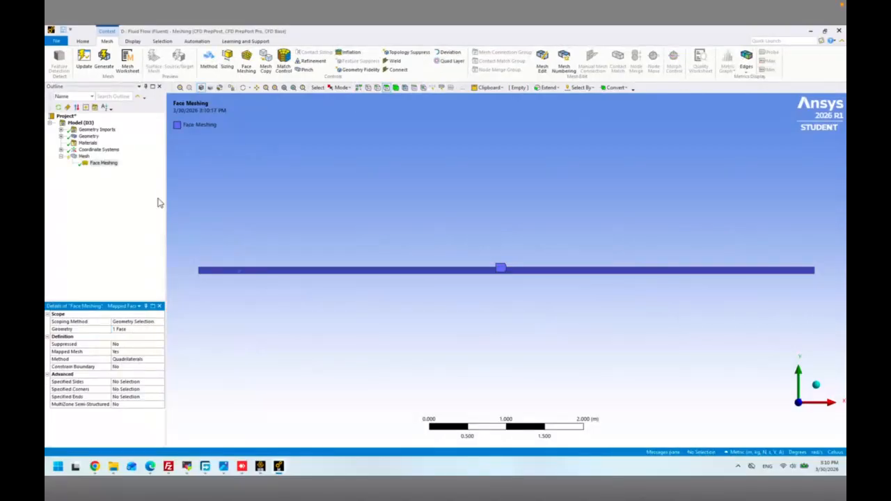
# - Insert a sizing control on the mesh and apply it to the pipe's long upper and lower edges
pyautogui.click(84, 158)
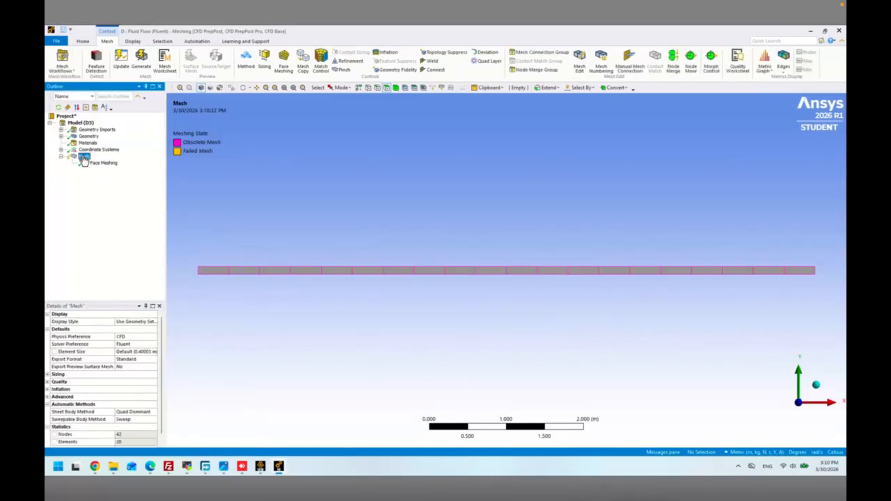
pyautogui.rightClick(83, 159)
pyautogui.moveTo(95, 162)
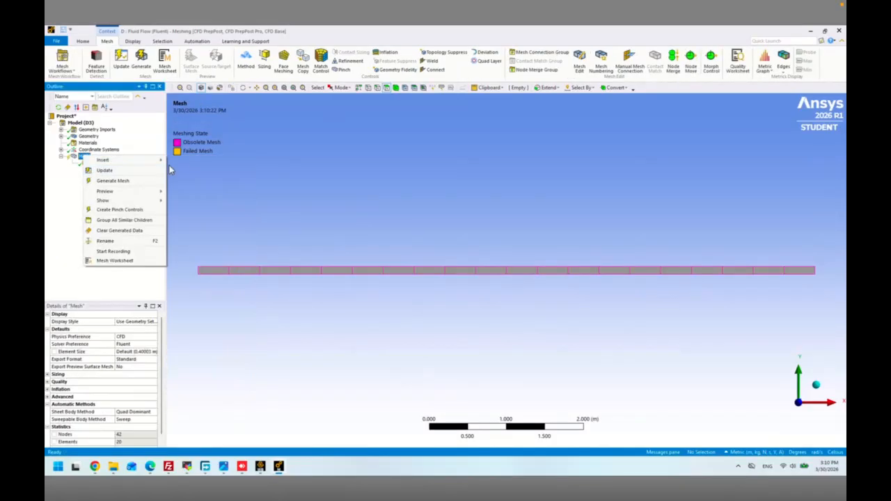
pyautogui.moveTo(156, 161)
pyautogui.click(187, 182)
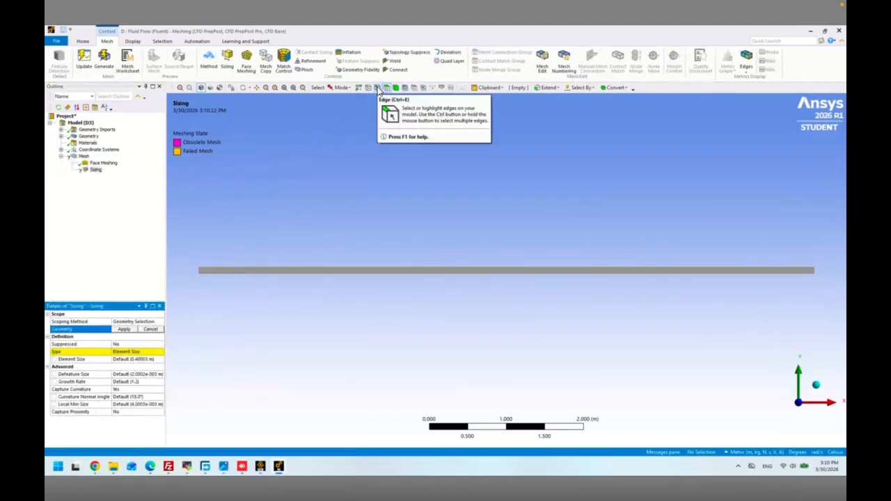
pyautogui.click(305, 270)
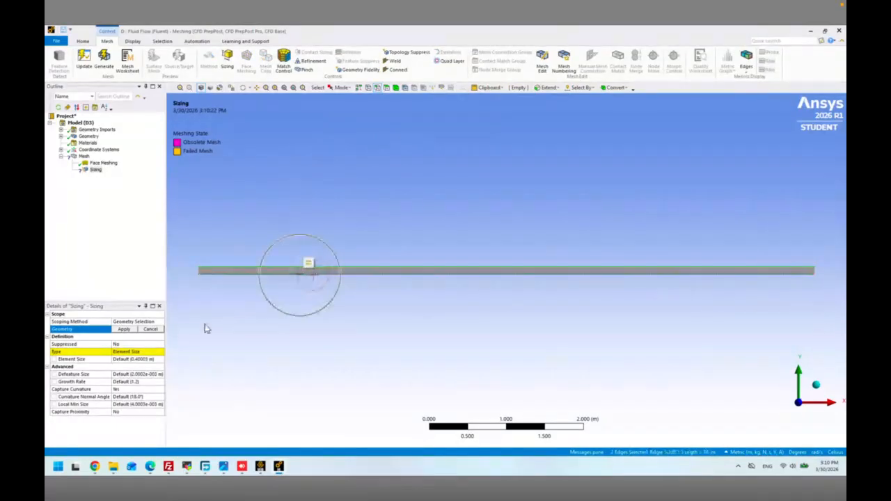
pyautogui.click(124, 329)
# - Set the axial edge sizing's type to Number of Divisions with 100 divisions
pyautogui.click(136, 352)
pyautogui.click(160, 352)
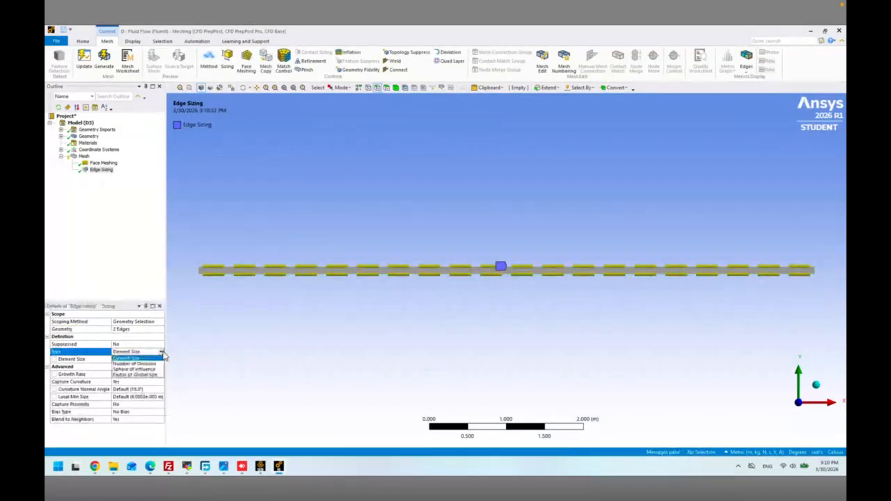
pyautogui.click(138, 368)
pyautogui.click(131, 359)
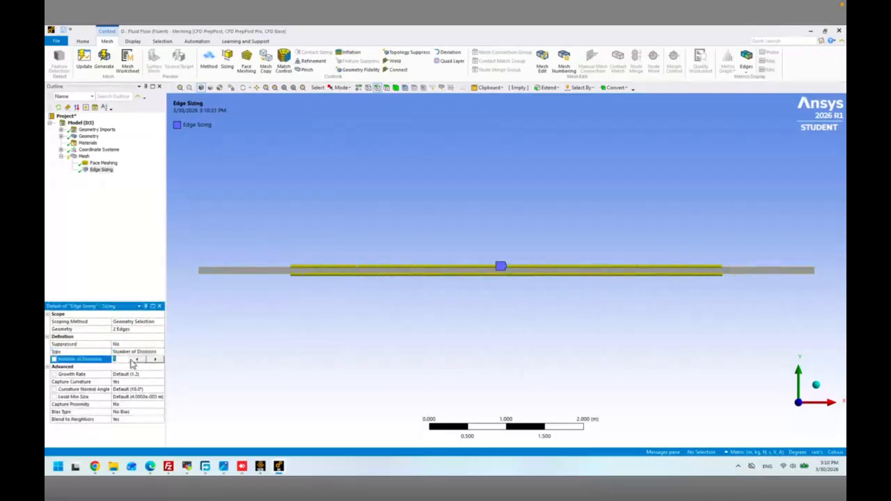
pyautogui.write('100')
pyautogui.press('Return')
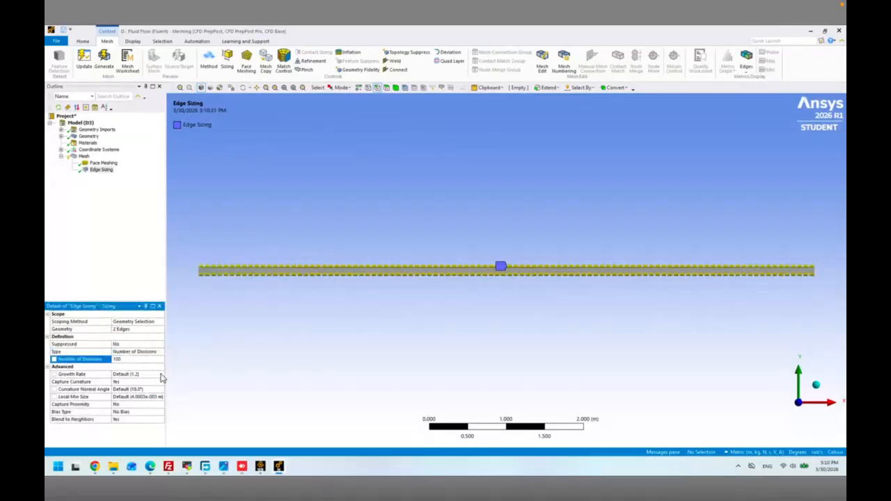
# - Set Capture Curvature to No and the behavior to Hard for the axial edge sizing
pyautogui.click(160, 382)
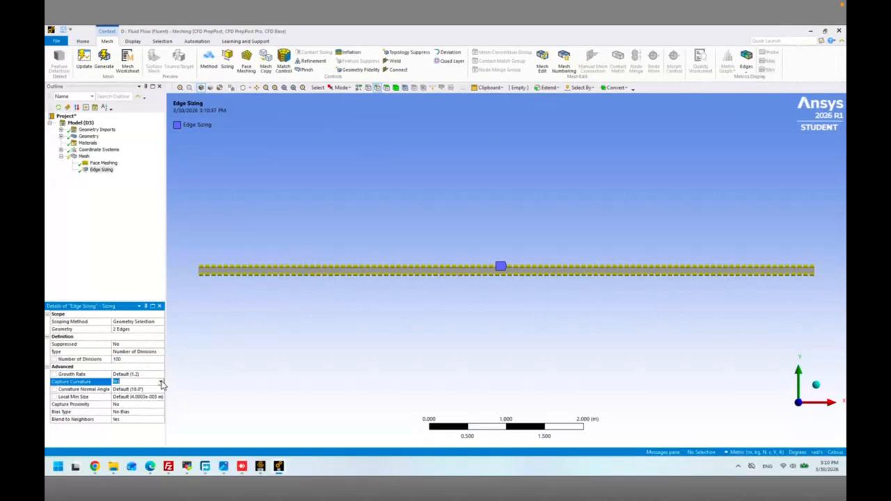
pyautogui.click(162, 384)
pyautogui.click(129, 394)
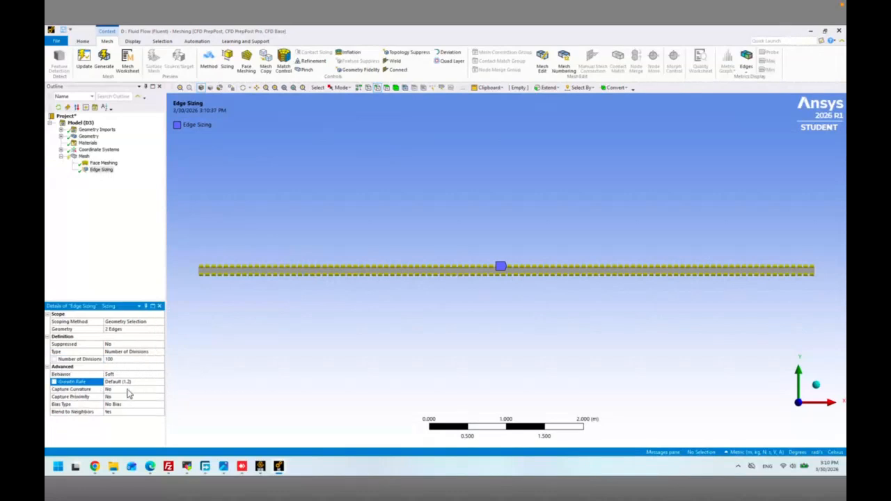
pyautogui.click(159, 374)
pyautogui.click(161, 375)
pyautogui.click(130, 389)
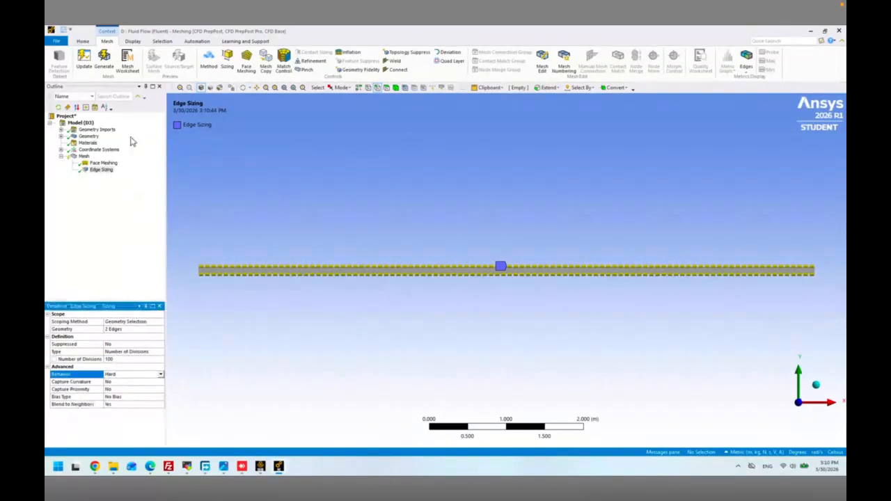
# - Generate the mesh with the axial divisions and inspect it up close at the pipe's left end
pyautogui.click(84, 156)
pyautogui.click(142, 61)
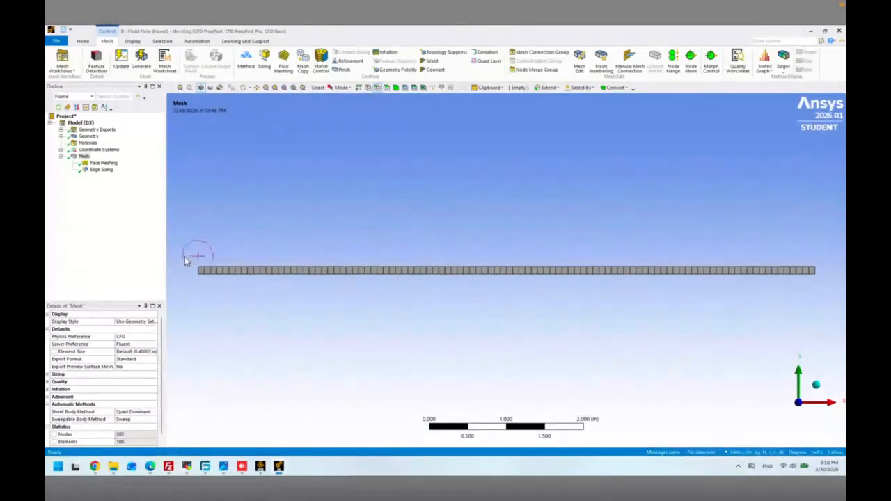
pyautogui.moveTo(209, 267); pyautogui.dragTo(225, 288)
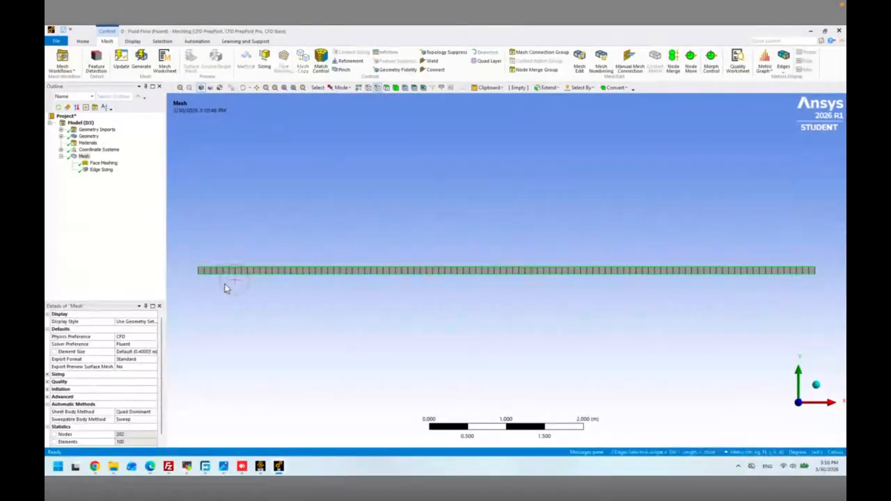
pyautogui.click(275, 87)
pyautogui.moveTo(182, 246); pyautogui.dragTo(234, 298)
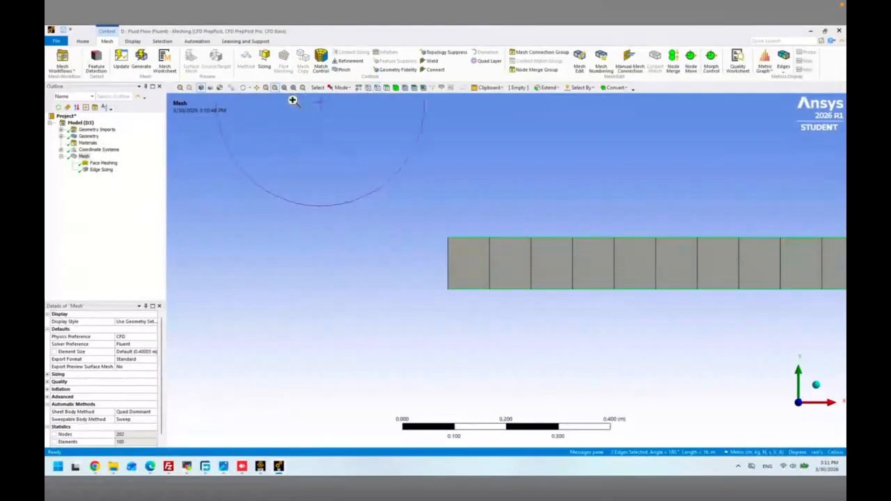
# - Insert another sizing control on the mesh and apply it to the inlet edge at the pipe's left end
pyautogui.click(380, 89)
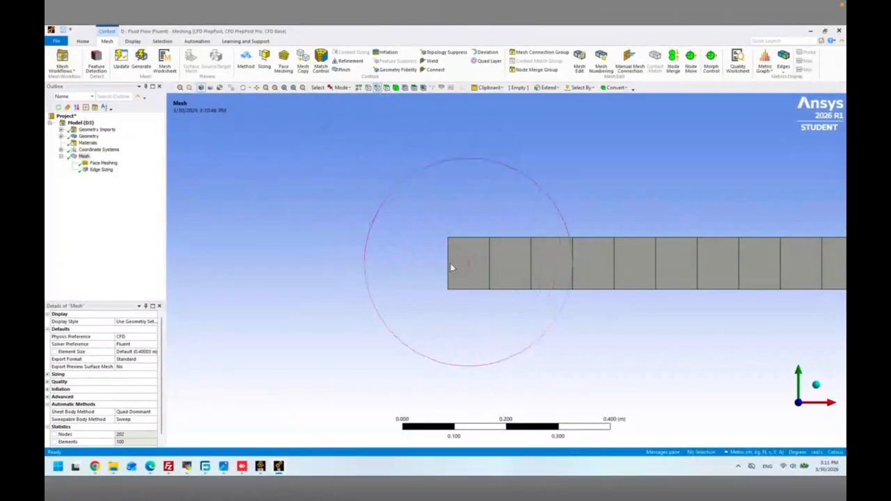
pyautogui.click(90, 159)
pyautogui.rightClick(90, 159)
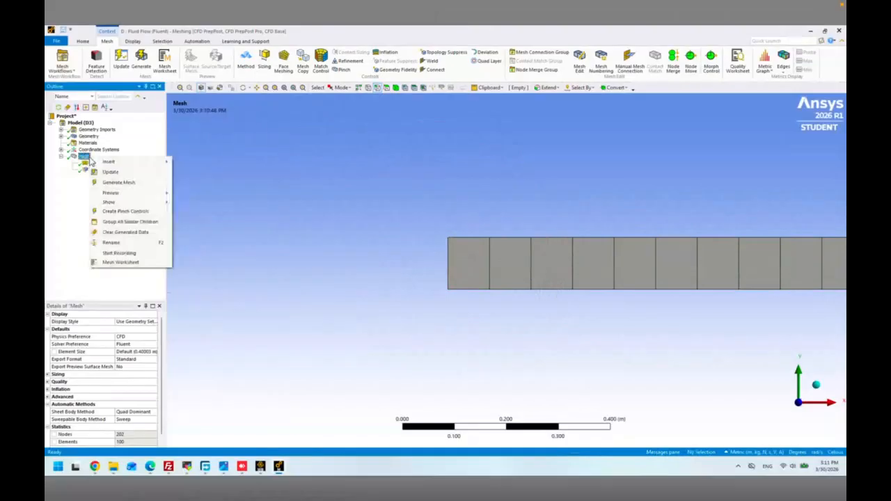
pyautogui.moveTo(109, 163)
pyautogui.click(202, 186)
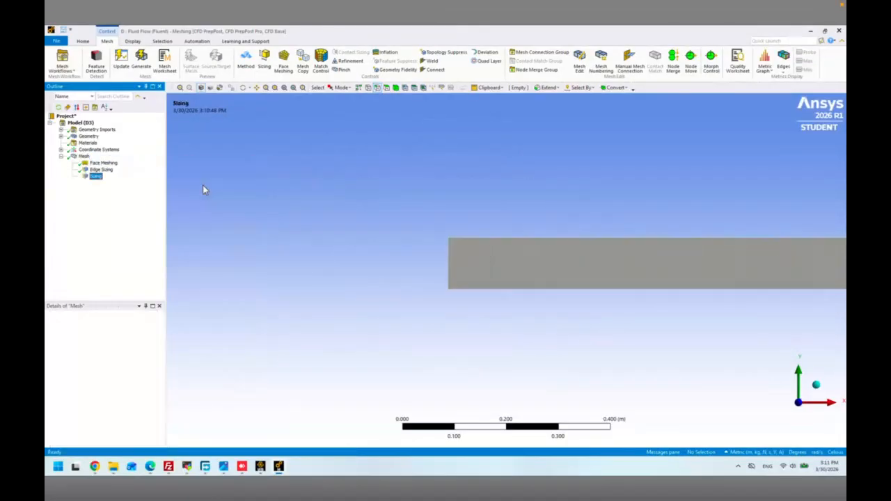
pyautogui.click(447, 260)
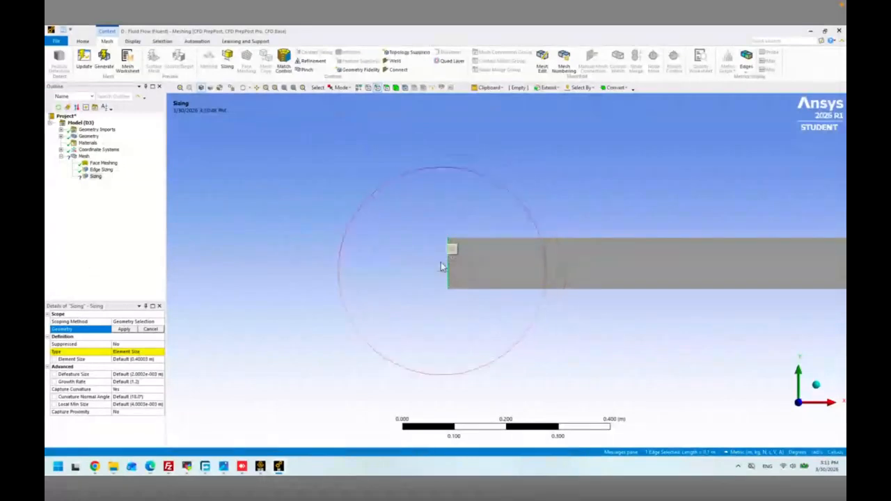
pyautogui.click(124, 329)
# - Set the inlet edge sizing to Number of Divisions with 30 divisions, Capture Curvature to No and behavior to Hard
pyautogui.click(129, 351)
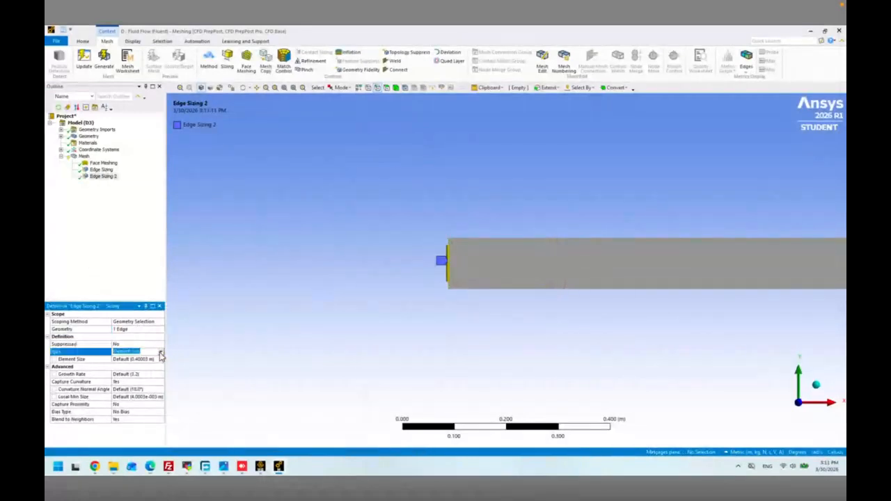
pyautogui.click(130, 367)
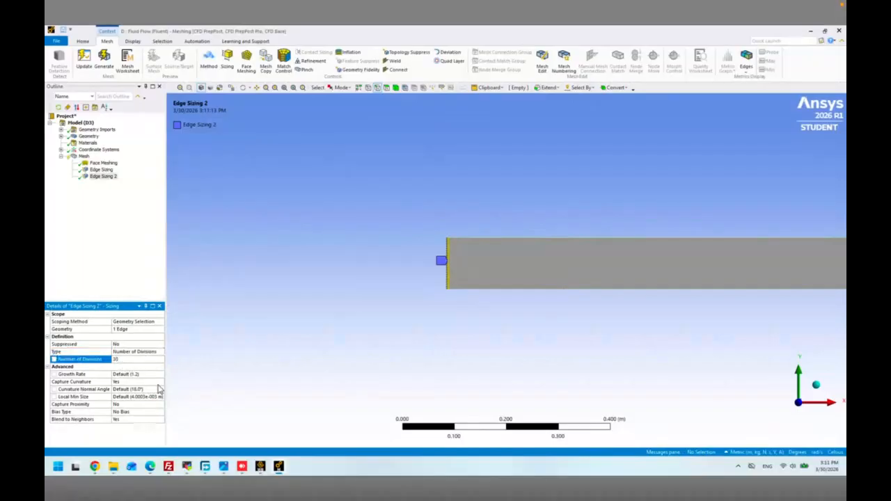
pyautogui.click(132, 382)
pyautogui.click(136, 389)
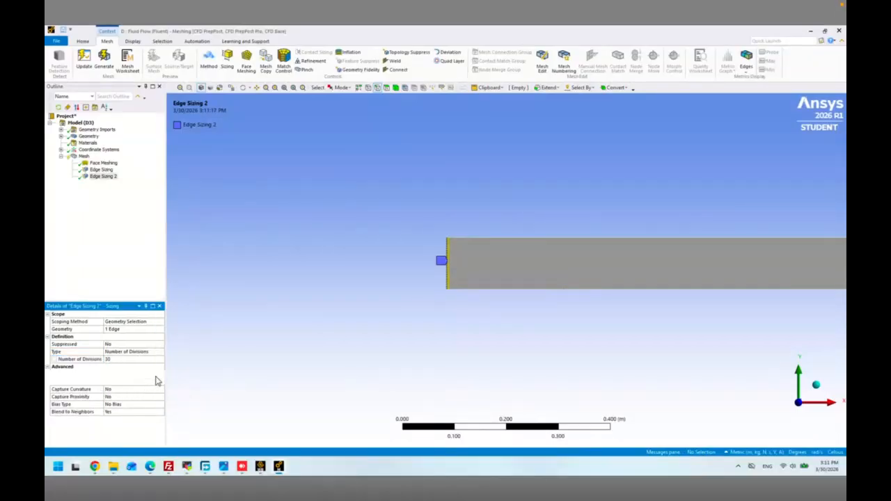
pyautogui.click(160, 376)
pyautogui.click(118, 388)
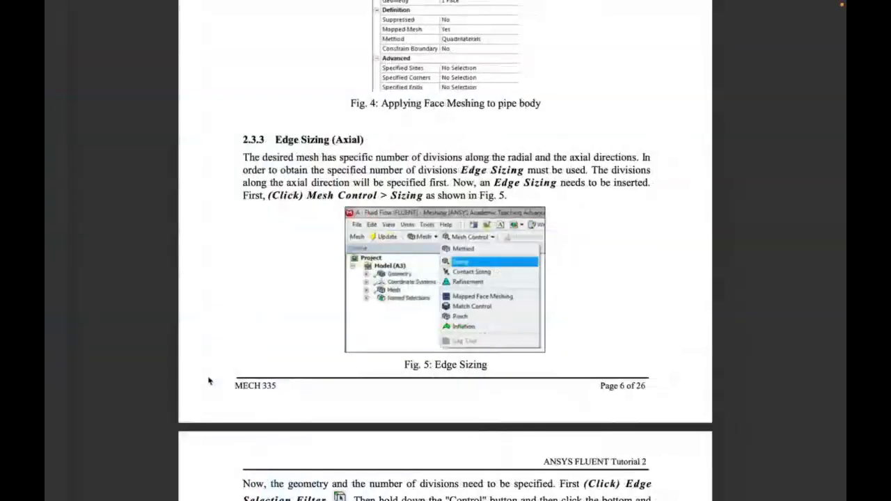
# - Review the tutorial PDF from the face meshing and axial edge sizing sections to the inlet sizing's bias settings
pyautogui.scroll(5, 209, 381)
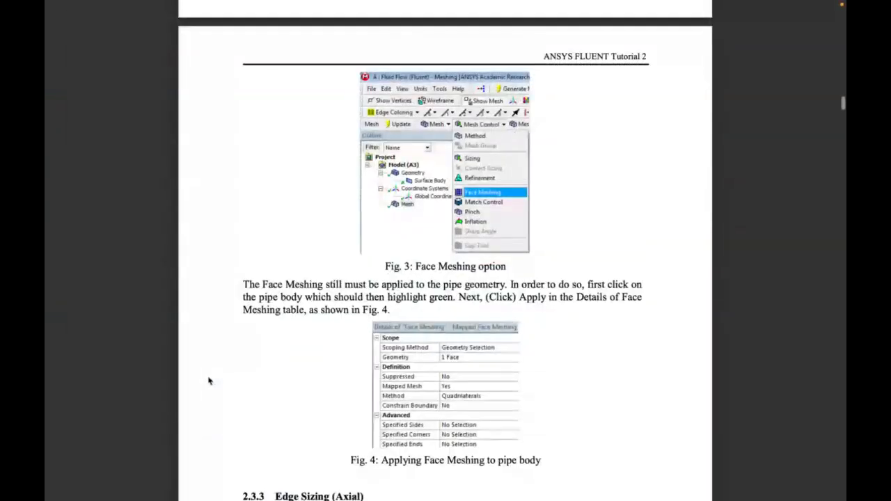
pyautogui.scroll(-5, 209, 378)
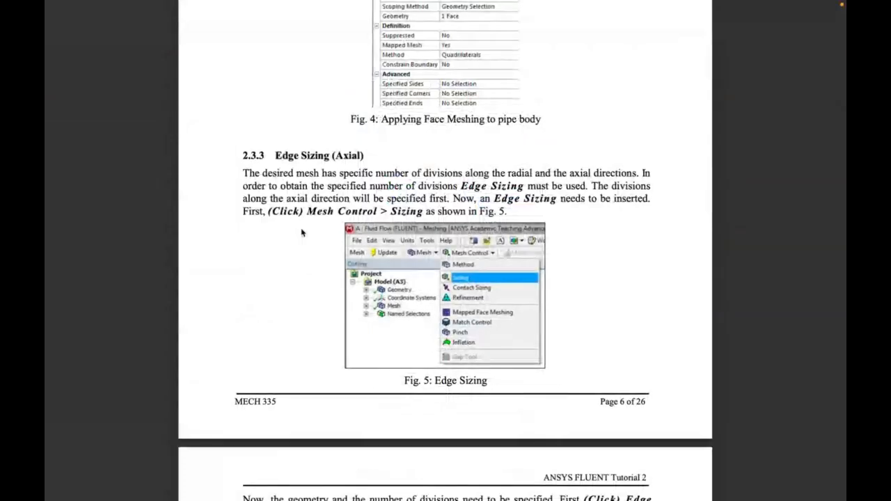
pyautogui.scroll(5, 302, 232)
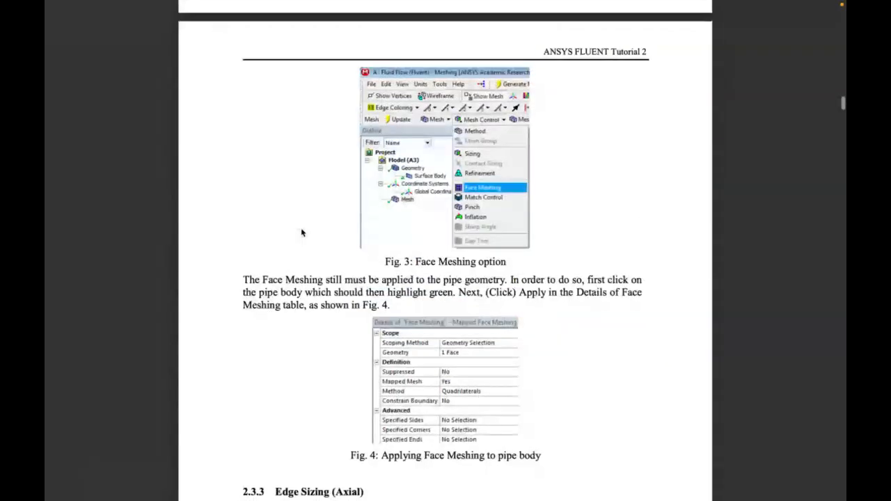
pyautogui.scroll(-3, 302, 233)
pyautogui.scroll(-3, 301, 233)
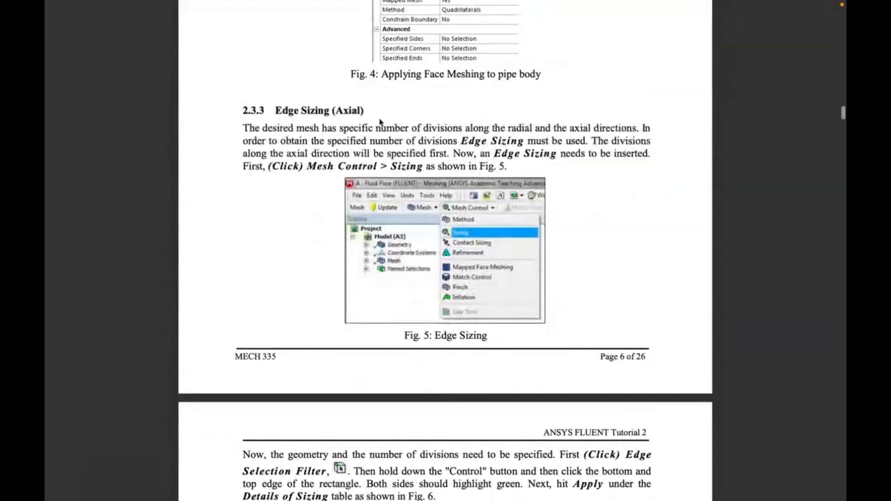
pyautogui.scroll(-6, 277, 251)
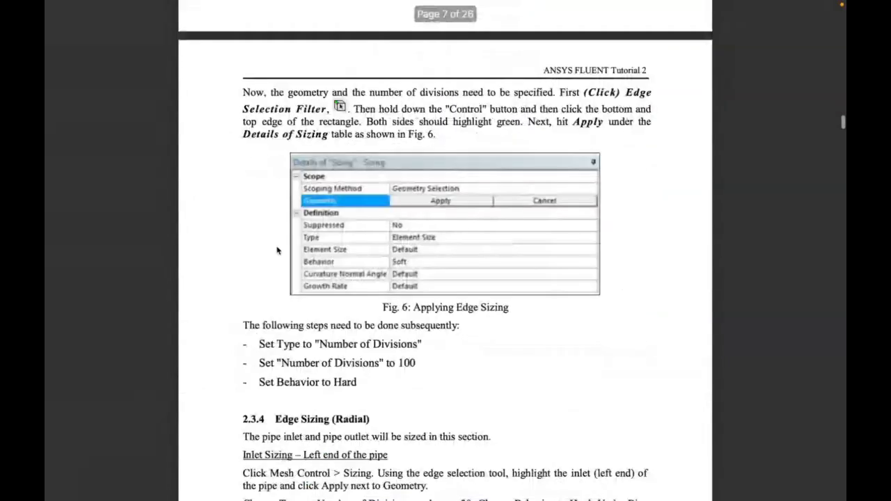
pyautogui.scroll(-5, 277, 250)
pyautogui.scroll(-1, 353, 105)
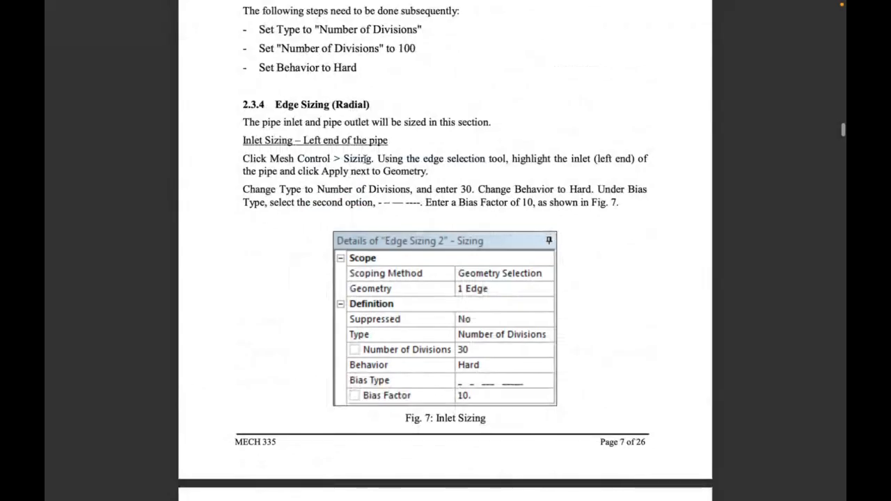
# - Set the inlet edge sizing's Bias Type to the second option with a Bias Factor of 10, as the tutorial PDF specifies
pyautogui.moveTo(460, 190); pyautogui.dragTo(473, 189)
pyautogui.moveTo(378, 203); pyautogui.dragTo(420, 204)
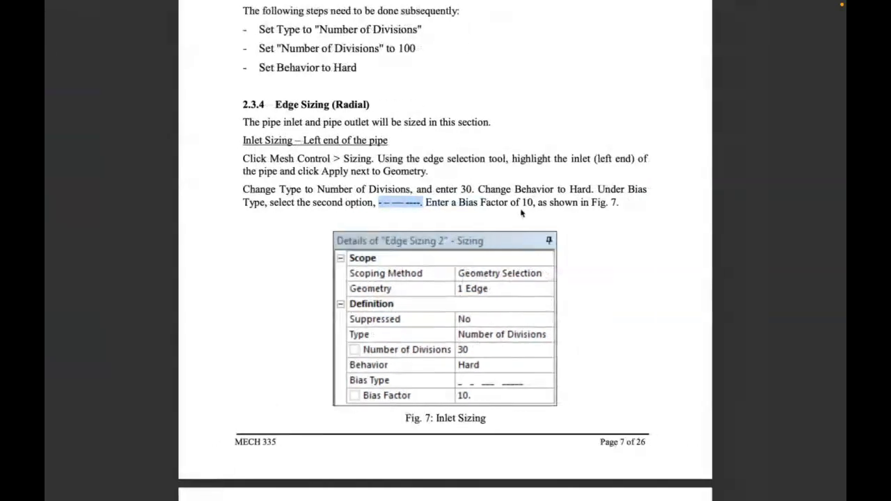
pyautogui.hotkey('ctrl', 'Left')
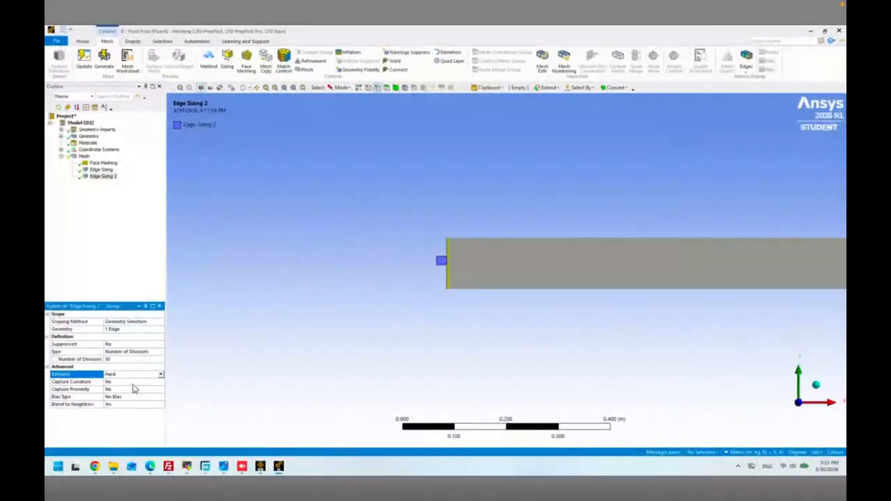
pyautogui.click(160, 396)
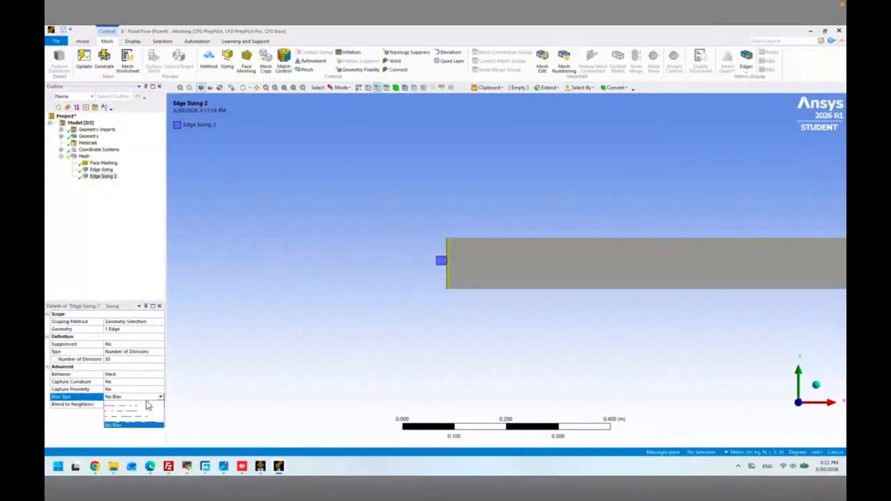
pyautogui.click(138, 416)
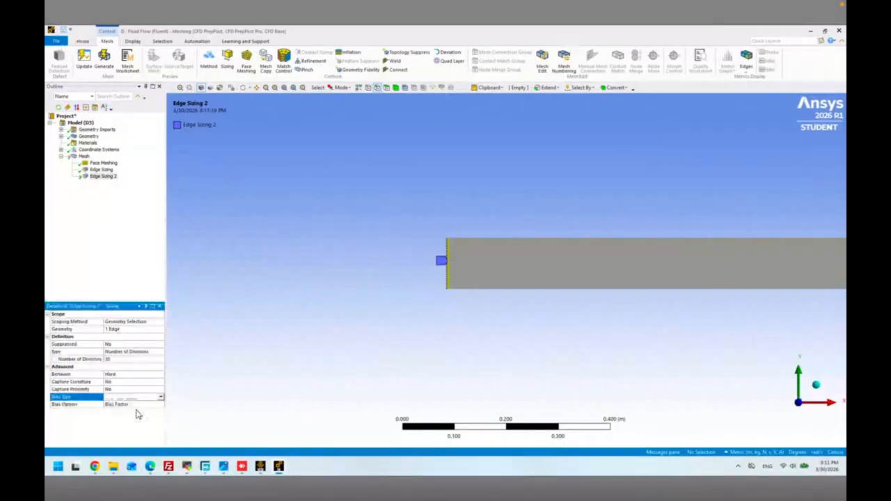
pyautogui.press('ctrl+super+Right')
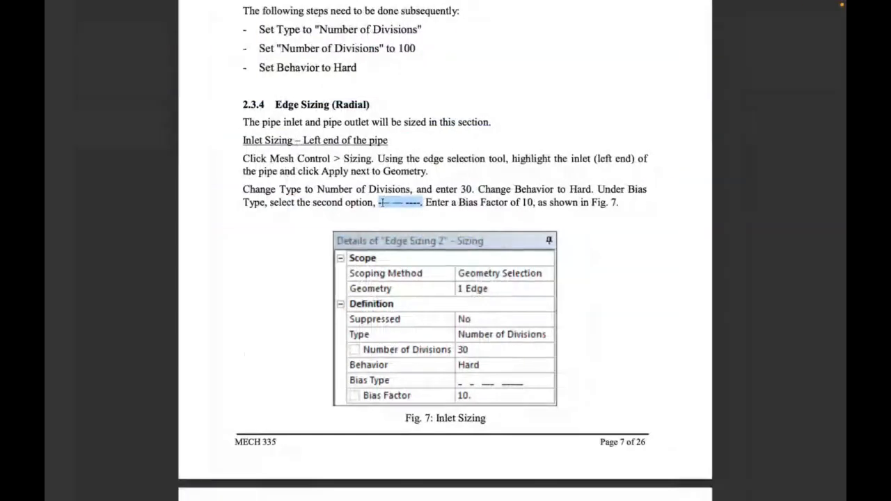
pyautogui.press('ctrl+super+Left')
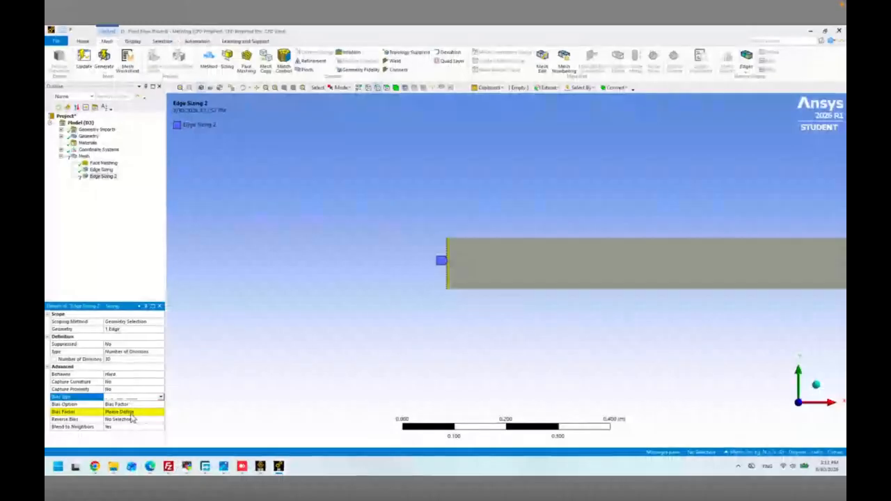
pyautogui.click(131, 413)
pyautogui.write('10')
pyautogui.press('Return')
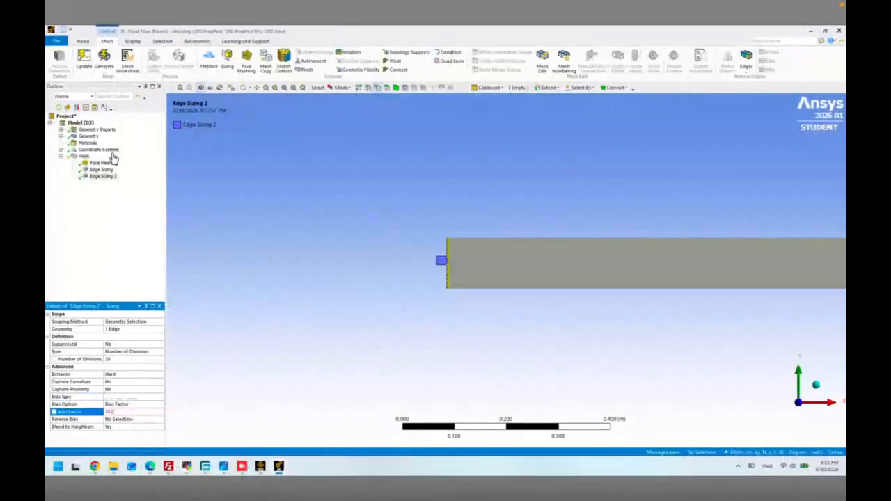
# - Generate the mesh with the biased inlet sizing and display it over the full pipe length
pyautogui.click(104, 60)
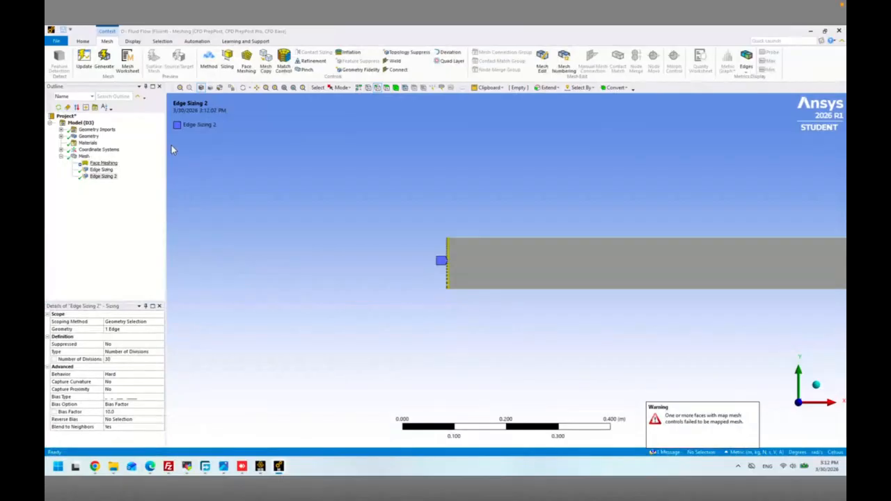
pyautogui.click(736, 427)
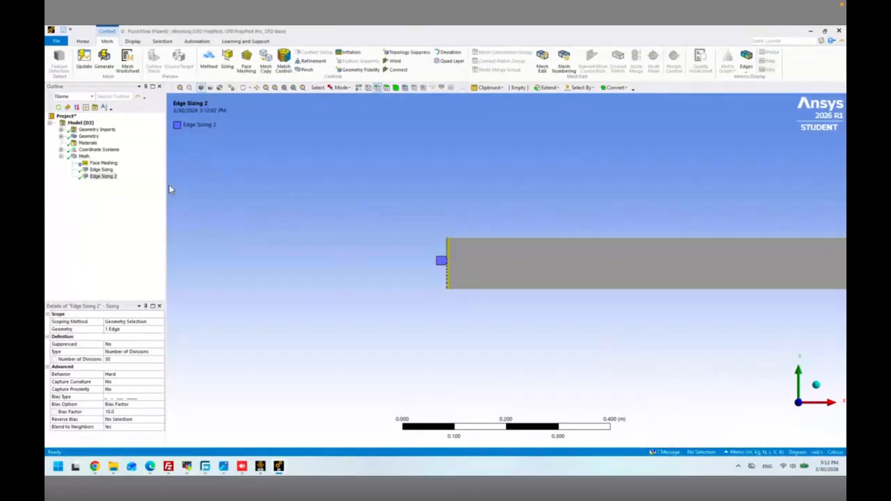
pyautogui.click(85, 158)
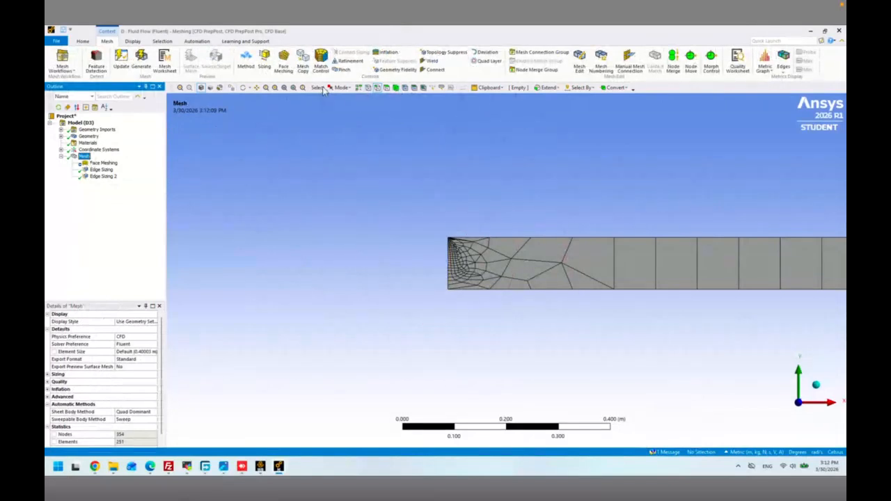
pyautogui.click(285, 88)
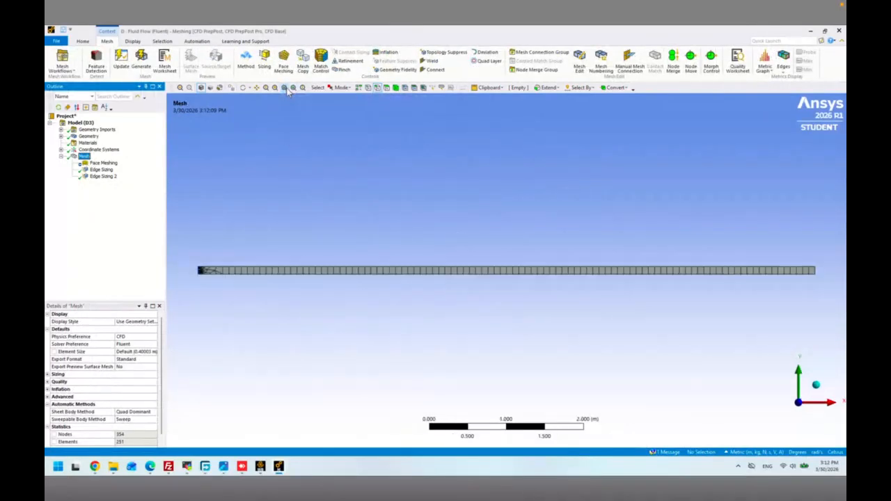
# - Insert another sizing control on the mesh and apply it to the outlet edge at the pipe's right end
pyautogui.rightClick(89, 157)
pyautogui.moveTo(94, 160)
pyautogui.click(201, 183)
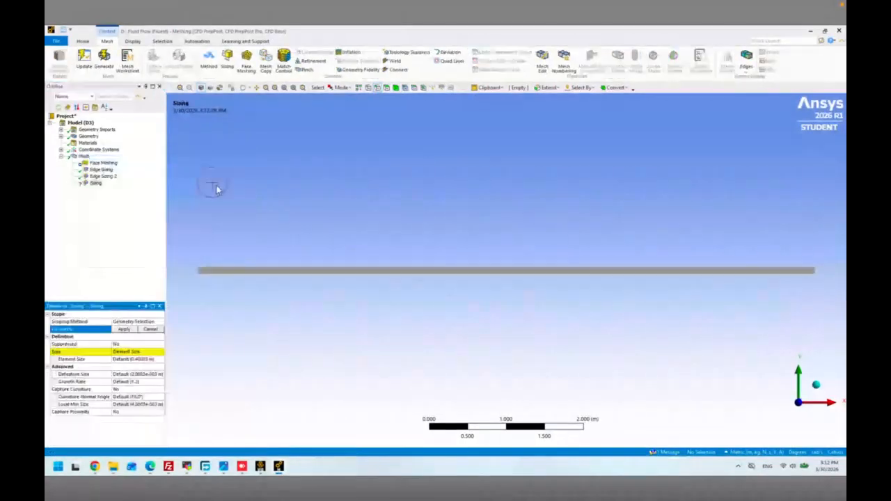
pyautogui.click(274, 88)
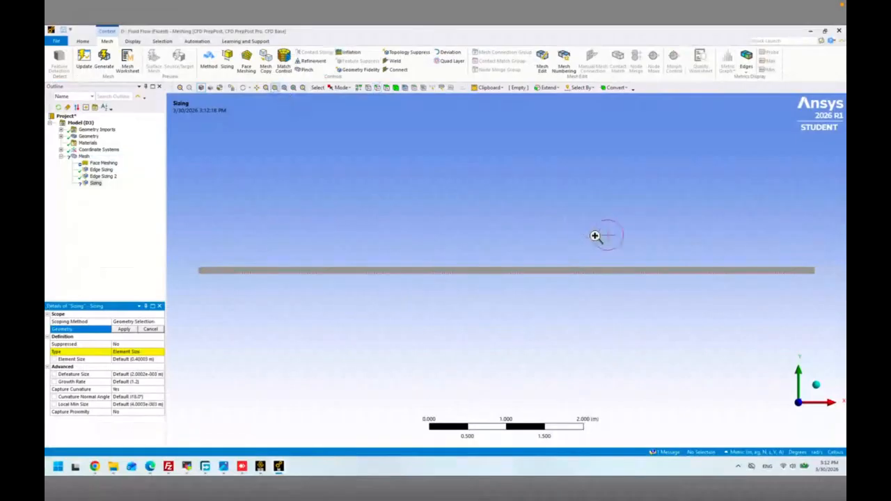
pyautogui.moveTo(794, 246); pyautogui.dragTo(831, 291)
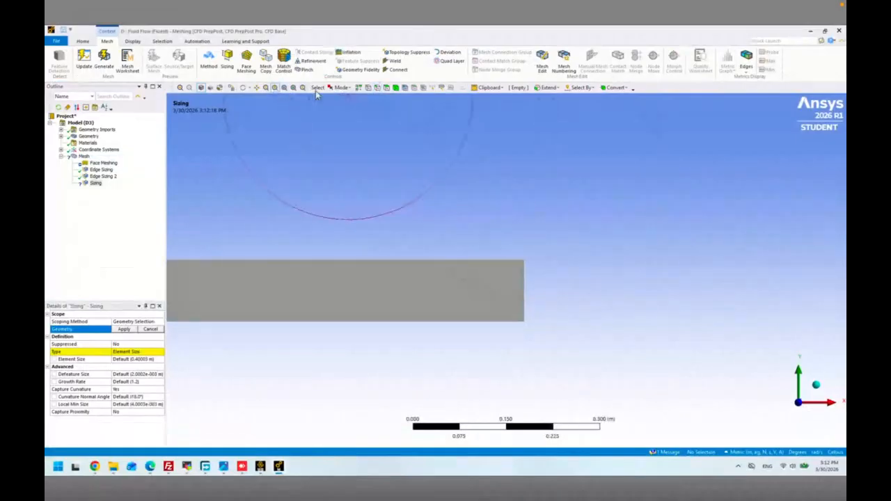
pyautogui.click(378, 88)
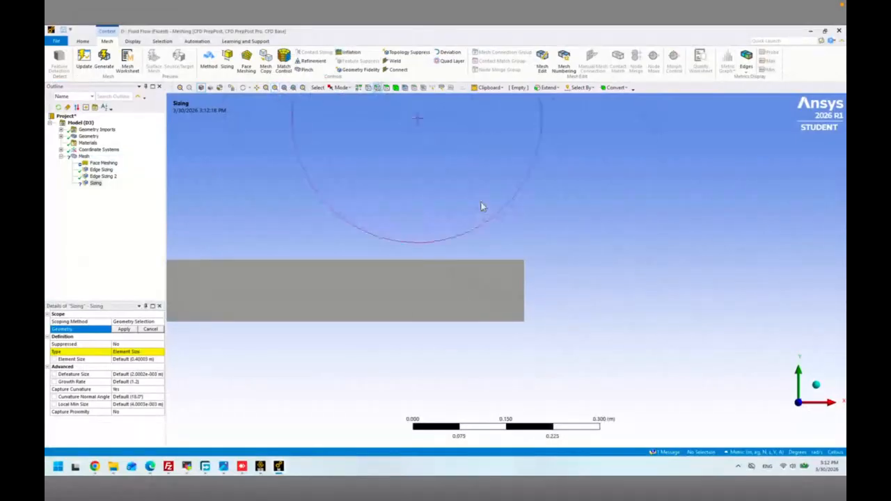
pyautogui.click(524, 275)
pyautogui.click(124, 329)
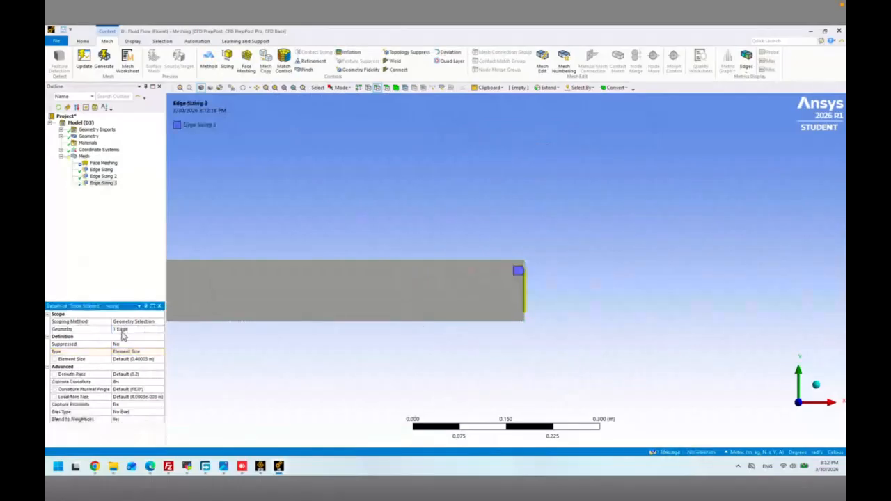
# - Set the outlet edge sizing to Number of Divisions with 30 divisions, Capture Curvature to No and Behavior to Hard
pyautogui.click(156, 351)
pyautogui.click(125, 358)
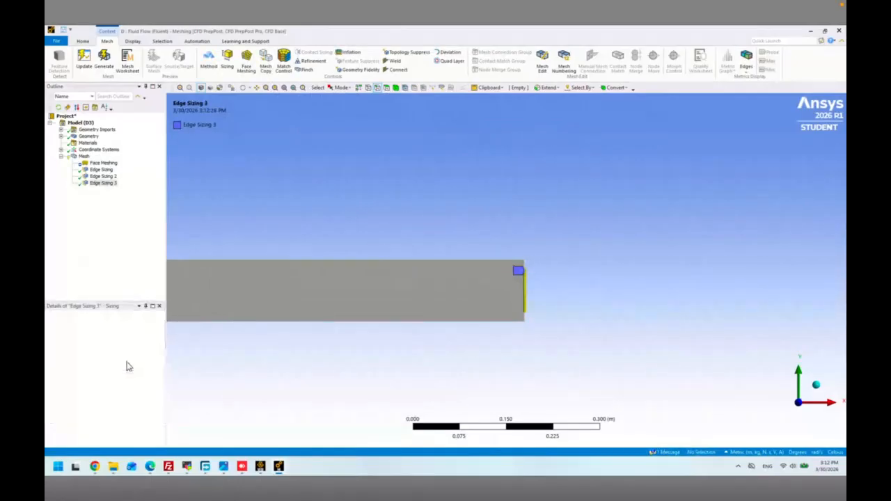
pyautogui.write('30')
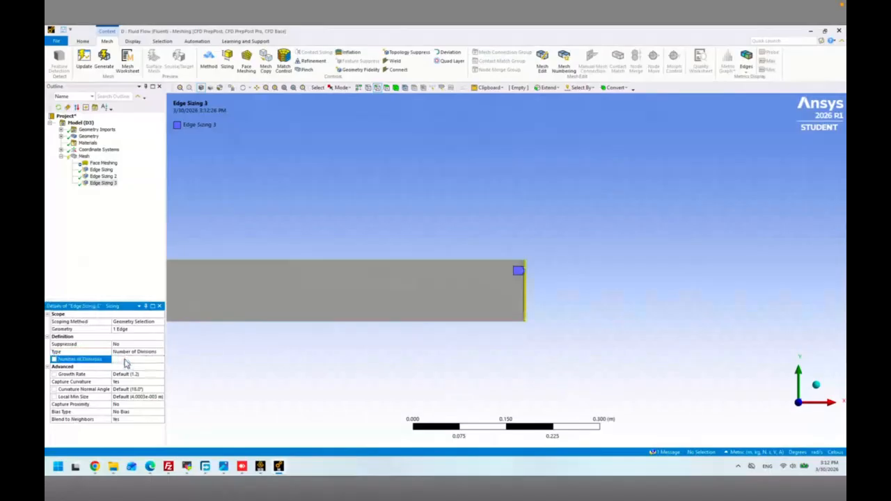
pyautogui.click(160, 382)
pyautogui.click(160, 383)
pyautogui.click(124, 395)
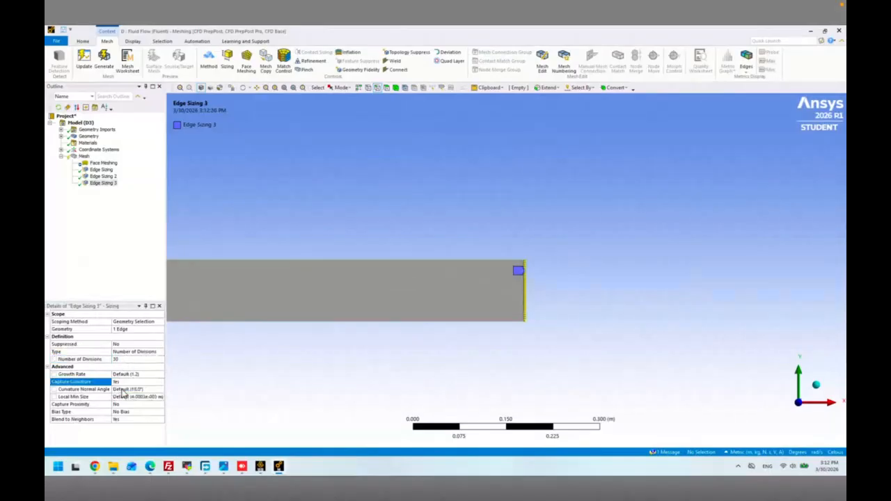
pyautogui.click(159, 375)
pyautogui.click(161, 375)
pyautogui.click(121, 389)
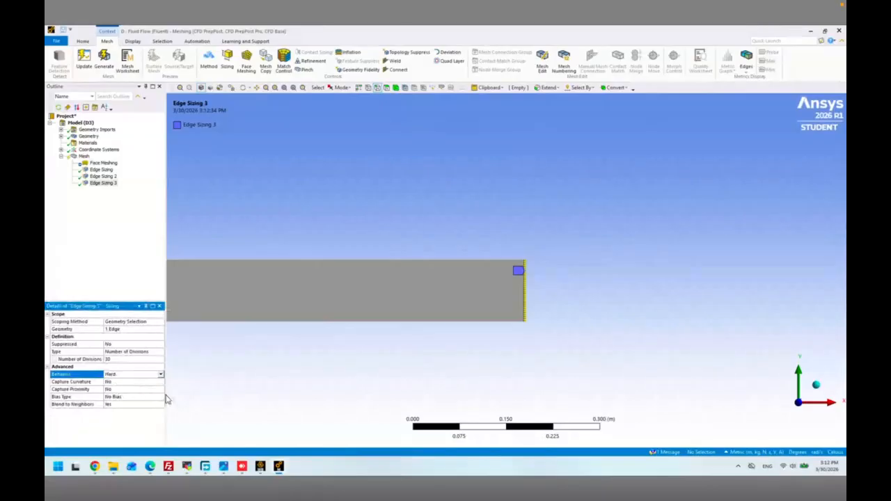
# - Set the outlet edge sizing's Bias Type to the first option with a Bias Factor of 10, and regenerate the mesh
pyautogui.scroll(-6, 459, 321)
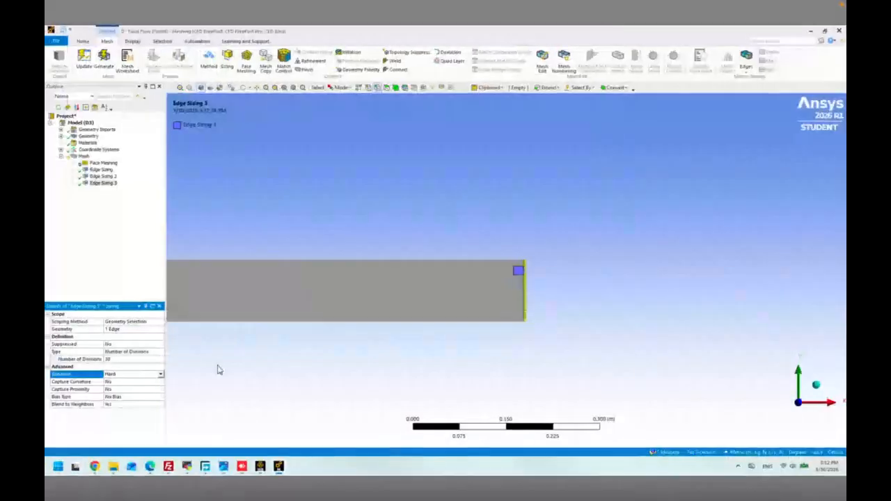
pyautogui.click(160, 397)
pyautogui.click(122, 411)
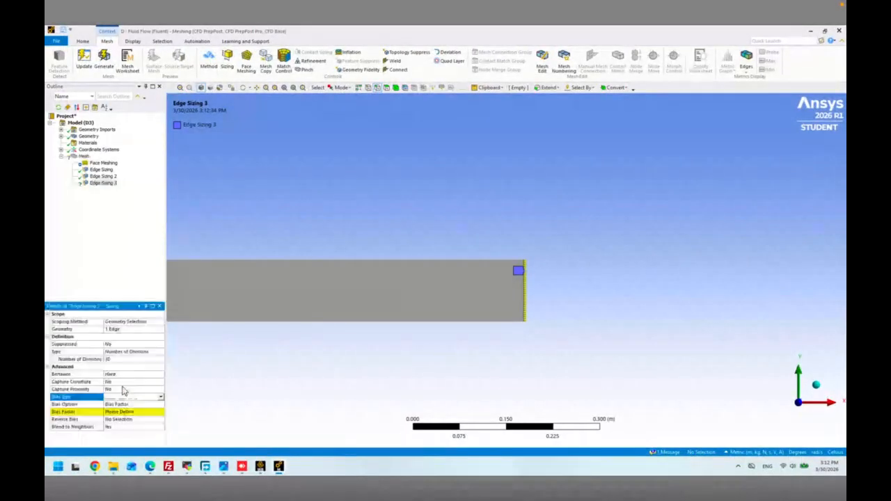
pyautogui.click(129, 413)
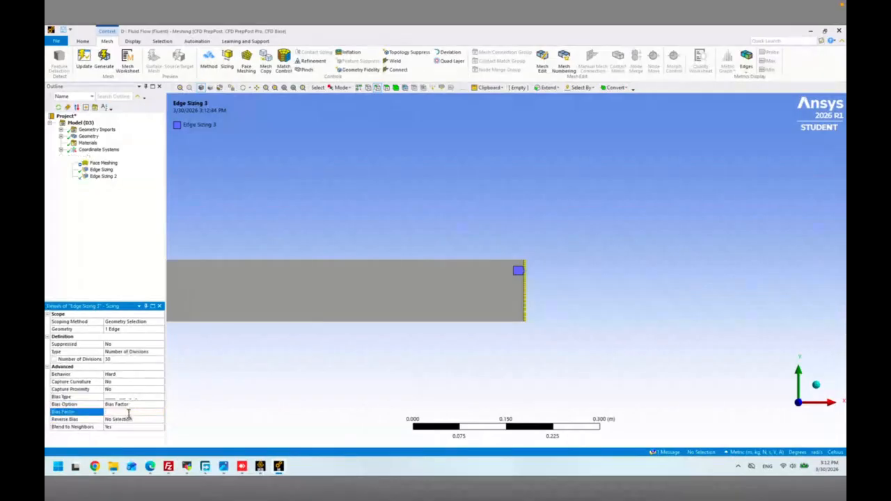
pyautogui.click(78, 158)
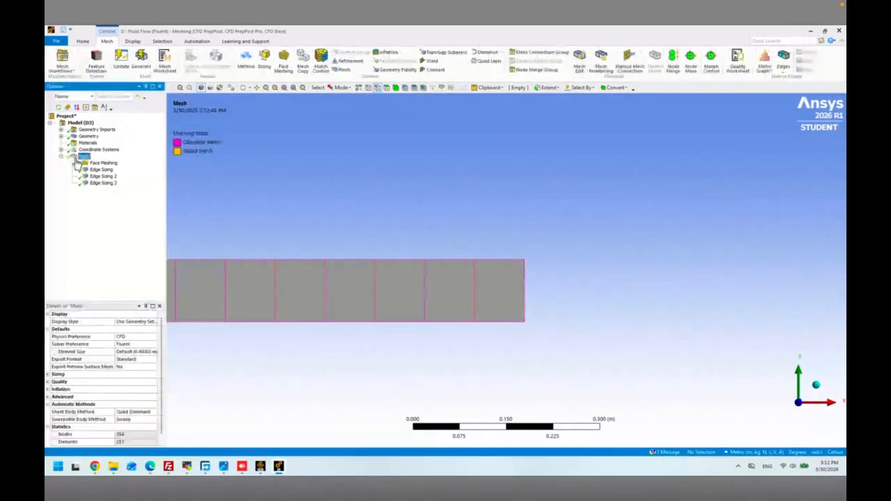
pyautogui.click(141, 59)
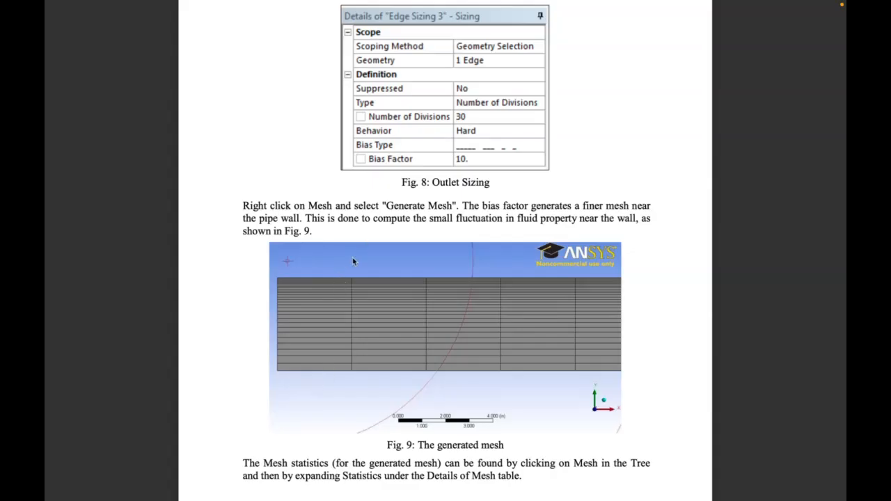
# - Review the tutorial PDF's outlet sizing and generated mesh figures and its section on creating named selections
pyautogui.scroll(1, 350, 266)
pyautogui.scroll(5, 339, 336)
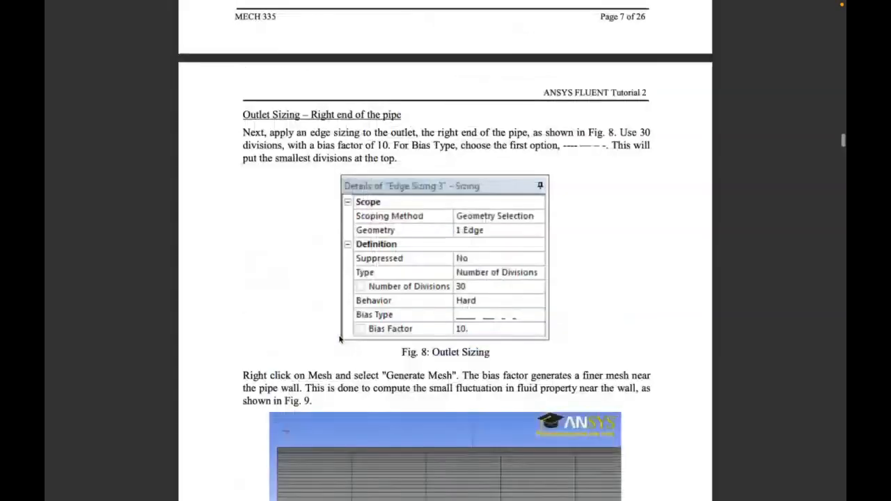
pyautogui.scroll(-16, 340, 337)
pyautogui.scroll(-2, 339, 338)
pyautogui.scroll(6, 340, 338)
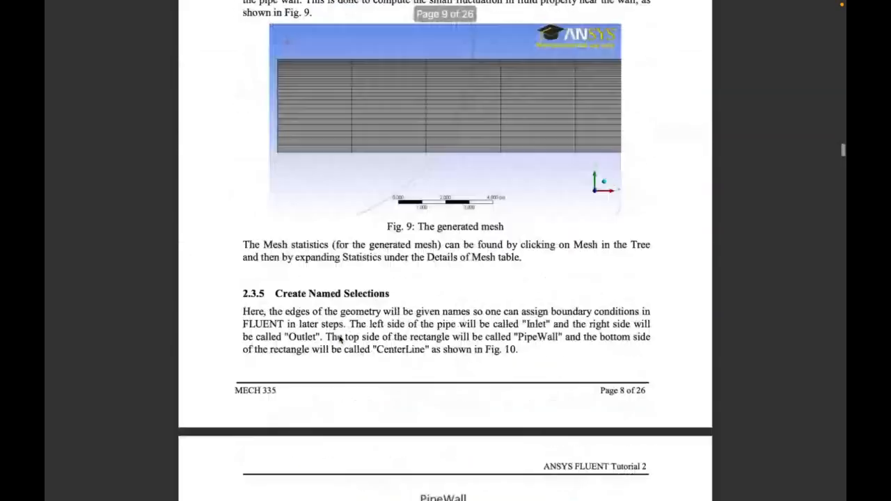
pyautogui.scroll(1, 340, 340)
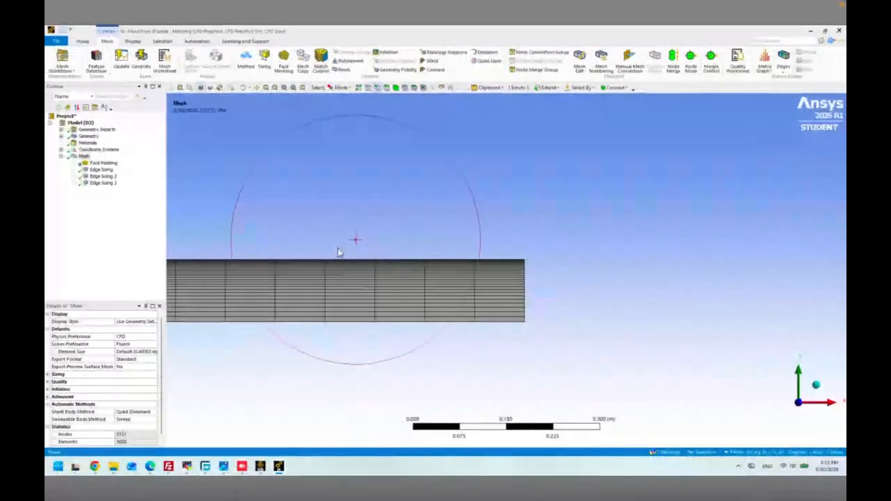
# - Inspect the generated mesh up close at the pipe's left end and check the element count in the mesh statistics
pyautogui.click(284, 88)
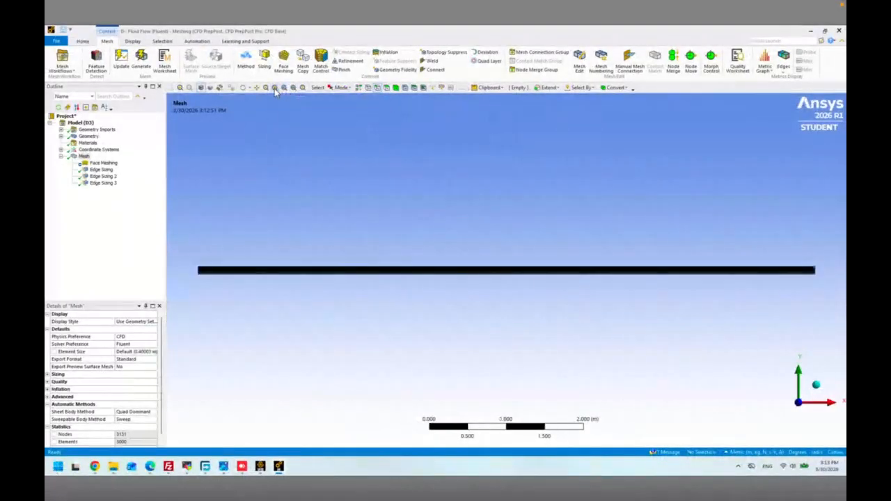
pyautogui.click(274, 88)
pyautogui.moveTo(192, 240); pyautogui.dragTo(246, 296)
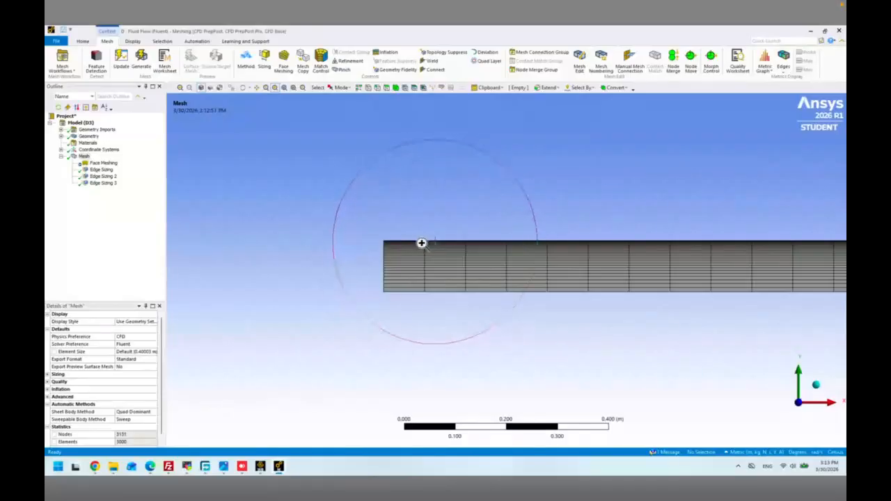
pyautogui.click(84, 156)
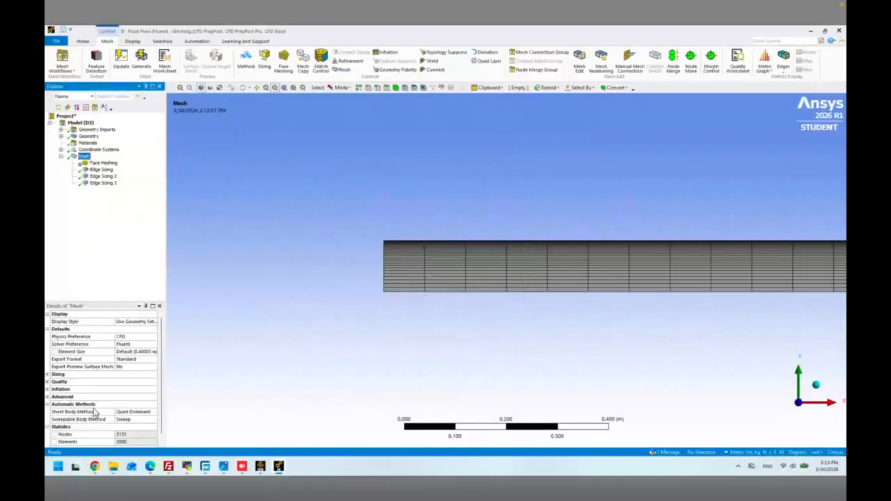
pyautogui.scroll(-1, 96, 412)
pyautogui.click(134, 434)
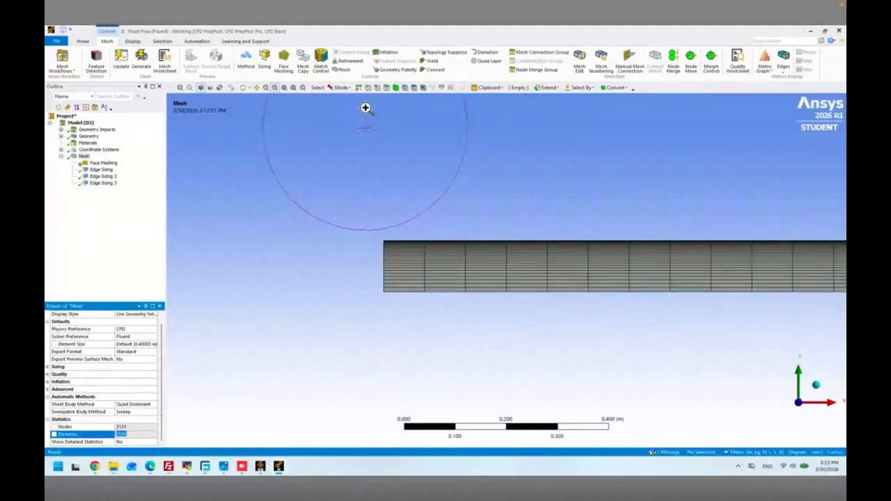
# - Create a named selection called PipeWall on the pipe's upper long edge
pyautogui.click(284, 88)
pyautogui.click(378, 87)
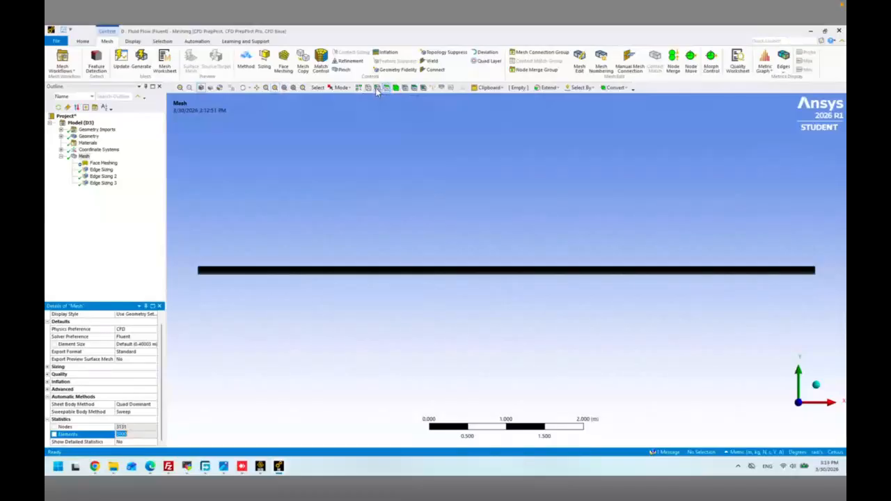
pyautogui.click(297, 272)
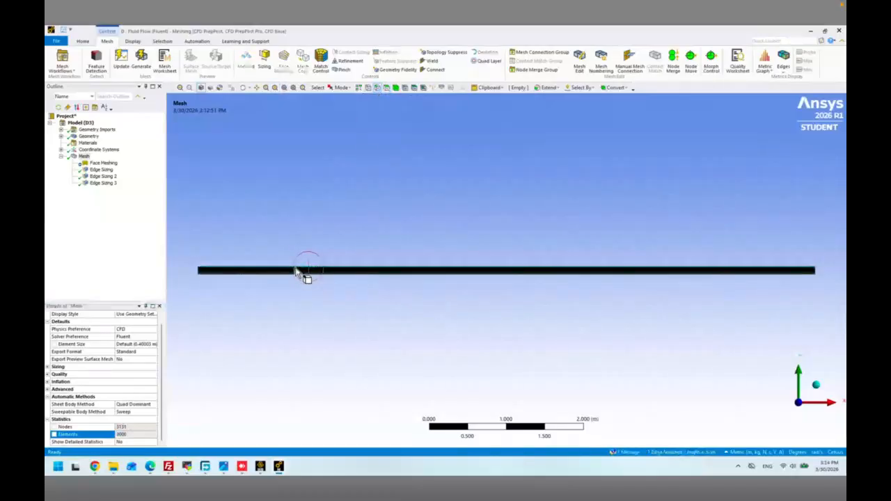
pyautogui.rightClick(298, 272)
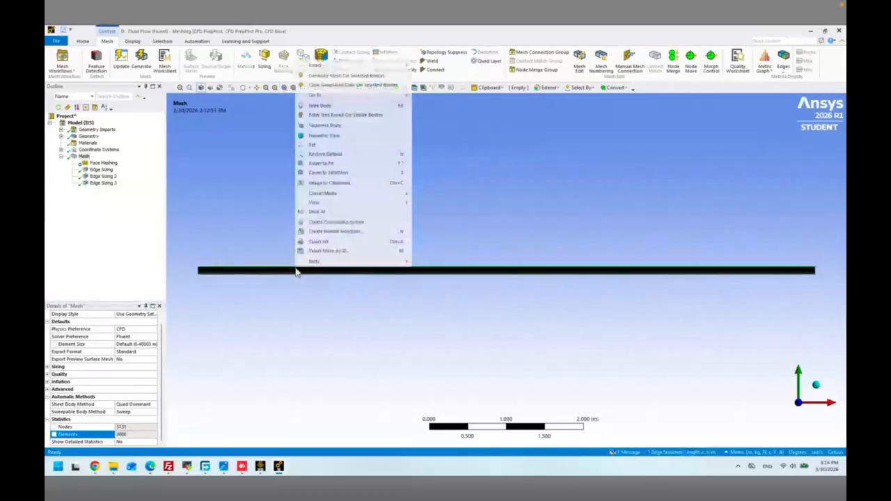
pyautogui.click(320, 235)
pyautogui.write('PipeWall')
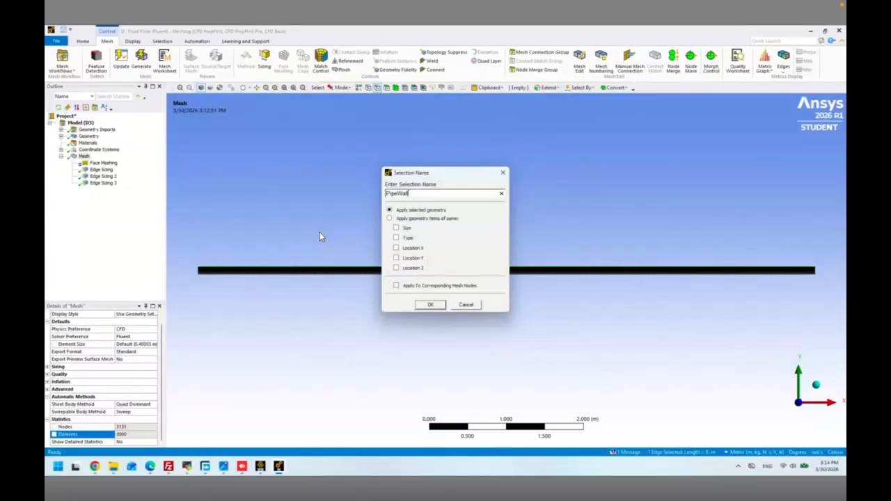
pyautogui.press('Return')
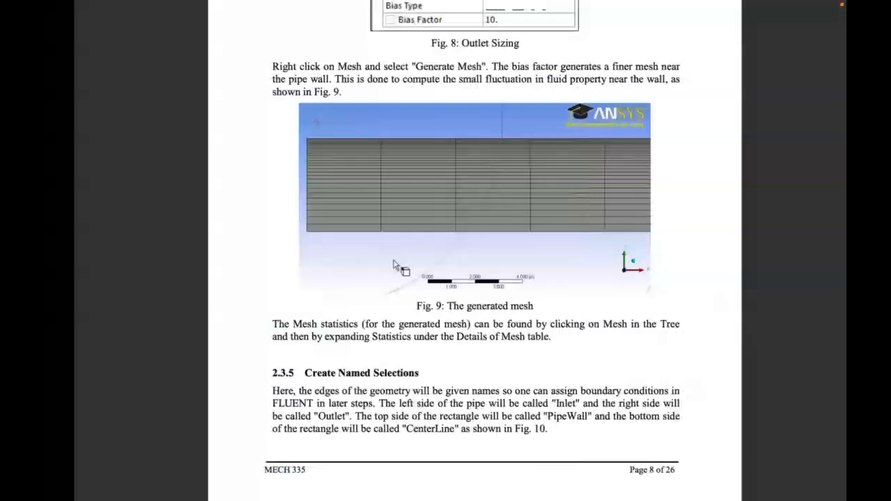
# - Check the tutorial's edge names and create a named selection called Centerline on the pipe's lower long edge
pyautogui.scroll(-10, 363, 193)
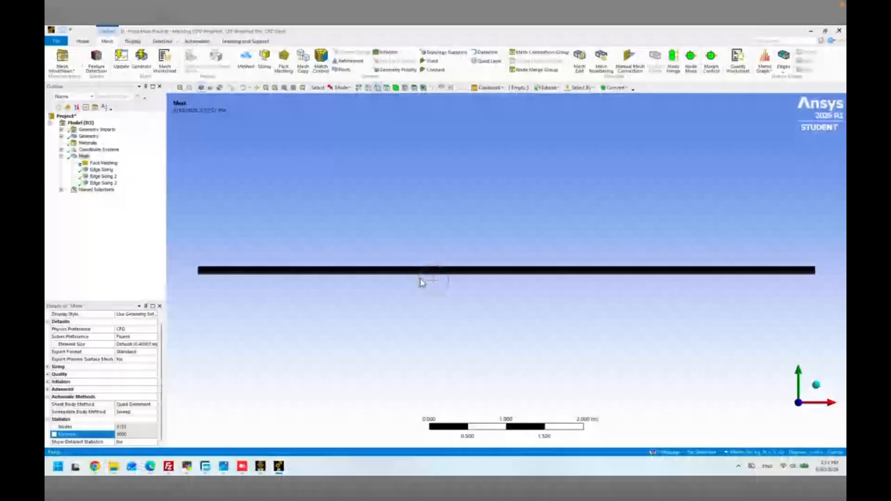
pyautogui.click(399, 275)
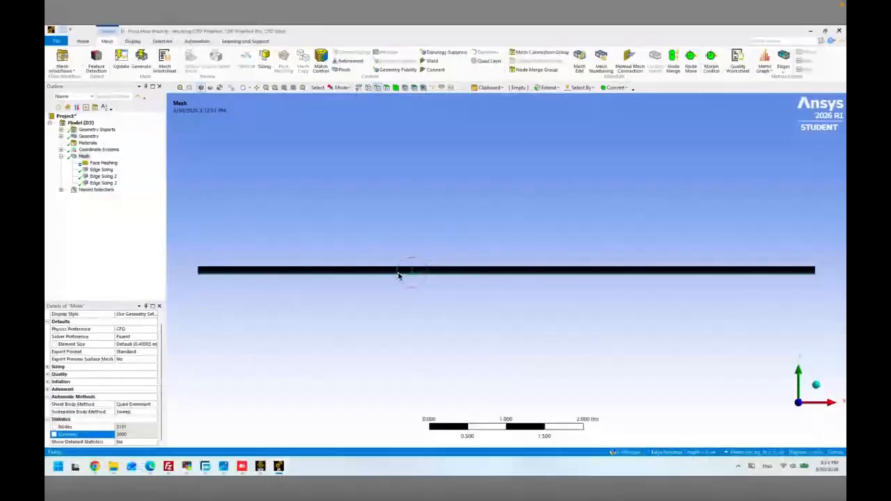
pyautogui.rightClick(399, 275)
pyautogui.click(431, 238)
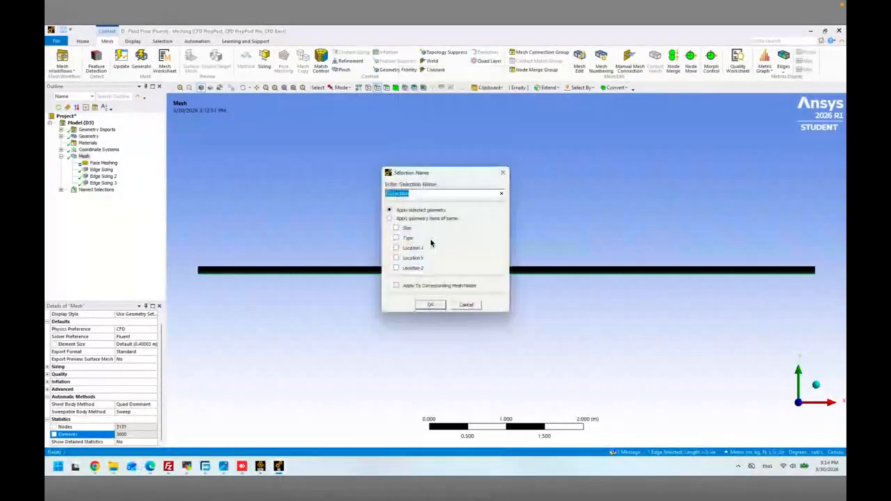
pyautogui.write('Centerline')
pyautogui.press('Return')
pyautogui.click(431, 242)
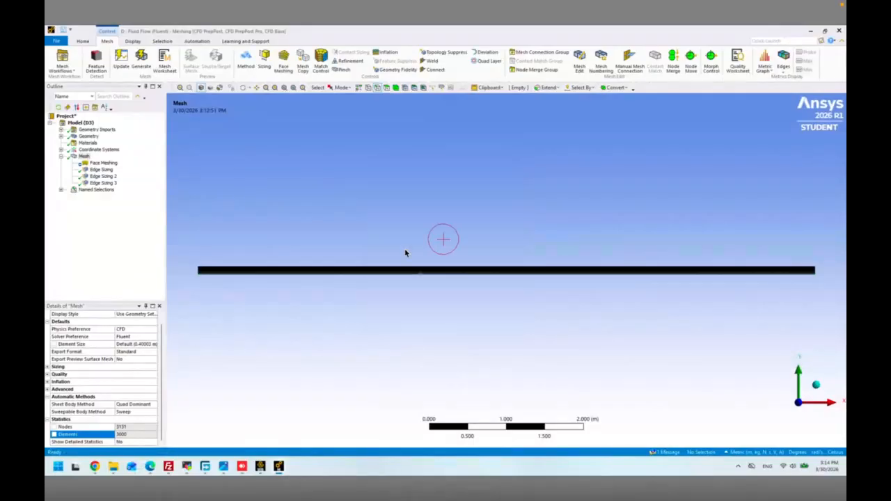
# - Create a named selection called Inlet on the short edge at the pipe's left end
pyautogui.click(195, 272)
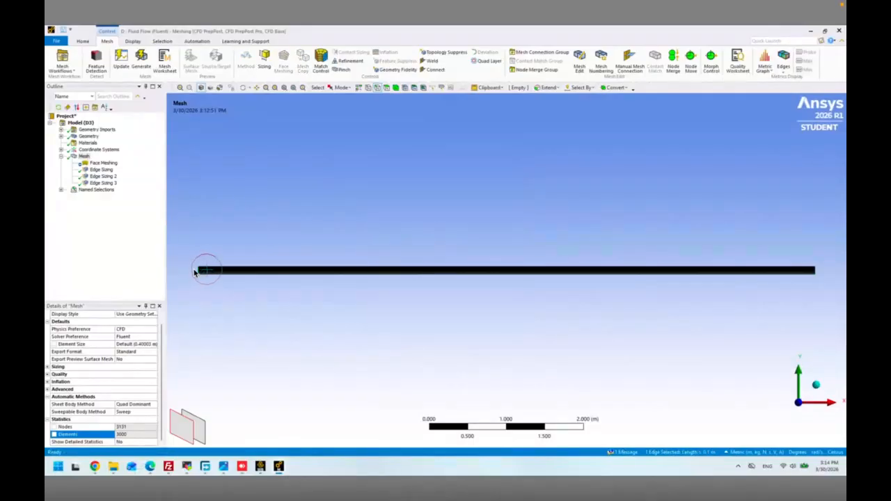
pyautogui.rightClick(195, 272)
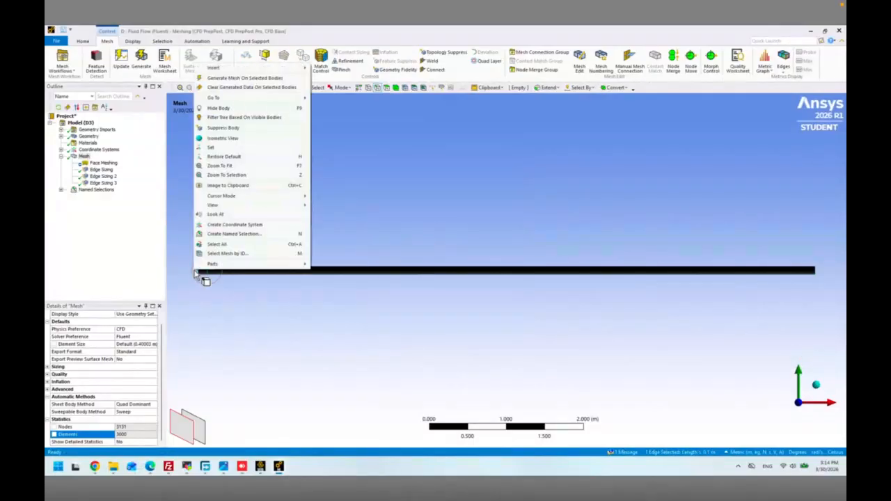
pyautogui.click(226, 236)
pyautogui.write('Infla')
pyautogui.press('Return')
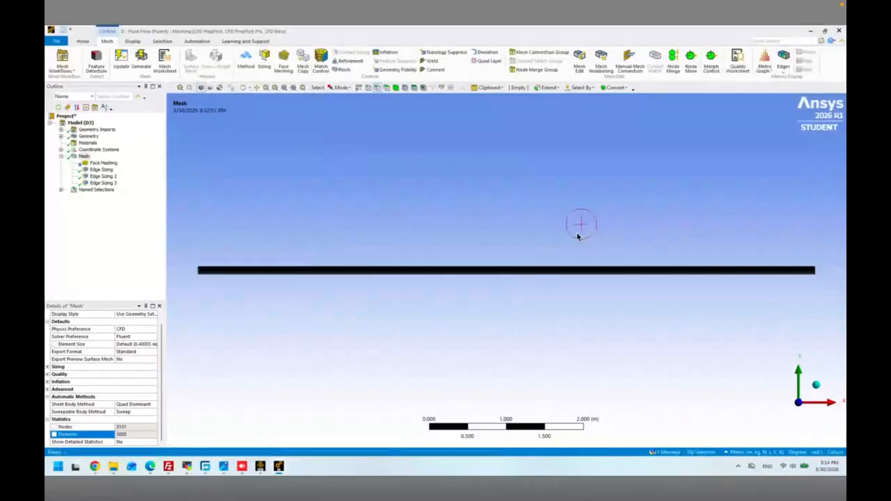
# - Create a named selection called Outlet on the short edge at the pipe's right end
pyautogui.click(820, 275)
pyautogui.click(819, 272)
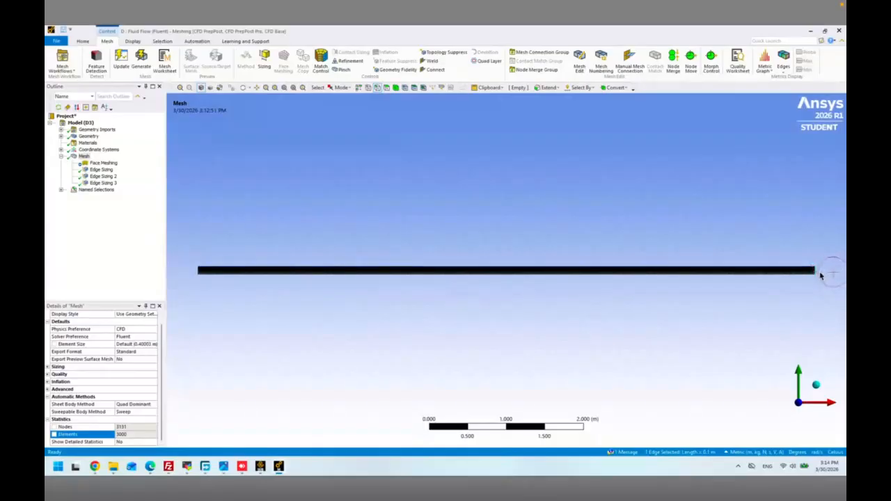
pyautogui.rightClick(821, 272)
pyautogui.click(770, 238)
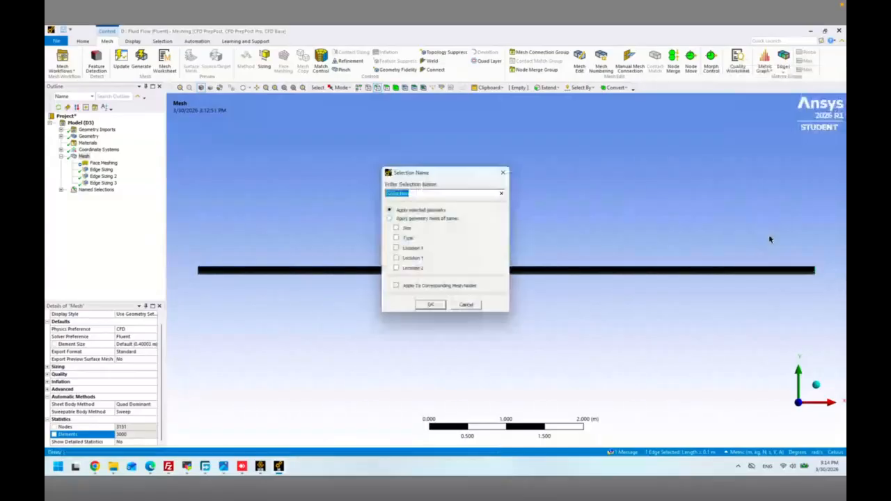
pyautogui.write('Outlet')
pyautogui.press('Return')
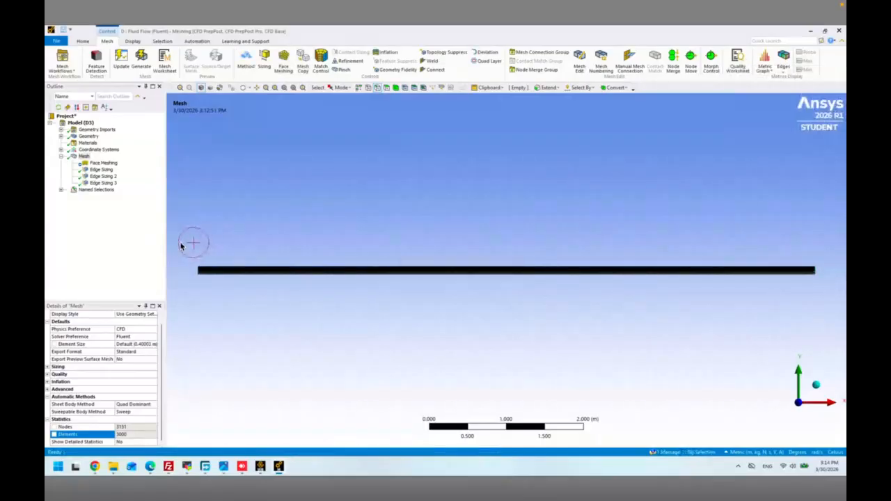
# - Review the PipeWall, Centerline, Inlet and Outlet named selections to check which edge each one covers
pyautogui.click(62, 190)
pyautogui.click(89, 197)
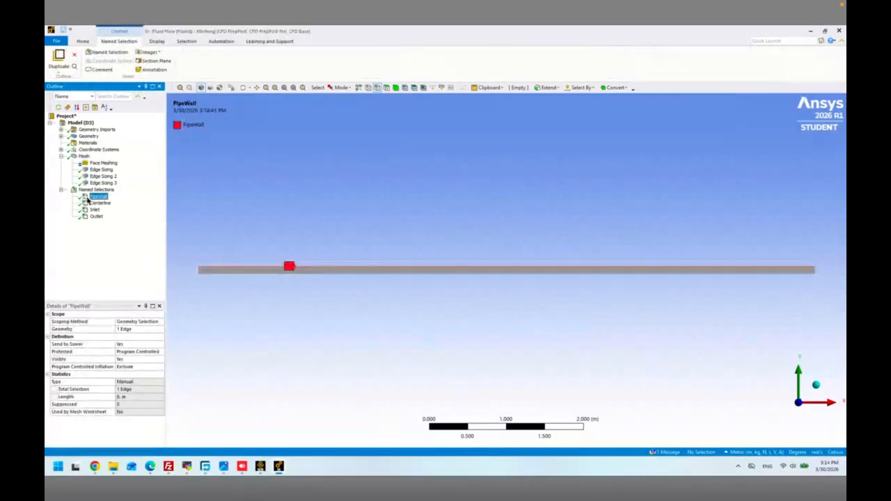
pyautogui.click(98, 204)
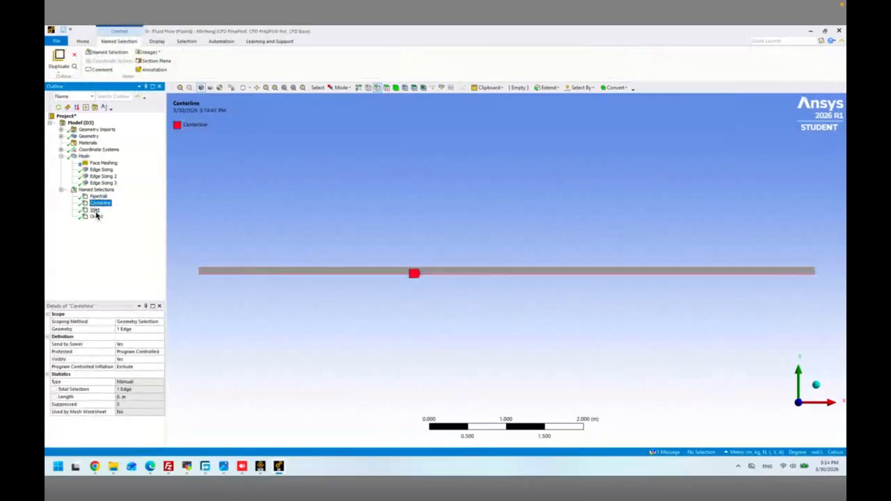
pyautogui.click(96, 211)
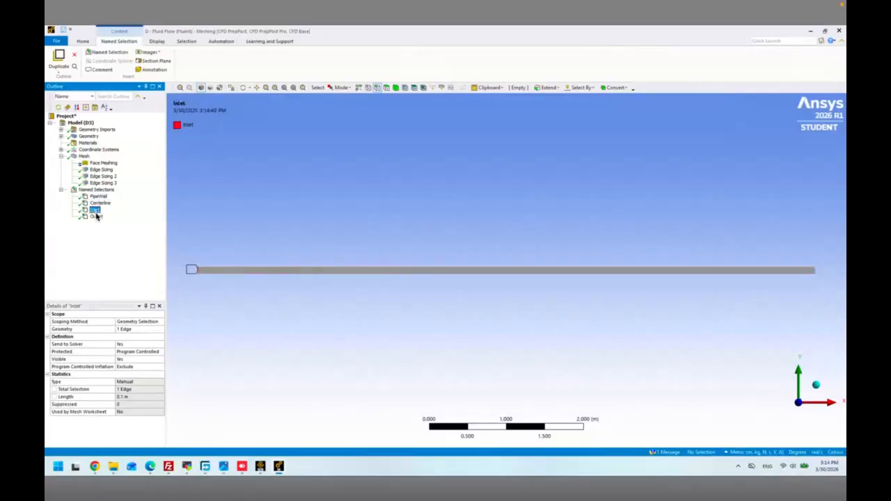
pyautogui.click(96, 217)
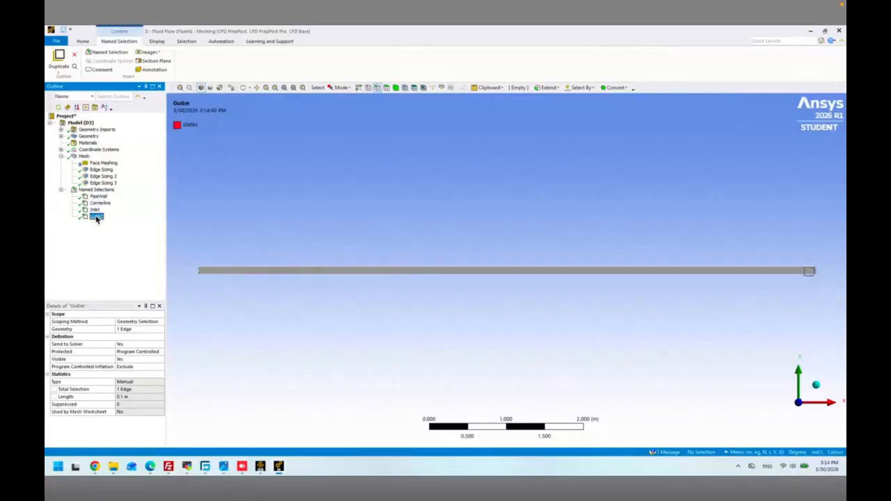
pyautogui.click(100, 197)
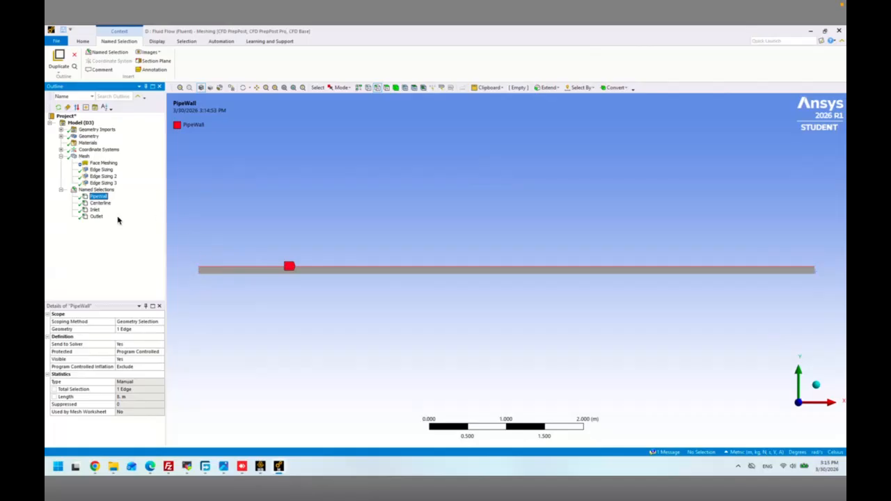
# - Inspect the mesh at the inlet end, update it for Fluent and close the Meshing window
pyautogui.click(84, 156)
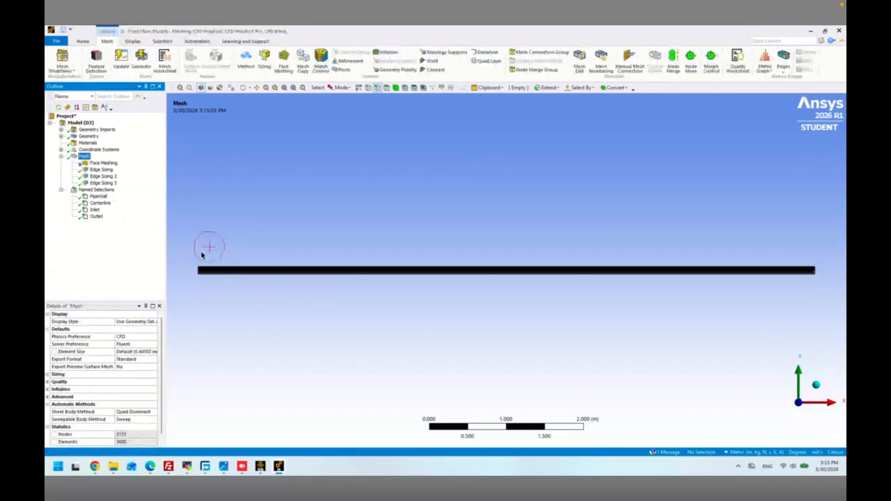
pyautogui.click(274, 89)
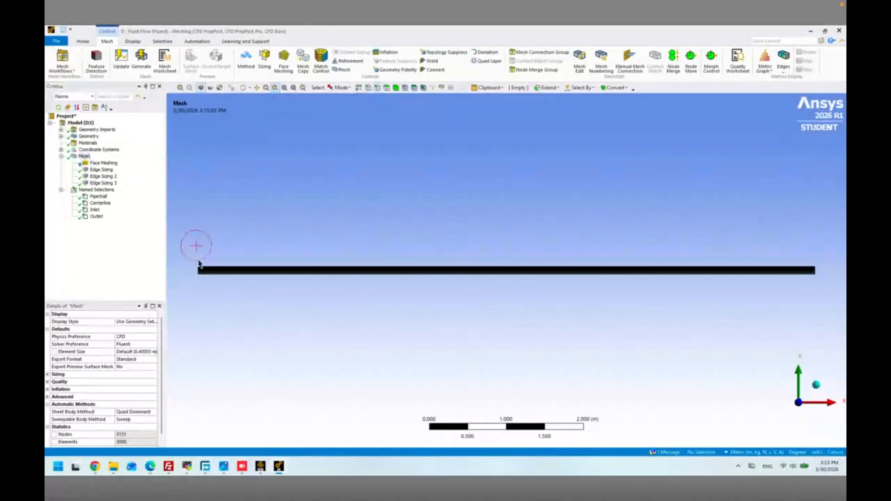
pyautogui.moveTo(184, 240); pyautogui.dragTo(249, 298)
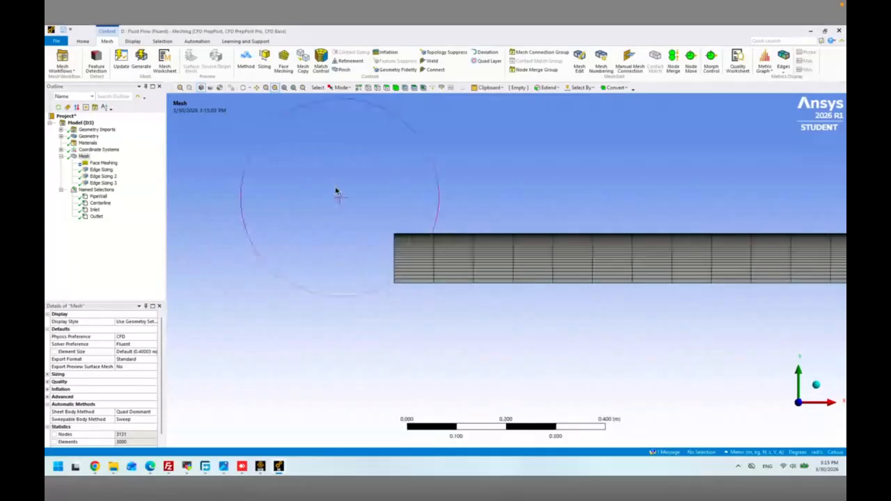
pyautogui.click(119, 62)
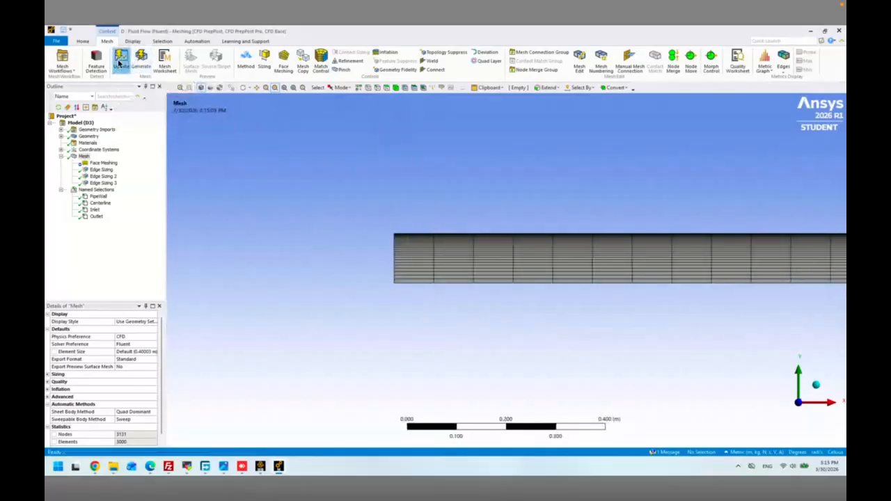
pyautogui.click(332, 231)
pyautogui.click(520, 404)
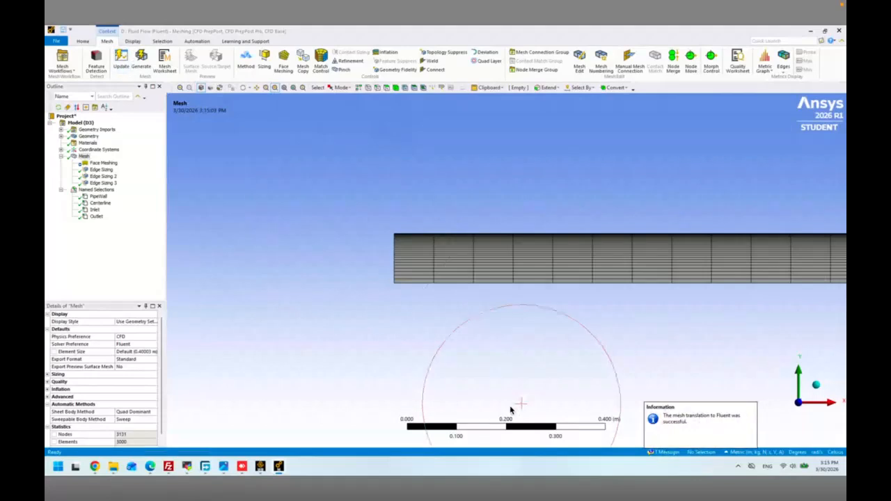
pyautogui.click(743, 168)
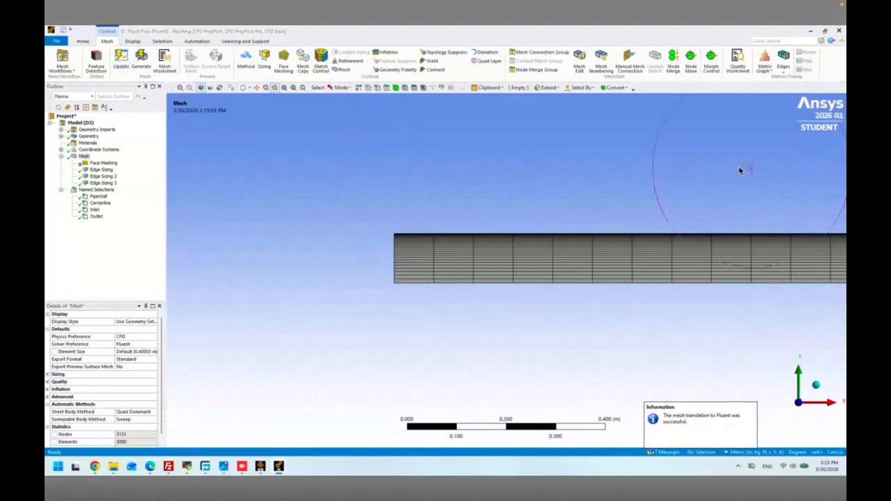
pyautogui.click(840, 32)
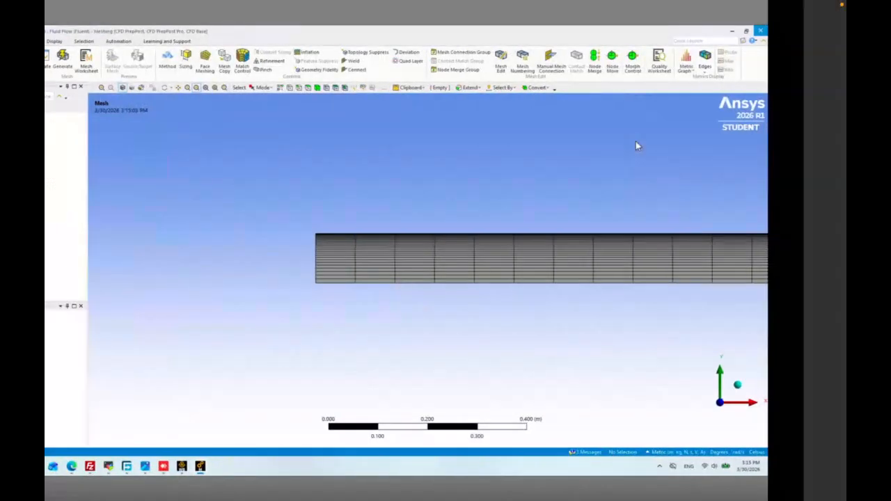
# - Following the tutorial's Launch FLUENT section, start Fluent from system D's Setup cell with Double Precision and 4 solver processes
pyautogui.scroll(-8, 638, 146)
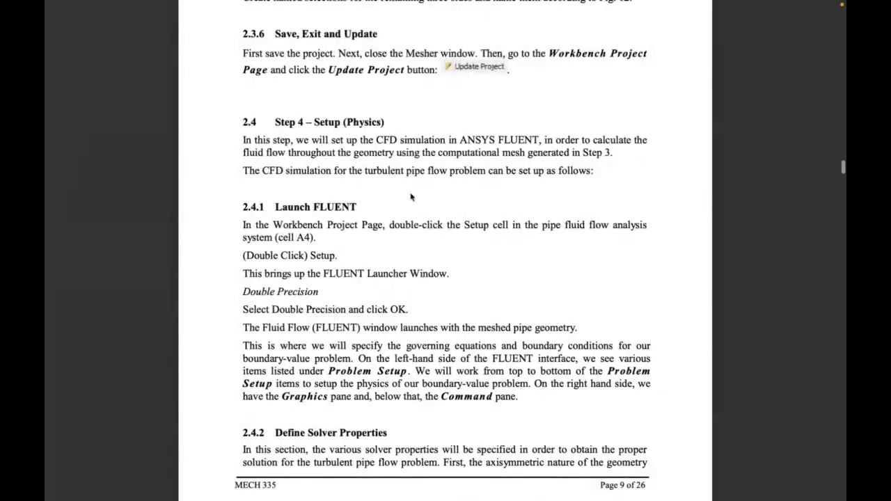
pyautogui.scroll(-2, 411, 195)
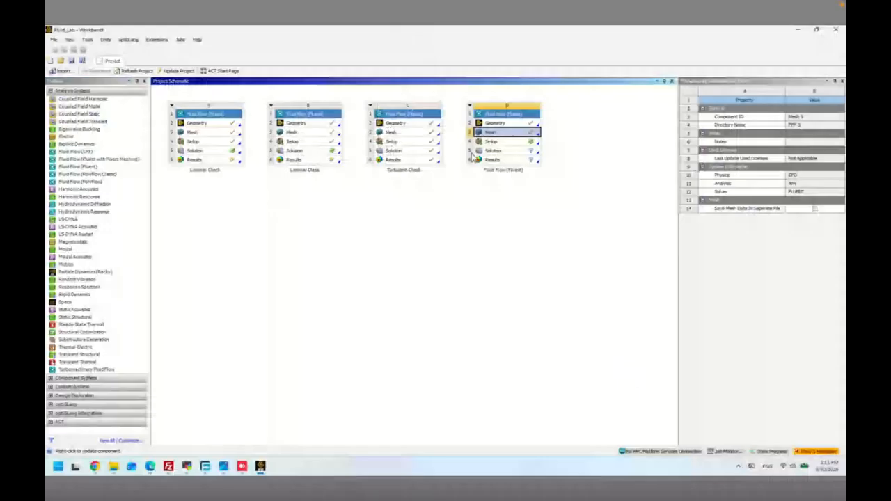
pyautogui.click(491, 142)
pyautogui.doubleClick(490, 143)
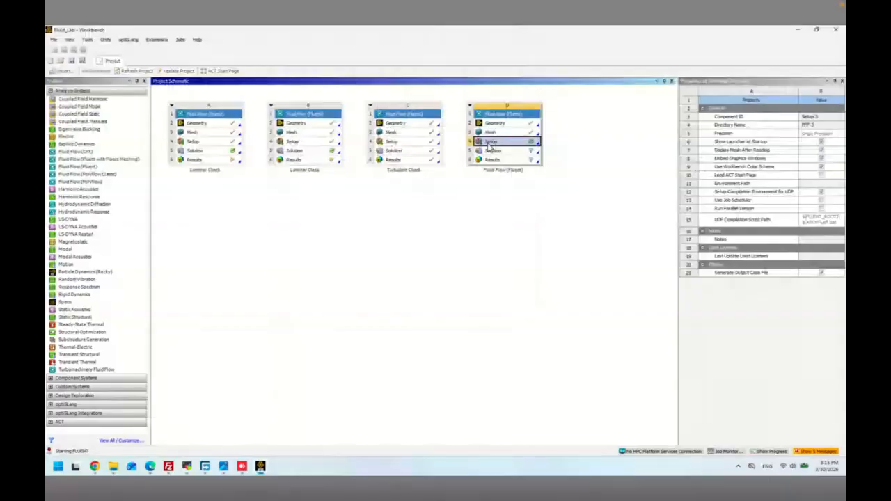
pyautogui.click(456, 183)
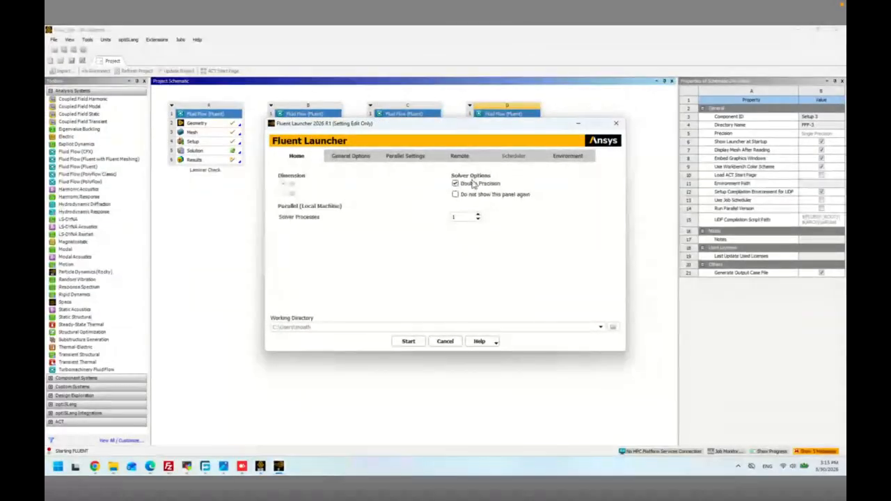
pyautogui.doubleClick(459, 218)
pyautogui.write('4')
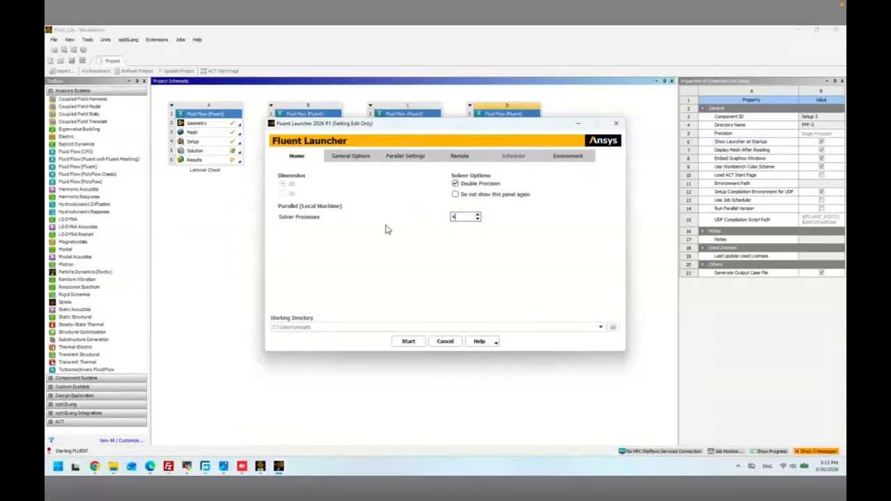
pyautogui.click(408, 342)
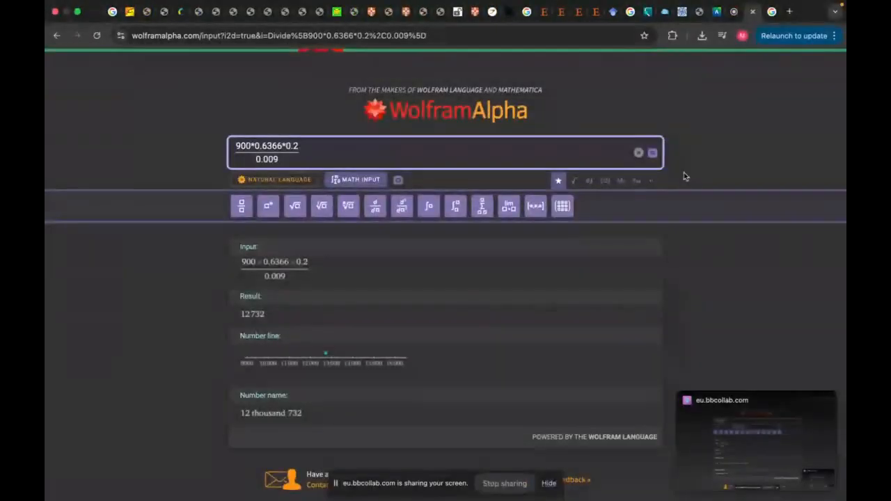
# - Return to Fluent, set the solver's 2D Space to Axisymmetric and expand the list of physics models
pyautogui.hotkey('ctrl', 'Left')
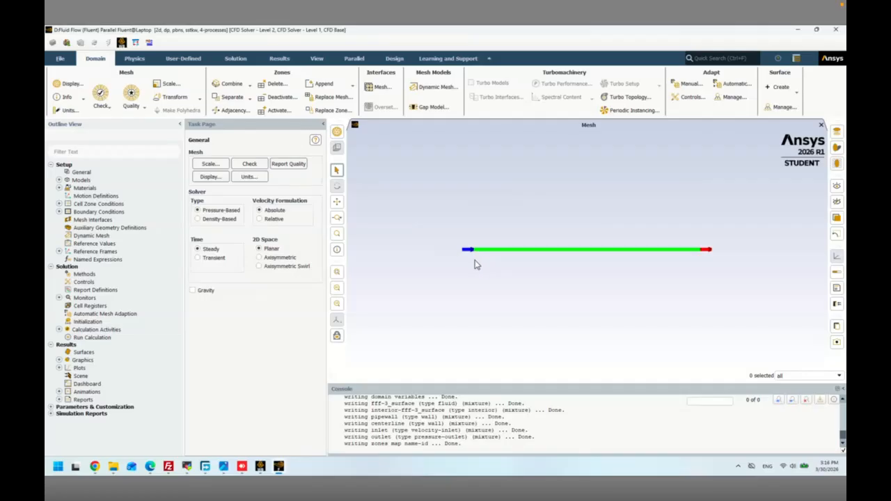
pyautogui.click(263, 259)
pyautogui.click(60, 180)
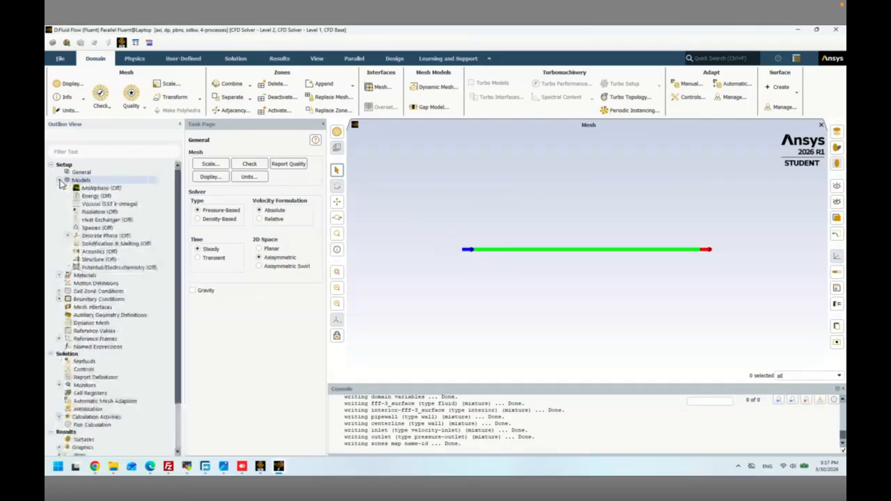
# - Set the viscous model to standard k-epsilon (2 eqn) with Enhanced Wall Treatment, following the tutorial's solver properties
pyautogui.doubleClick(92, 204)
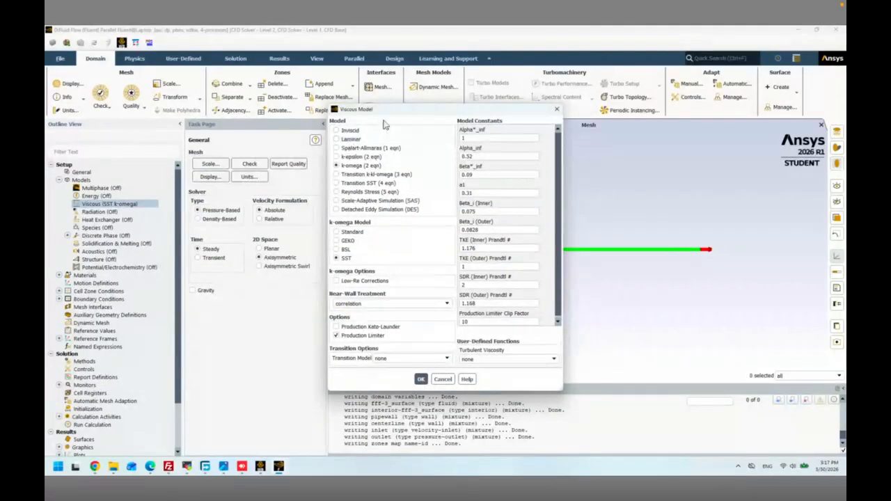
pyautogui.click(354, 155)
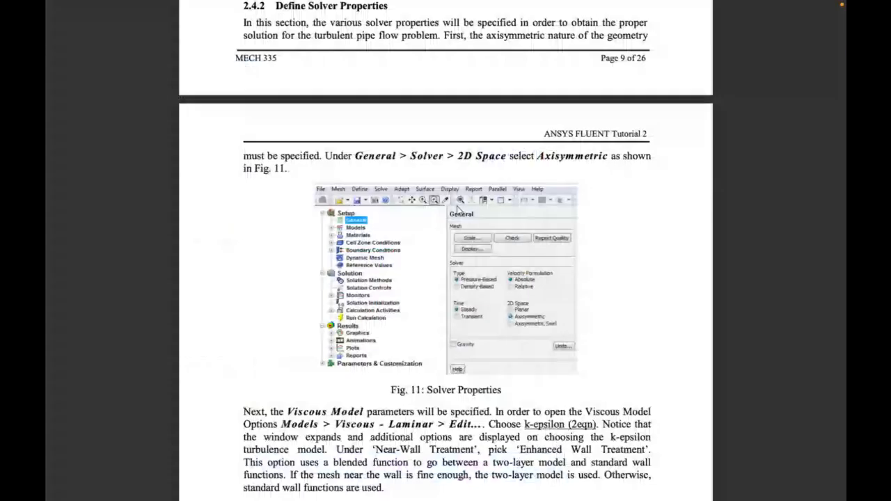
pyautogui.scroll(-5, 457, 210)
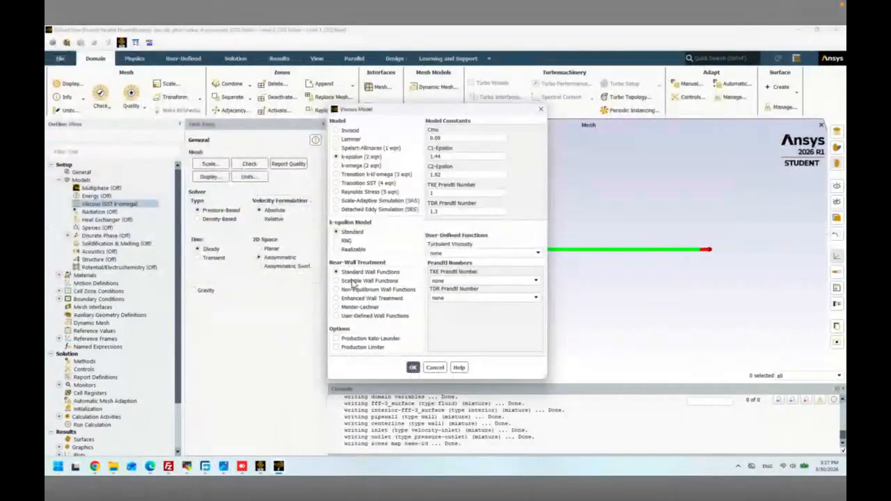
pyautogui.click(352, 297)
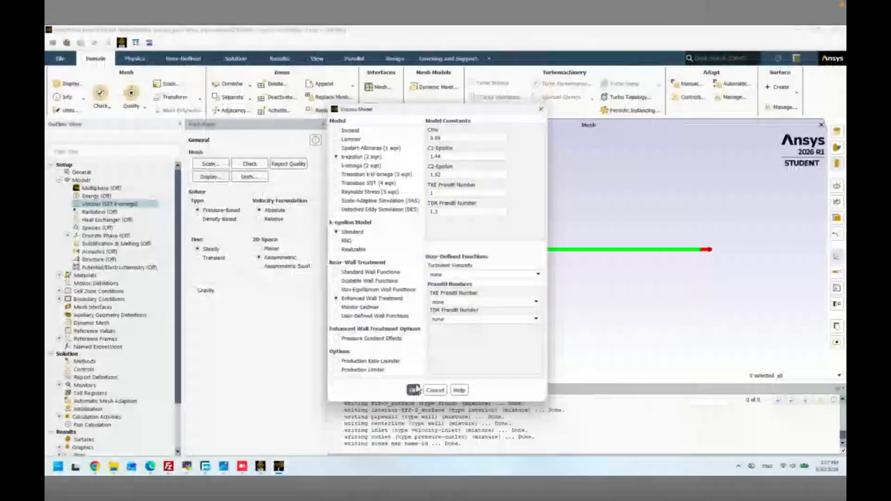
pyautogui.click(414, 390)
# - Edit the fluid material air, renaming it oil and setting its density to 900 kg/m³
pyautogui.click(84, 275)
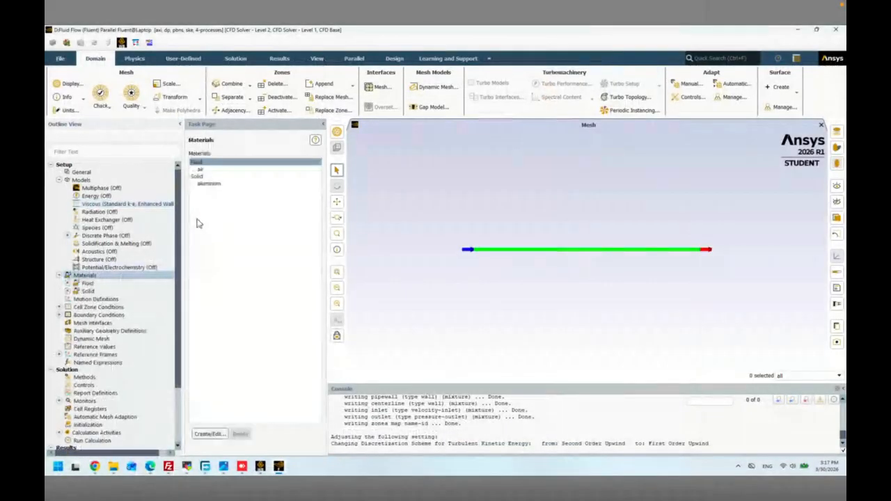
pyautogui.click(203, 169)
pyautogui.click(211, 434)
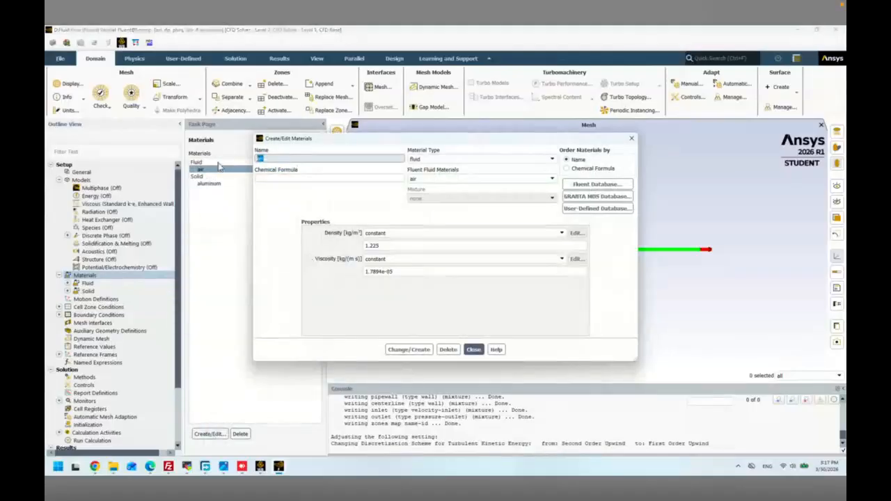
pyautogui.write('oil')
pyautogui.moveTo(392, 246); pyautogui.dragTo(311, 247)
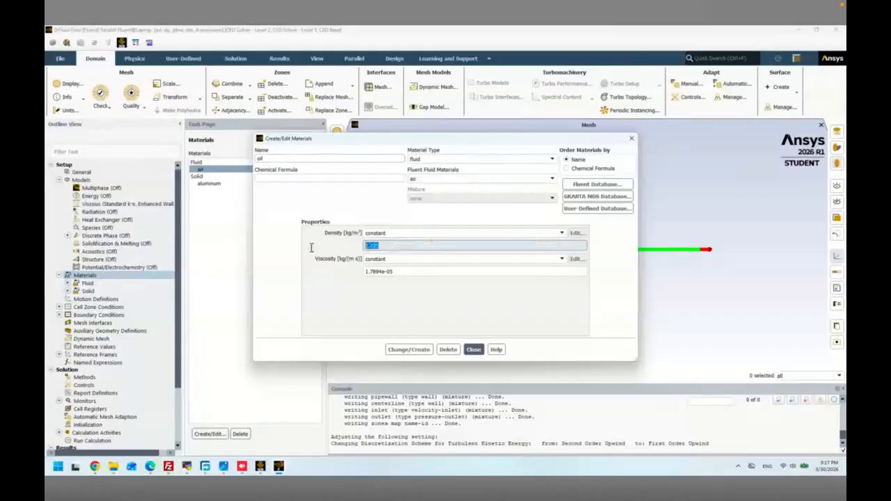
pyautogui.write('800')
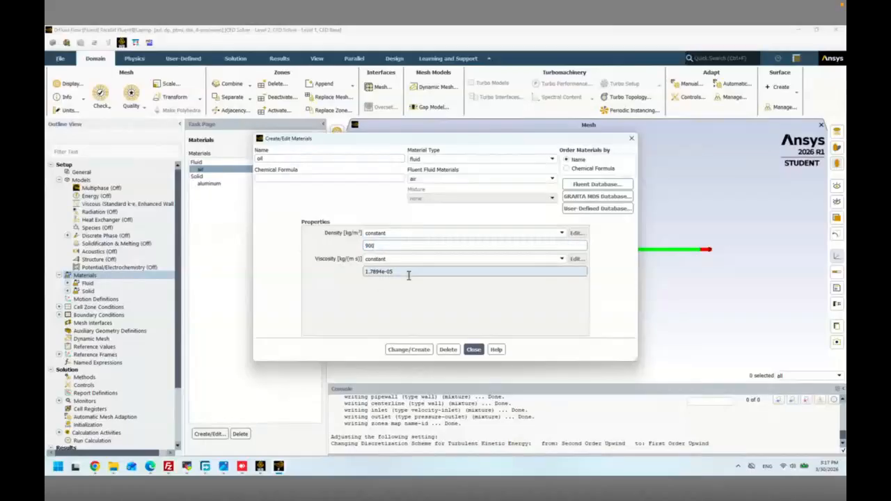
# - Set the oil's viscosity to 0.009 kg/(m s) as given in the tutorial, and create the material, overwriting air
pyautogui.moveTo(408, 272); pyautogui.dragTo(304, 278)
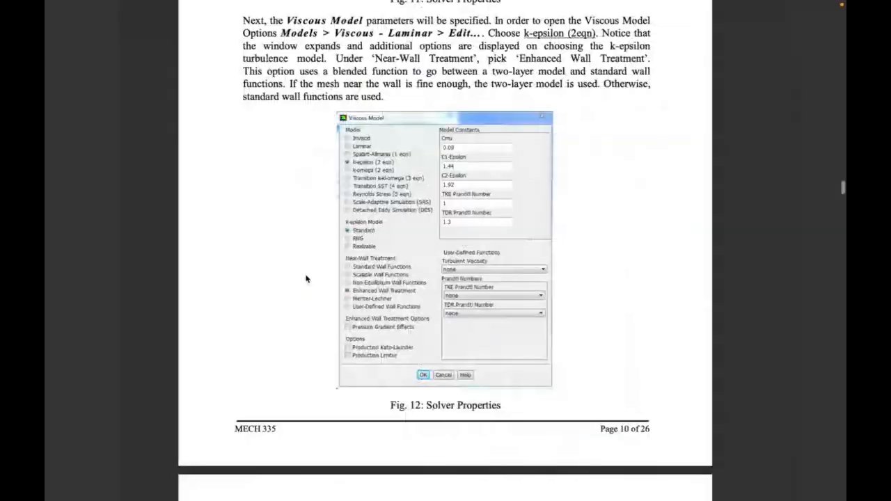
pyautogui.scroll(-5, 306, 279)
pyautogui.scroll(-5, 305, 280)
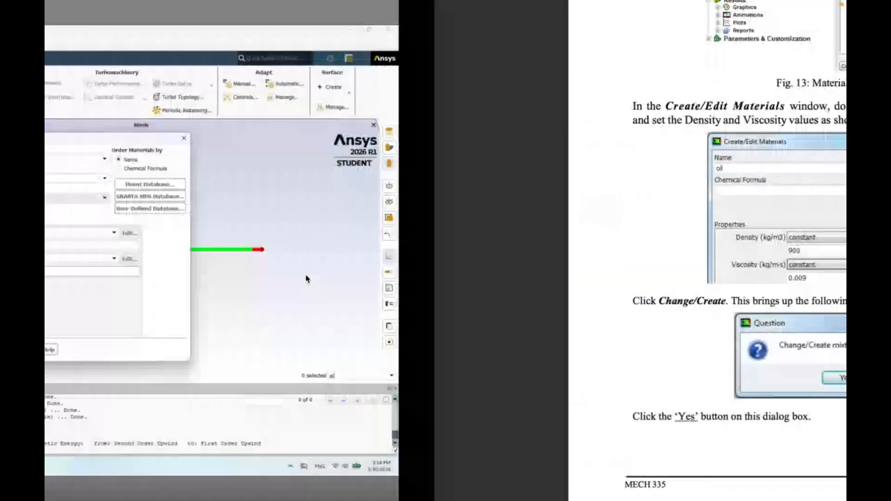
pyautogui.write('0.009')
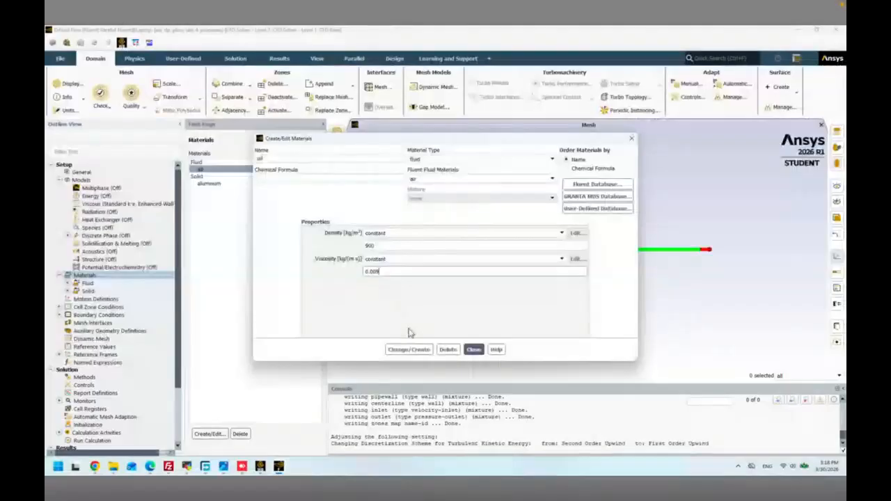
pyautogui.click(408, 349)
pyautogui.click(443, 255)
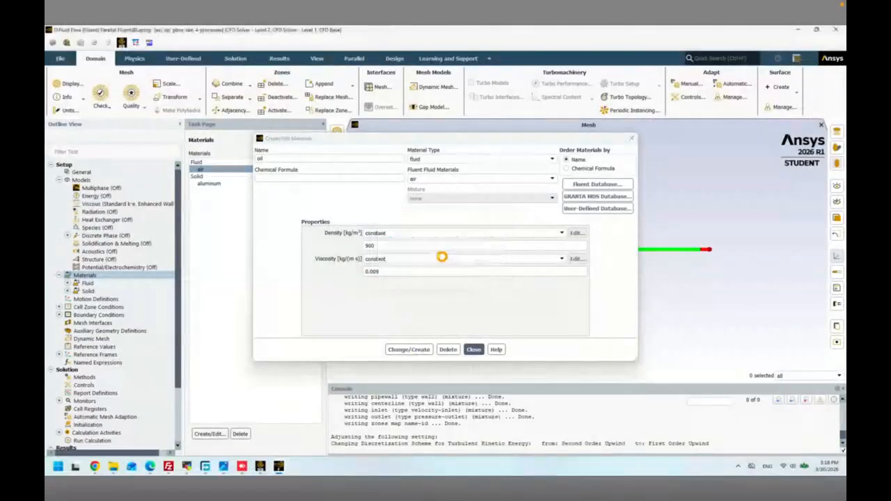
pyautogui.click(474, 349)
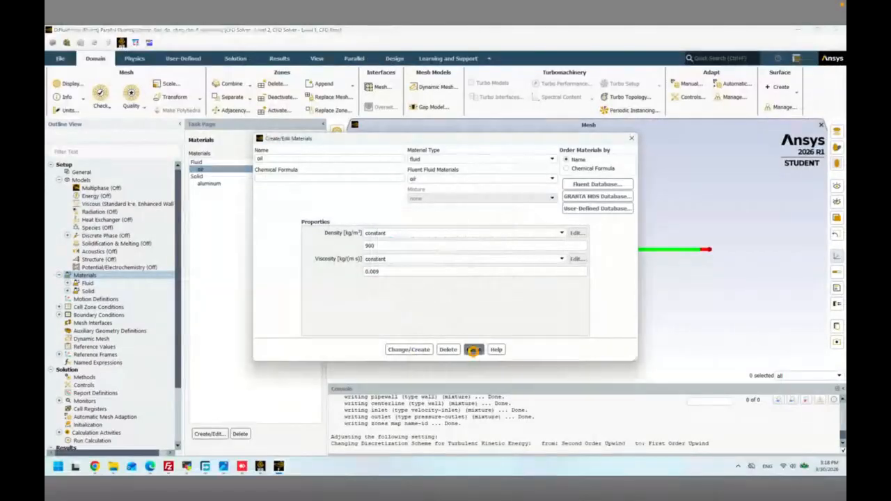
# - Change the centerline zone's boundary type to axis, keeping the zone name centerline
pyautogui.doubleClick(106, 315)
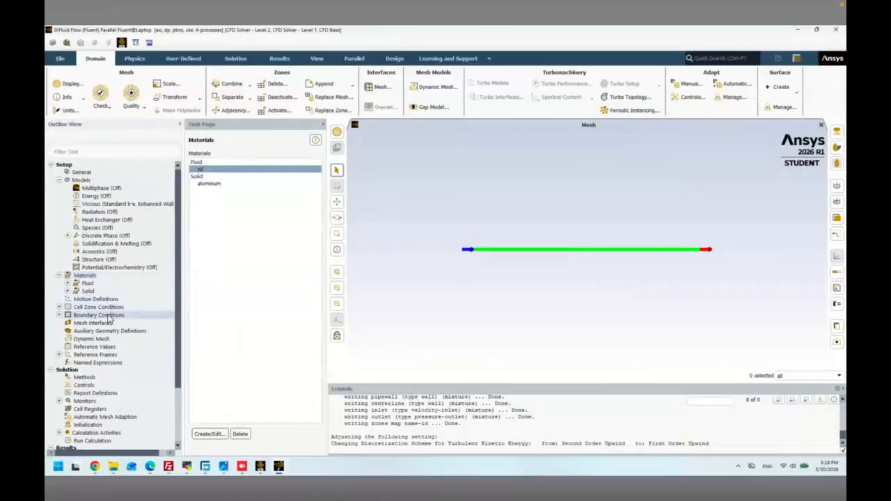
pyautogui.click(201, 169)
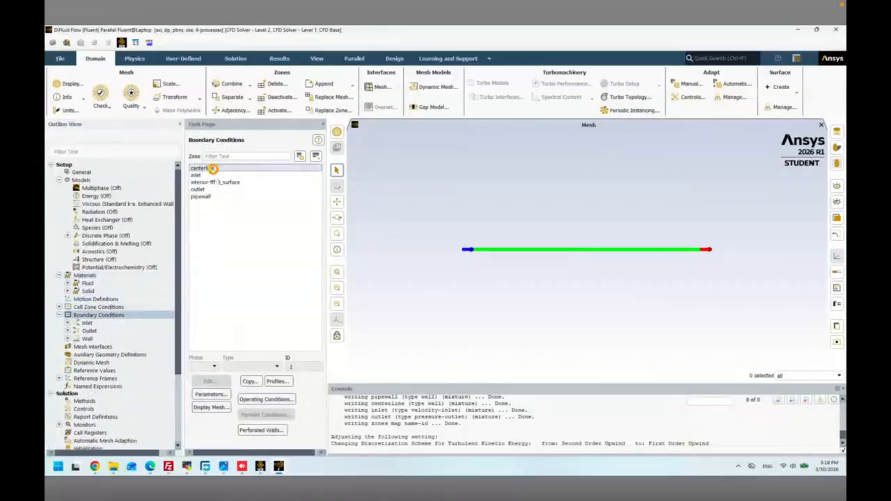
pyautogui.click(248, 366)
pyautogui.scroll(5, 243, 397)
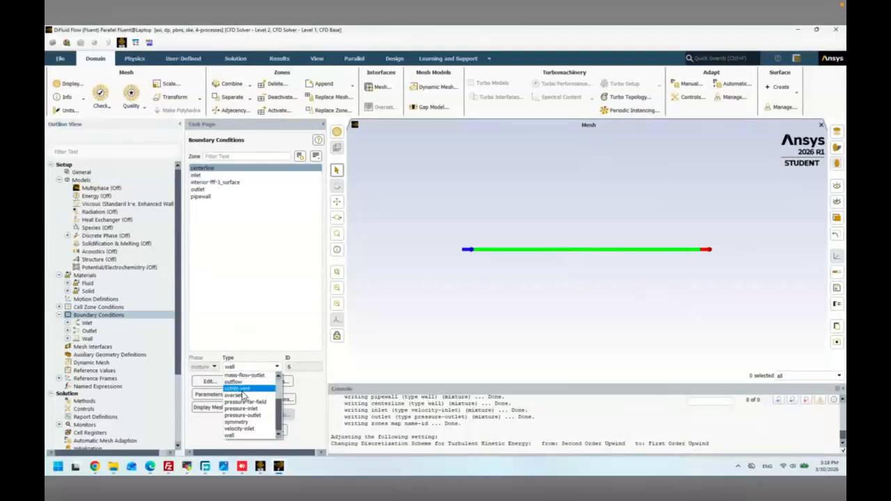
pyautogui.click(231, 376)
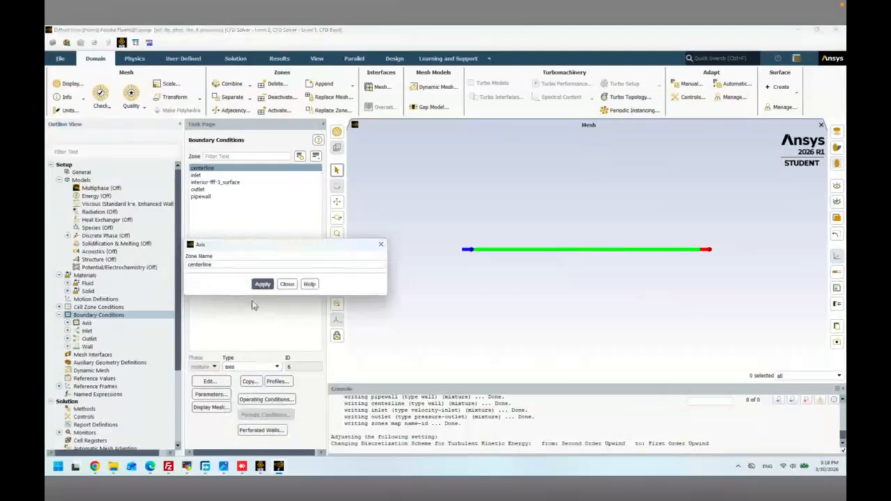
pyautogui.click(261, 285)
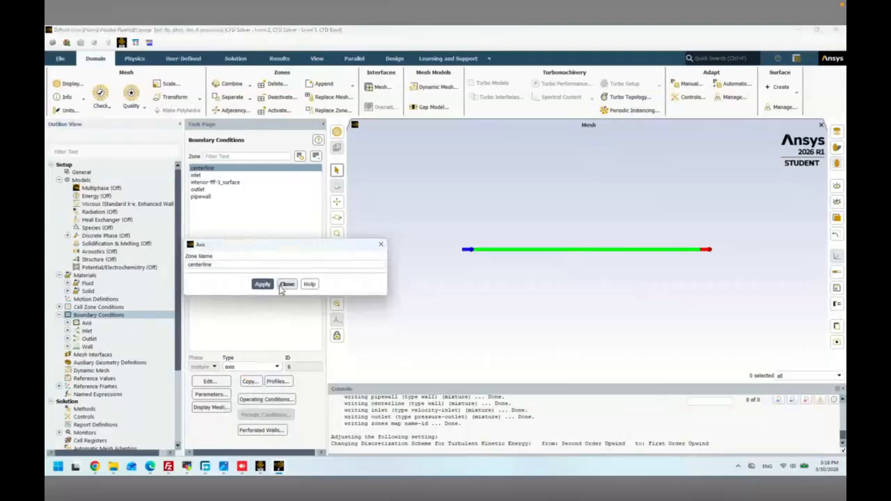
# - Following the tutorial's inlet section, set the inlet's Velocity Specification Method to Components with an axial velocity of 0.6366 m/s
pyautogui.click(201, 175)
pyautogui.click(215, 381)
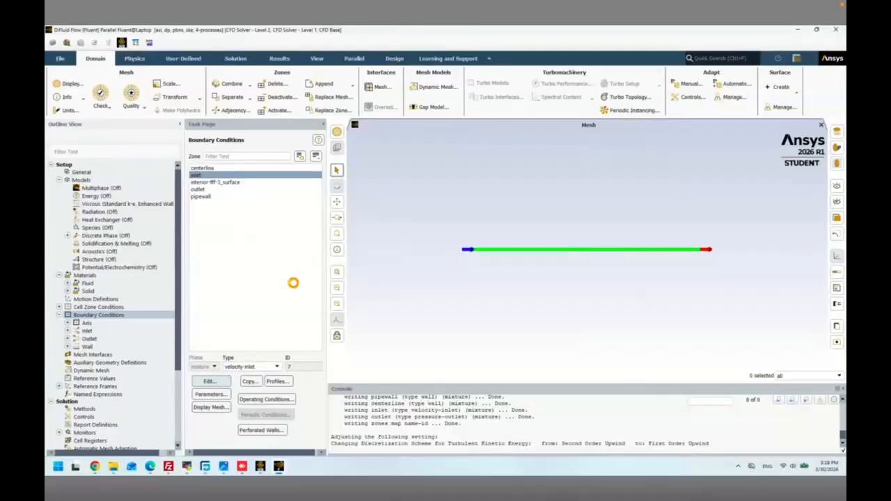
pyautogui.click(345, 293)
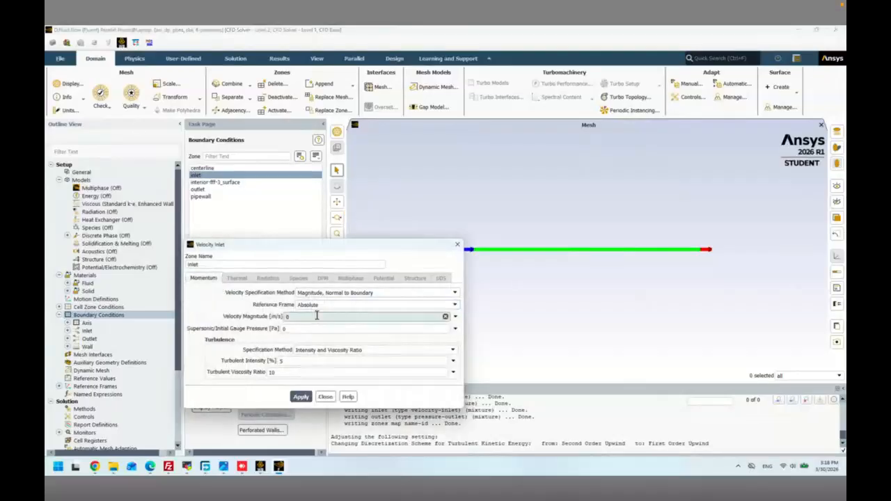
pyautogui.click(311, 308)
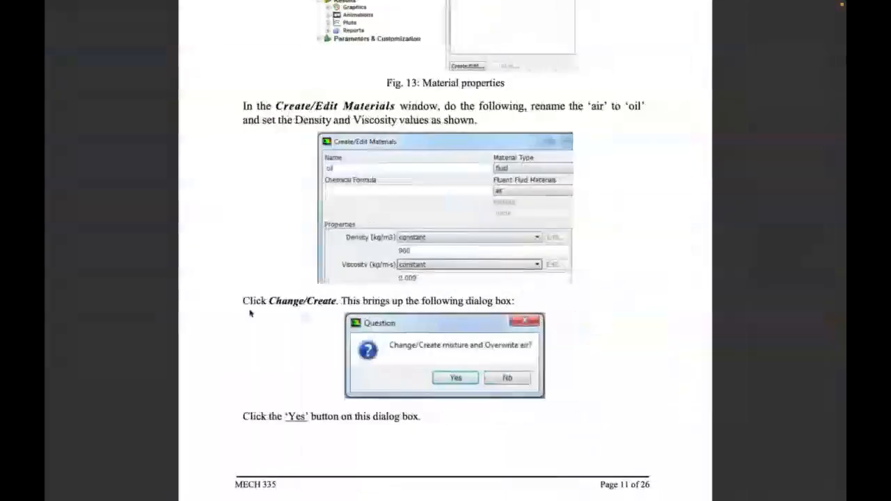
pyautogui.scroll(-5, 249, 314)
pyautogui.scroll(-3, 249, 313)
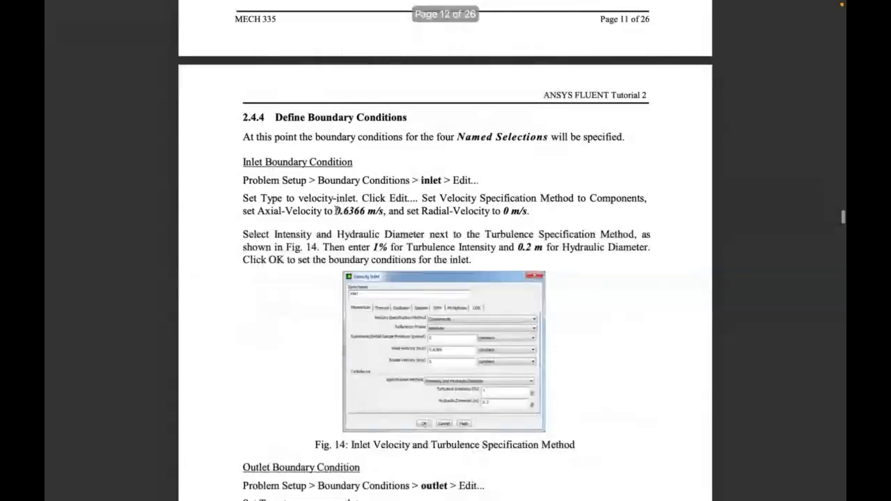
pyautogui.moveTo(336, 210); pyautogui.dragTo(383, 210)
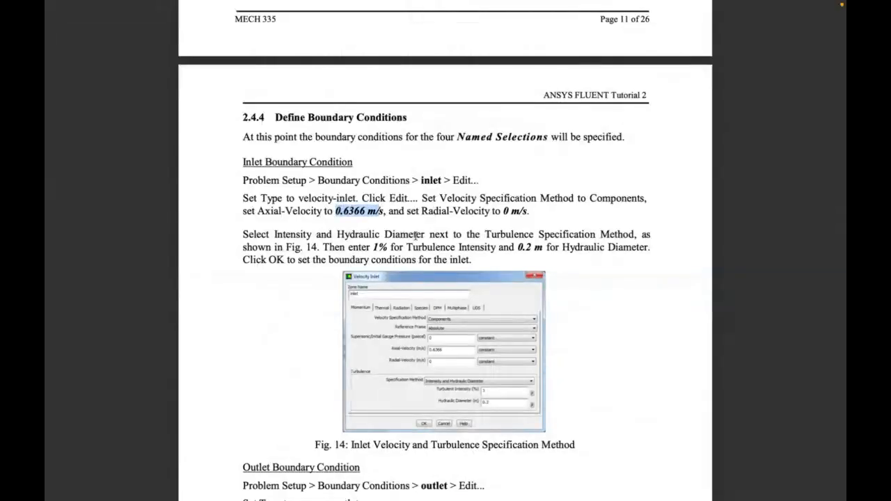
pyautogui.scroll(-2, 407, 256)
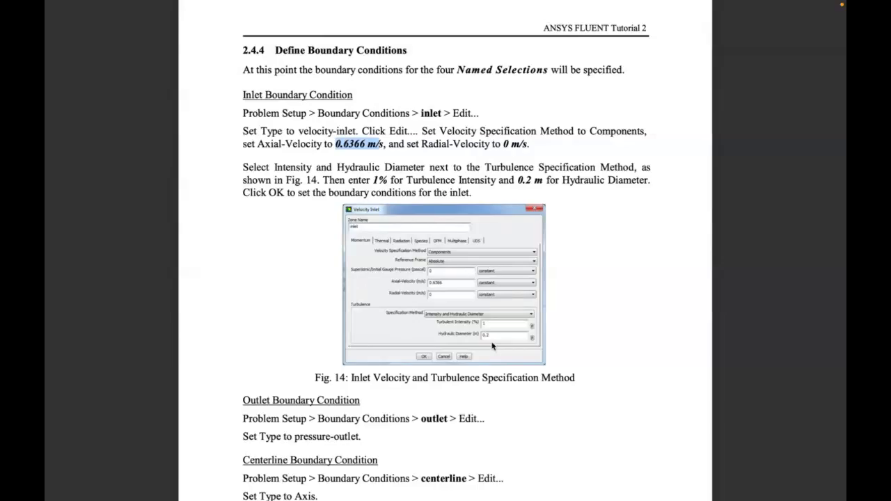
pyautogui.hotkey('ctrl', 'Left')
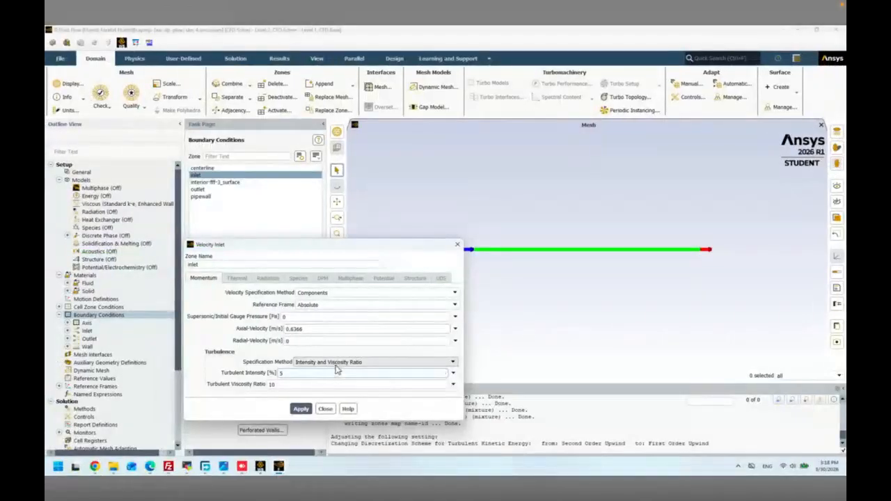
# - Set the inlet turbulence to Intensity and Hydraulic Diameter with 1 % intensity and 0.2 m diameter, and finish the inlet settings
pyautogui.click(336, 365)
pyautogui.click(343, 387)
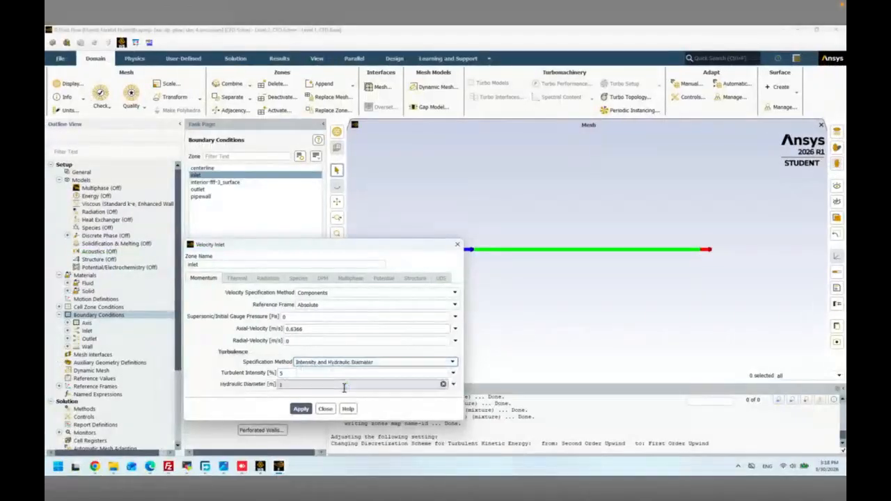
pyautogui.moveTo(341, 377); pyautogui.dragTo(253, 381)
pyautogui.write('15')
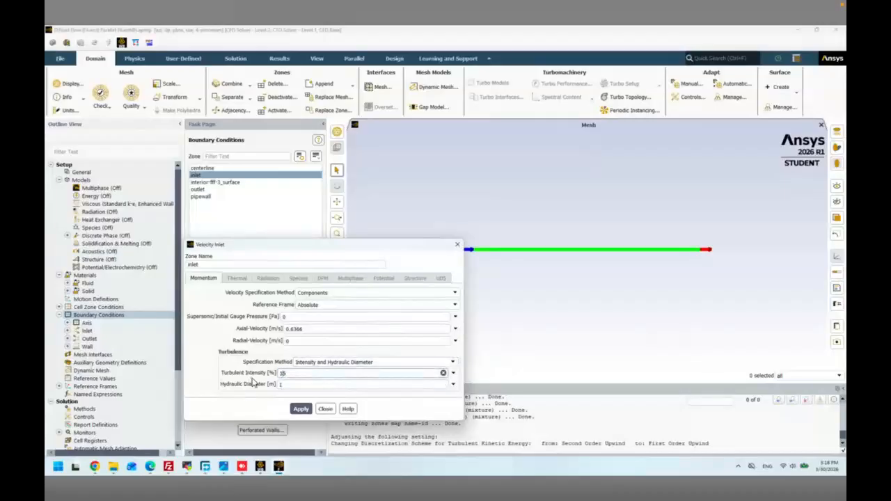
pyautogui.click(285, 384)
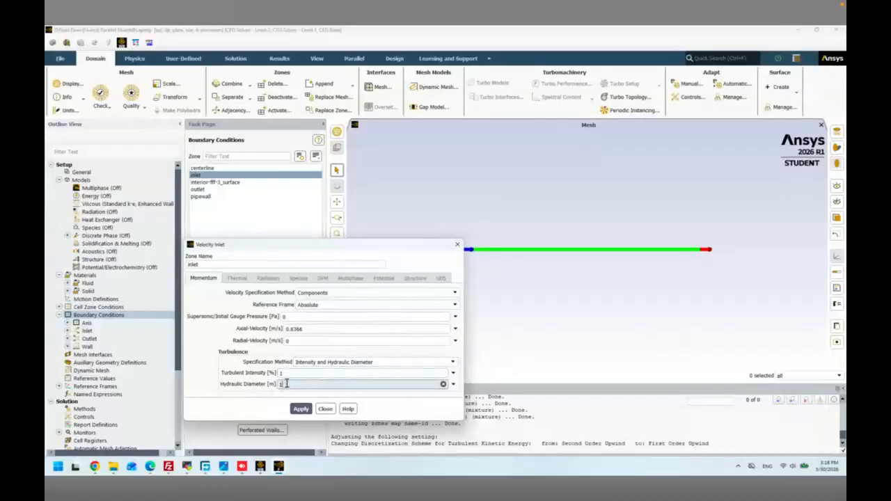
pyautogui.press('BackSpace')
pyautogui.write('0.2')
pyautogui.hotkey('ctrl', 'Right')
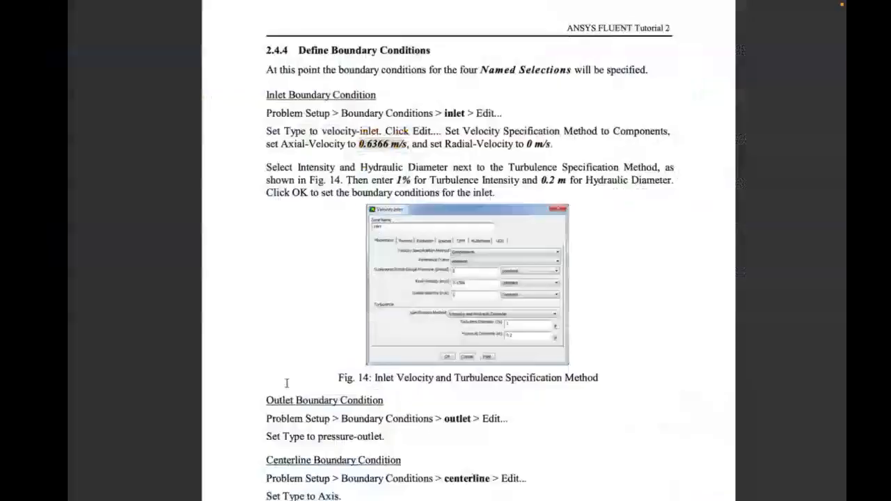
pyautogui.press('ctrl+super+Left')
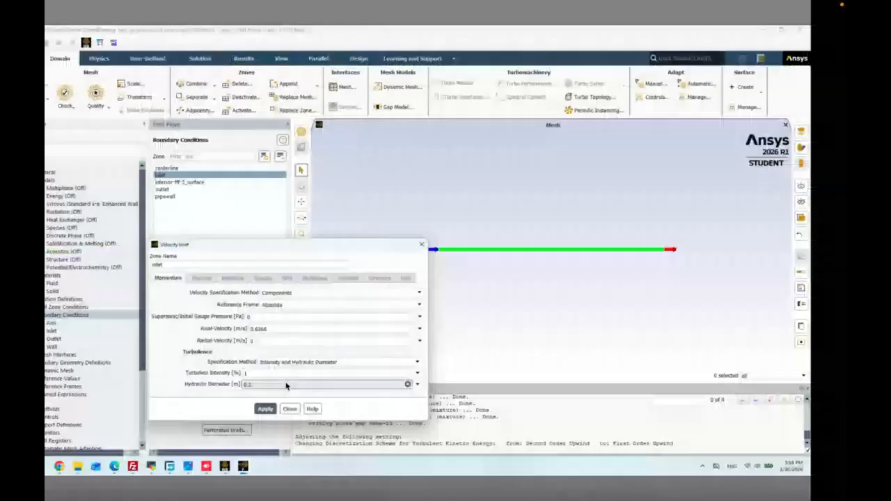
pyautogui.click(325, 409)
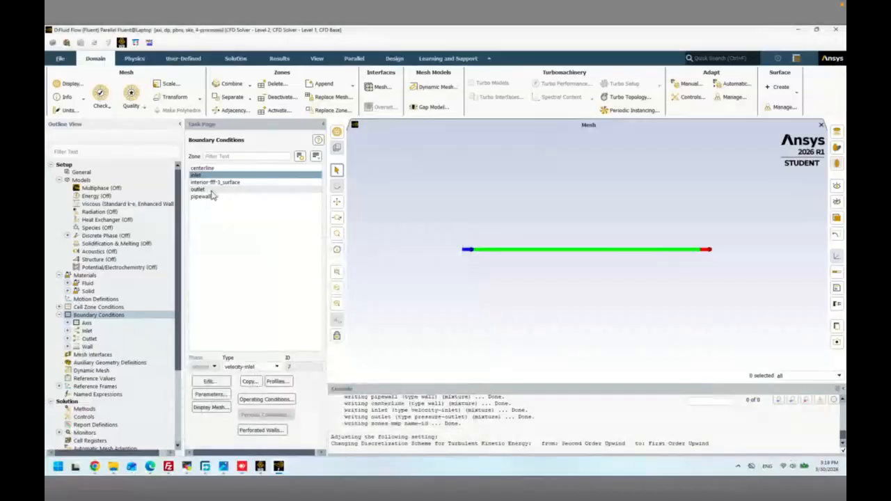
# - Check the boundary types assigned to the outlet and pipewall zones
pyautogui.click(209, 189)
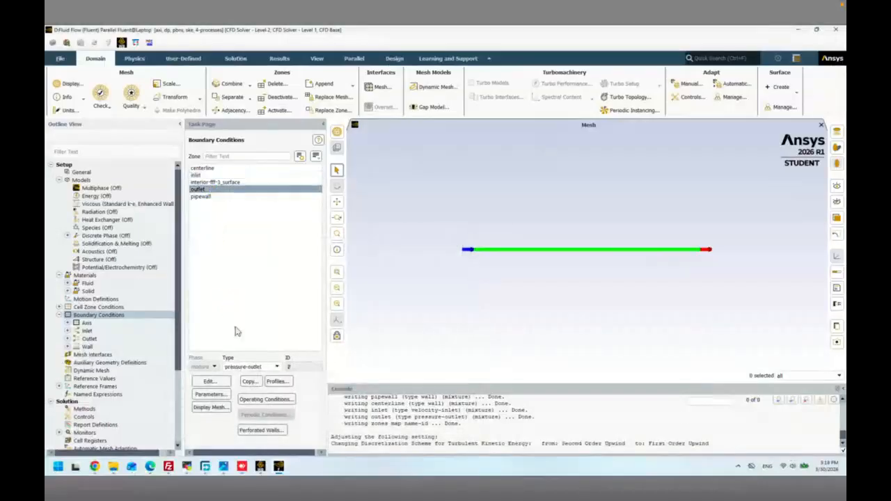
pyautogui.click(202, 197)
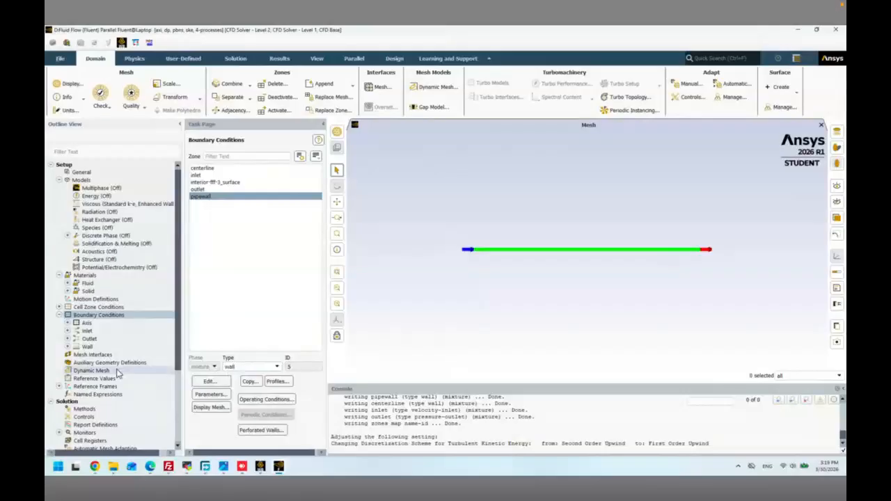
# - Compute the reference values from the inlet boundary
pyautogui.click(94, 378)
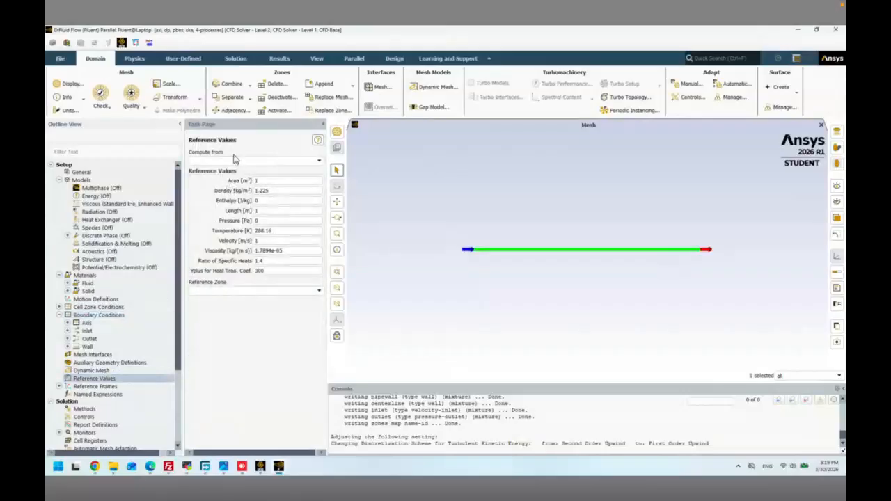
pyautogui.click(317, 160)
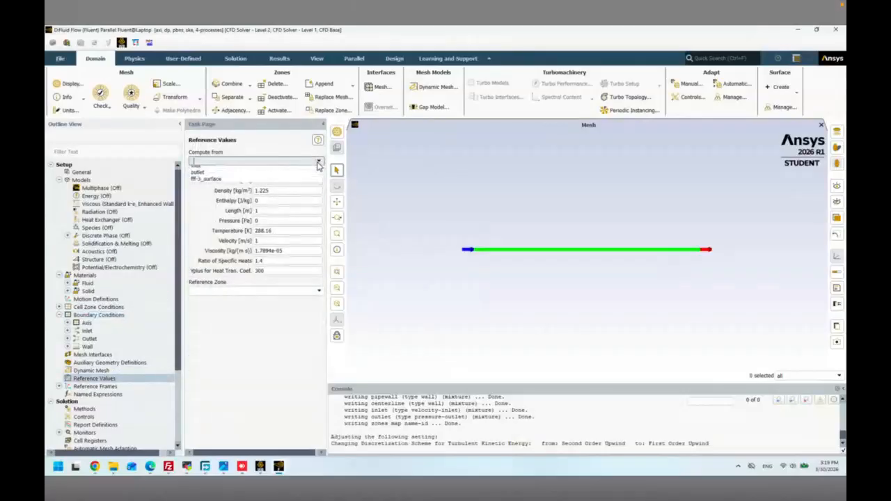
pyautogui.click(210, 195)
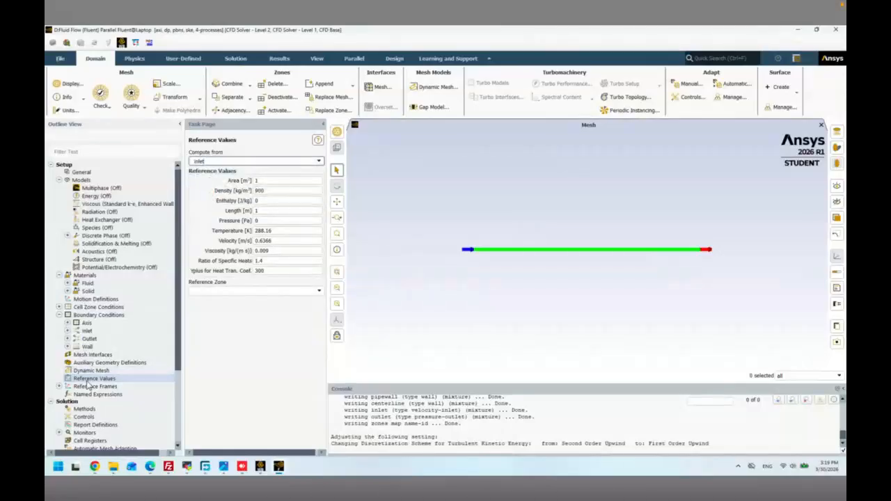
# - Following the tutorial's Solution Methods section, set the pressure-velocity coupling scheme to SIMPLE
pyautogui.click(87, 410)
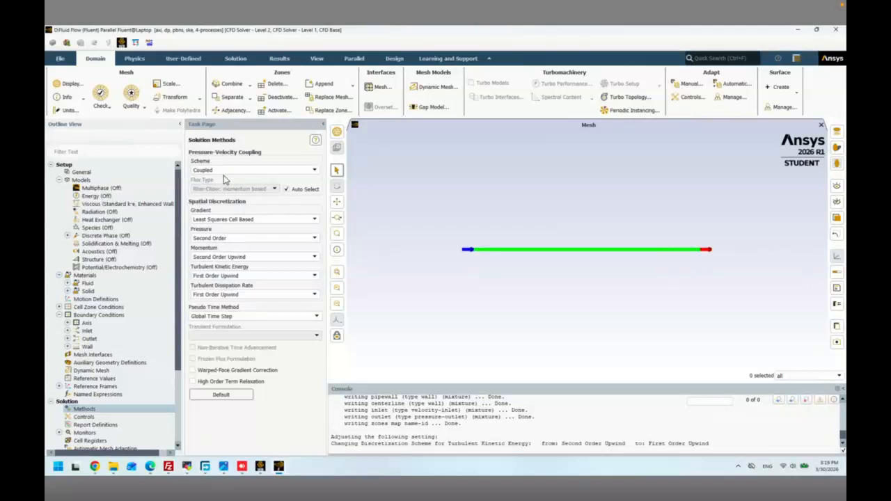
pyautogui.click(223, 172)
pyautogui.click(224, 170)
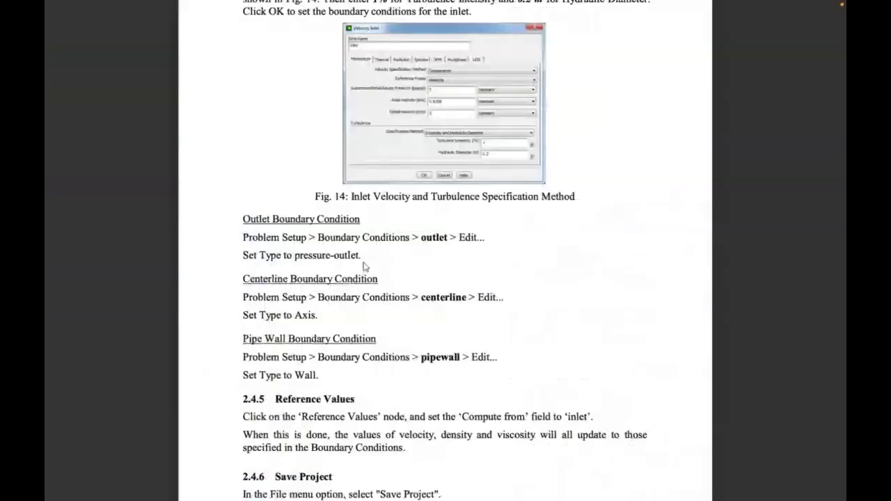
pyautogui.scroll(-10, 362, 265)
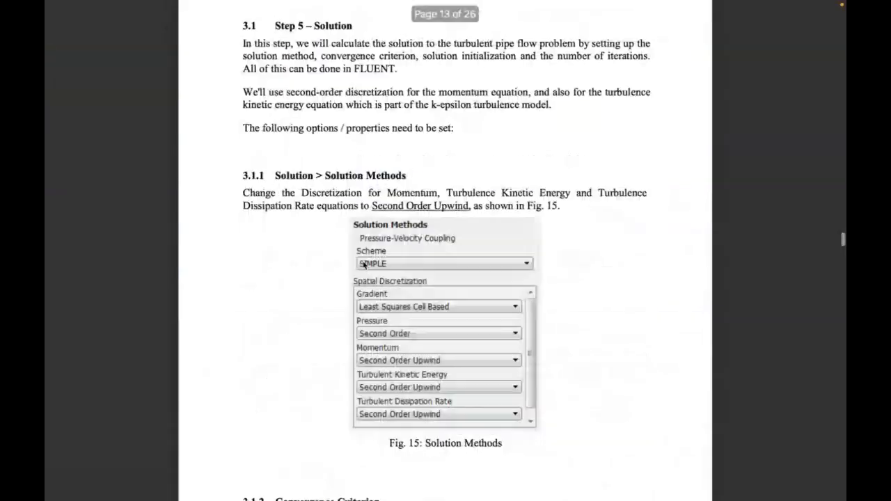
pyautogui.scroll(-1, 362, 264)
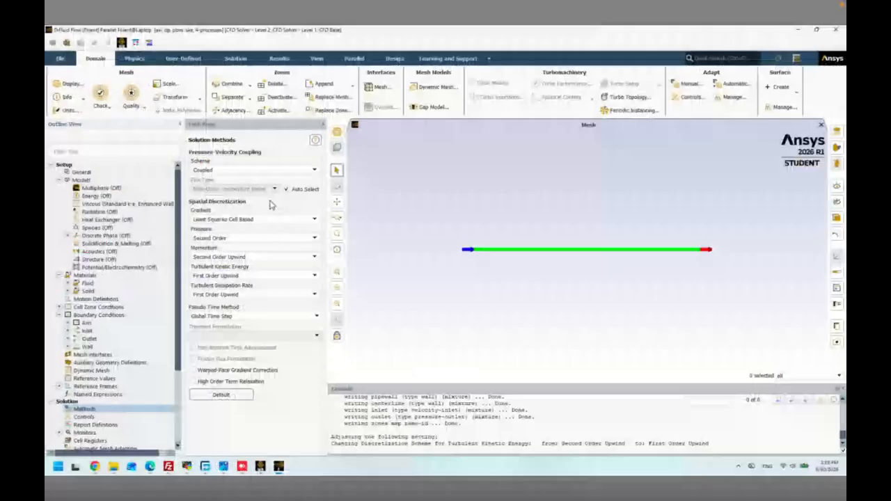
pyautogui.click(222, 170)
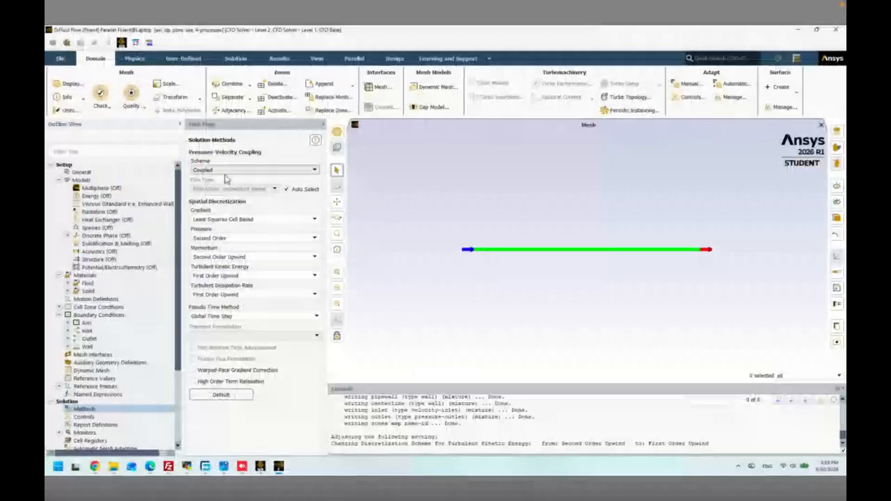
pyautogui.click(217, 178)
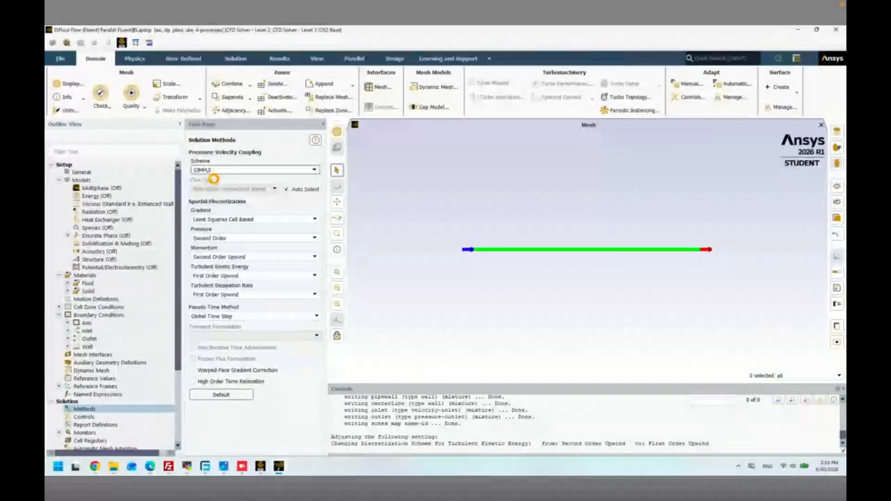
# - Set the discretization of both Turbulent Kinetic Energy and Turbulent Dissipation Rate to Second Order Upwind
pyautogui.click(222, 276)
pyautogui.click(220, 291)
pyautogui.click(221, 296)
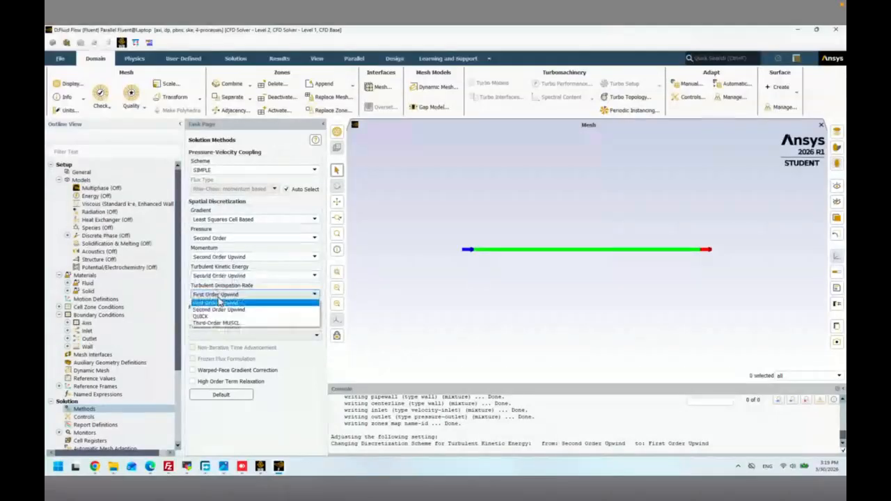
pyautogui.click(218, 311)
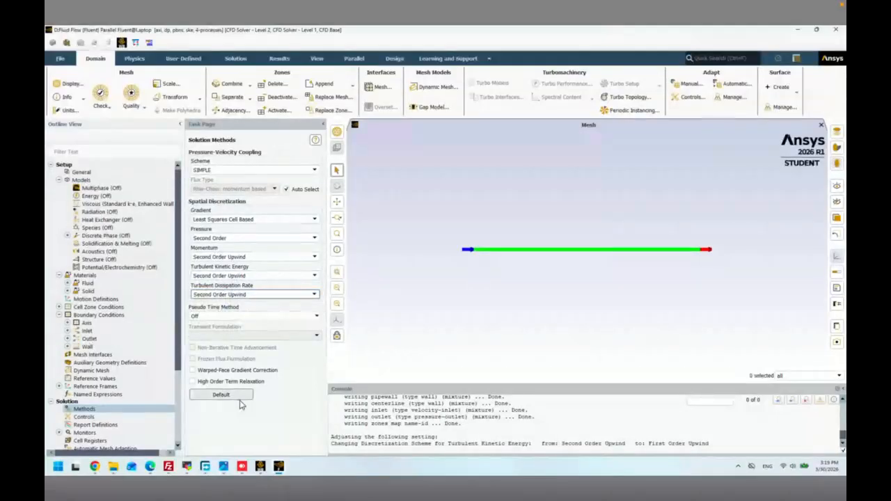
# - In the residual monitors, set the absolute convergence criteria for continuity, x-velocity and y-velocity to 1e-6
pyautogui.scroll(-4, 119, 373)
pyautogui.hscroll(-1, 134, 339)
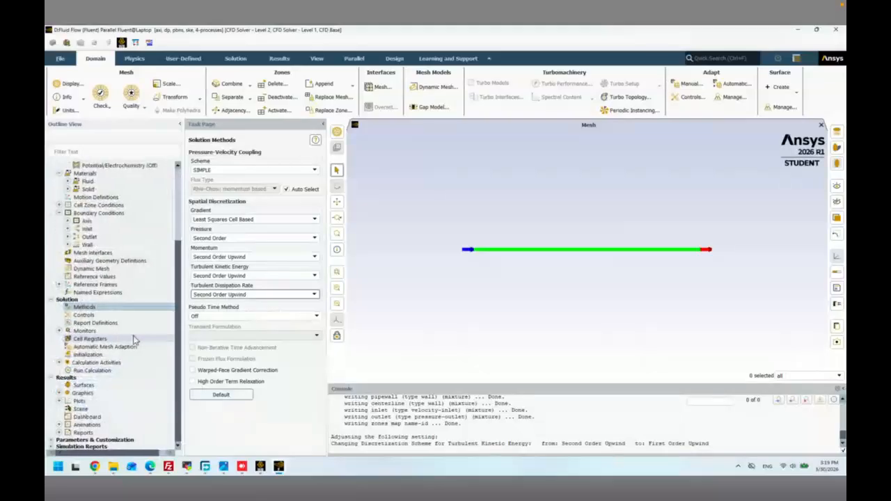
pyautogui.click(60, 332)
pyautogui.doubleClick(92, 339)
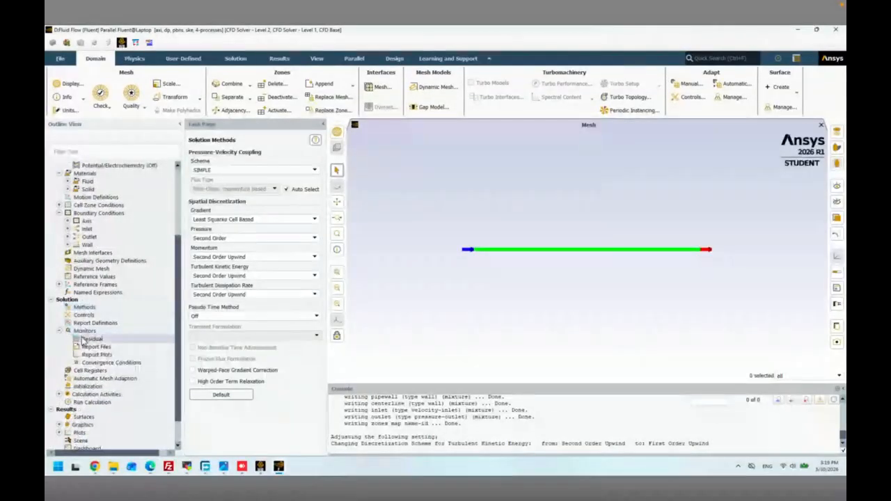
pyautogui.moveTo(421, 277); pyautogui.dragTo(327, 279)
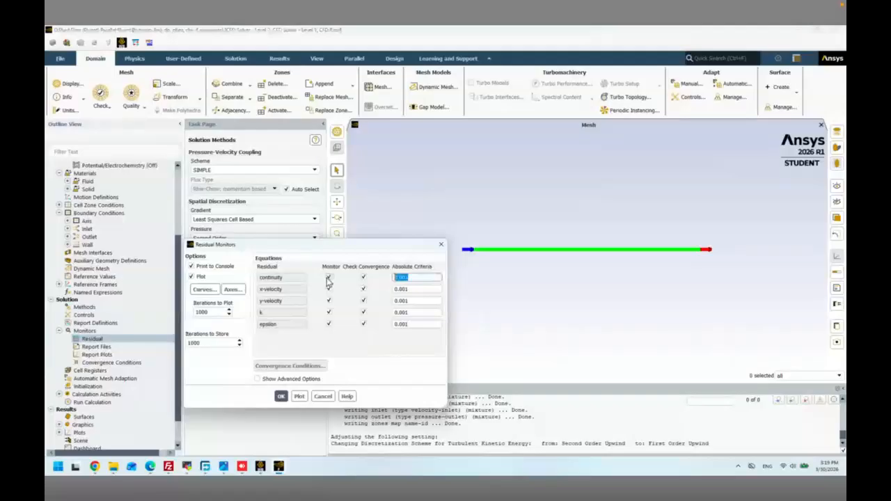
pyautogui.write('1e-0')
pyautogui.write('6')
pyautogui.click(416, 289)
pyautogui.write('1e-6')
pyautogui.press('Tab')
pyautogui.write('1e-6')
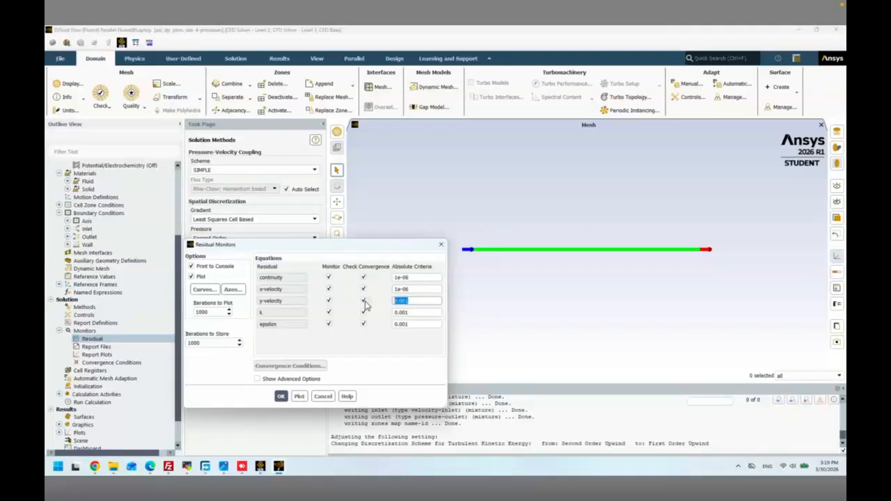
# - Set the absolute convergence criteria for k and epsilon to 1e-6 and accept the residual monitor settings
pyautogui.press('Tab')
pyautogui.write('1e-6')
pyautogui.press('Tab')
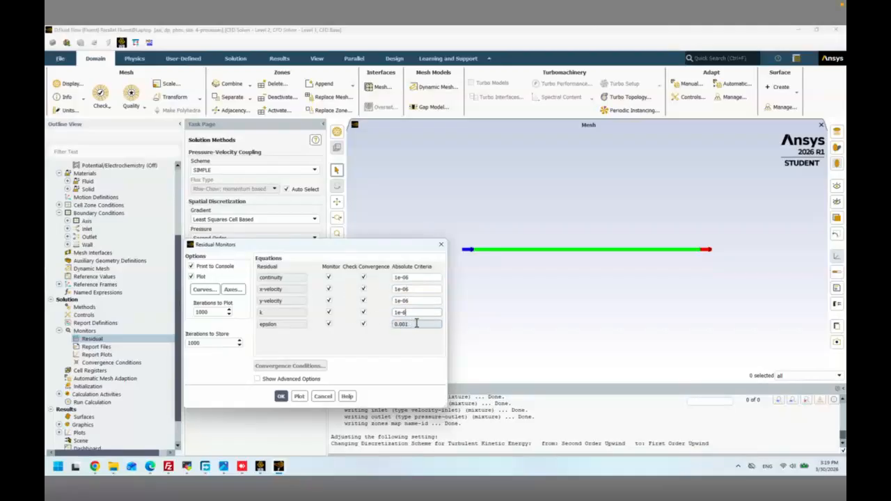
pyautogui.write('1e-6')
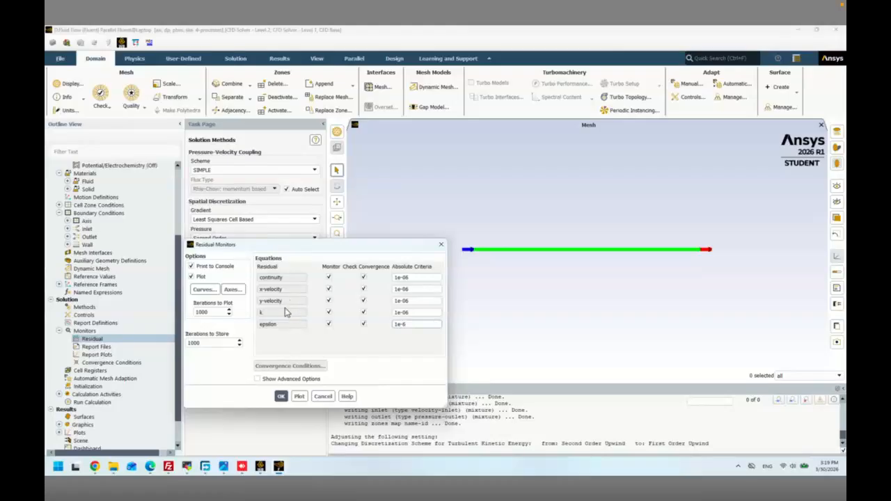
pyautogui.click(281, 396)
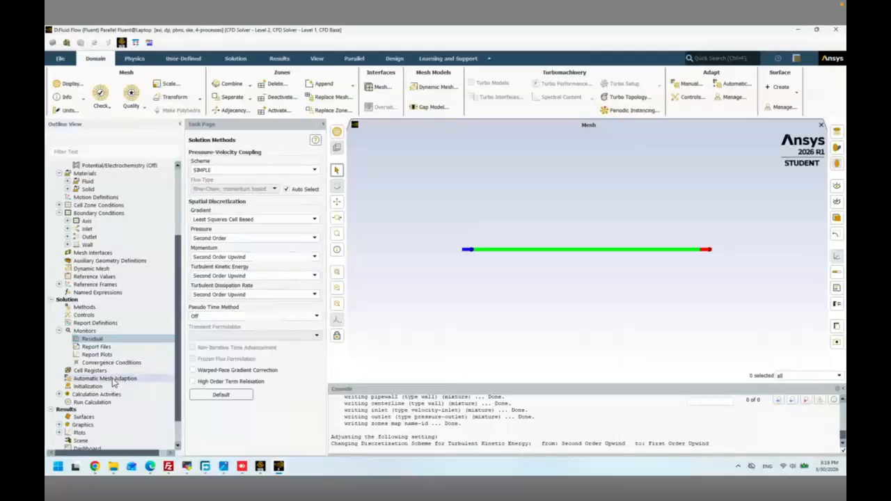
# - Initialize the solution with Standard Initialization, computing the initial values from the inlet
pyautogui.click(87, 386)
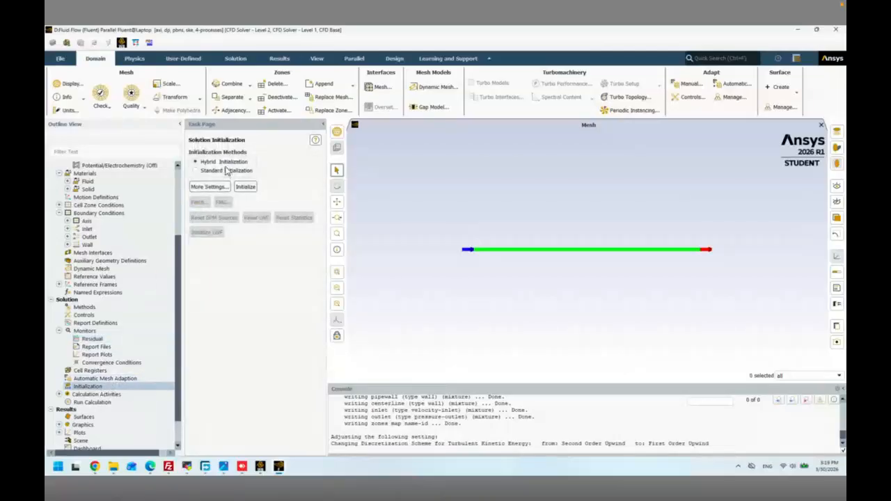
pyautogui.click(225, 170)
pyautogui.click(218, 190)
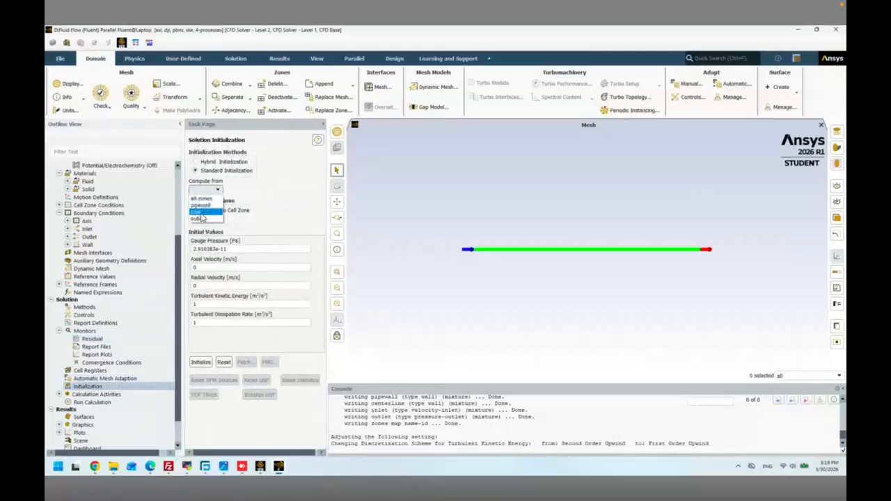
pyautogui.click(197, 211)
pyautogui.click(202, 362)
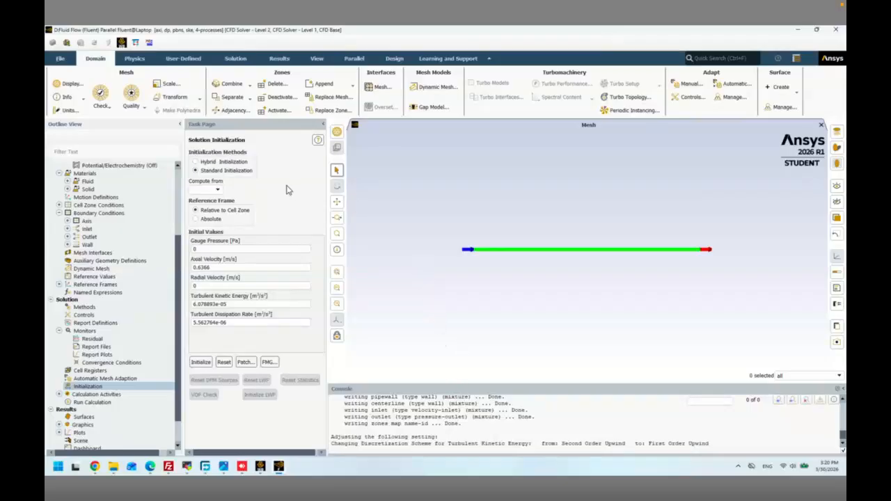
# - Run a case check, perform the mesh check, and check the case again without applying any recommendation
pyautogui.click(98, 402)
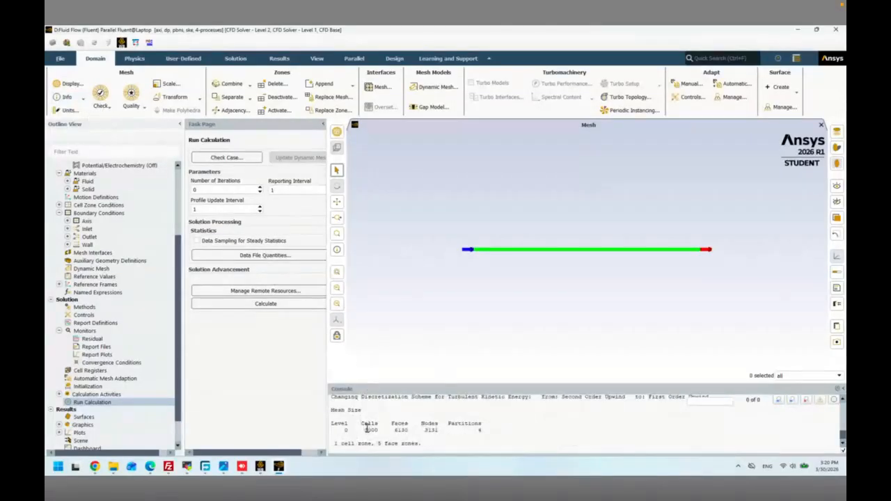
pyautogui.click(216, 159)
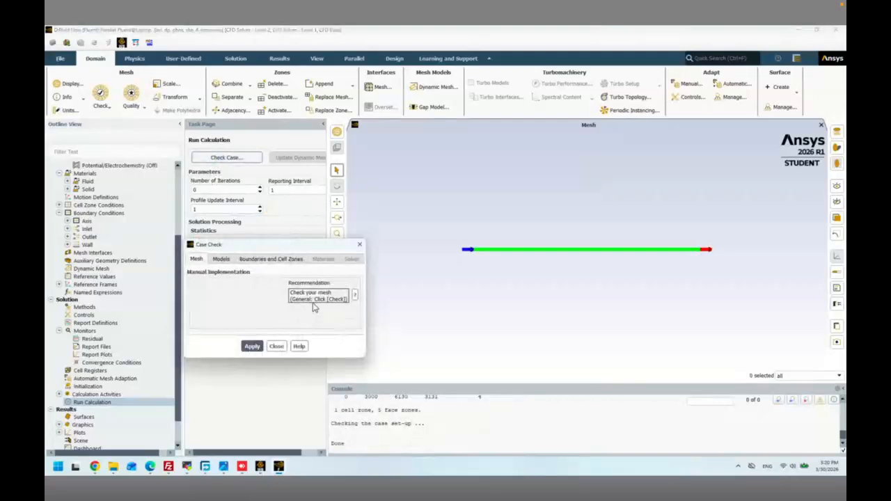
pyautogui.click(278, 346)
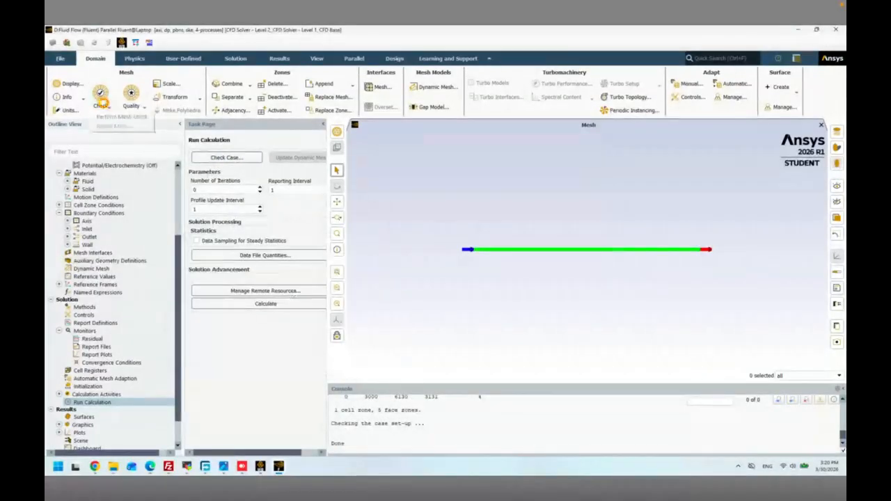
pyautogui.click(100, 94)
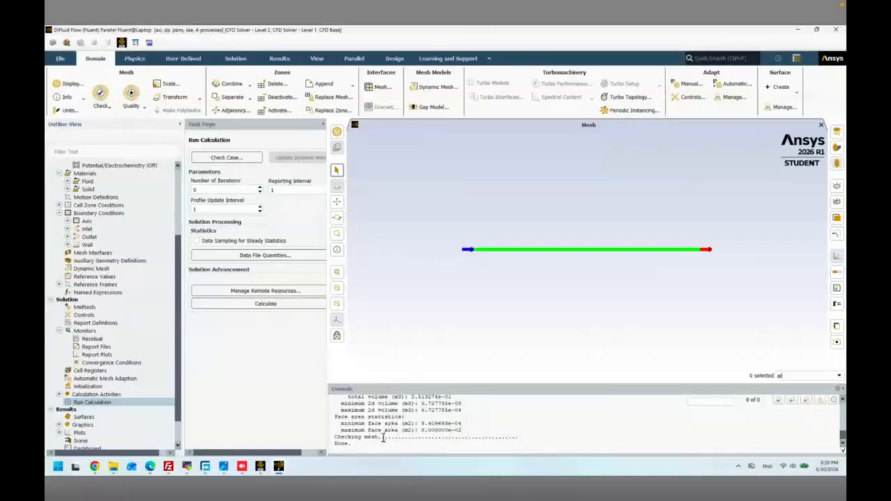
pyautogui.click(236, 158)
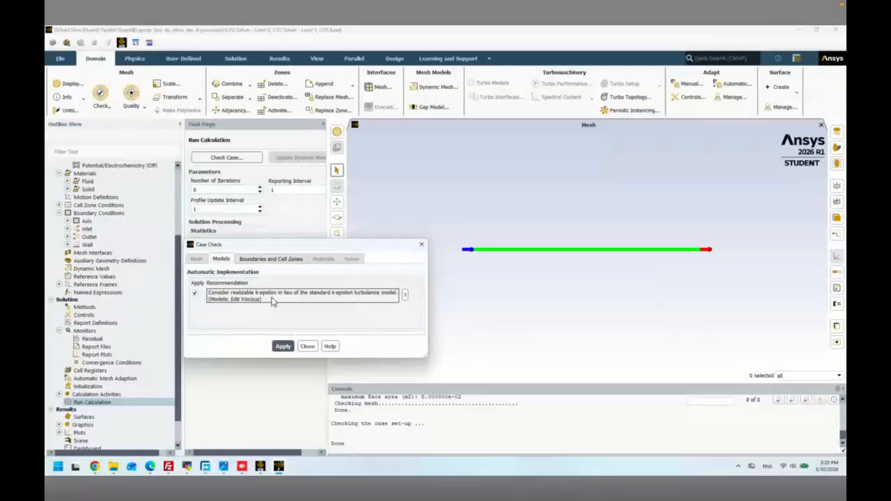
pyautogui.click(307, 347)
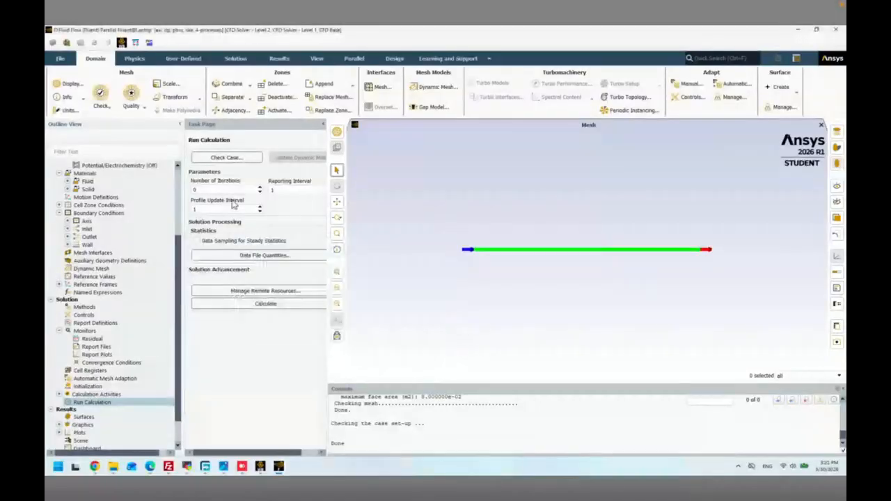
# - Set the number of iterations to 1000, compare the setup with the tutorial's solution section, and start the calculation
pyautogui.doubleClick(226, 190)
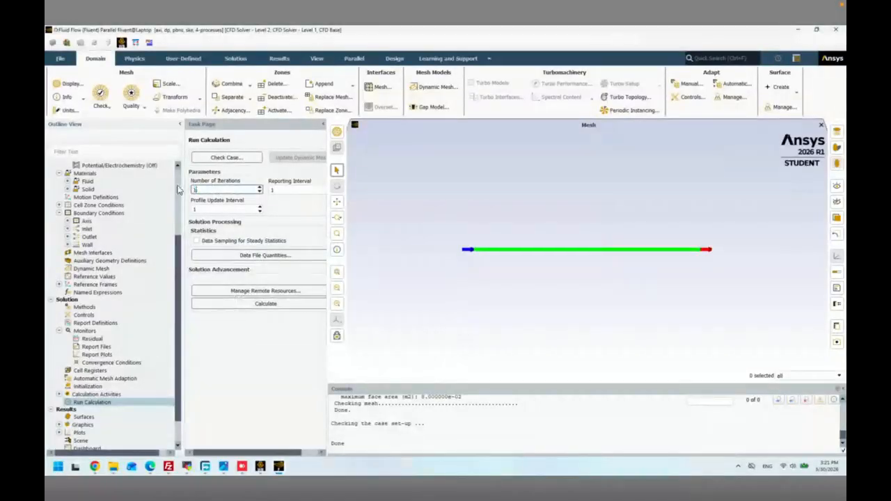
pyautogui.click(229, 333)
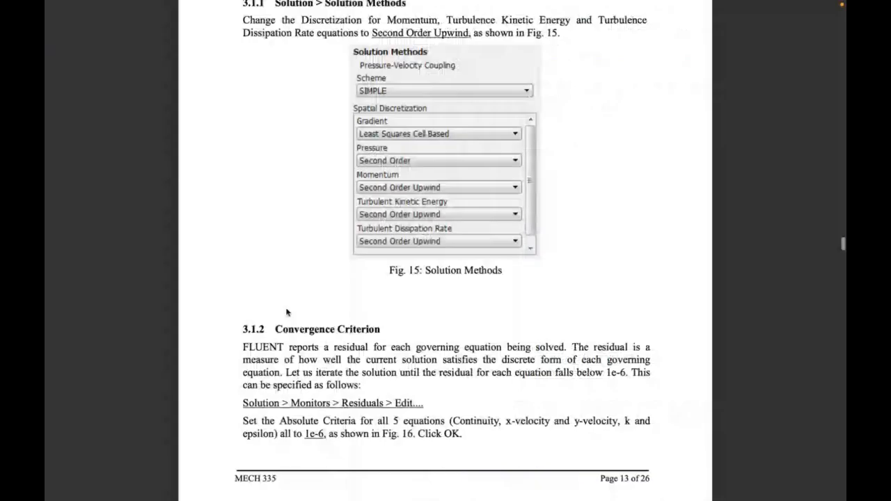
pyautogui.scroll(-5, 286, 313)
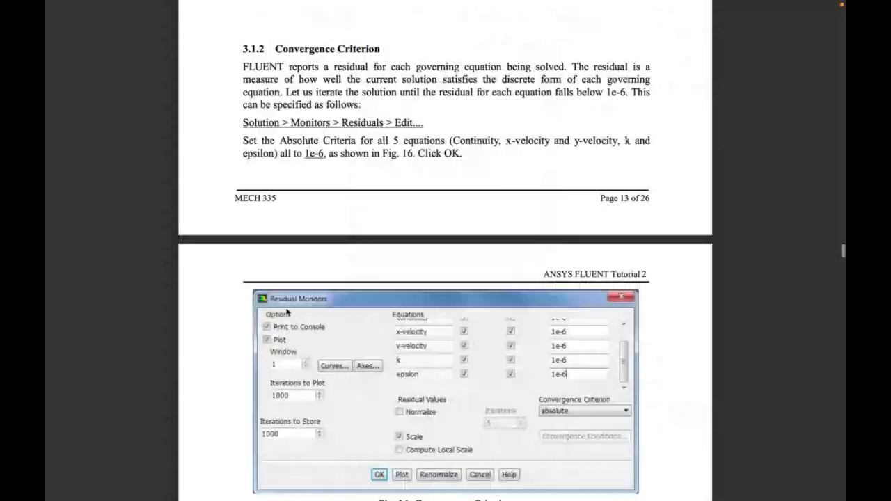
pyautogui.scroll(-4, 286, 313)
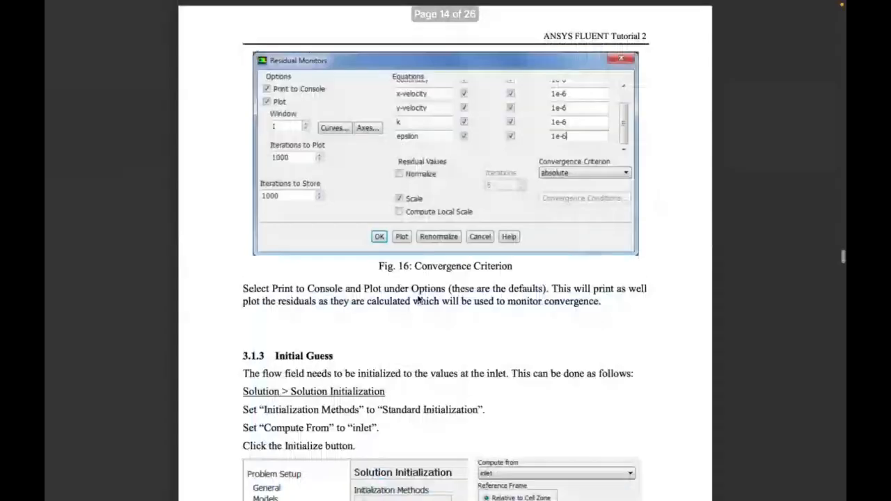
pyautogui.scroll(-7, 419, 300)
pyautogui.scroll(-6, 419, 298)
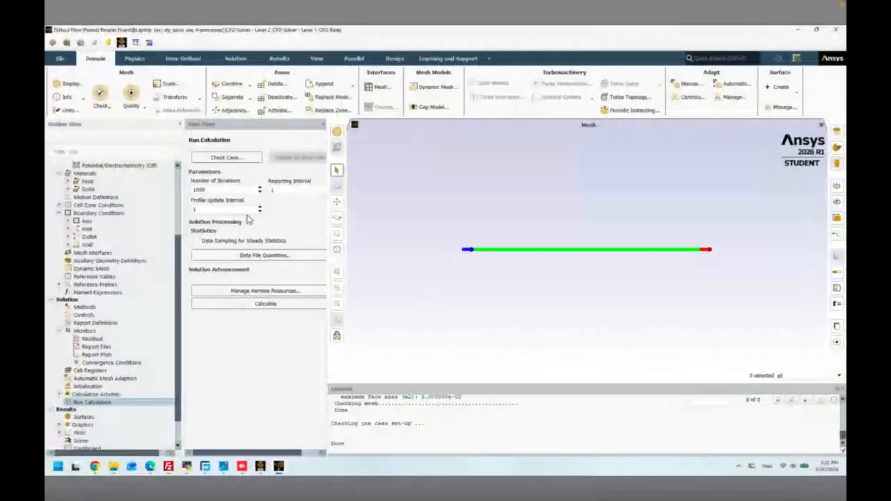
pyautogui.click(226, 157)
pyautogui.click(234, 305)
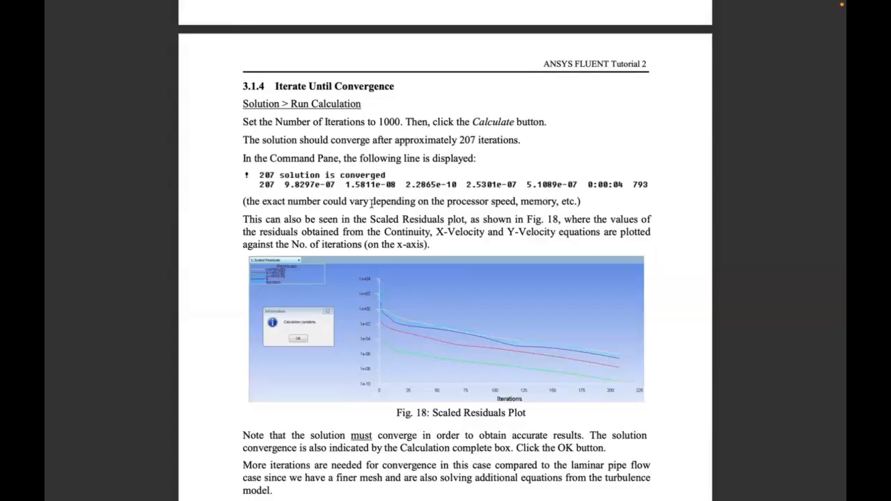
# - Read on in the tutorial's convergence section during the calculation and switch to the browser with the WolframAlpha page
pyautogui.scroll(-5, 371, 202)
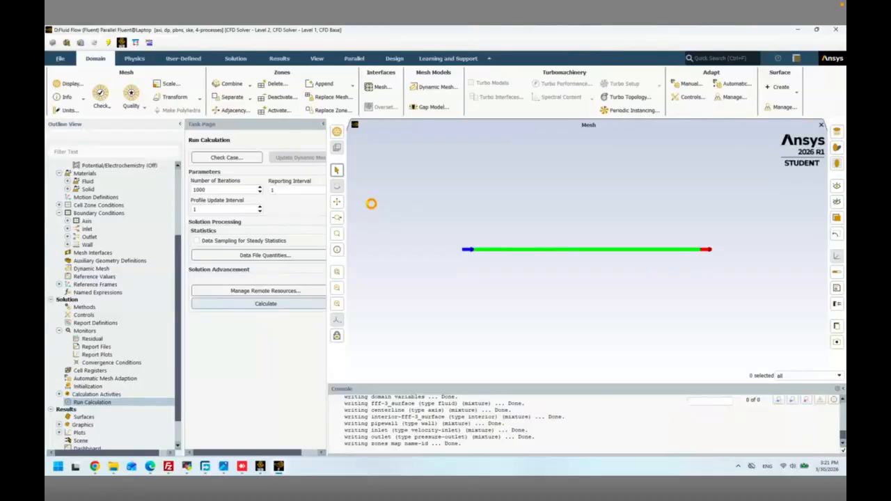
pyautogui.hotkey('ctrl', 'Right')
pyautogui.hotkey('ctrl', 'Right')
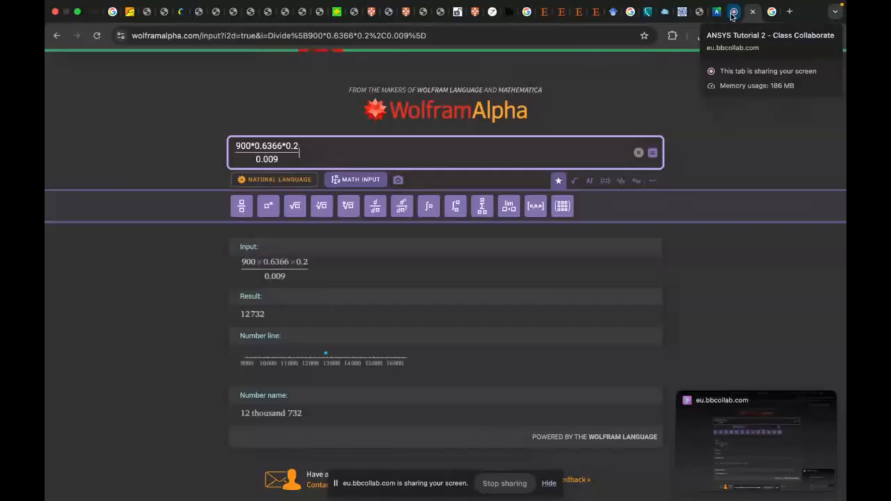
# - Check the attendee list and the chat messages of the online class session
pyautogui.click(733, 12)
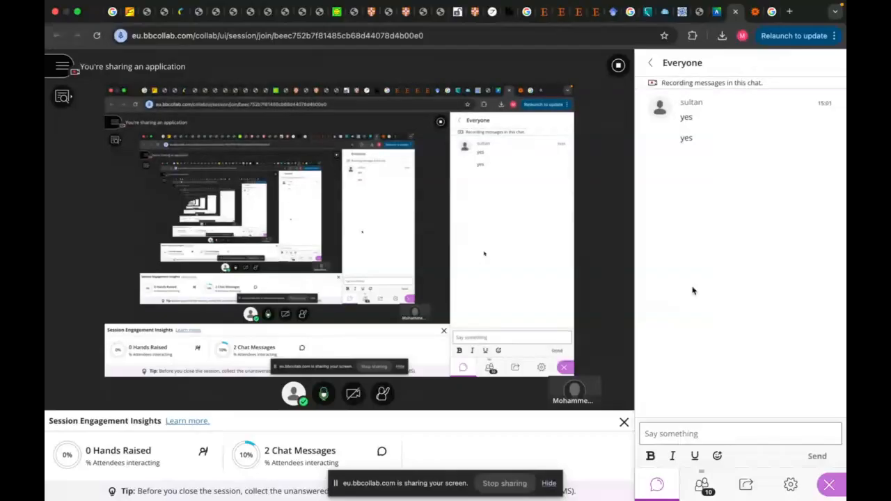
pyautogui.click(703, 489)
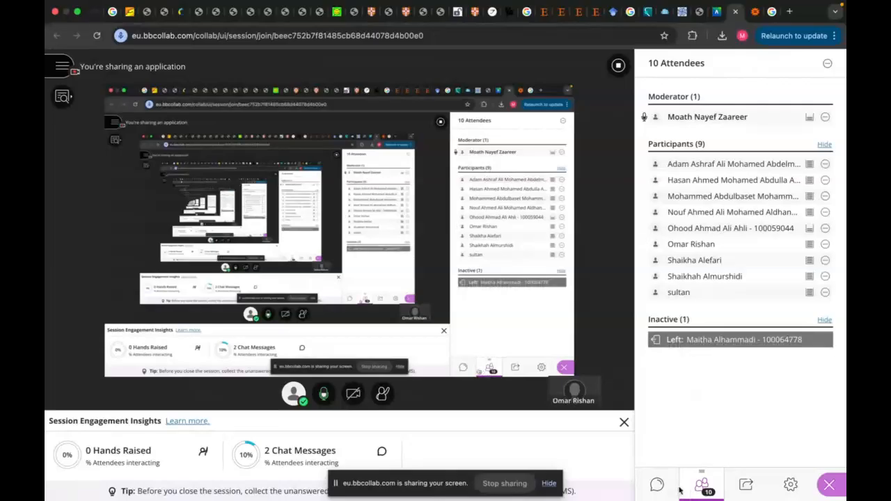
pyautogui.click(658, 486)
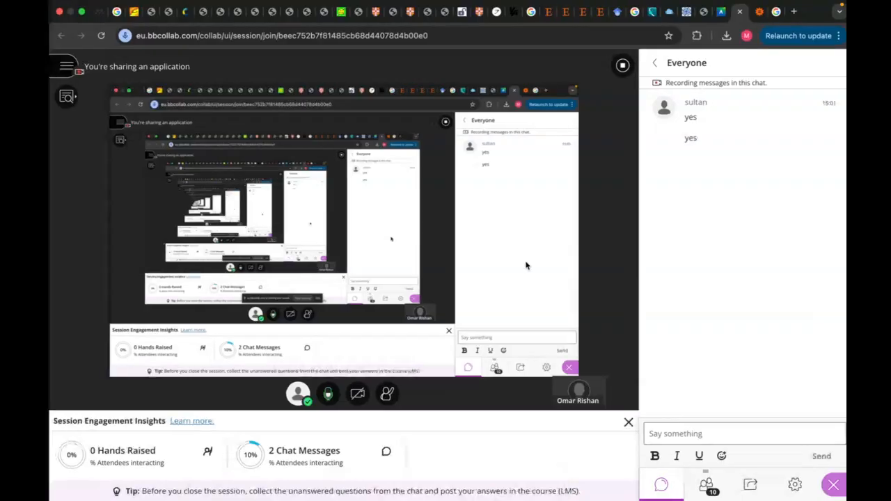
# - Switch to the remote Fluent session, examine the final iteration's residuals in the console, and dismiss the calculation message
pyautogui.hotkey('ctrl', 'Up')
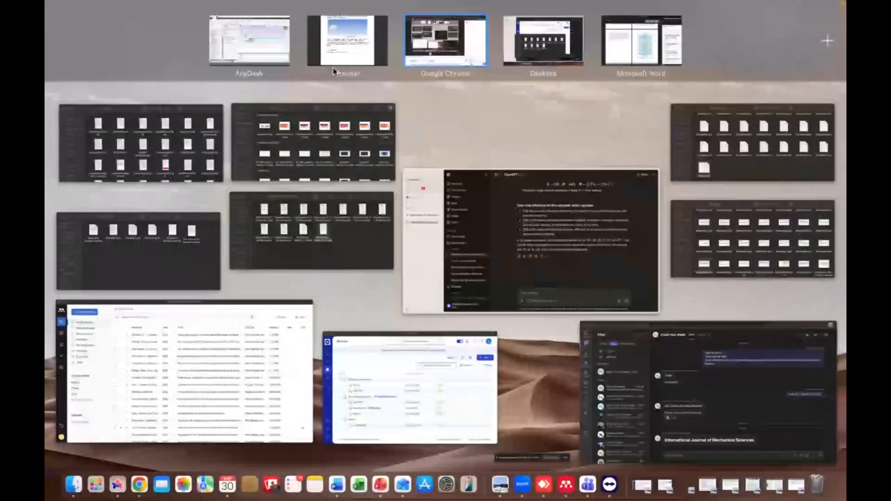
pyautogui.click(334, 68)
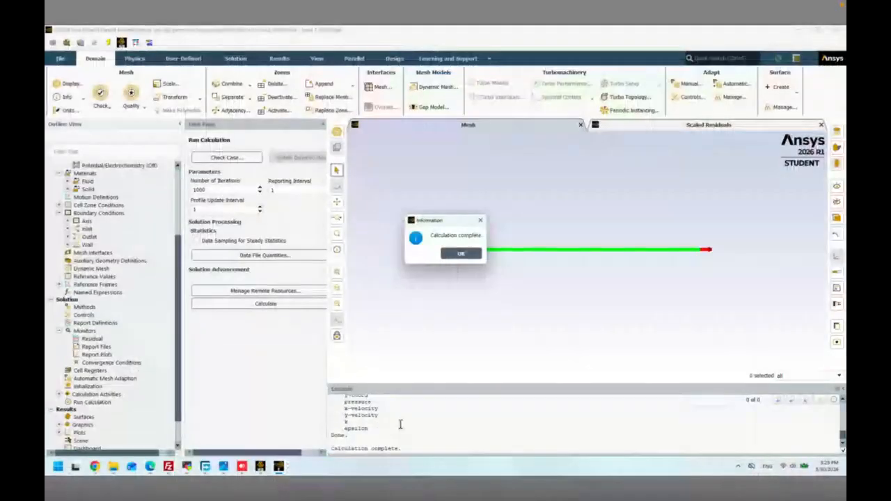
pyautogui.scroll(2, 400, 425)
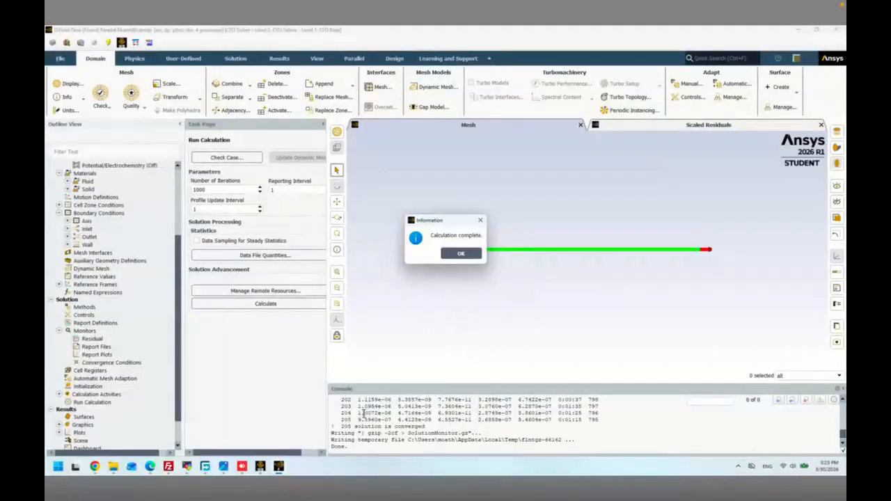
pyautogui.moveTo(344, 422); pyautogui.dragTo(567, 427)
pyautogui.click(567, 427)
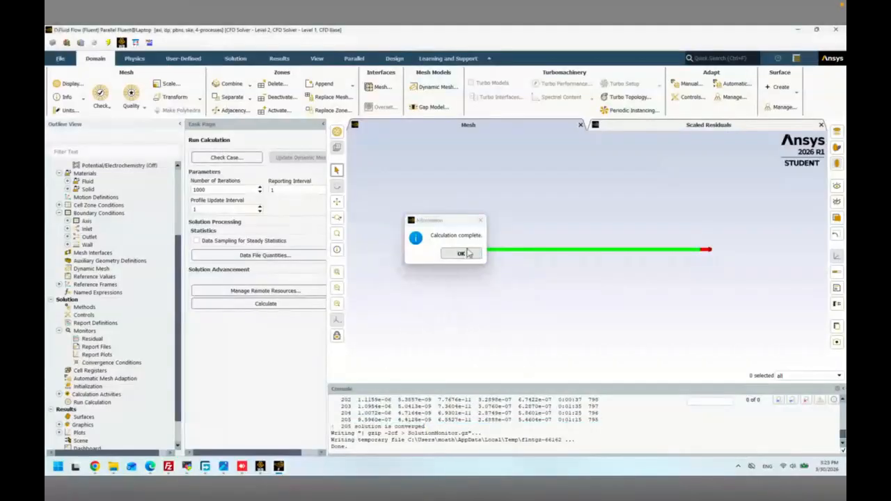
pyautogui.click(461, 253)
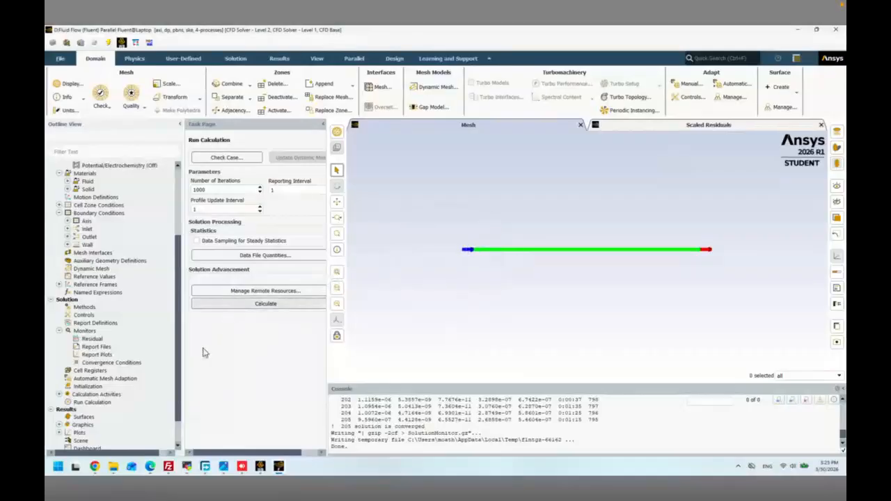
# - Save the project with the calculated solution from Fluent
pyautogui.scroll(-1, 129, 364)
pyautogui.click(61, 58)
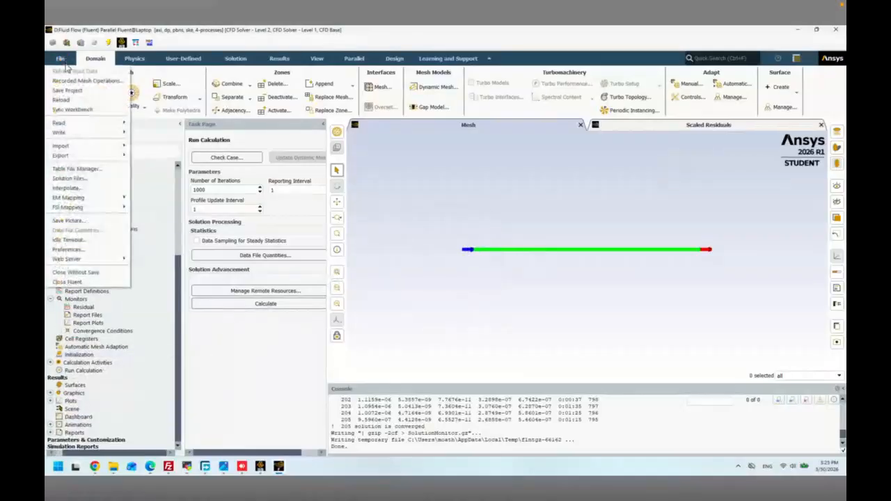
pyautogui.click(157, 190)
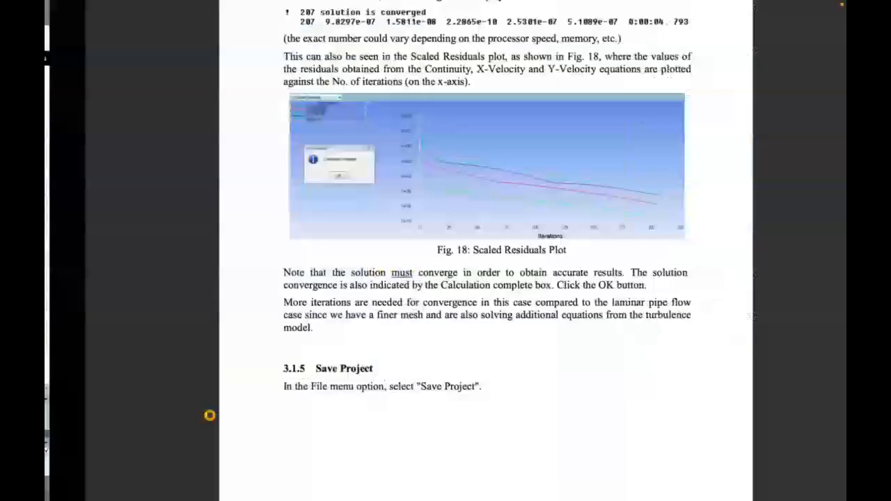
# - Read the tutorial's results chapter on launching CFD-Post, mirroring the geometry, velocity vectors and velocity magnitude contours
pyautogui.scroll(-10, 246, 383)
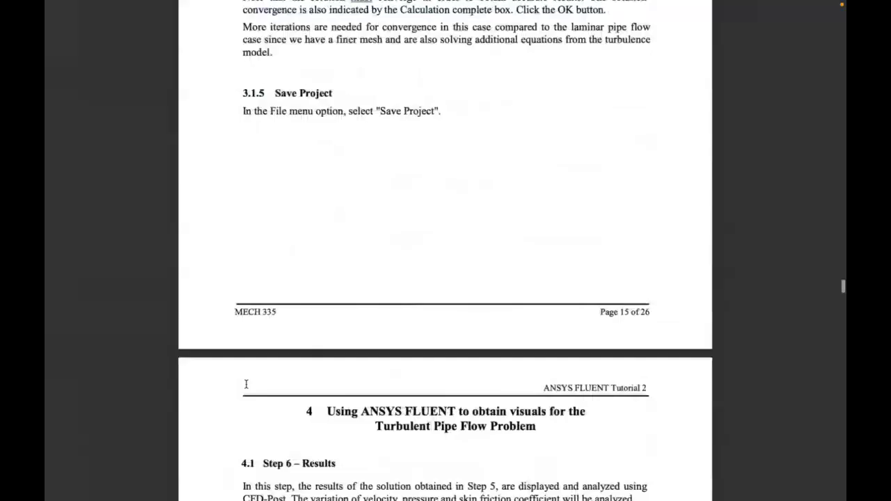
pyautogui.scroll(-5, 246, 384)
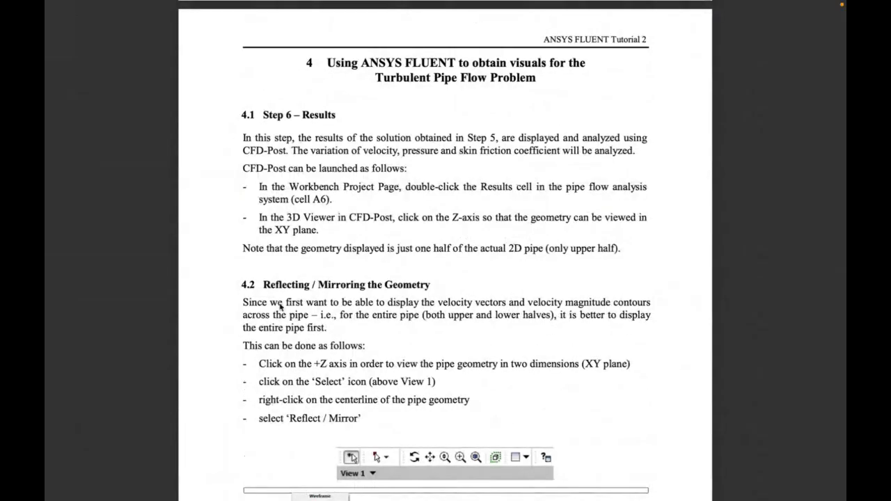
pyautogui.scroll(-5, 356, 129)
pyautogui.scroll(-1, 338, 240)
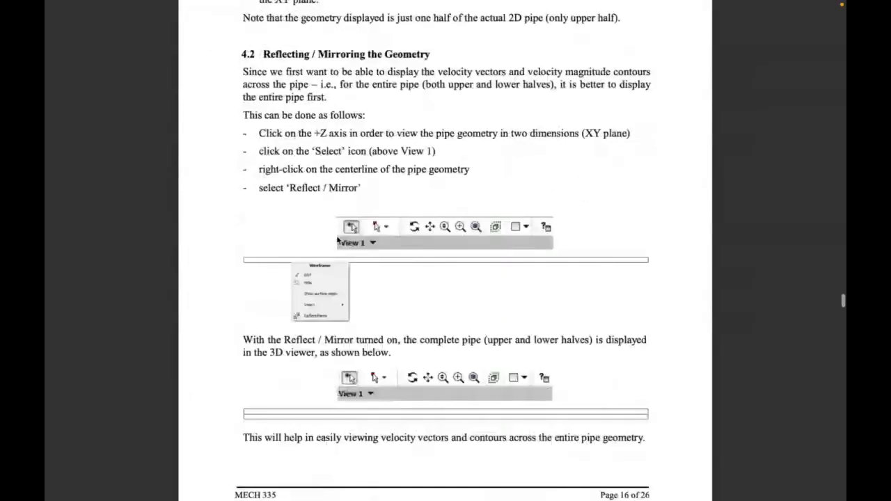
pyautogui.scroll(2, 338, 239)
pyautogui.scroll(-10, 339, 239)
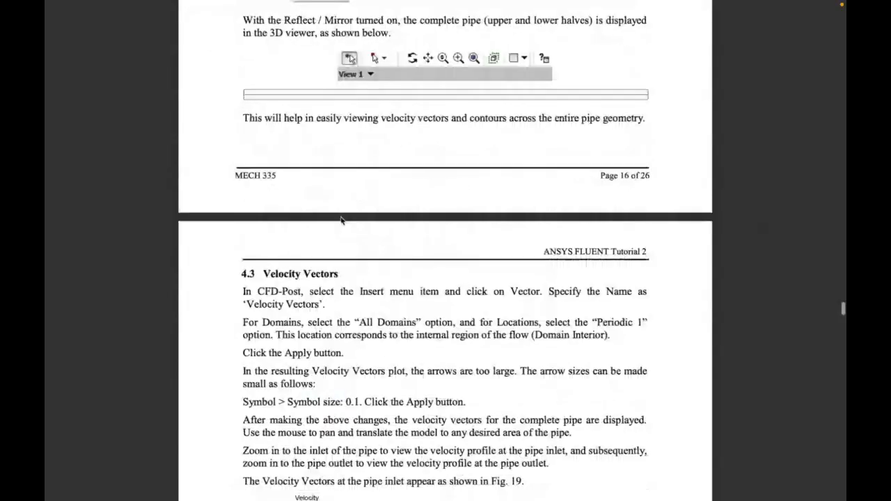
pyautogui.scroll(-9, 341, 220)
pyautogui.scroll(-5, 334, 324)
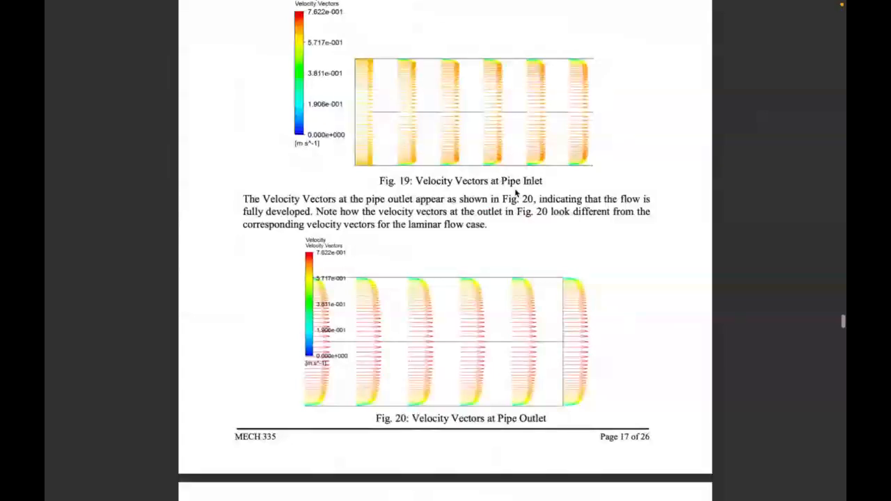
pyautogui.scroll(-3, 416, 318)
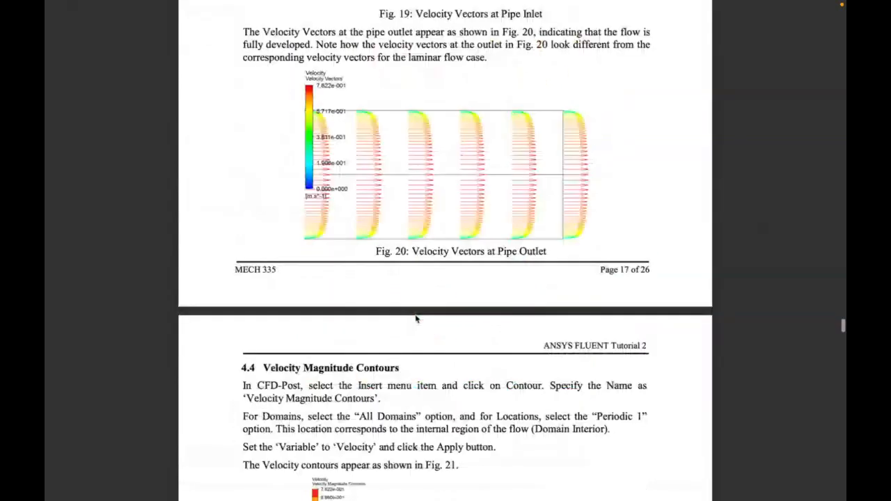
pyautogui.scroll(-6, 416, 318)
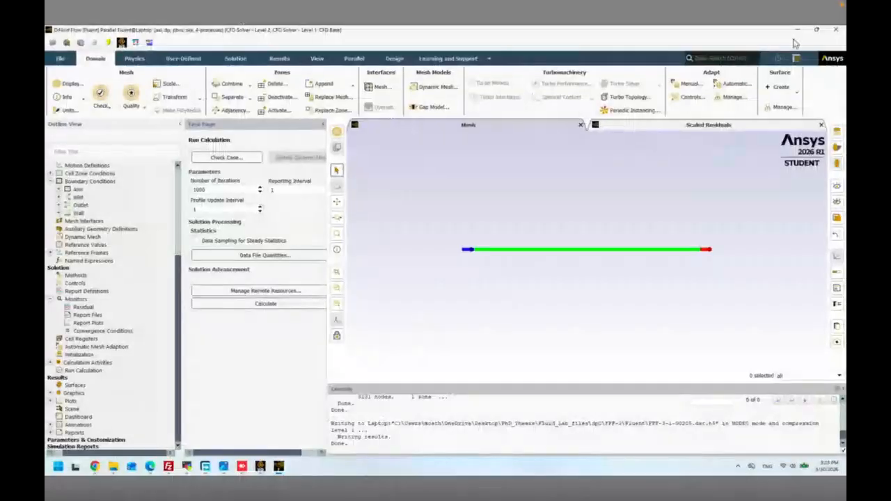
# - Quit Fluent and return to the Workbench project schematic
pyautogui.hotkey('alt', 'F4')
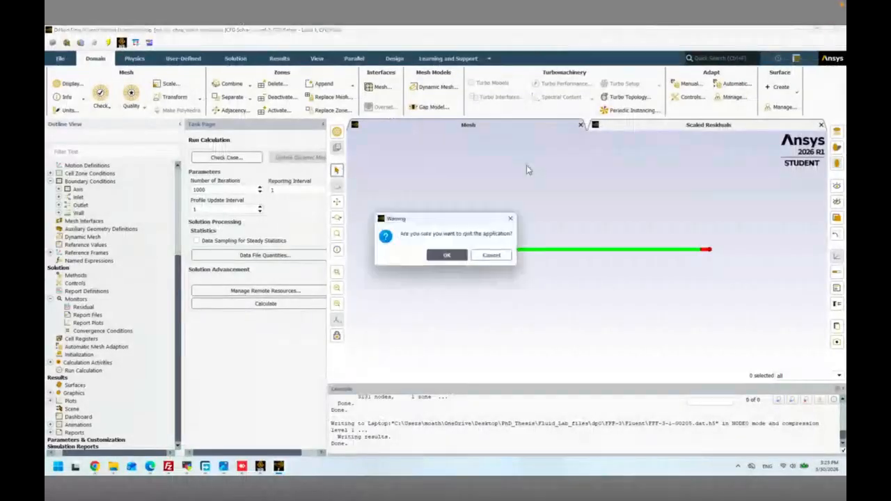
pyautogui.click(444, 255)
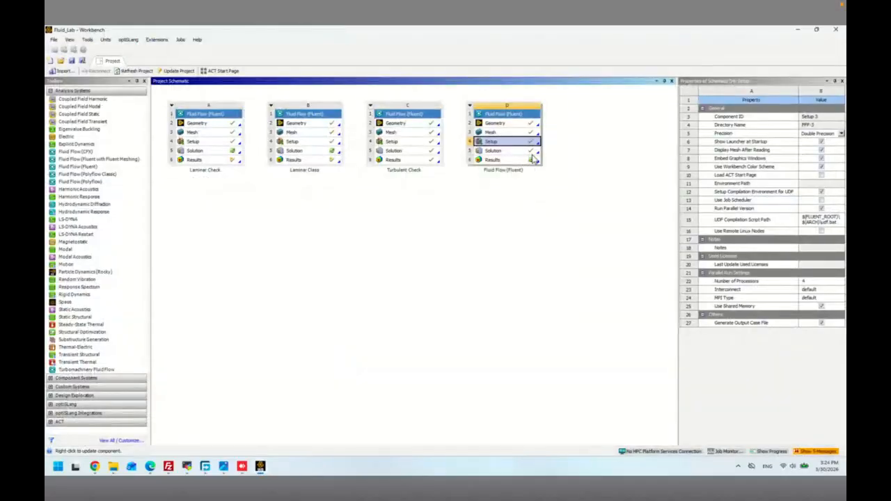
# - Open the Results of fluid flow system D in a maximized CFD-Post window and orient the pipe along the +Z axis
pyautogui.click(507, 164)
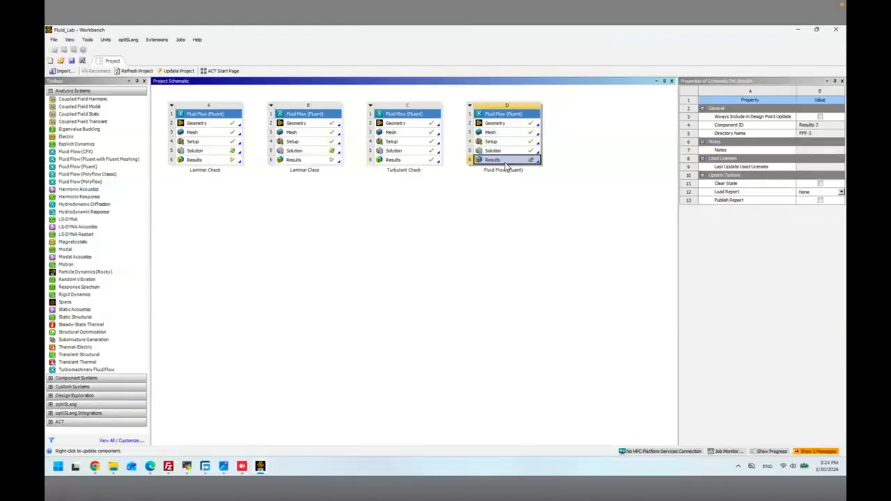
pyautogui.doubleClick(507, 161)
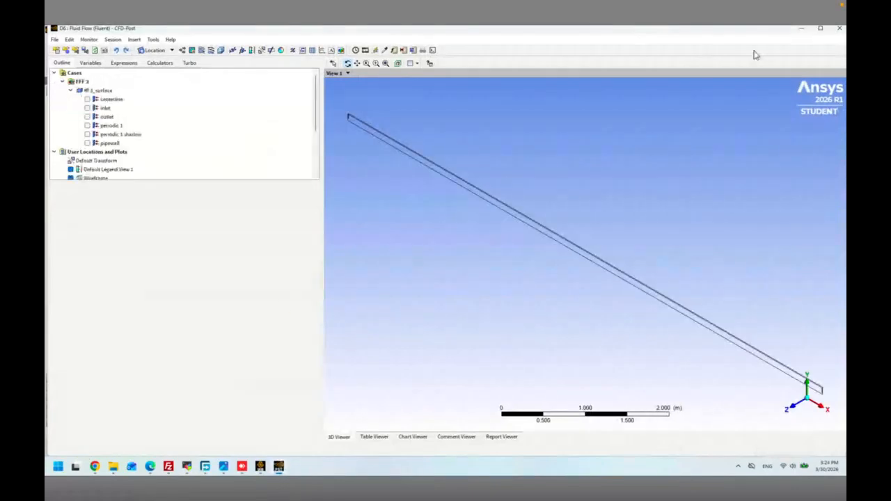
pyautogui.click(823, 28)
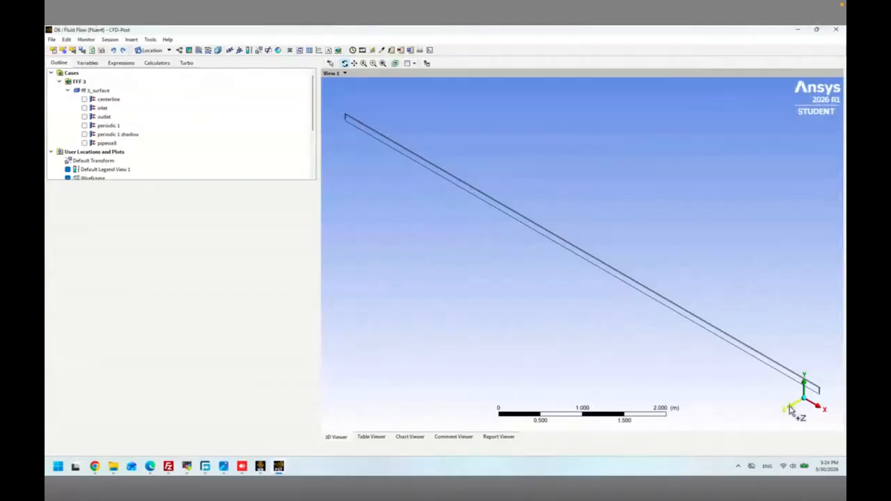
pyautogui.click(791, 410)
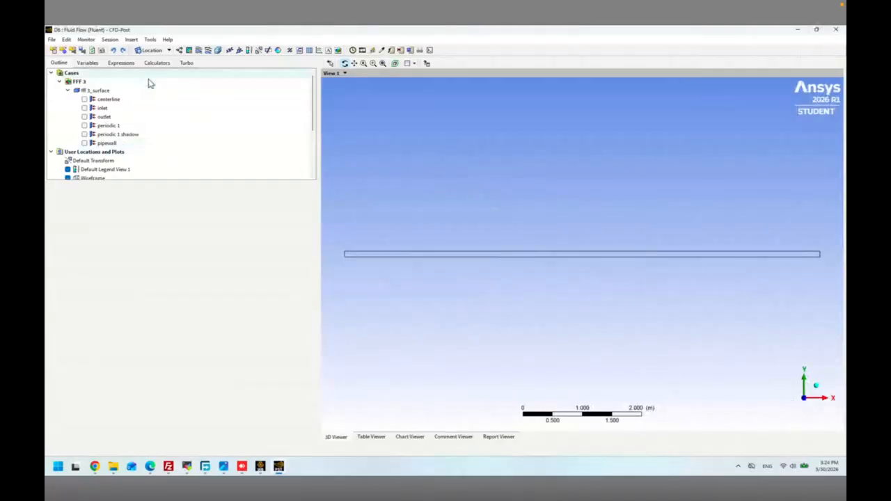
# - Consult the tutorial's Velocity Vectors section and insert a vector plot in CFD-Post, entering Velocity in its name
pyautogui.hotkey('ctrl', 'Right')
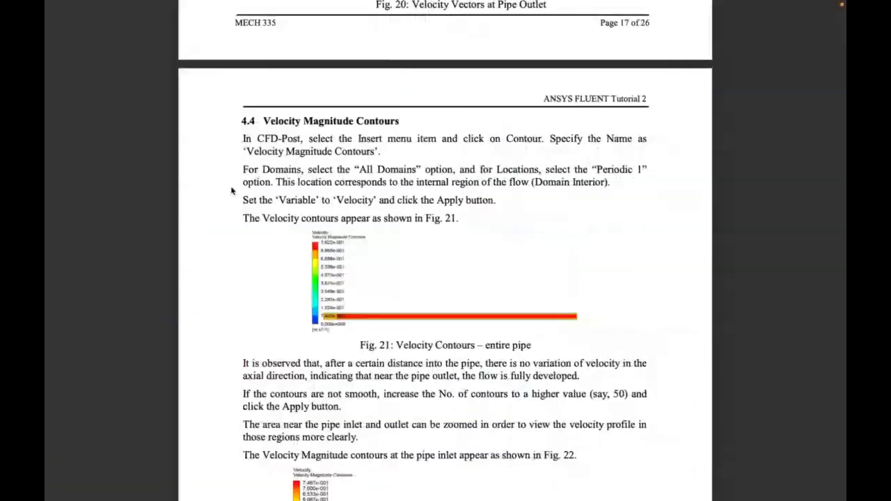
pyautogui.scroll(5, 232, 190)
pyautogui.scroll(3, 232, 191)
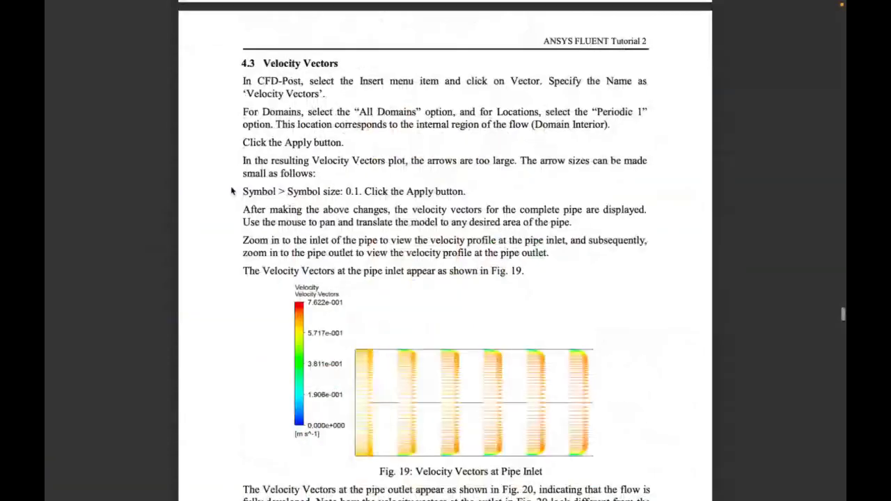
pyautogui.press('ctrl+super+Left')
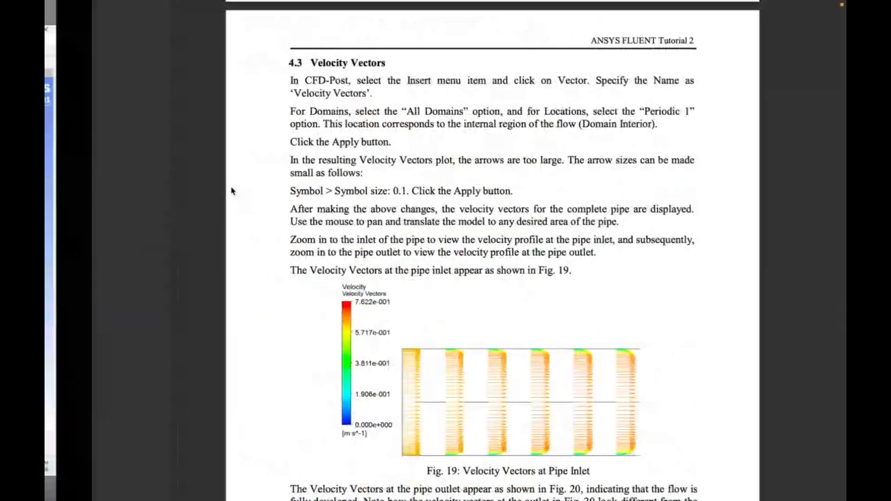
pyautogui.click(179, 50)
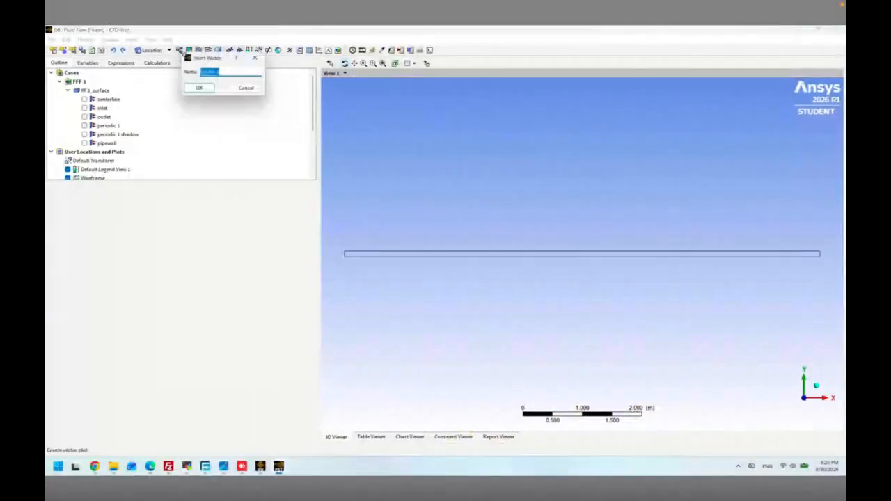
pyautogui.write('Velocity')
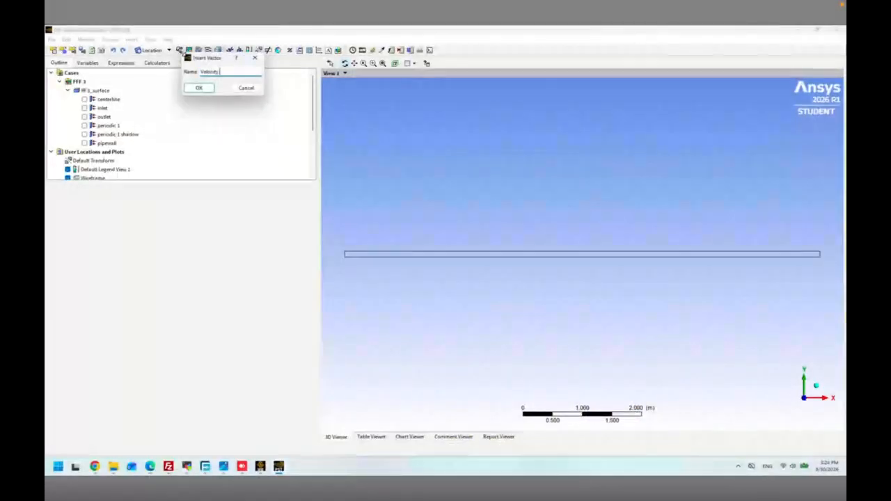
# - Create a vector plot named Velocity Vector on the periodic 1 location, using the Velocity variable
pyautogui.write(' Vector')
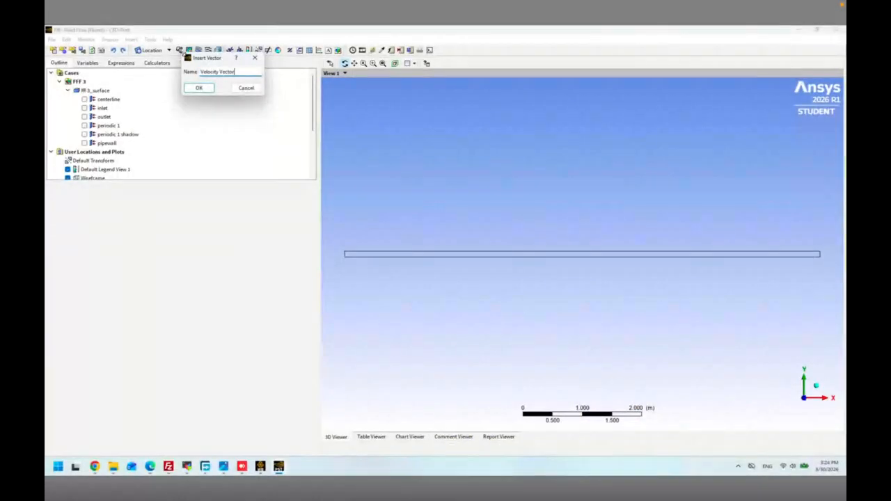
pyautogui.click(198, 88)
pyautogui.click(115, 231)
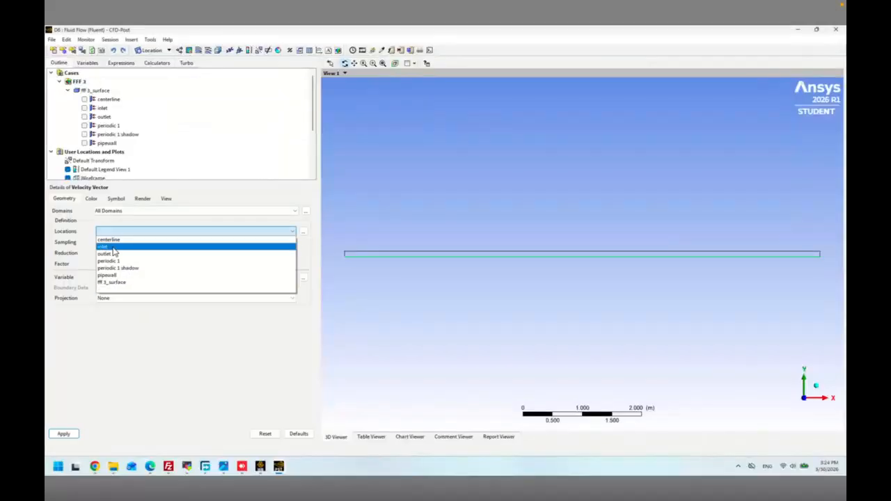
pyautogui.click(114, 261)
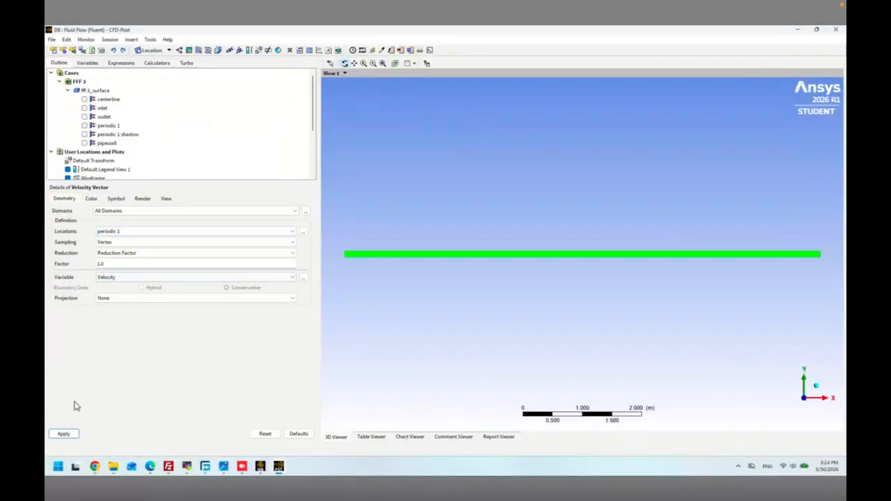
pyautogui.click(69, 435)
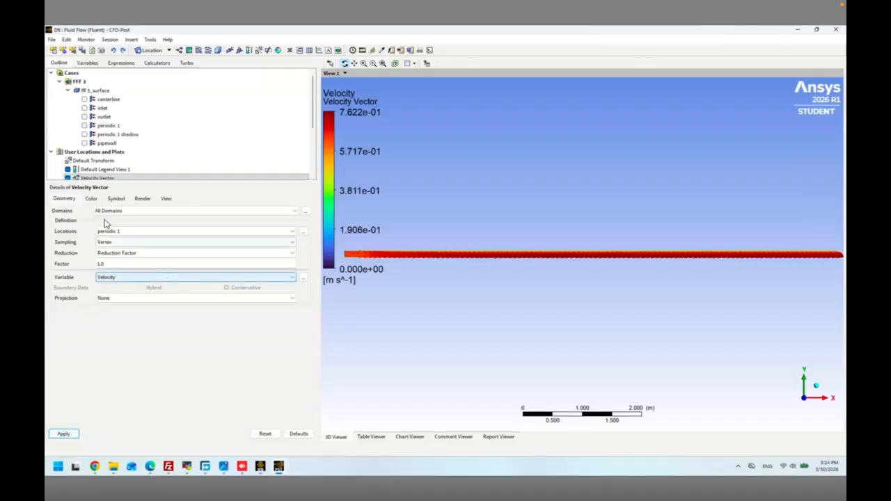
# - Set the symbol size of the velocity vectors to 0.1 and apply it
pyautogui.click(92, 199)
pyautogui.click(115, 199)
pyautogui.click(113, 224)
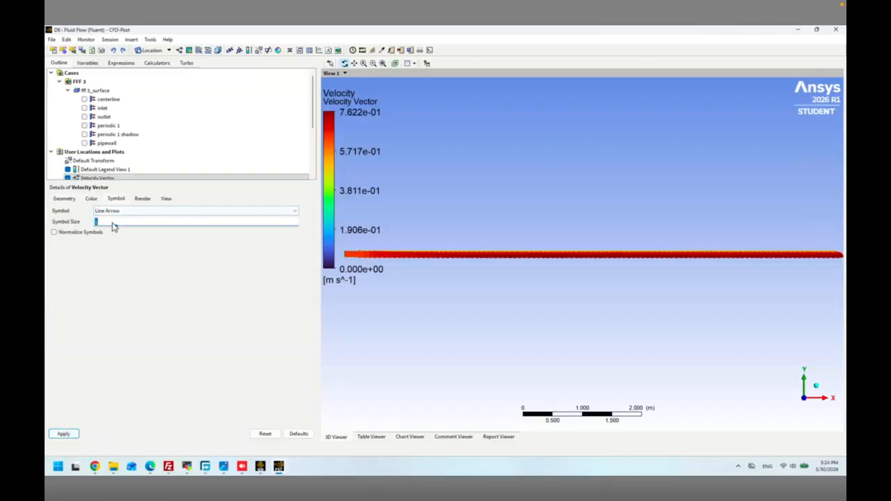
pyautogui.write('0.1')
pyautogui.click(64, 434)
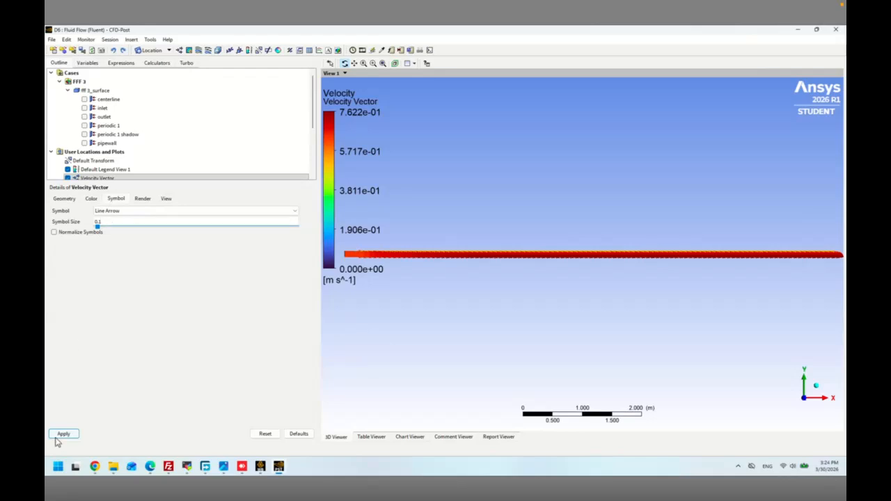
# - Mirror the wireframe and its vectors about the pipe centerline, using the Y Axis as the normal direction
pyautogui.click(373, 64)
pyautogui.moveTo(381, 244); pyautogui.dragTo(340, 263)
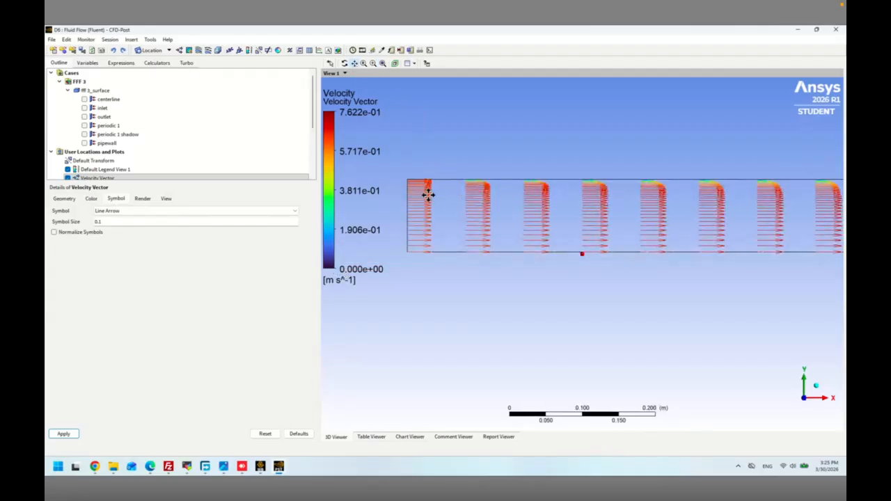
pyautogui.moveTo(450, 207); pyautogui.dragTo(440, 216)
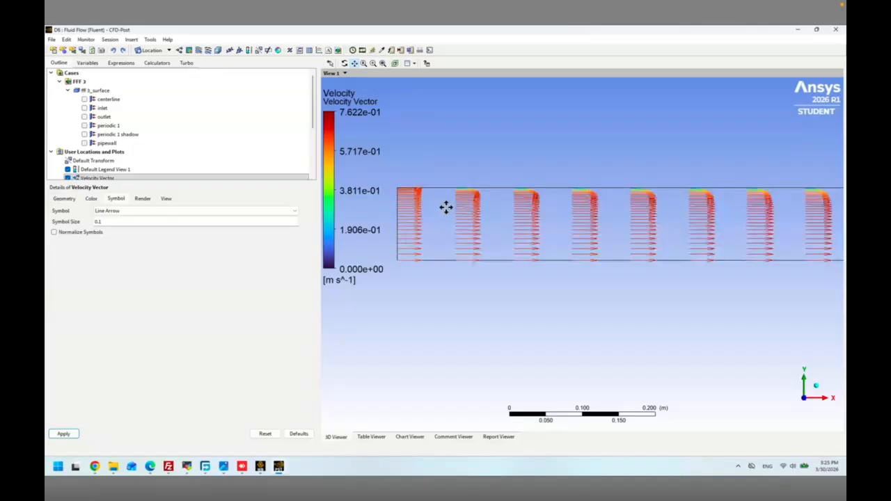
pyautogui.click(334, 63)
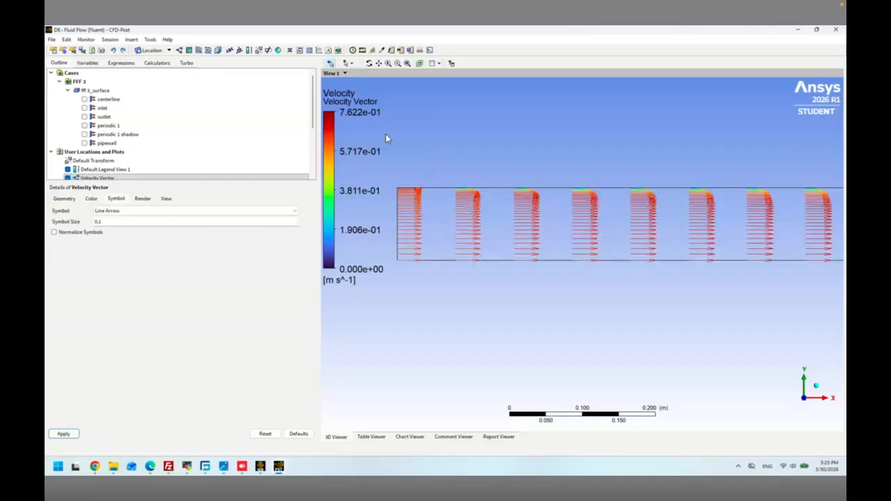
pyautogui.click(454, 261)
pyautogui.rightClick(454, 261)
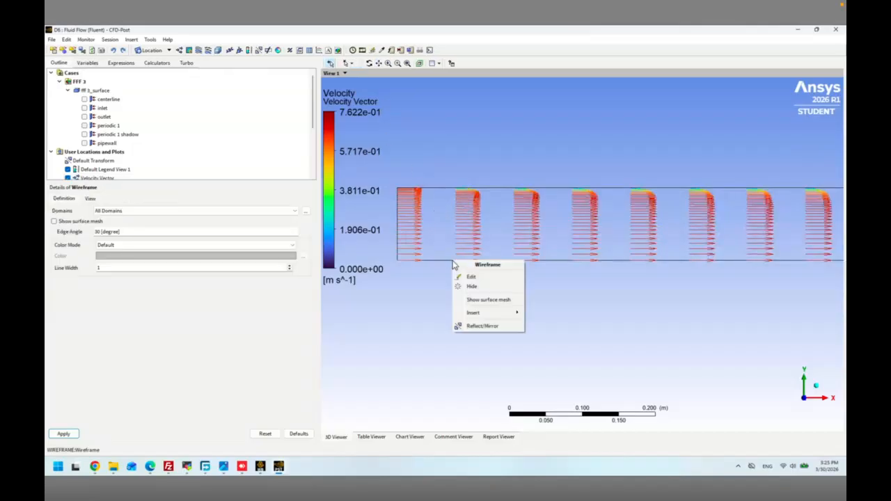
pyautogui.click(471, 327)
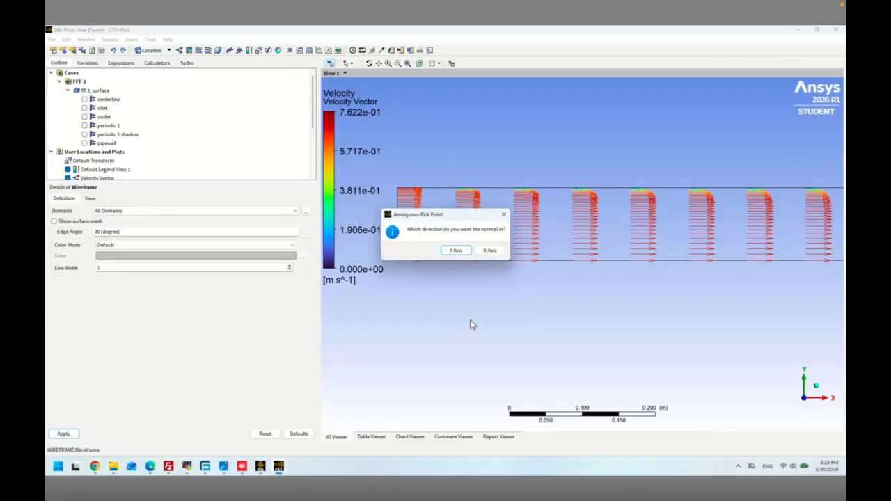
pyautogui.click(478, 254)
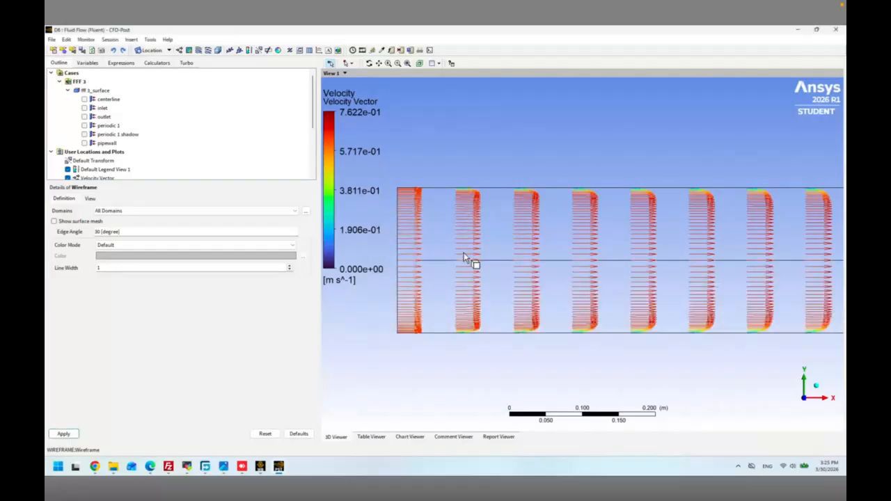
# - Examine the velocity vectors near the pipe inlet, including a close-up of the profile at the upper wall
pyautogui.click(377, 64)
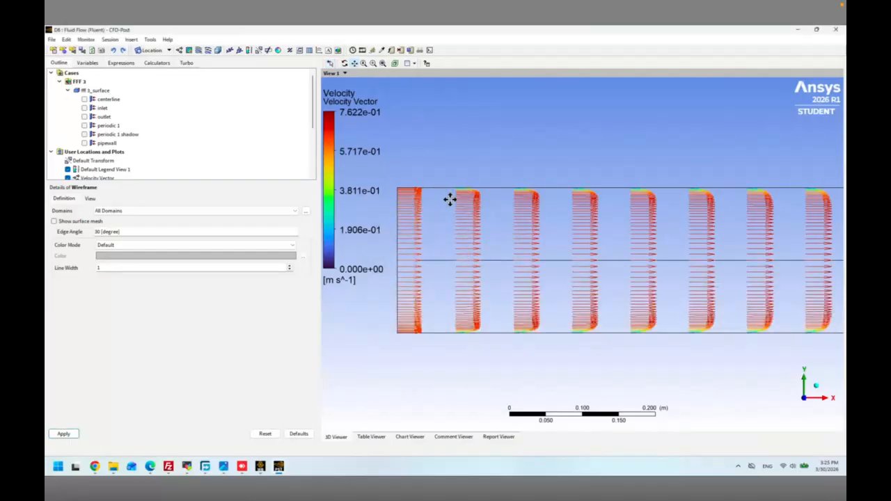
pyautogui.moveTo(449, 199); pyautogui.dragTo(401, 203)
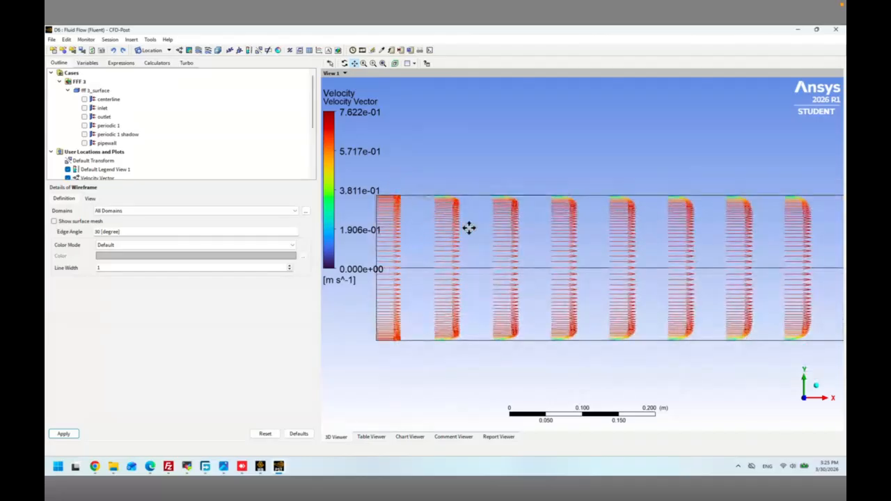
pyautogui.moveTo(470, 229); pyautogui.dragTo(465, 227)
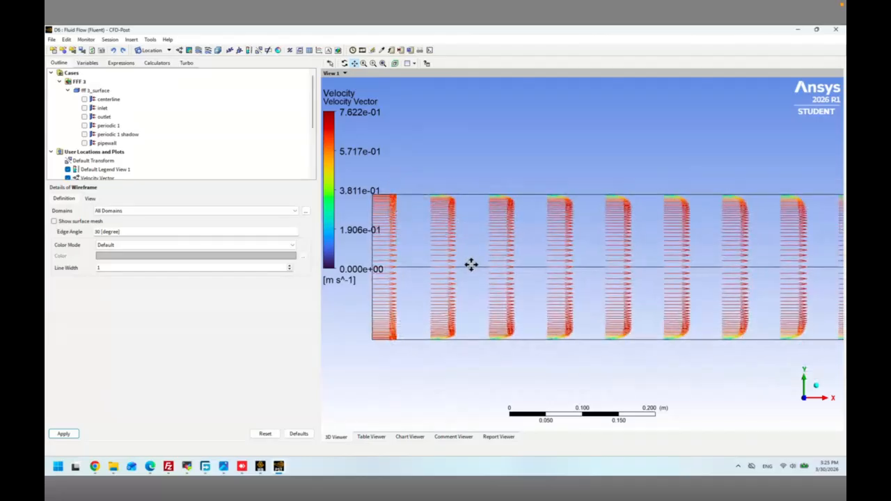
pyautogui.moveTo(503, 248); pyautogui.dragTo(419, 238)
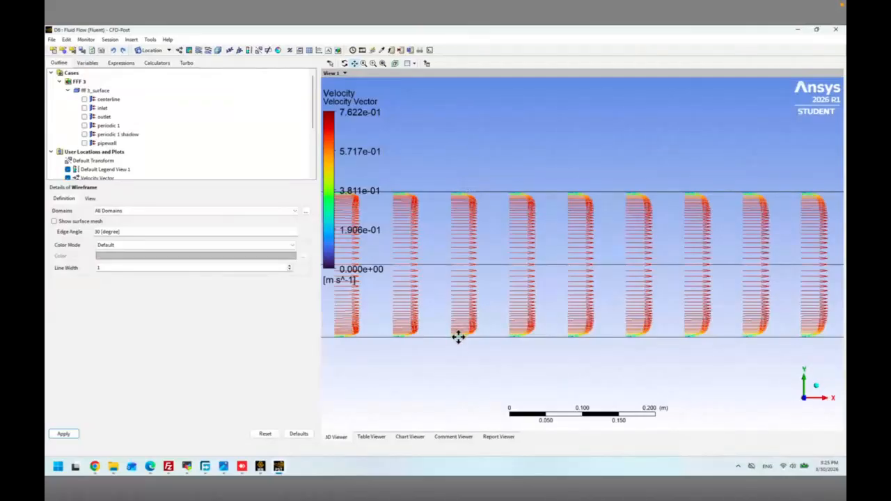
pyautogui.click(373, 63)
pyautogui.moveTo(437, 180); pyautogui.dragTo(481, 220)
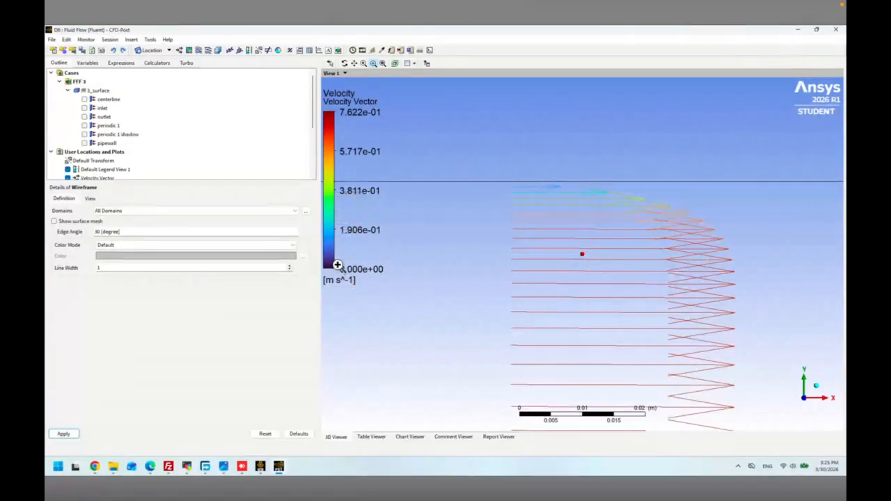
# - Examine how the velocity profile develops along the pipe from the inlet downstream
pyautogui.click(363, 63)
pyautogui.moveTo(460, 256); pyautogui.dragTo(462, 355)
pyautogui.click(355, 63)
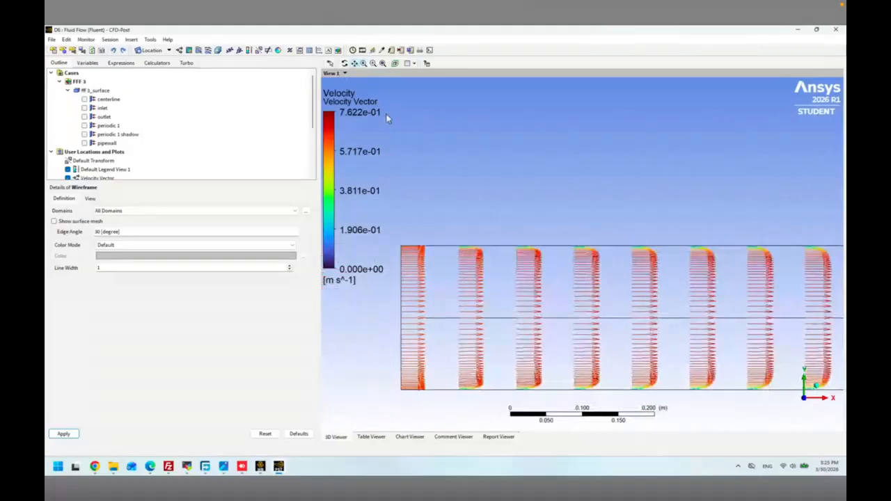
pyautogui.moveTo(506, 249); pyautogui.dragTo(424, 154)
pyautogui.moveTo(503, 177); pyautogui.dragTo(450, 177)
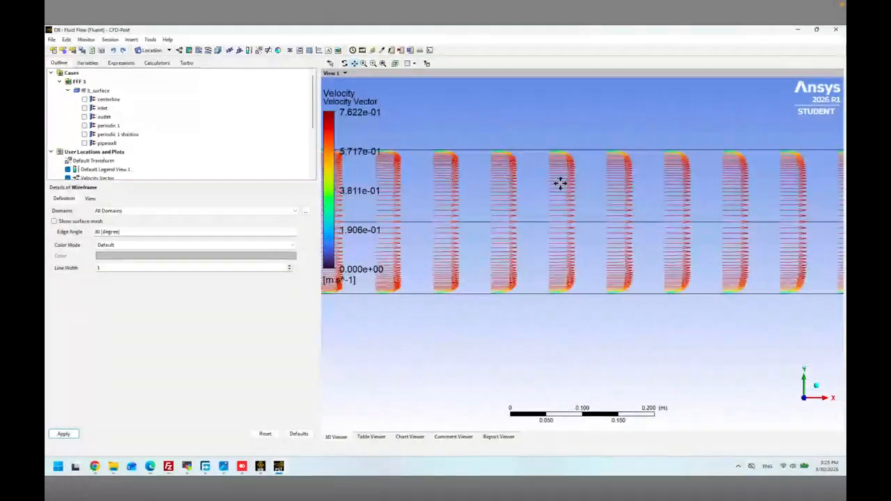
pyautogui.moveTo(560, 183); pyautogui.dragTo(433, 183)
pyautogui.moveTo(596, 179); pyautogui.dragTo(495, 179)
pyautogui.moveTo(635, 179); pyautogui.dragTo(563, 179)
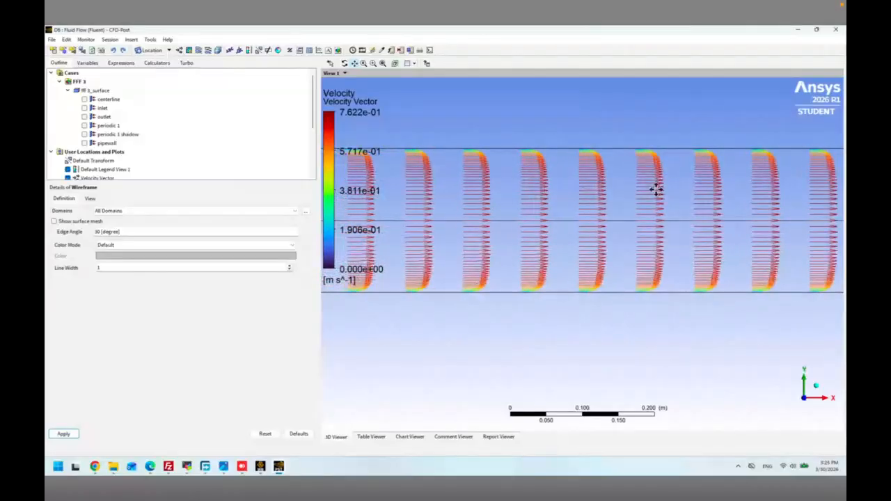
pyautogui.moveTo(656, 189); pyautogui.dragTo(527, 190)
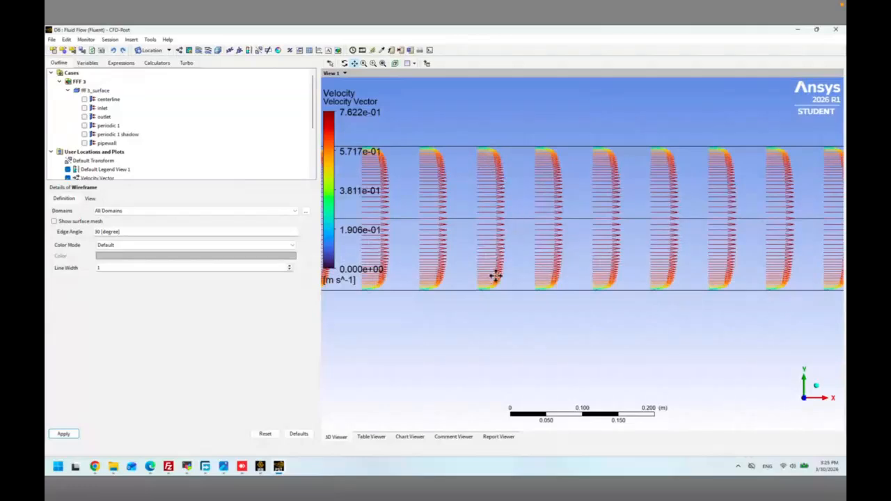
pyautogui.moveTo(610, 199); pyautogui.dragTo(499, 200)
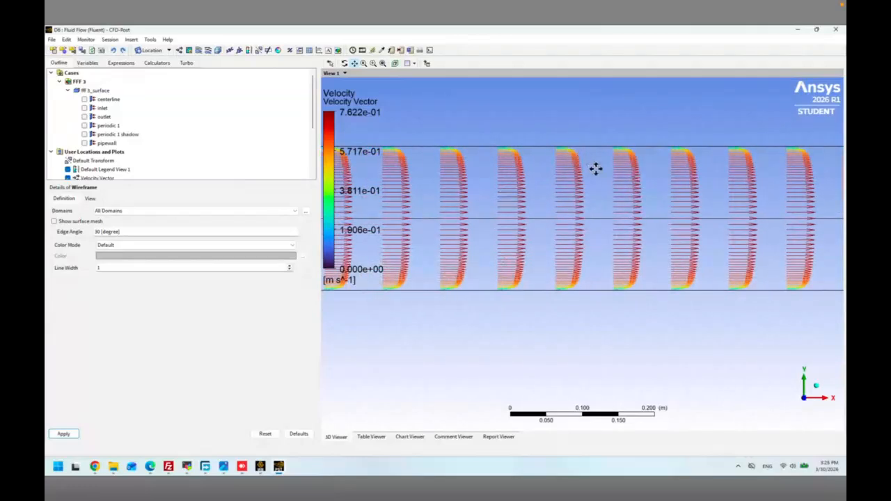
pyautogui.moveTo(596, 169); pyautogui.dragTo(418, 171)
pyautogui.moveTo(667, 165); pyautogui.dragTo(509, 166)
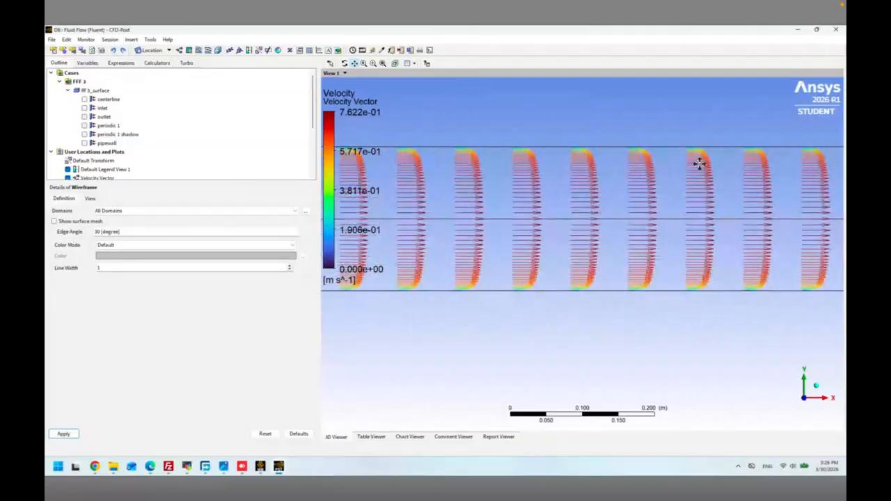
pyautogui.moveTo(700, 163); pyautogui.dragTo(476, 183)
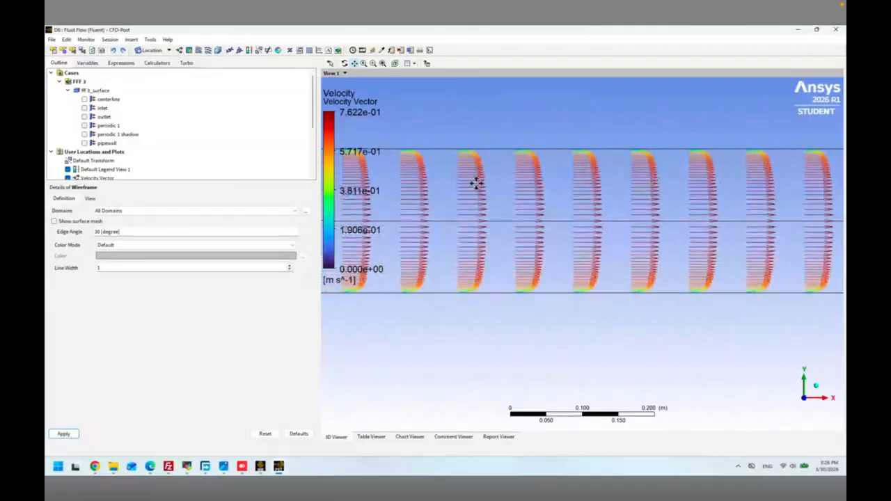
# - Examine the velocity vectors at the pipe outlet and check them against the inlet and outlet figures in the tutorial document
pyautogui.click(382, 64)
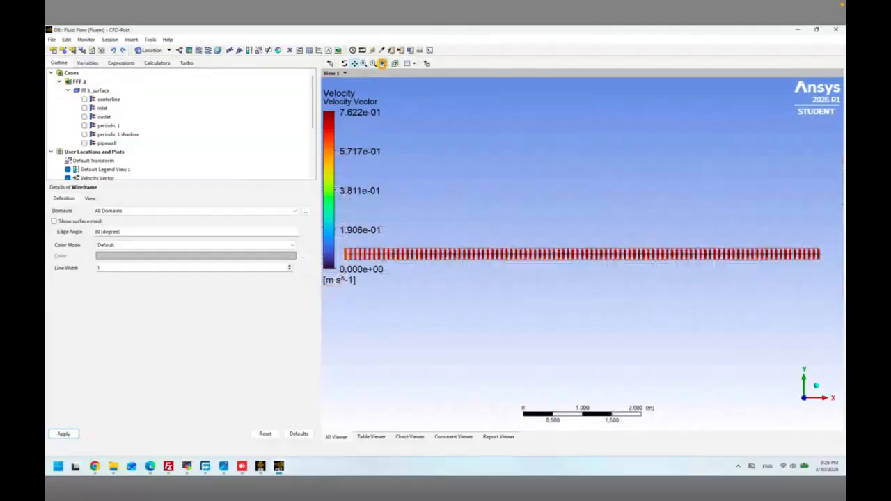
pyautogui.click(373, 64)
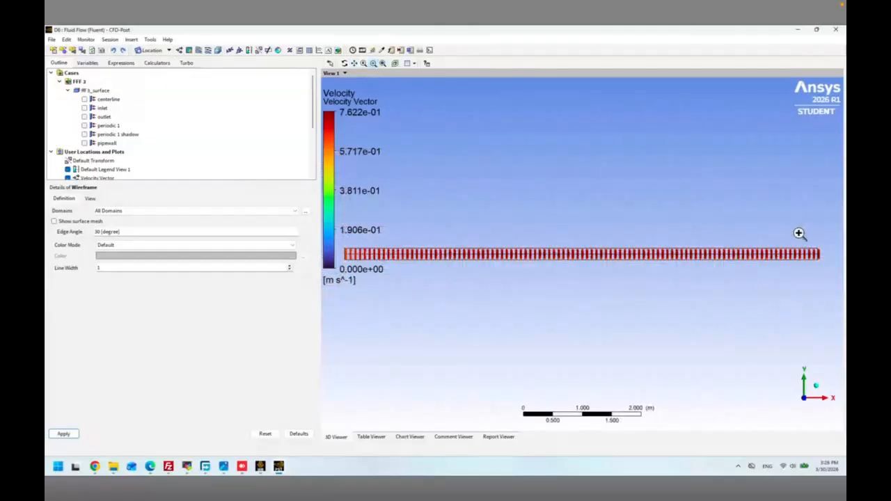
pyautogui.moveTo(800, 234); pyautogui.dragTo(826, 271)
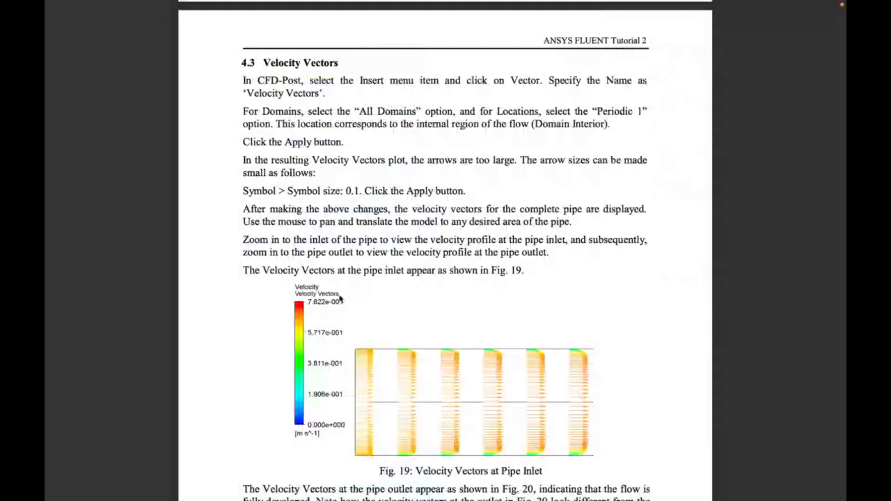
pyautogui.scroll(-3, 339, 298)
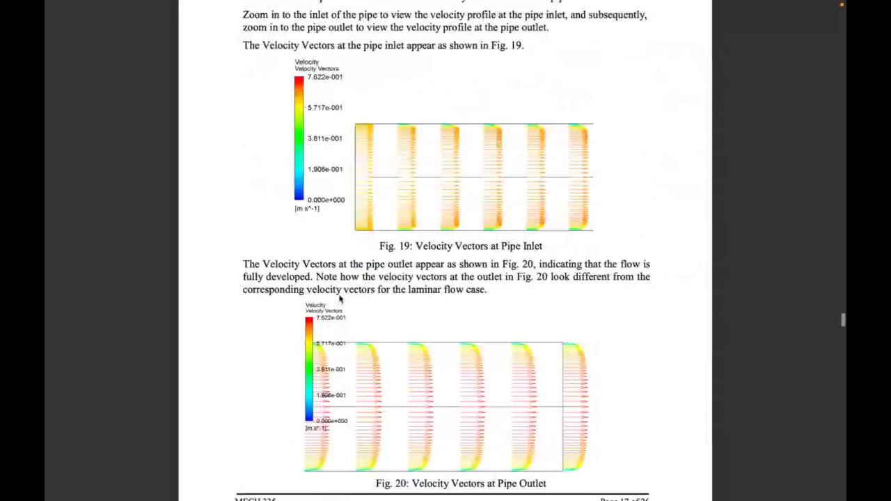
pyautogui.scroll(-7, 340, 298)
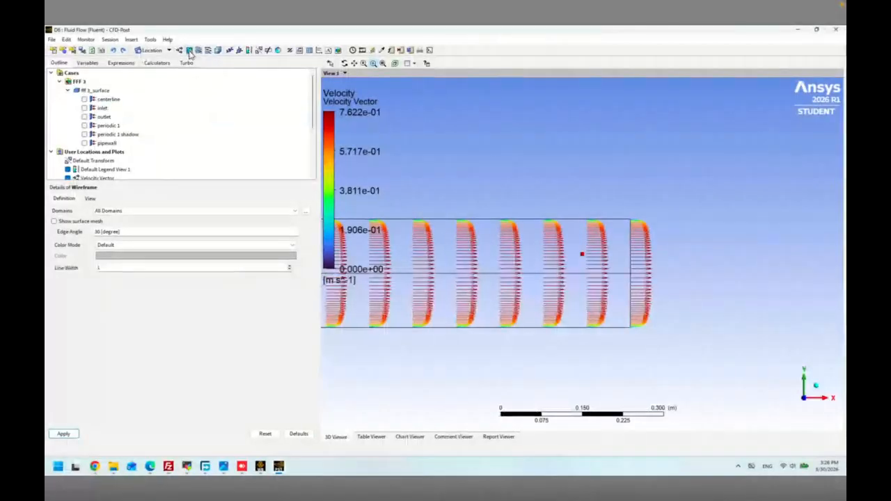
# - Insert a contour plot named Velocity Magnitude Contours
pyautogui.click(188, 52)
pyautogui.write('Velocity Magnitu')
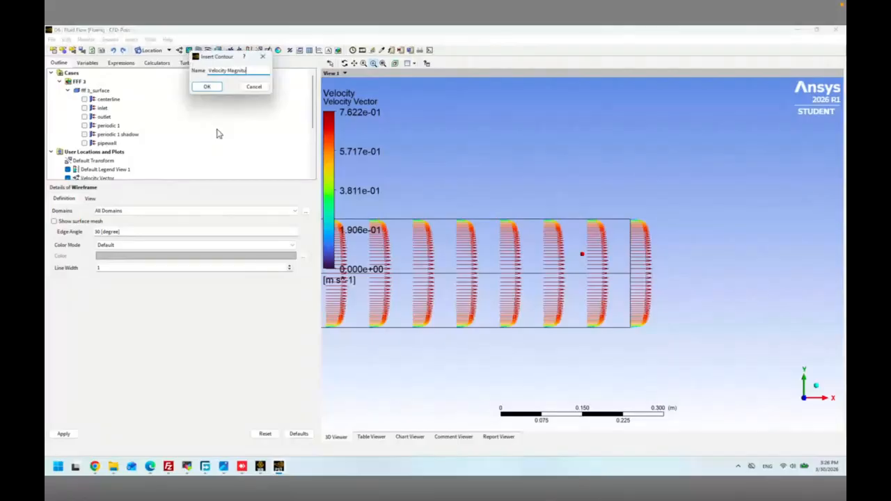
pyautogui.write('de Contours')
pyautogui.press('Return')
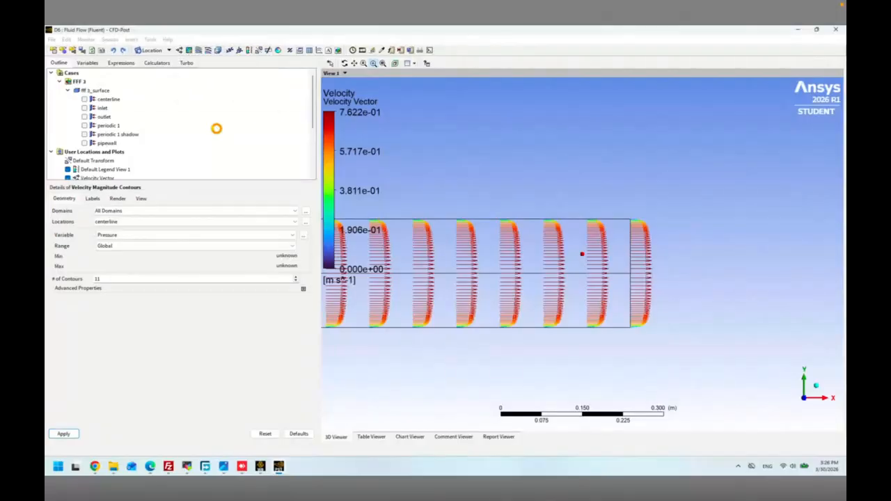
# - Plot Velocity as the contour variable on the periodic 1 location, and hide the velocity vector plot
pyautogui.click(140, 235)
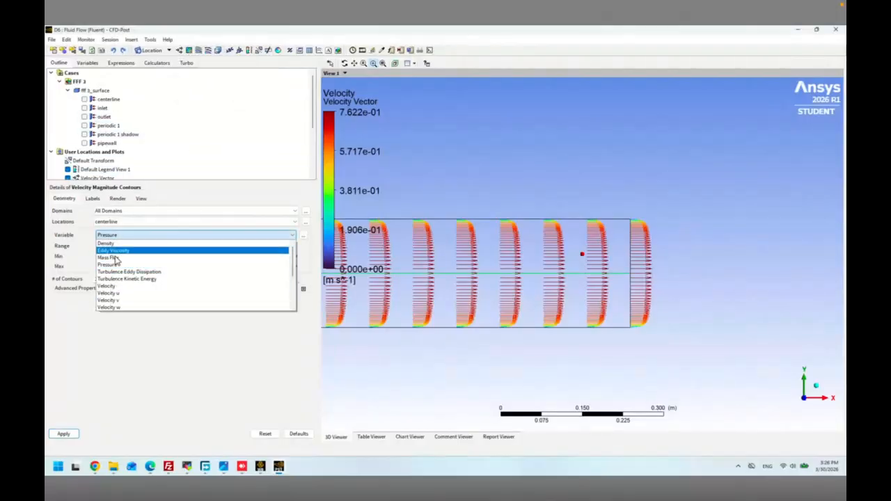
pyautogui.click(115, 279)
pyautogui.click(126, 223)
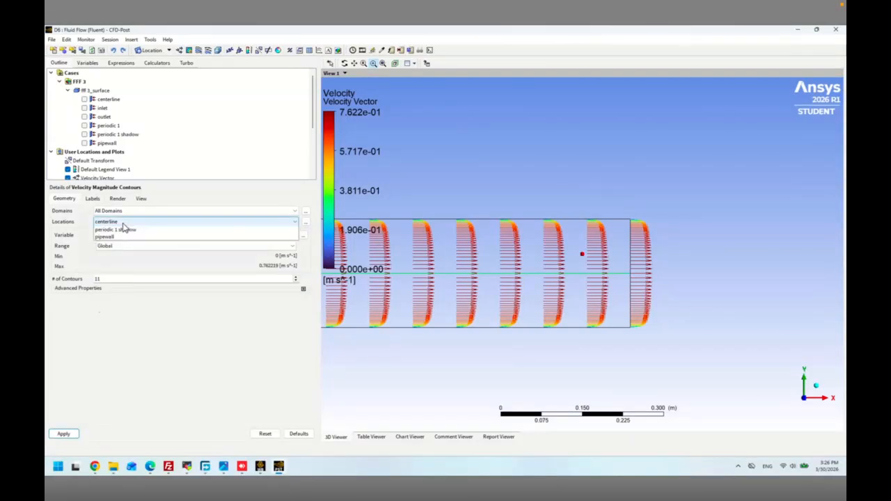
pyautogui.click(115, 257)
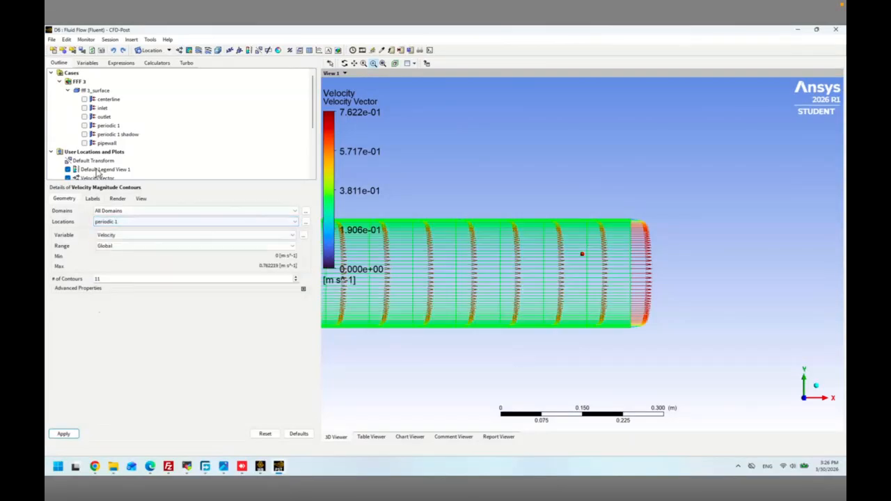
pyautogui.scroll(-4, 293, 138)
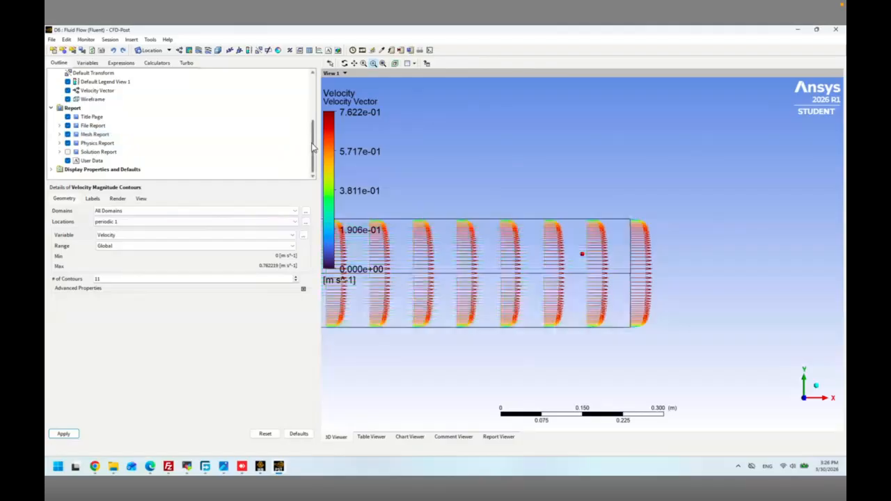
pyautogui.moveTo(312, 149); pyautogui.dragTo(312, 127)
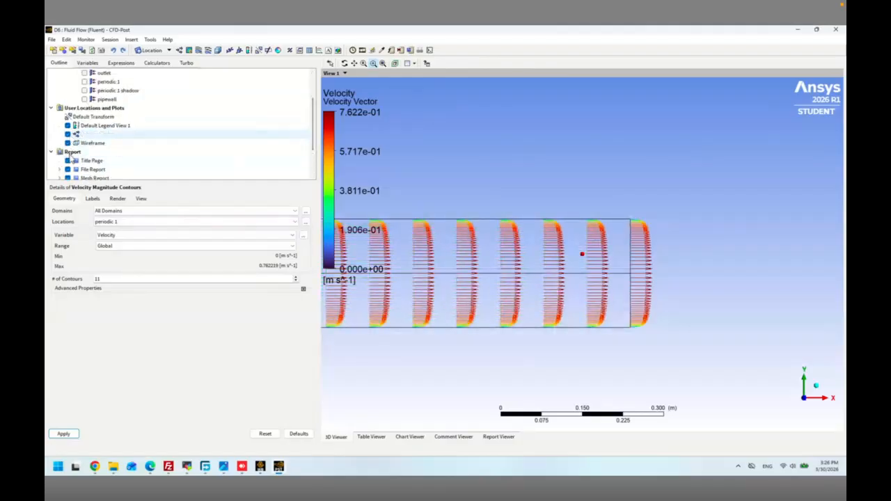
pyautogui.click(63, 433)
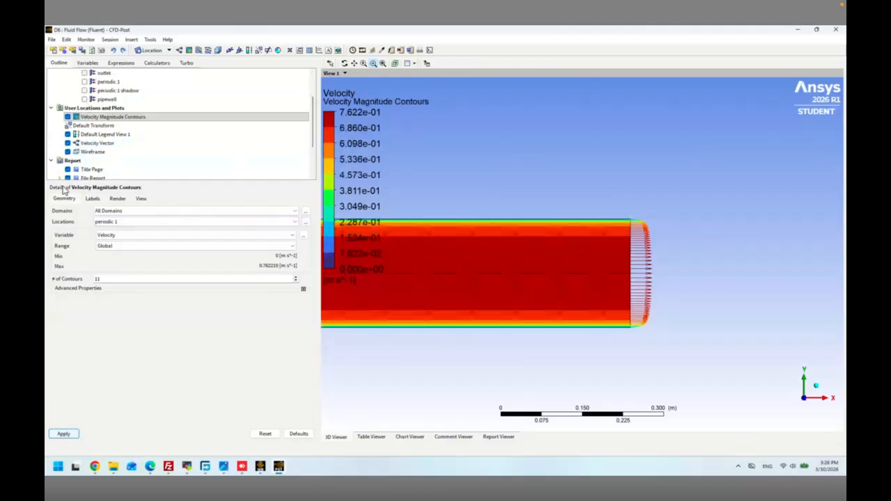
pyautogui.click(68, 143)
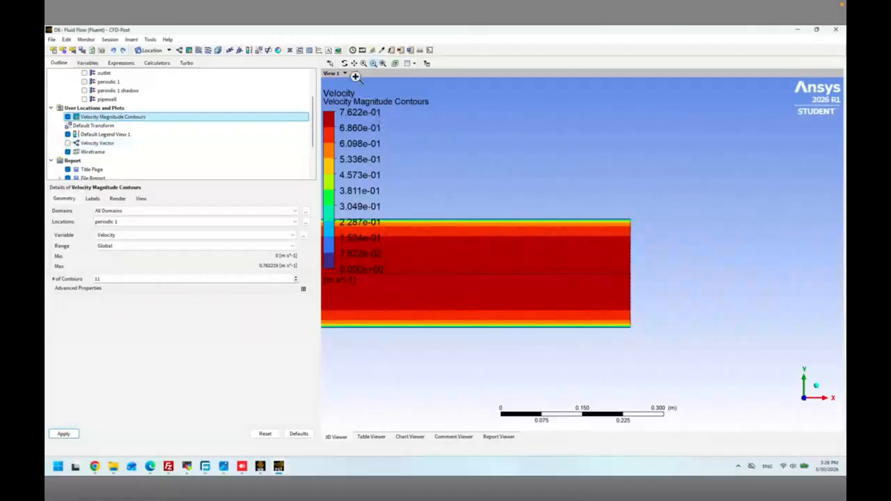
# - Examine the velocity magnitude contours close up at the pipe inlet and at the outlet
pyautogui.click(381, 64)
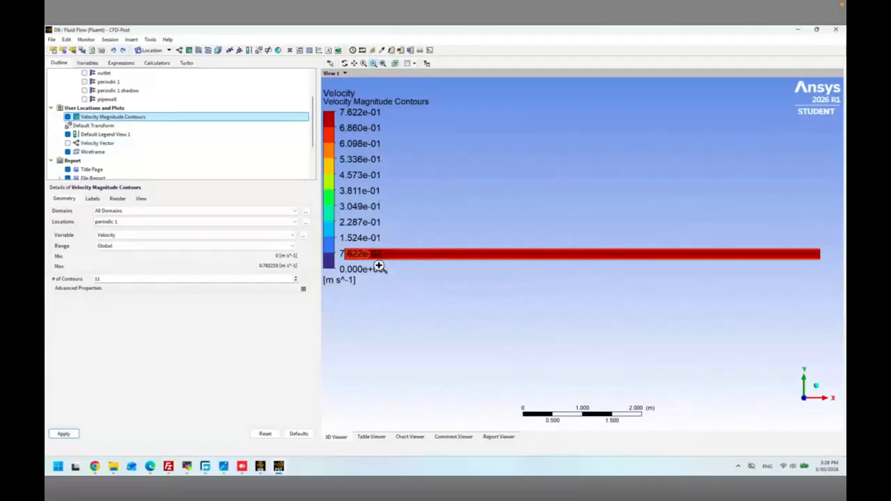
pyautogui.moveTo(379, 265); pyautogui.dragTo(332, 240)
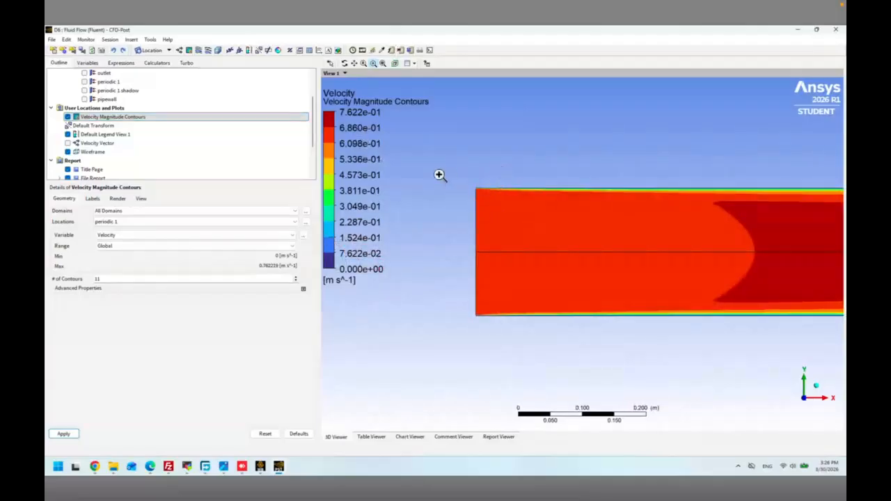
pyautogui.moveTo(439, 175); pyautogui.dragTo(844, 379)
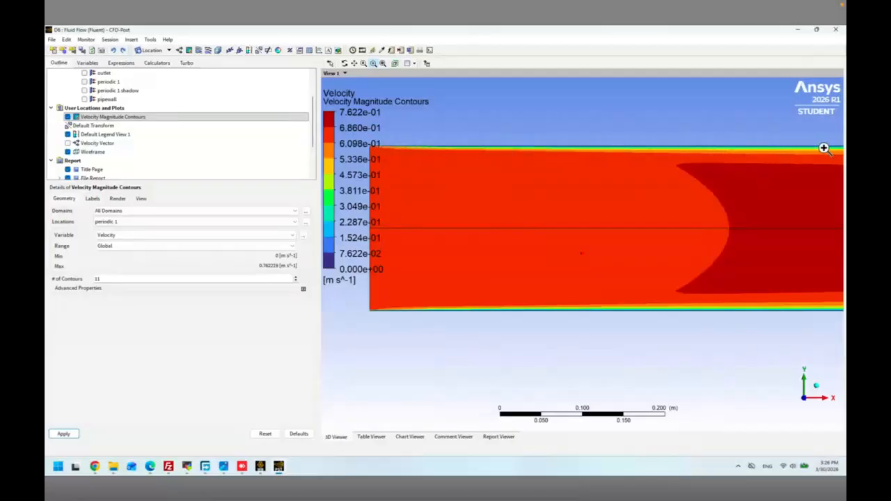
pyautogui.click(381, 64)
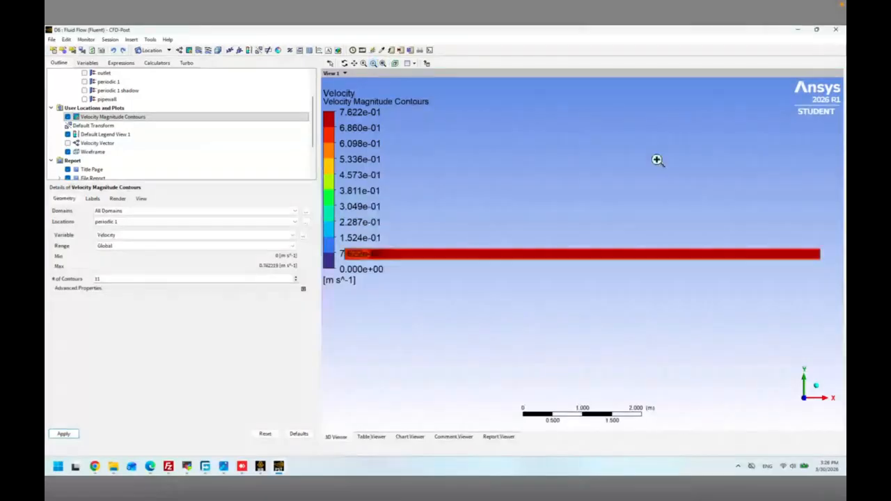
pyautogui.moveTo(802, 244); pyautogui.dragTo(825, 267)
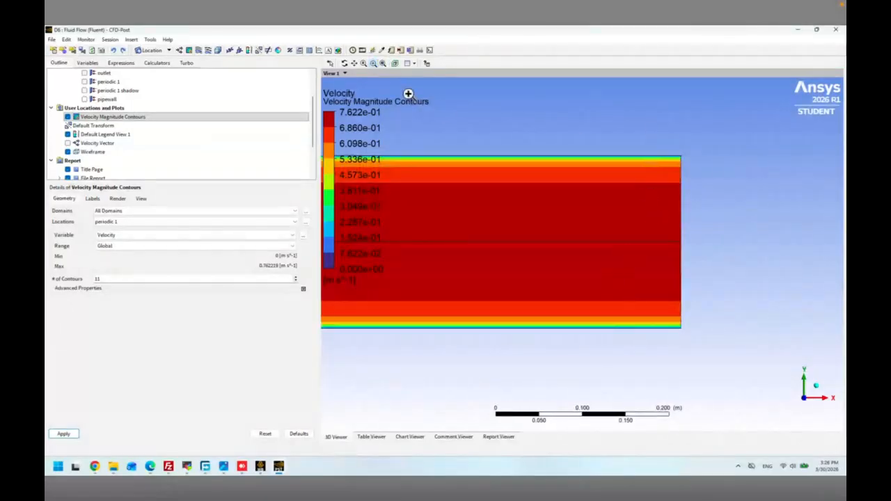
pyautogui.click(382, 64)
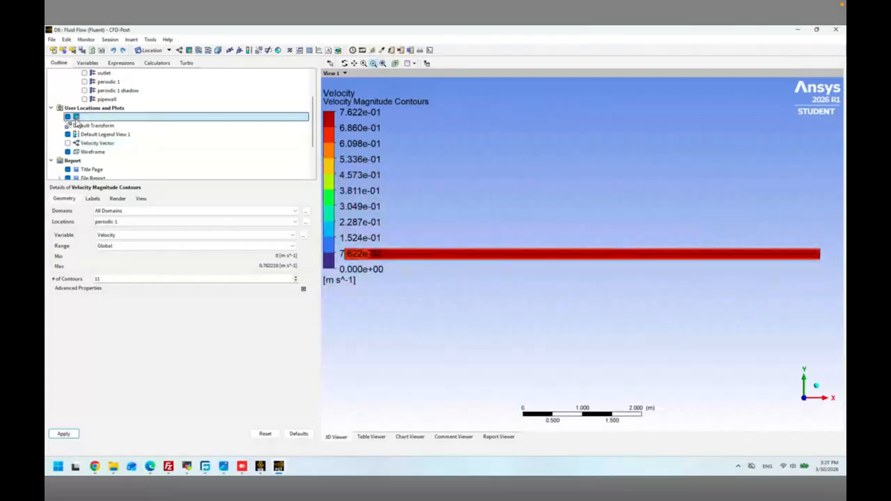
# - Hide the velocity contours and create a 3D streamline plot named Streamlines that starts from the inlet
pyautogui.click(67, 116)
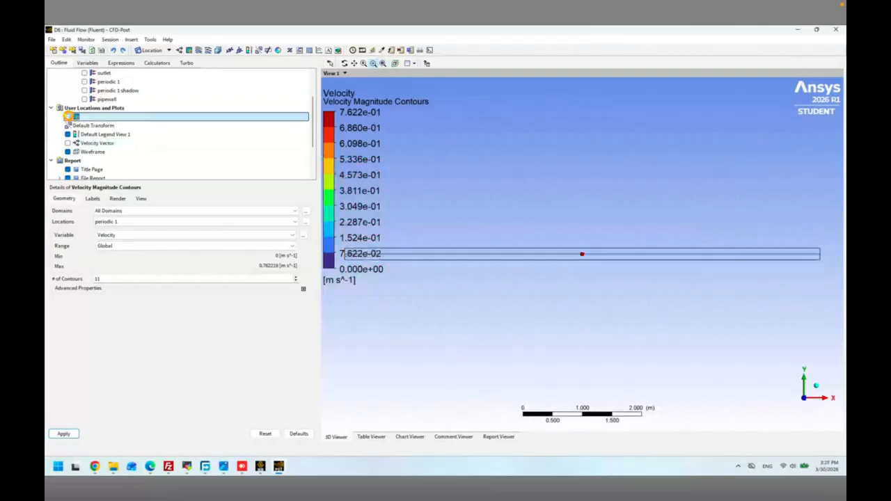
pyautogui.click(198, 51)
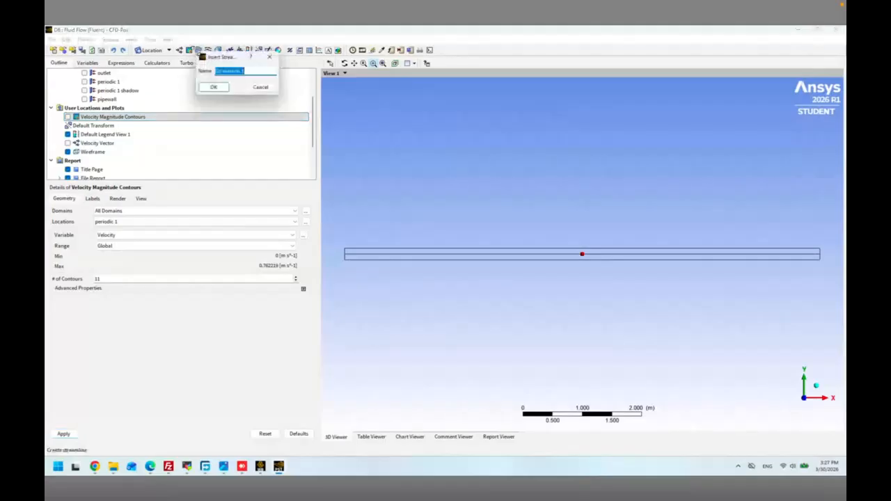
pyautogui.click(255, 70)
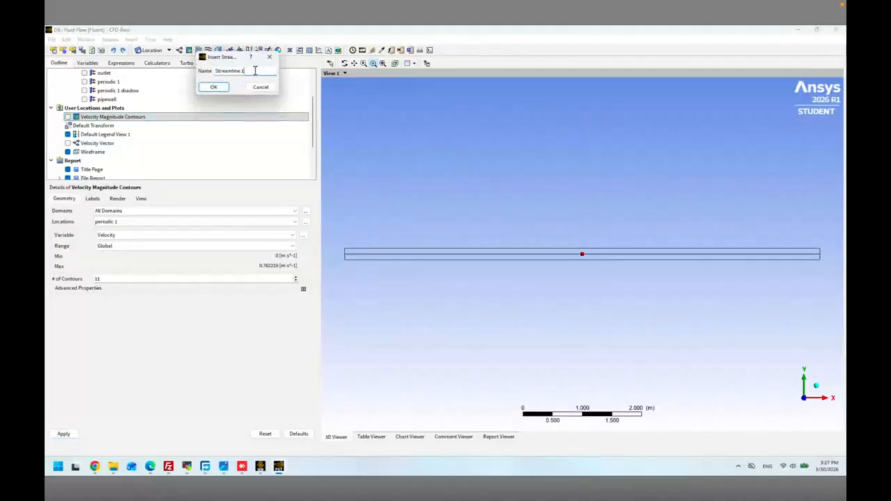
pyautogui.click(221, 87)
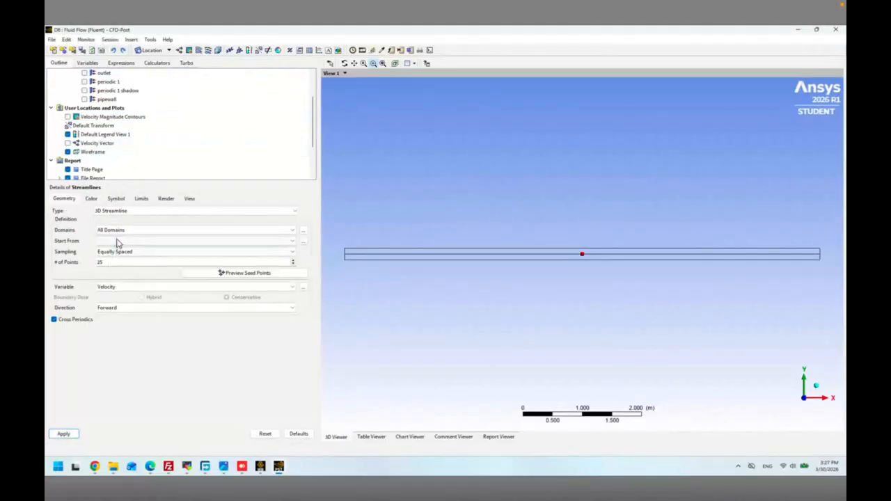
pyautogui.click(136, 242)
pyautogui.click(117, 254)
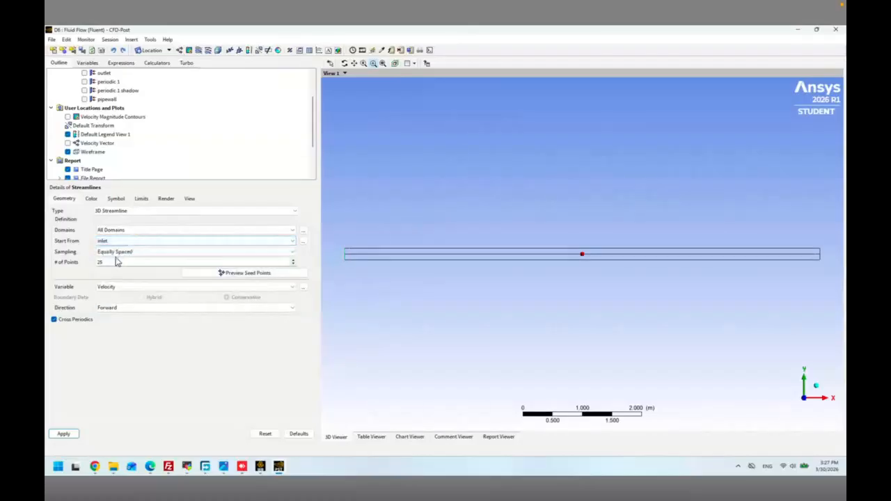
pyautogui.click(64, 433)
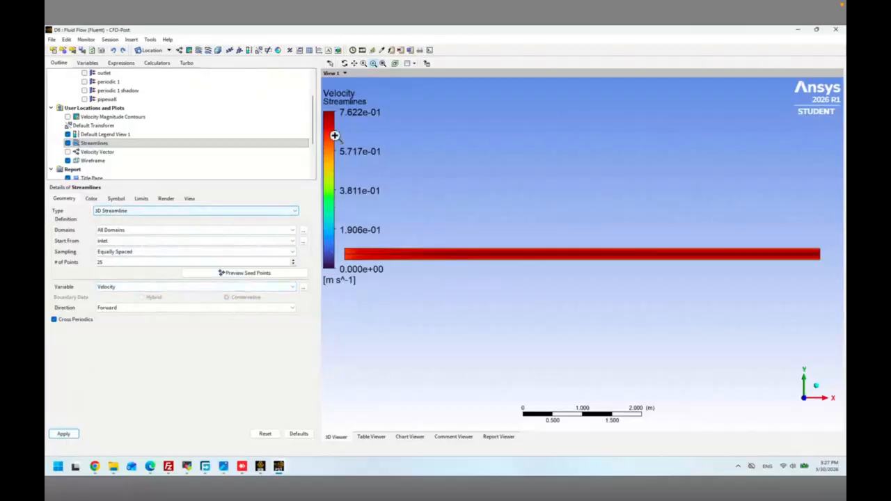
# - Examine the streamlines close up near the pipe inlet
pyautogui.moveTo(378, 273); pyautogui.dragTo(330, 236)
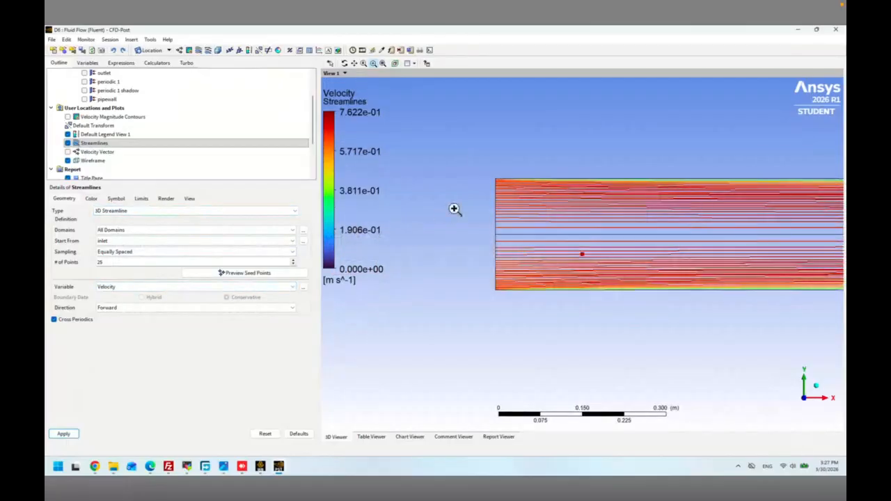
pyautogui.moveTo(457, 153); pyautogui.dragTo(592, 261)
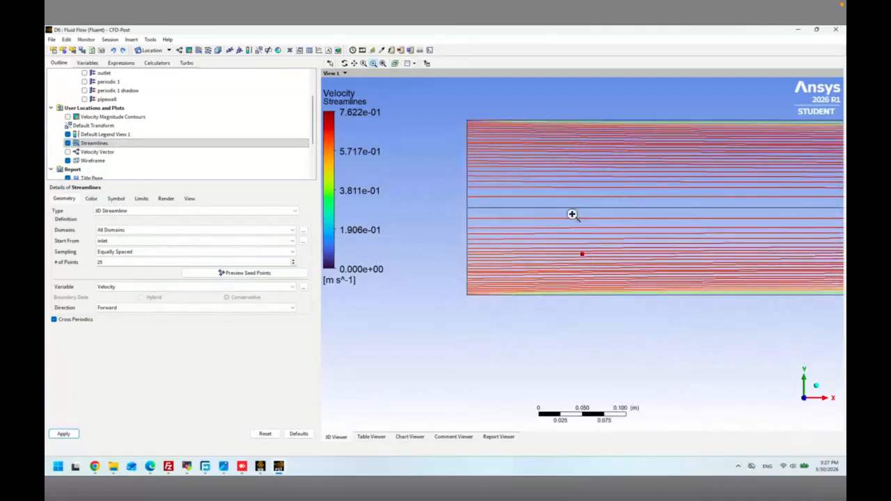
pyautogui.click(378, 63)
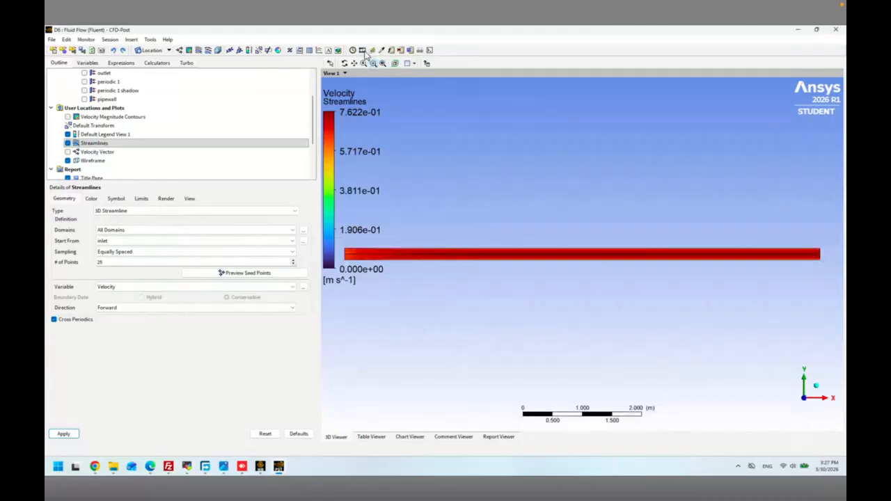
# - Run a slowed-down sweep animation of the streamlines with the repeat count limited to 5
pyautogui.click(362, 50)
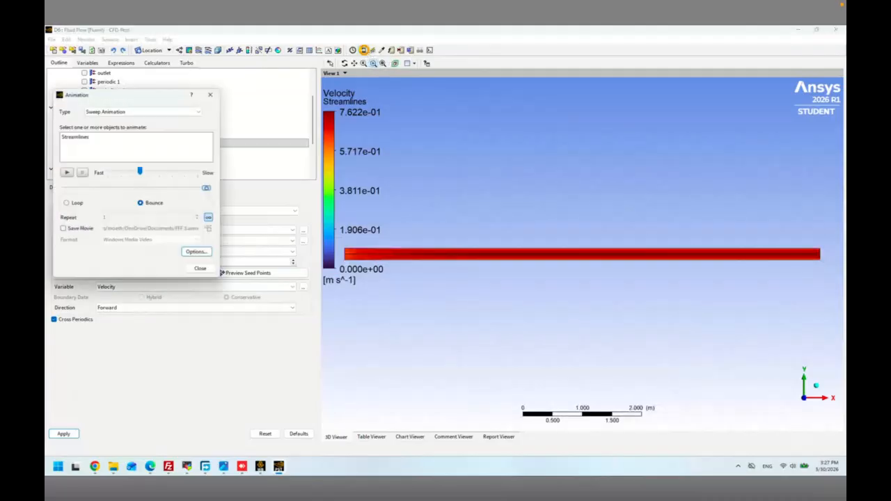
pyautogui.click(110, 137)
pyautogui.moveTo(138, 169); pyautogui.dragTo(175, 176)
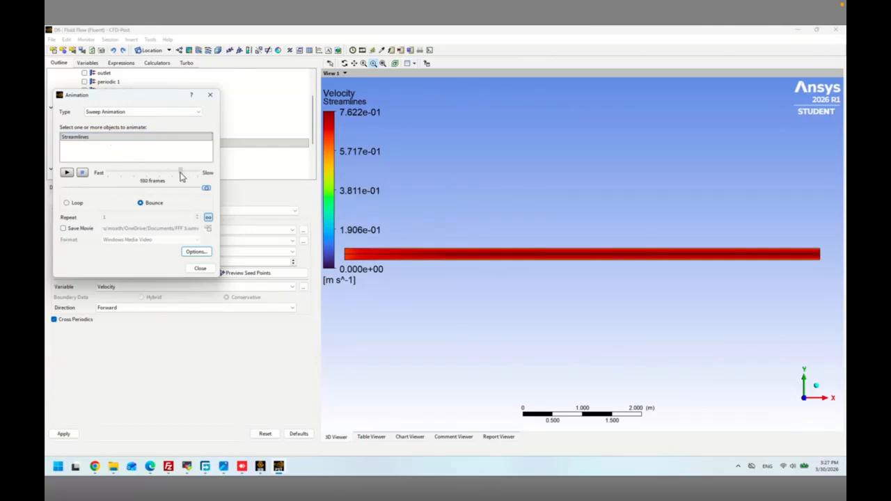
pyautogui.click(208, 218)
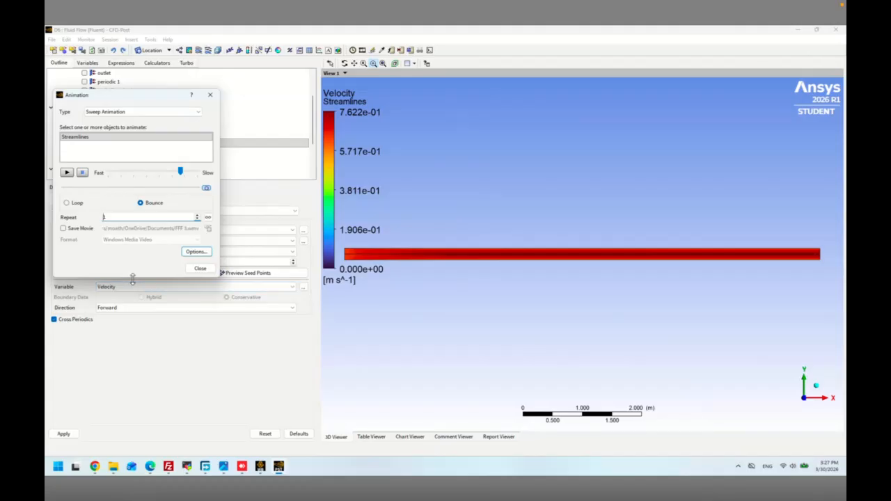
pyautogui.click(67, 173)
pyautogui.click(67, 173)
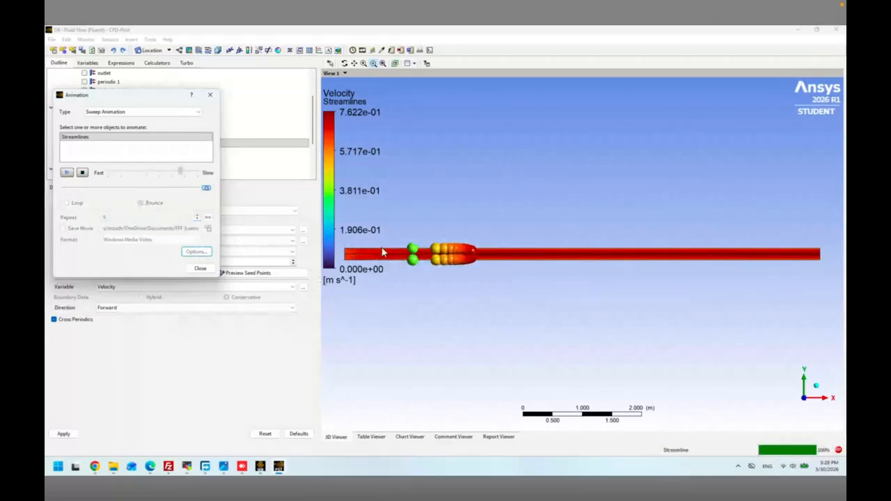
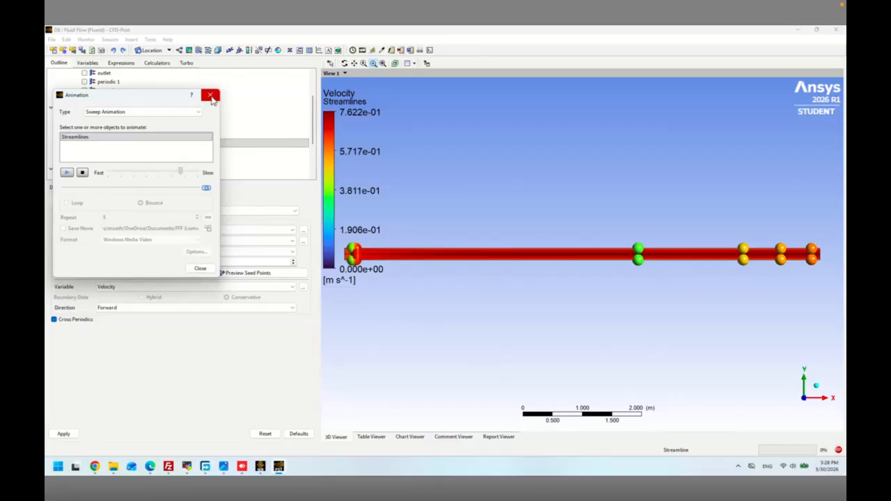
# - Stop and close the streamline animation, and try to hide the streamlines
pyautogui.click(839, 450)
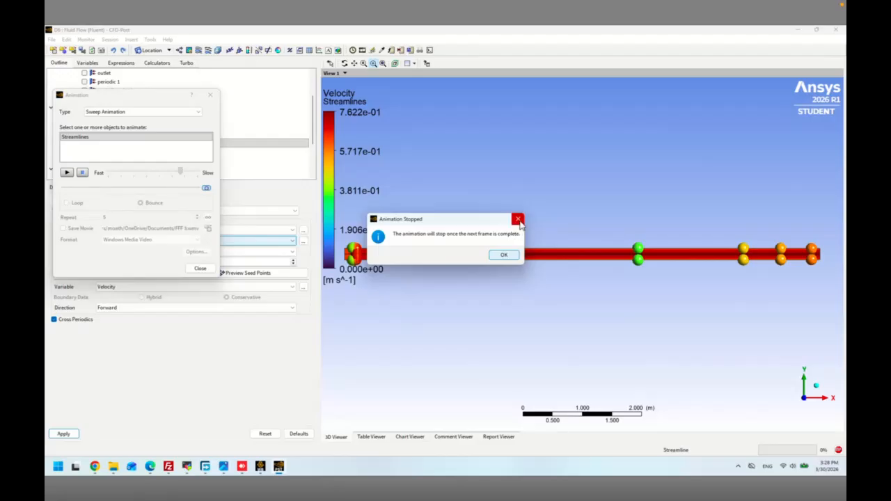
pyautogui.click(518, 220)
pyautogui.click(838, 451)
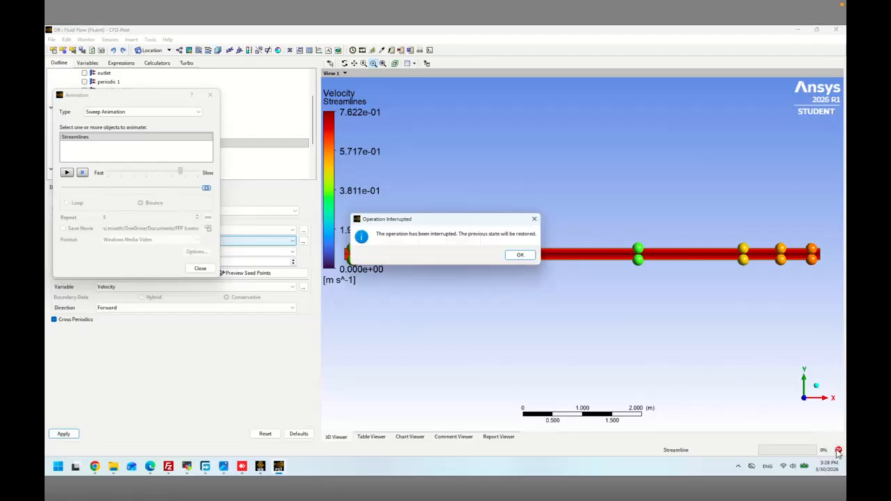
pyautogui.click(534, 219)
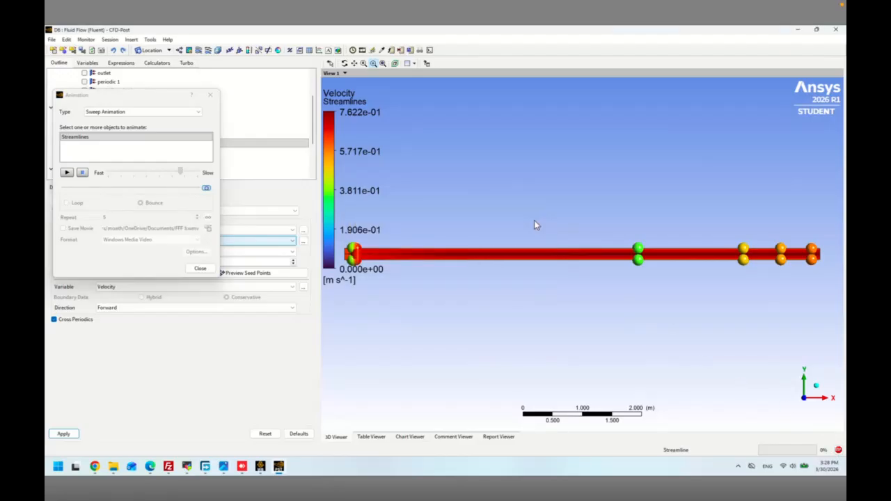
pyautogui.click(210, 96)
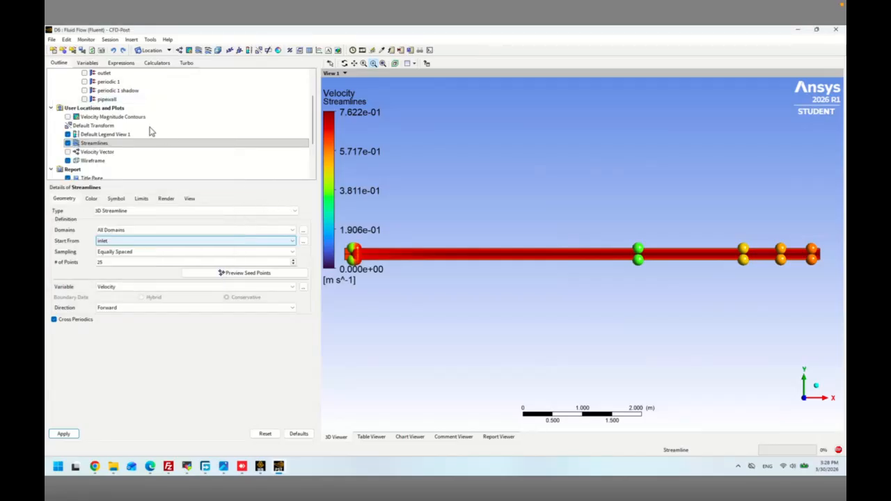
pyautogui.click(136, 143)
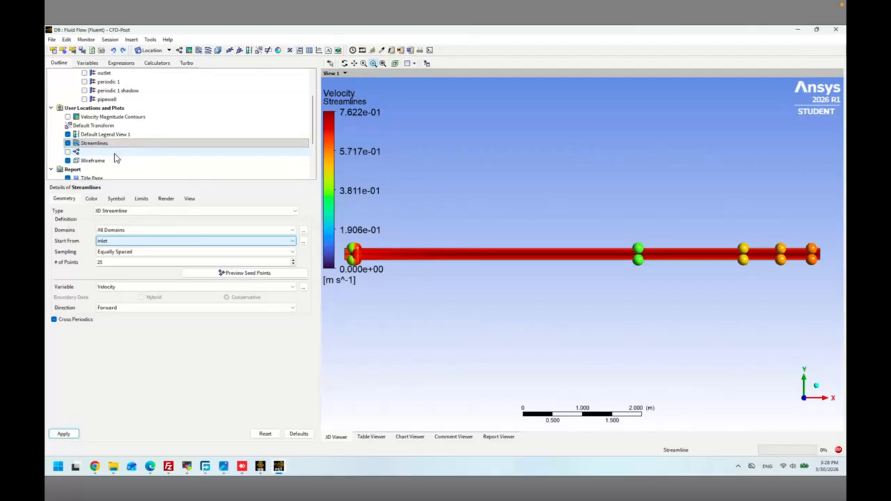
pyautogui.click(70, 144)
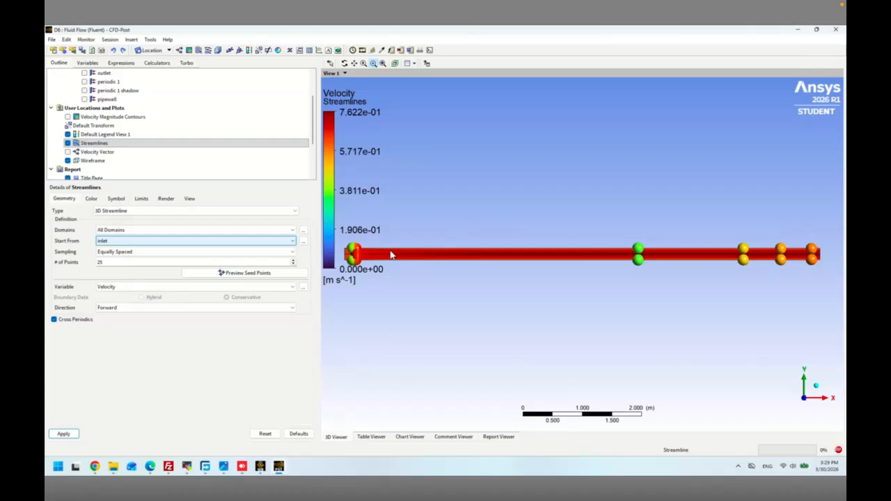
# - Search for Task Manager in Windows and open it
pyautogui.click(59, 467)
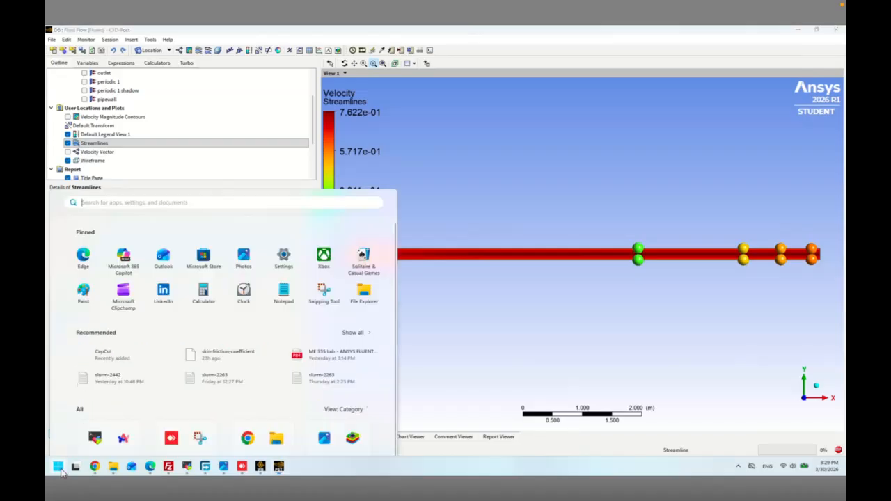
pyautogui.write('task manager')
pyautogui.press('Escape')
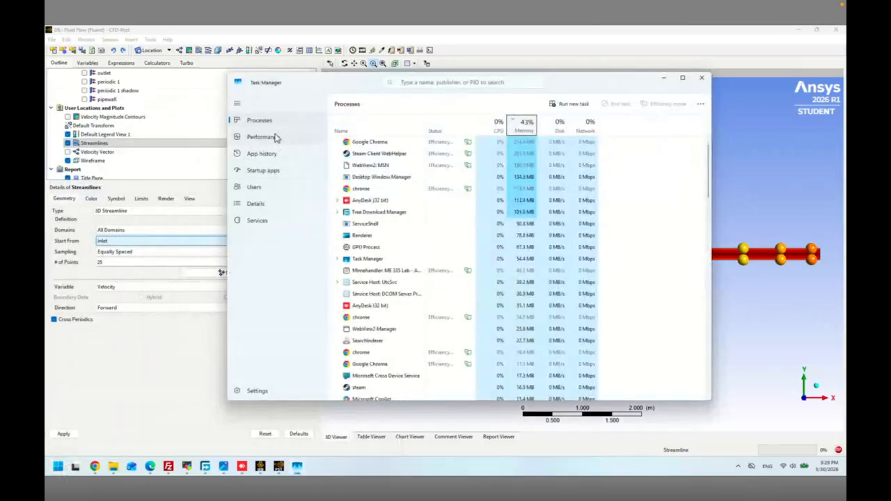
# - Check the computer's CPU performance in Task Manager and return to the results window
pyautogui.click(262, 137)
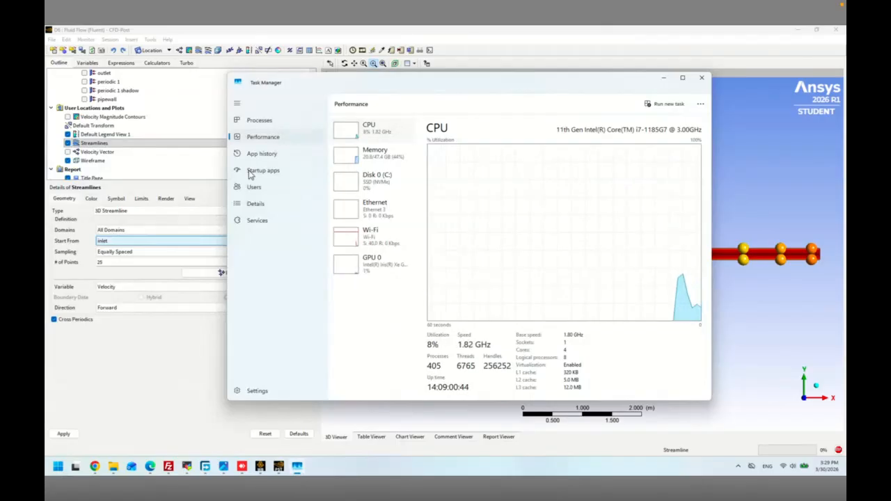
pyautogui.click(191, 327)
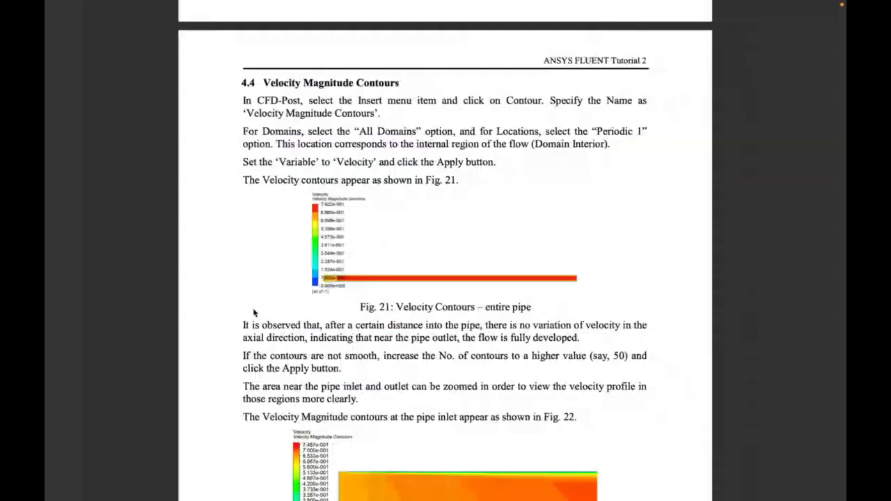
# - Read the tutorial's sections on velocity magnitude contours, creating a second Results node and plotting pressure versus axial distance
pyautogui.scroll(-3, 254, 313)
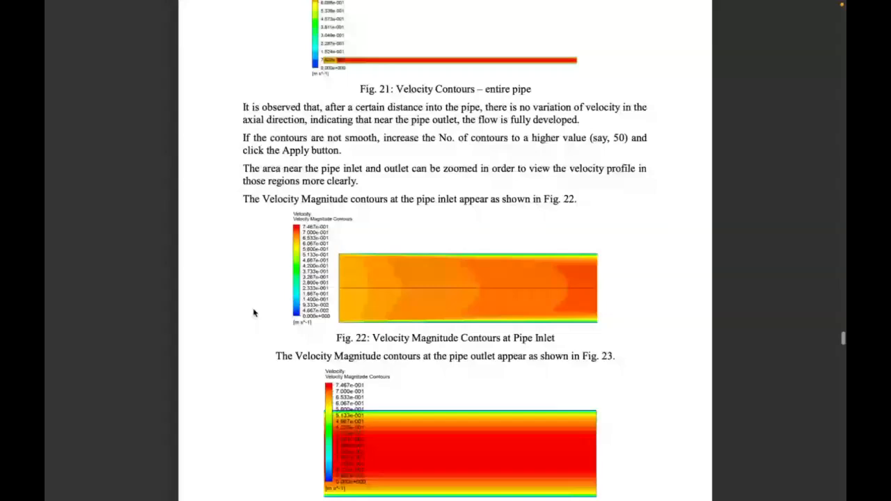
pyautogui.scroll(-10, 253, 310)
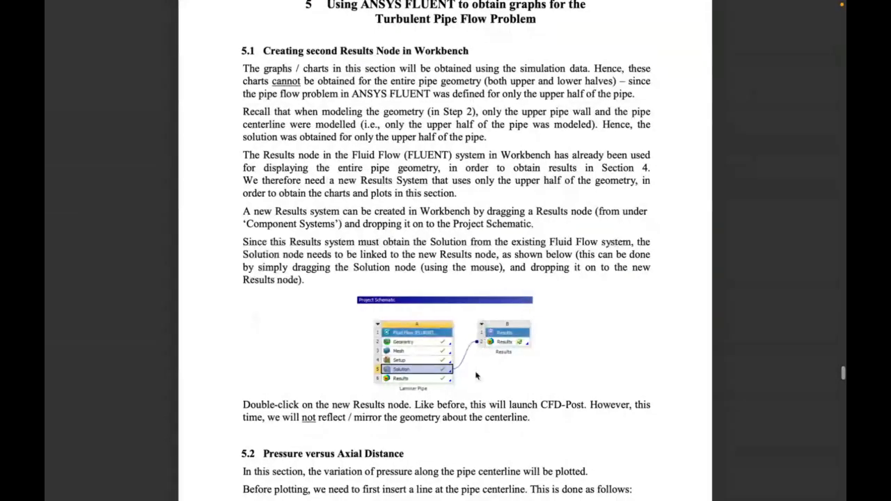
pyautogui.scroll(-1, 477, 376)
pyautogui.scroll(-5, 476, 376)
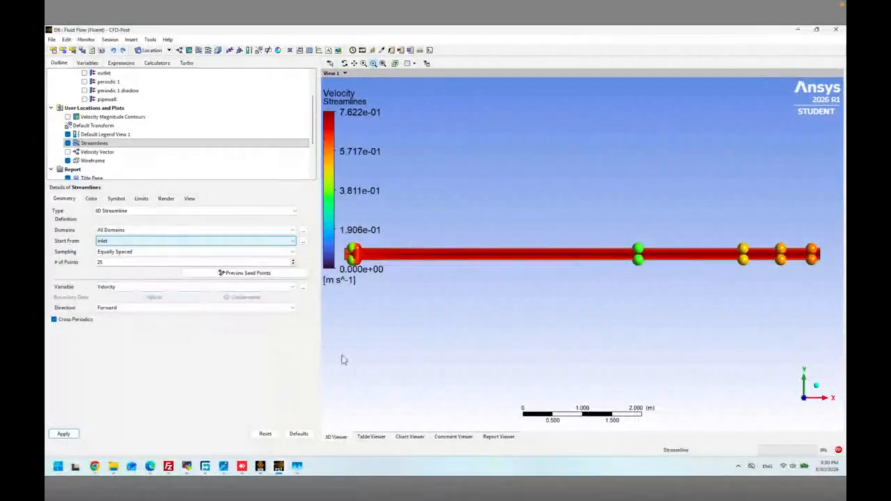
# - Interrupt the running streamline operation and dismiss its notice
pyautogui.click(838, 451)
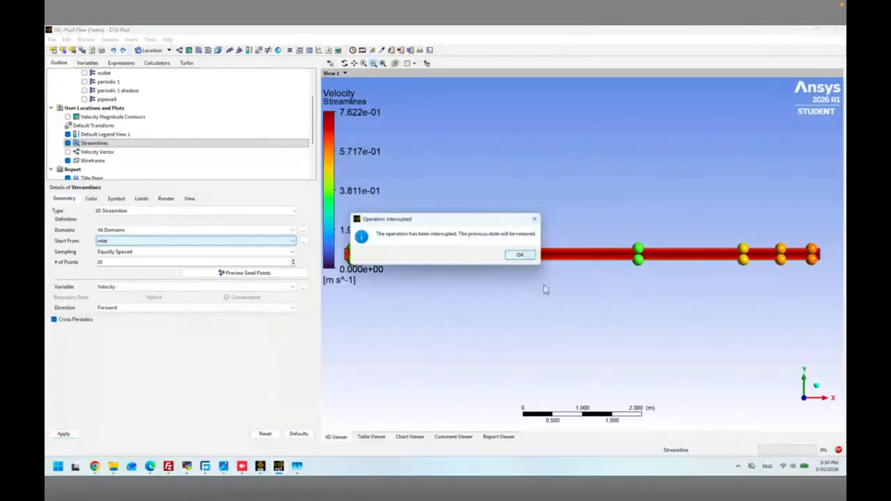
pyautogui.click(534, 219)
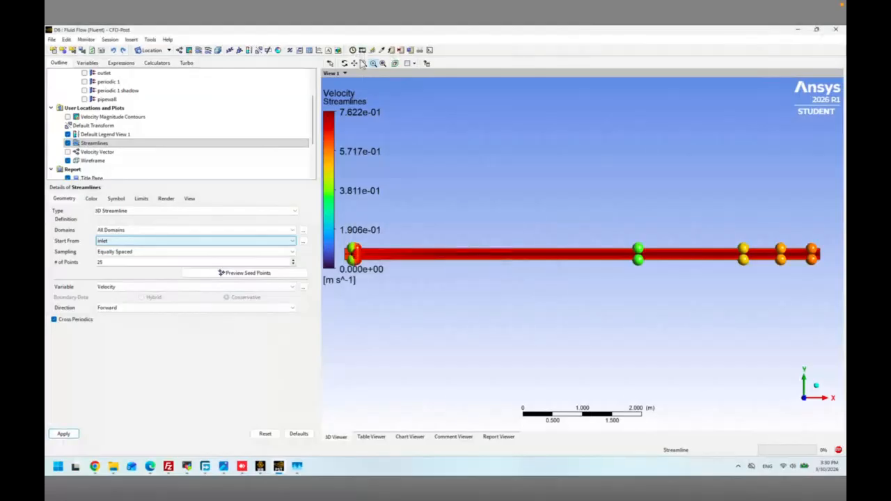
# - Switch to Task Manager and end the PostGui_ogl process
pyautogui.moveTo(281, 469)
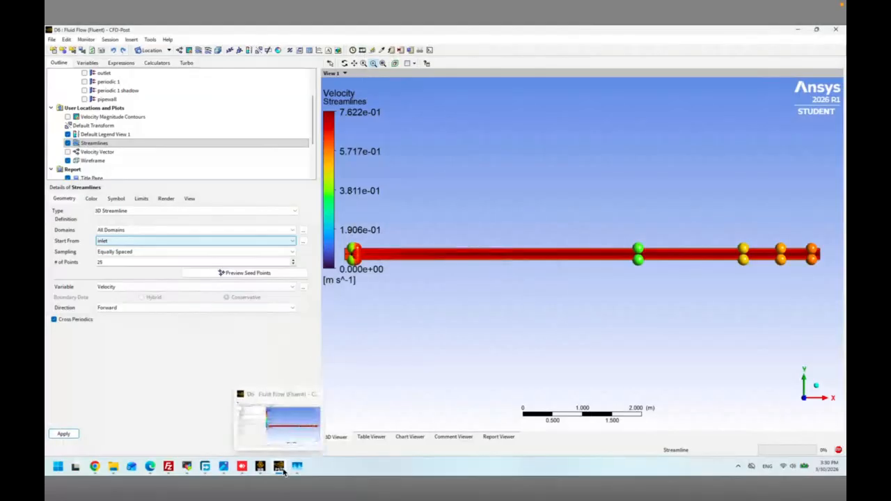
pyautogui.rightClick(282, 471)
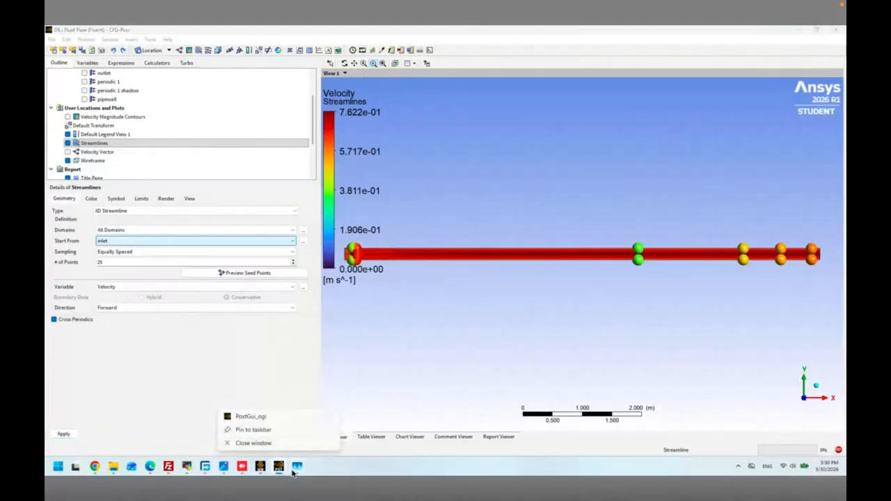
pyautogui.click(297, 466)
pyautogui.click(275, 125)
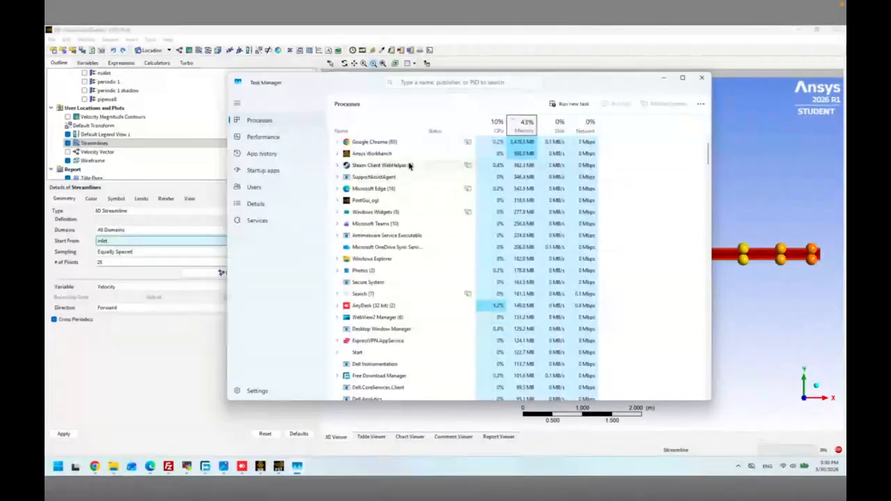
pyautogui.click(411, 201)
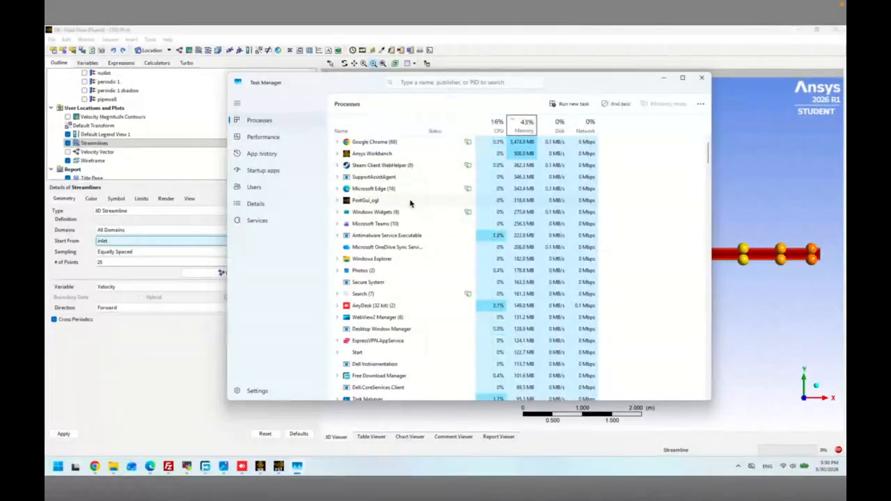
pyautogui.click(411, 202)
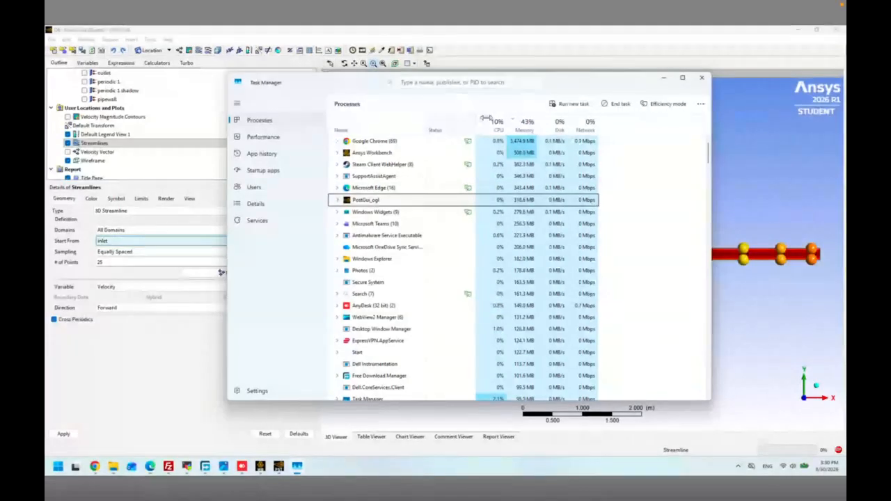
pyautogui.click(613, 104)
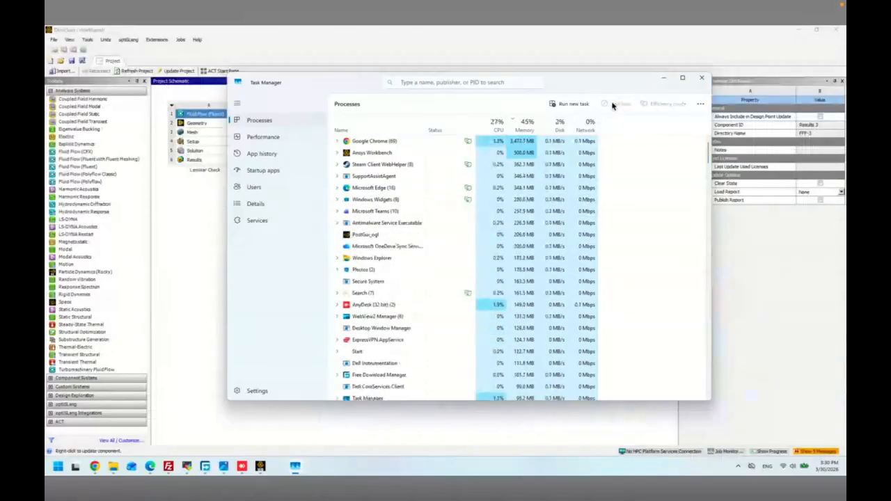
# - Reopen the Results of system D from Workbench in a maximized CFD-Post window, with the pipe viewed along the Z axis
pyautogui.click(369, 423)
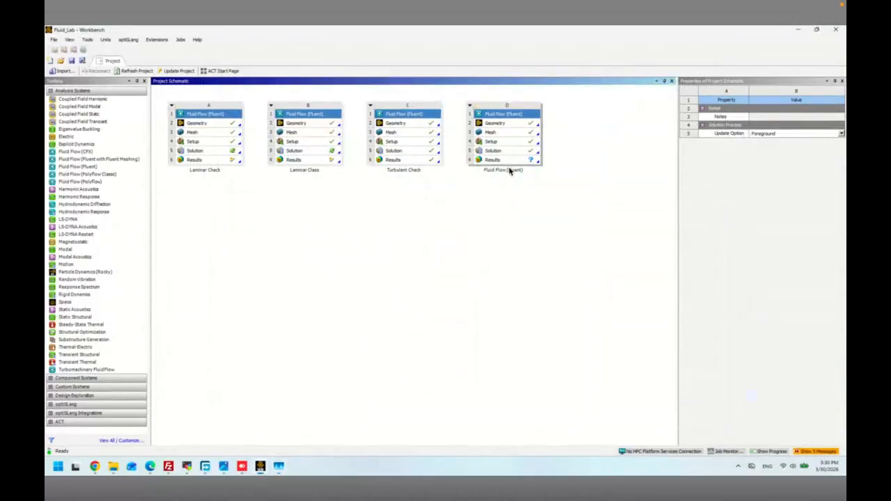
pyautogui.doubleClick(505, 161)
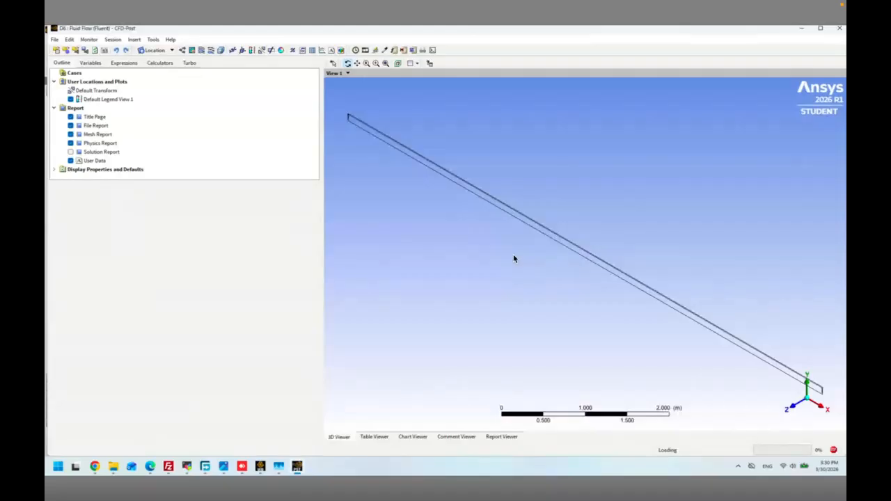
pyautogui.click(818, 28)
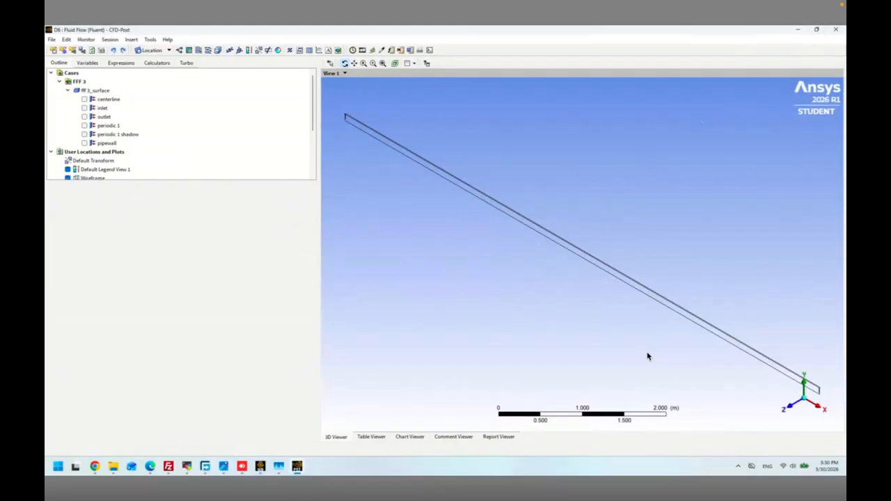
pyautogui.click(786, 409)
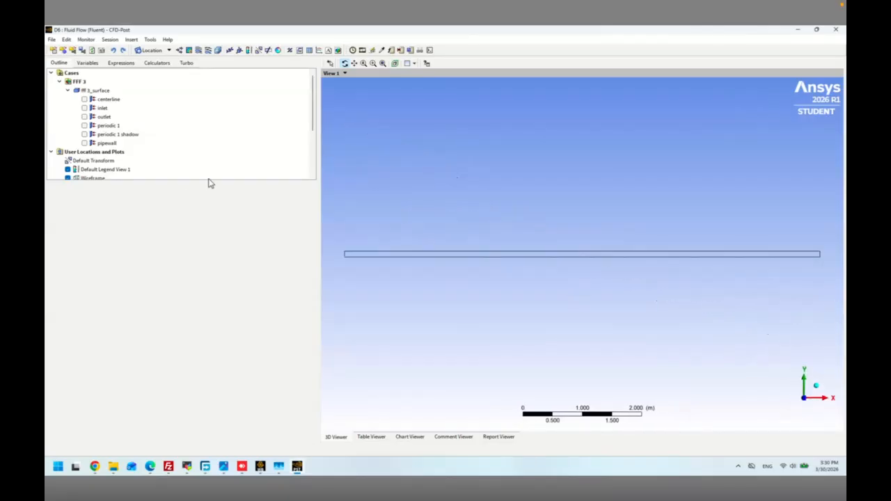
# - Insert a line location named Centerline
pyautogui.click(167, 52)
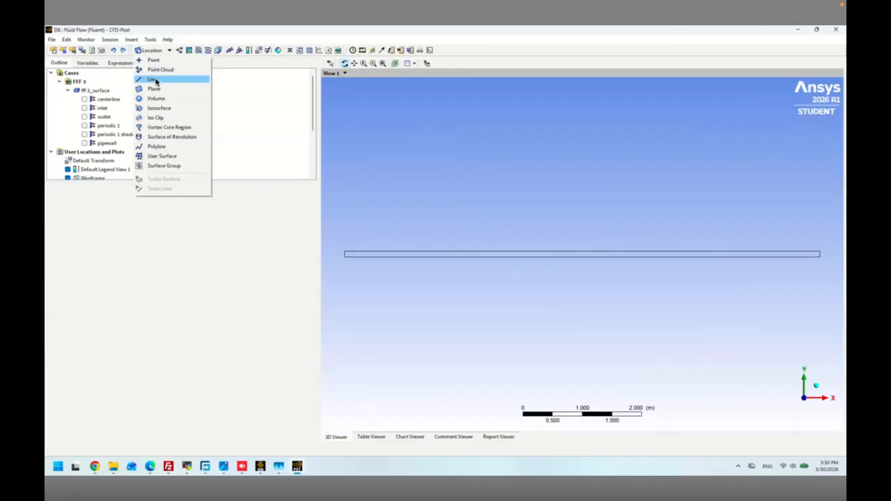
pyautogui.click(153, 79)
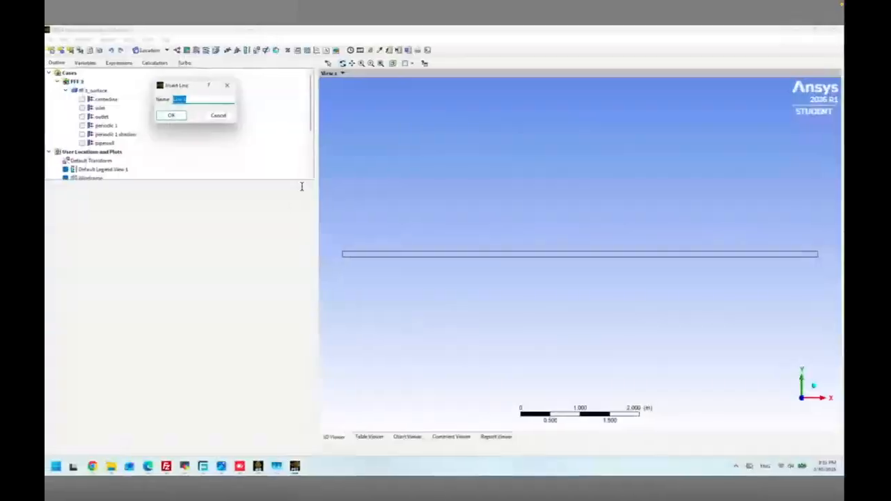
pyautogui.write('Centerline')
pyautogui.press('Return')
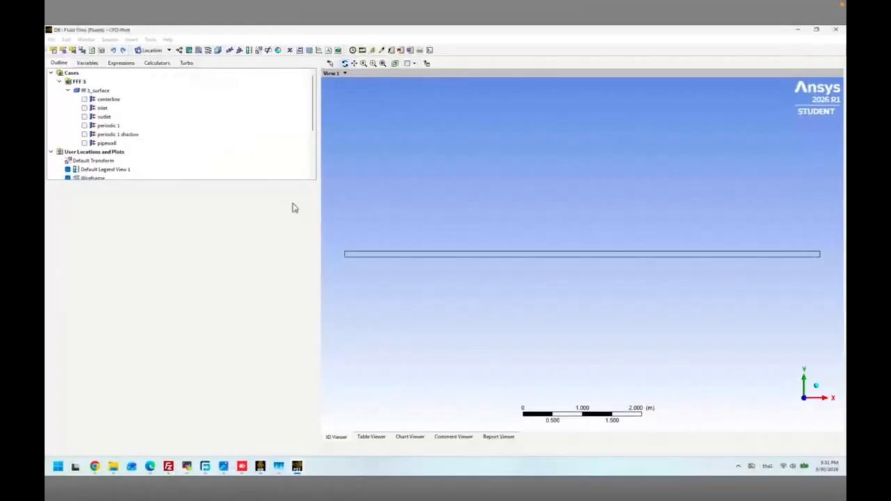
# - Define the Centerline with its second point at 8, 0, 0 and 100 samples, and apply it
pyautogui.moveTo(115, 253); pyautogui.dragTo(92, 255)
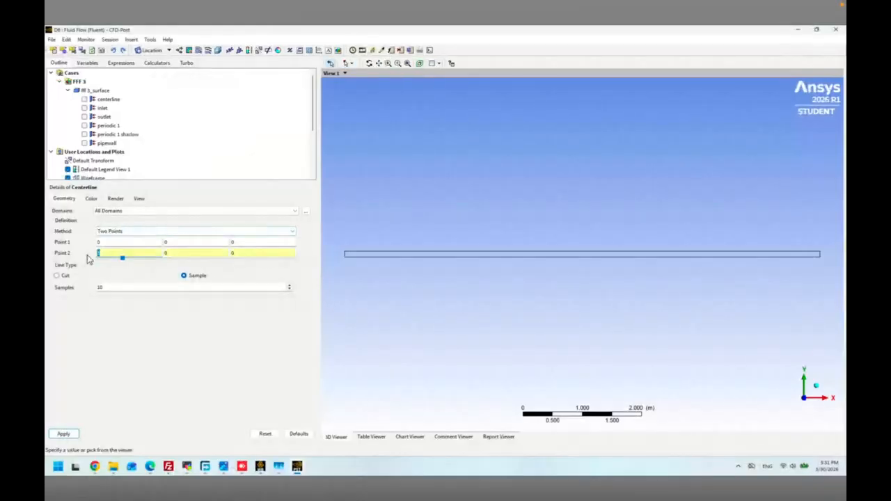
pyautogui.write('8')
pyautogui.press('BackSpace')
pyautogui.write('8')
pyautogui.click(119, 286)
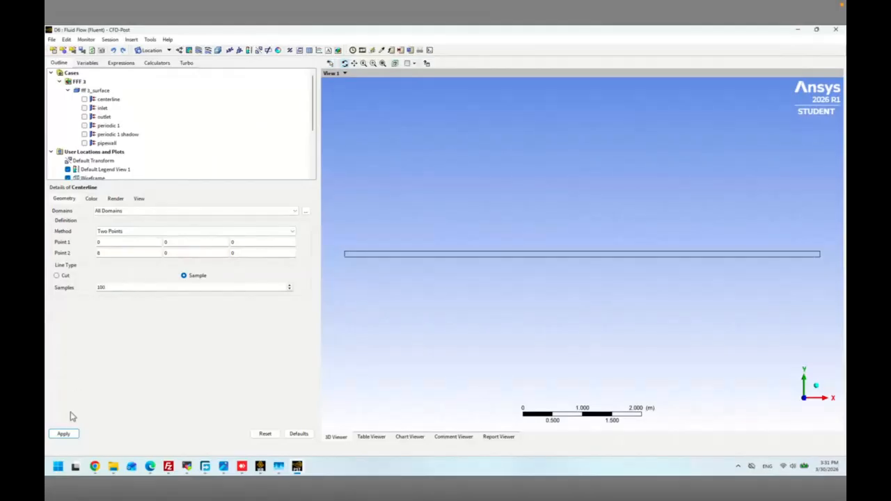
pyautogui.click(63, 433)
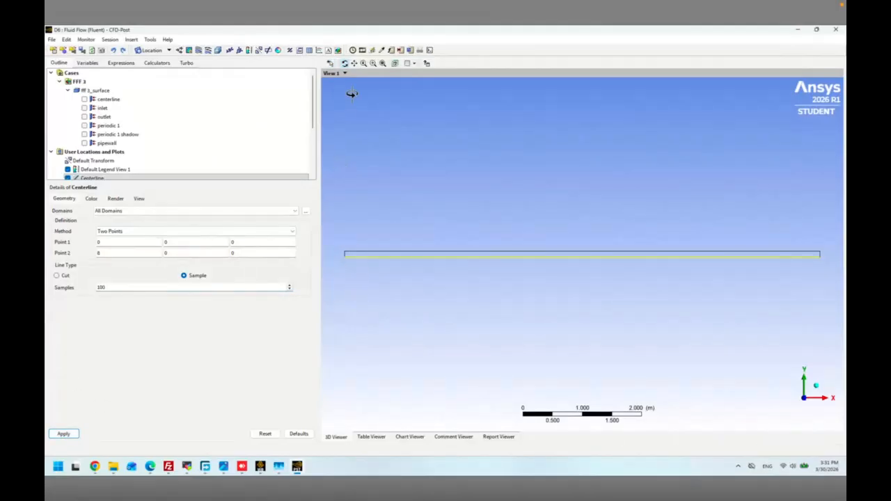
pyautogui.click(333, 64)
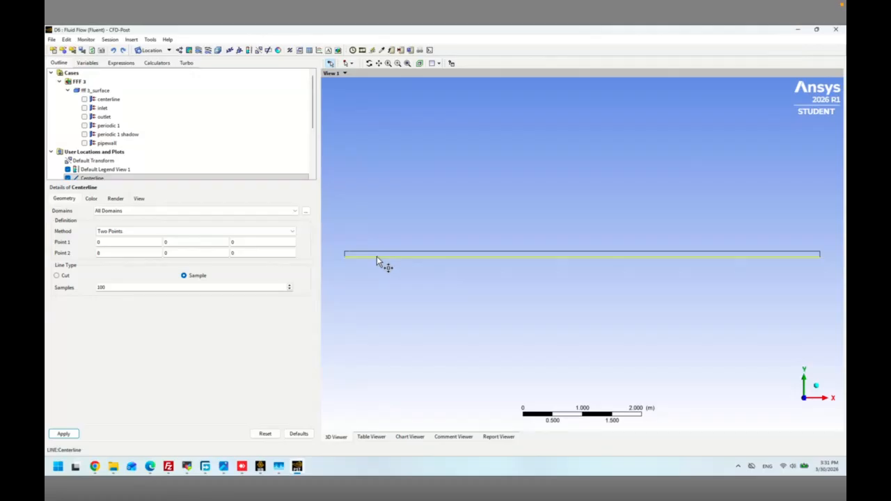
pyautogui.rightClick(375, 257)
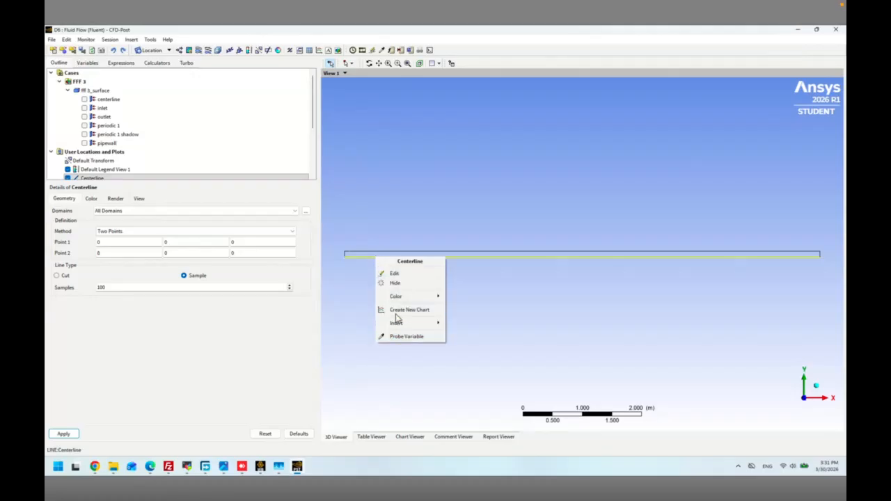
pyautogui.click(360, 273)
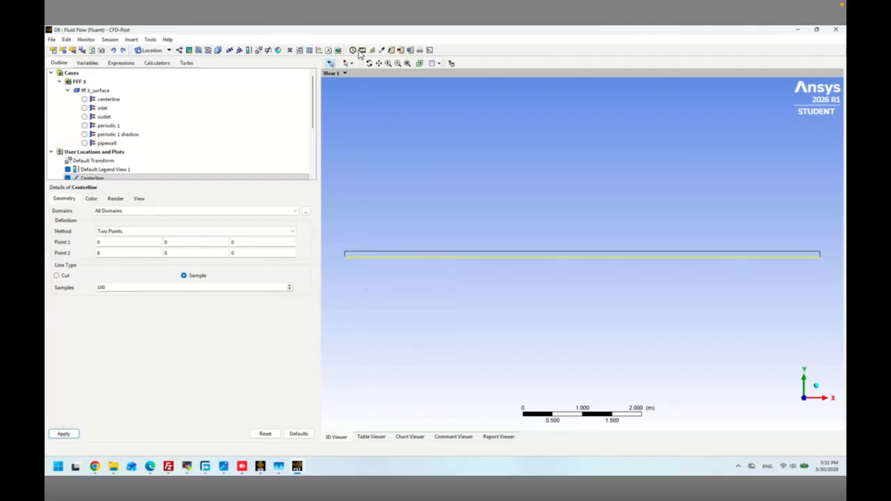
# - Reflect the pipe wireframe about its lower edge, hiding the Centerline line to select the wireframe and showing it again
pyautogui.click(398, 64)
pyautogui.moveTo(343, 239); pyautogui.dragTo(385, 276)
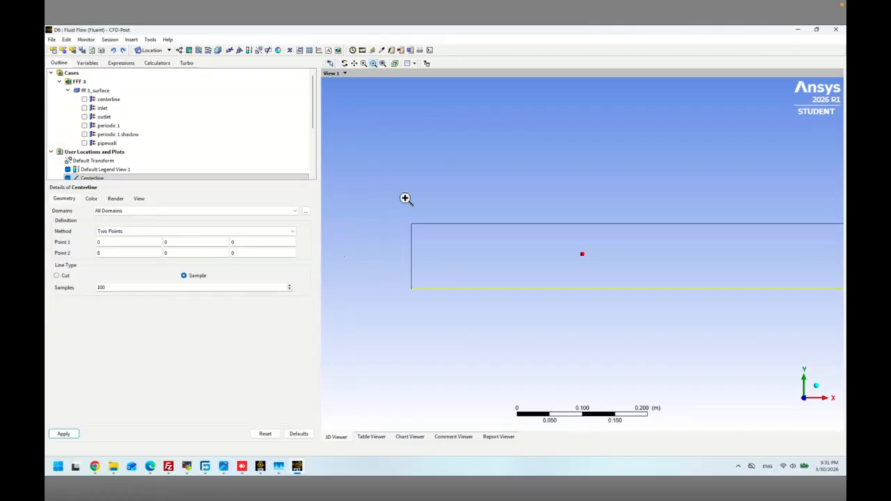
pyautogui.click(330, 63)
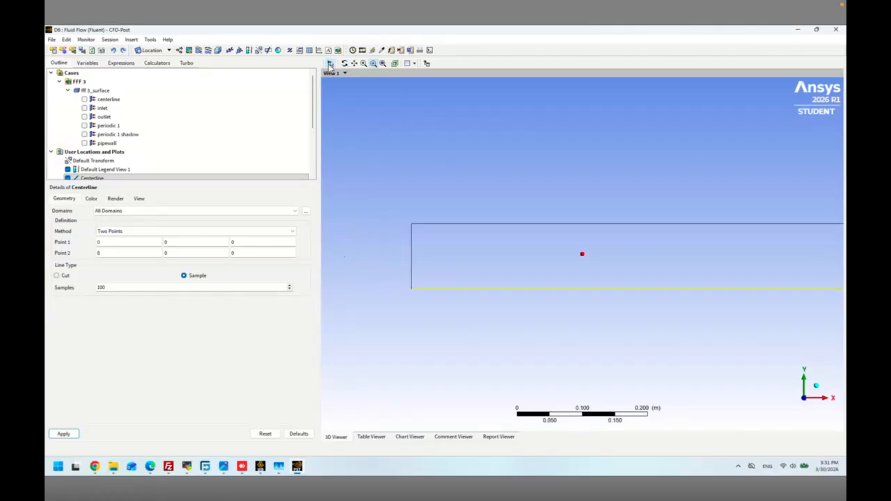
pyautogui.click(68, 179)
pyautogui.click(443, 291)
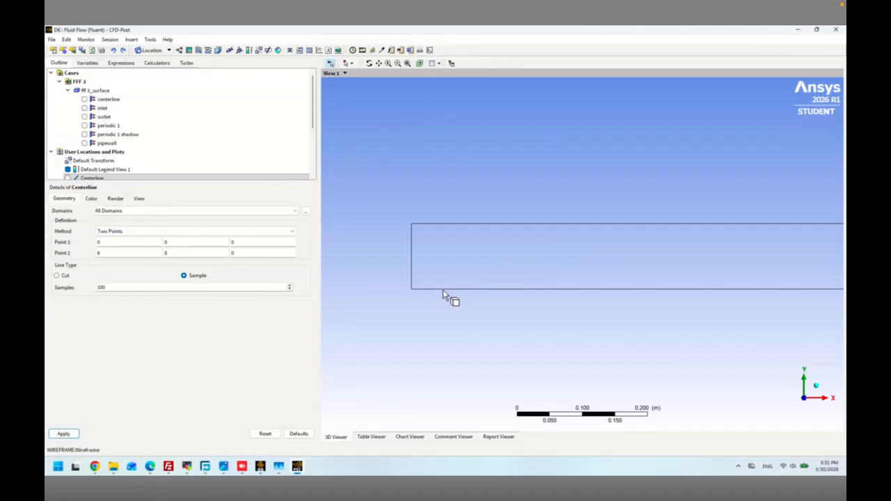
pyautogui.rightClick(443, 291)
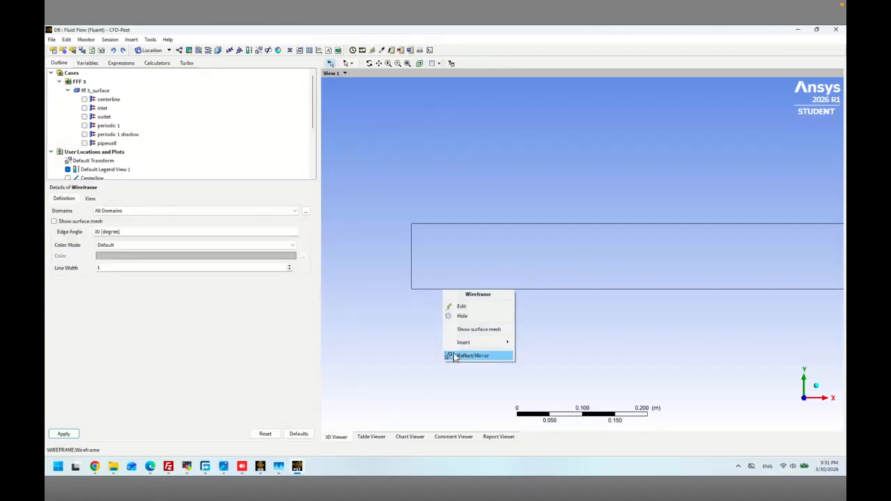
pyautogui.click(463, 355)
pyautogui.click(456, 251)
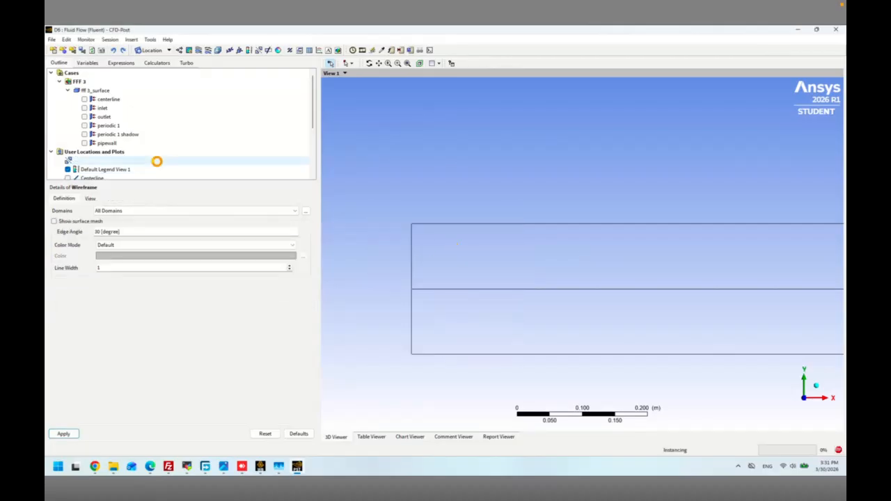
pyautogui.click(67, 179)
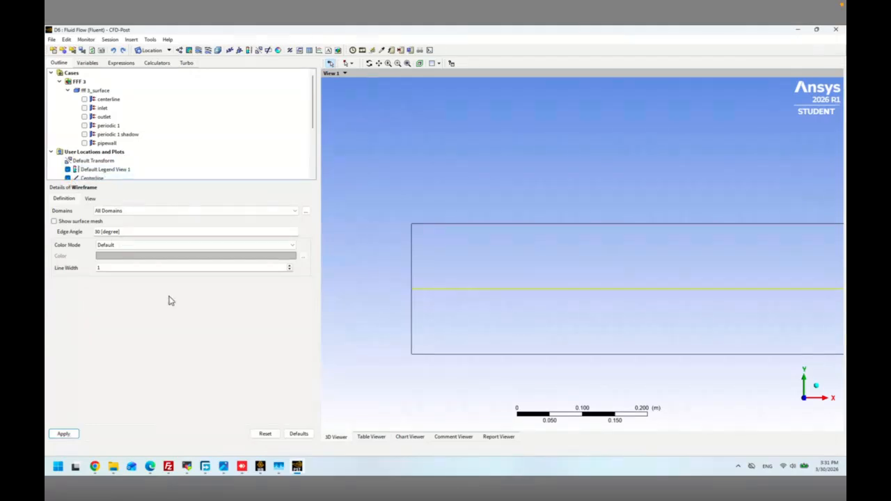
# - Insert a chart named Axial Pressure Variation
pyautogui.click(328, 50)
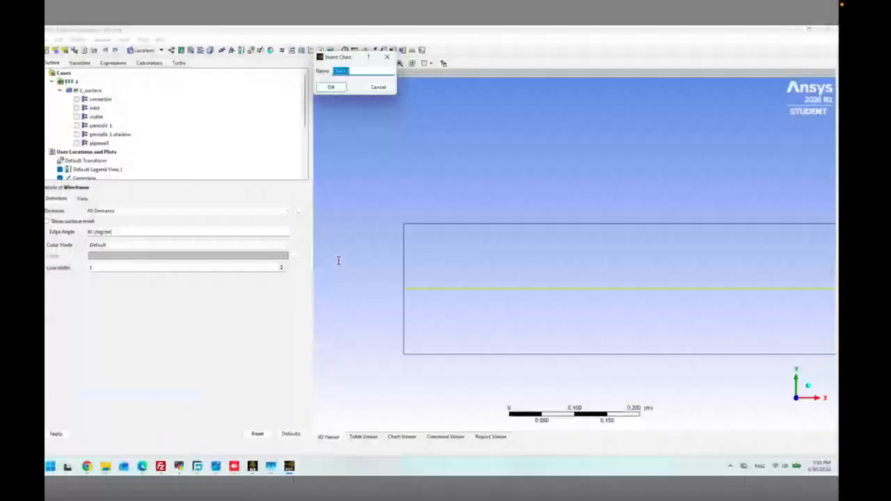
pyautogui.write('axi')
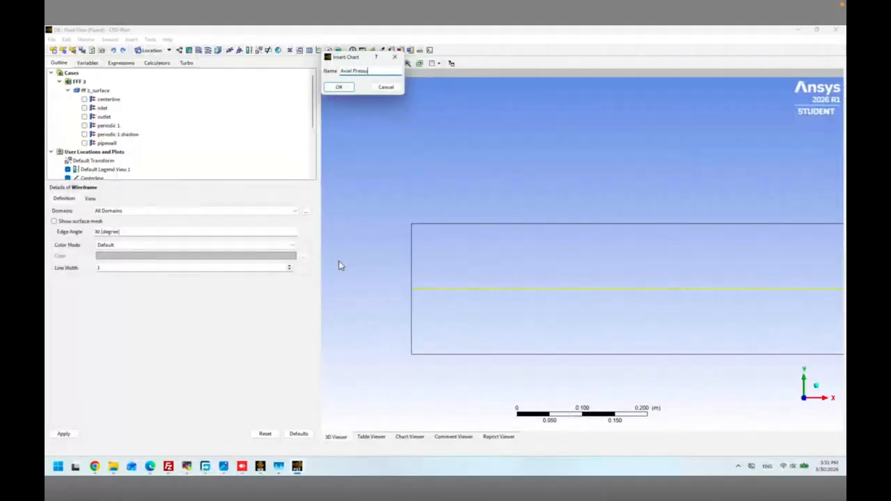
pyautogui.write('on')
pyautogui.press('Return')
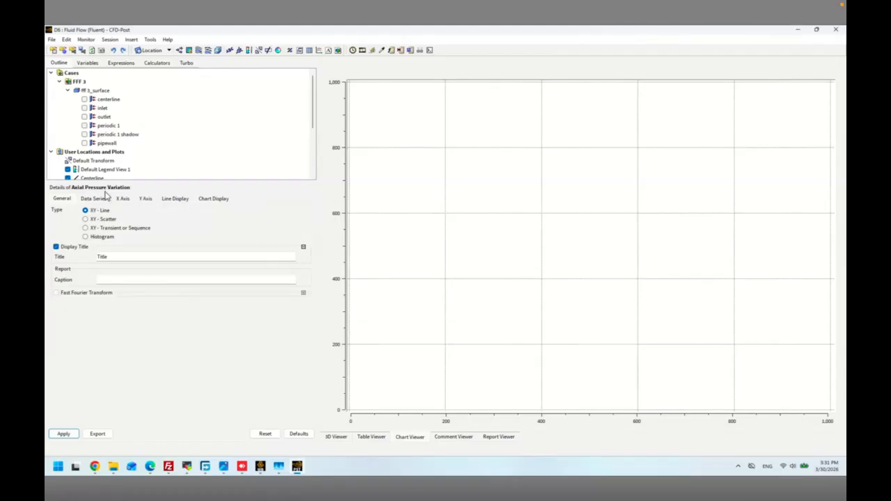
# - Set the location of the Axial Pressure Variation chart's data series to Centerline
pyautogui.click(104, 198)
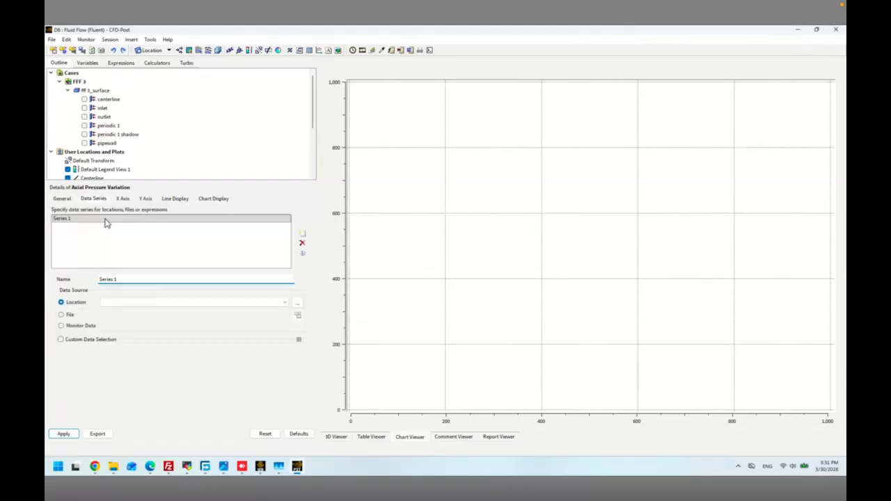
pyautogui.click(113, 302)
pyautogui.click(114, 312)
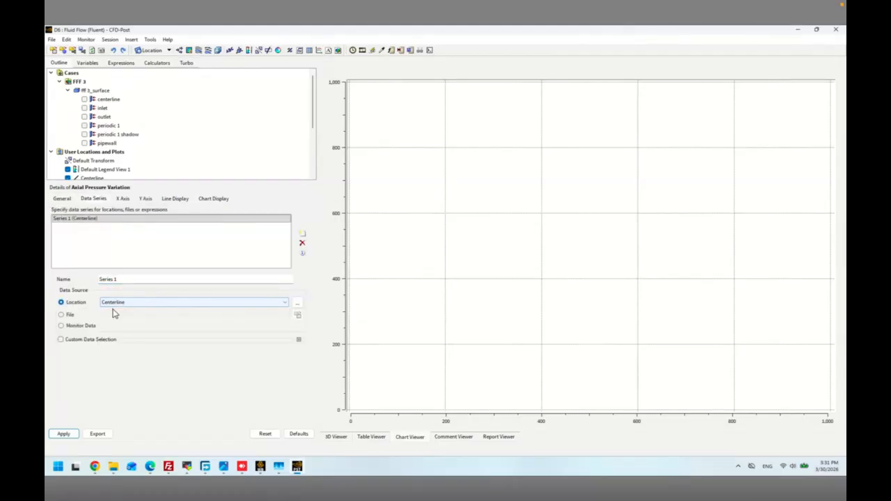
# - Set the chart's X axis variable to X and keep Pressure as the Y axis variable, and apply the chart
pyautogui.click(122, 199)
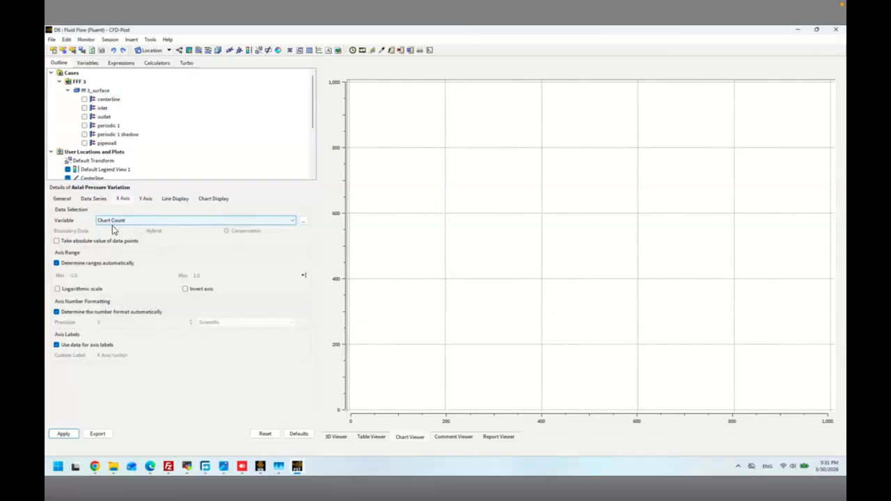
pyautogui.click(115, 220)
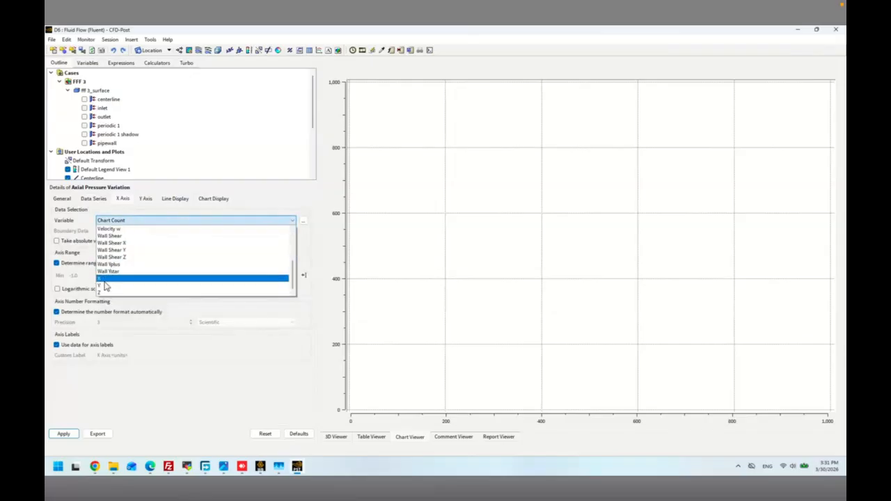
pyautogui.click(105, 279)
pyautogui.click(137, 220)
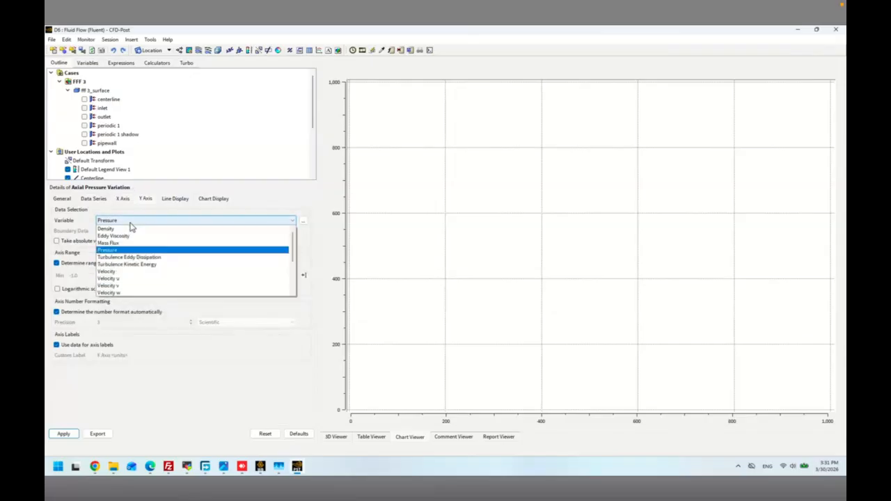
pyautogui.click(133, 222)
pyautogui.click(63, 434)
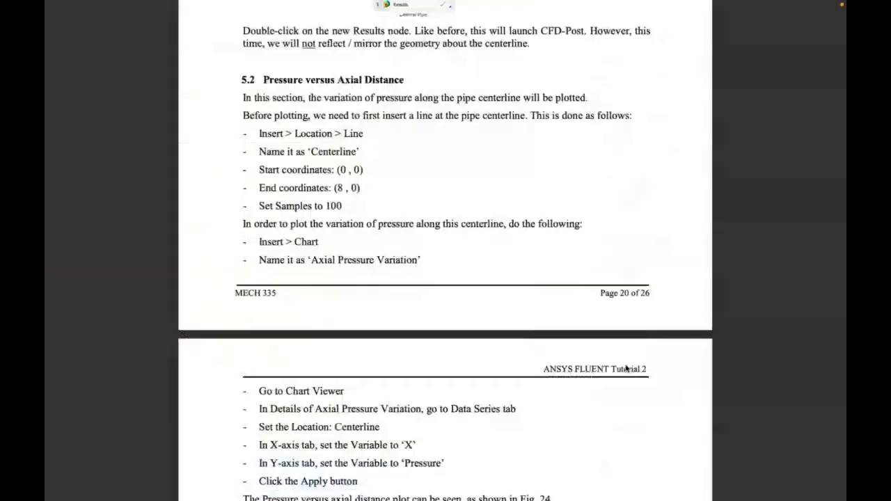
# - Export the pressure chart data to the user_files folder as AxialPressureVariation_Turbulent.csv
pyautogui.scroll(-6, 555, 335)
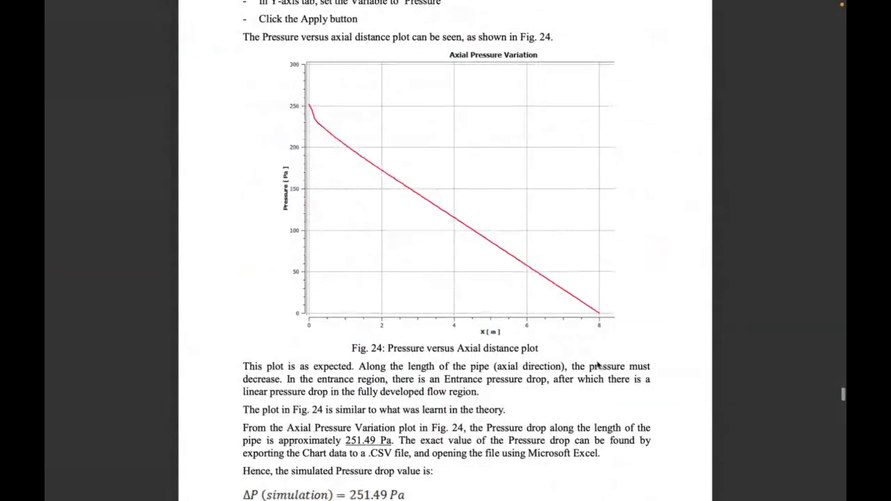
pyautogui.scroll(-1, 600, 365)
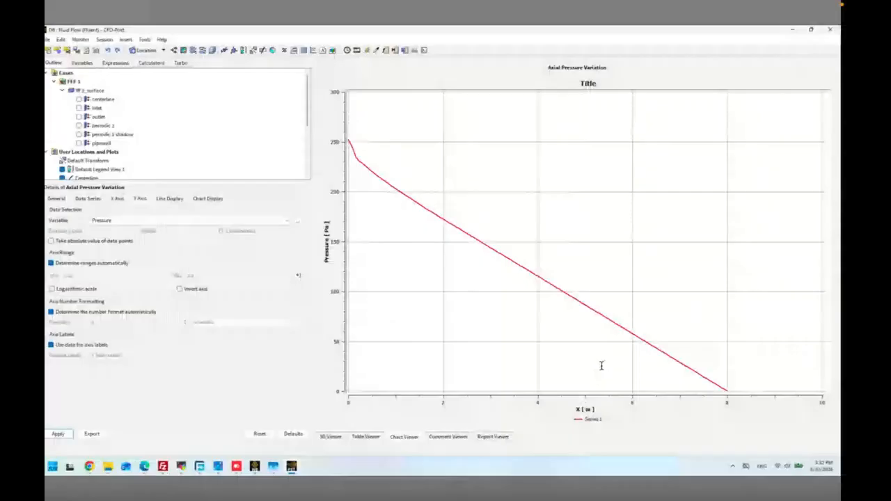
pyautogui.click(99, 434)
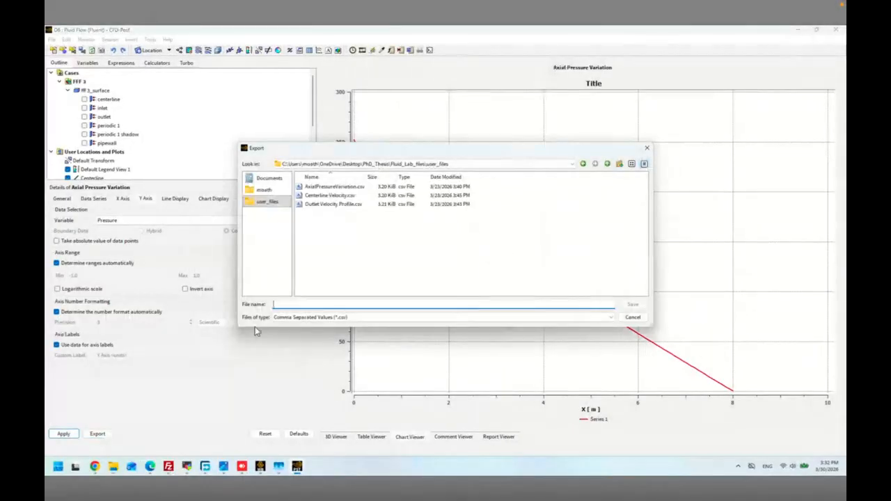
pyautogui.click(339, 189)
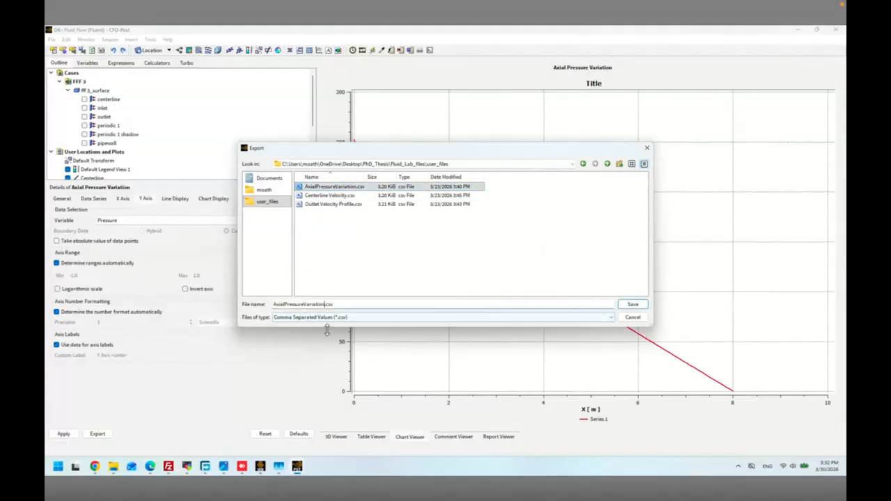
pyautogui.click(326, 304)
pyautogui.write('_1')
pyautogui.write('urbulen')
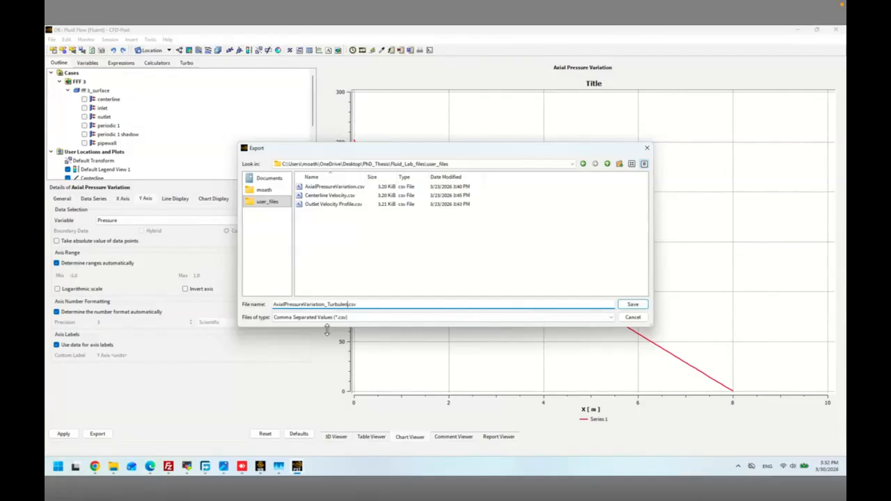
pyautogui.write('t')
pyautogui.press('Return')
# - Open AxialPressureVariation_Turbulent from Fluid_Lab_files > user_files in Notepad and compare its first pressure value with the tutorial's simulated pressure drop
pyautogui.click(111, 468)
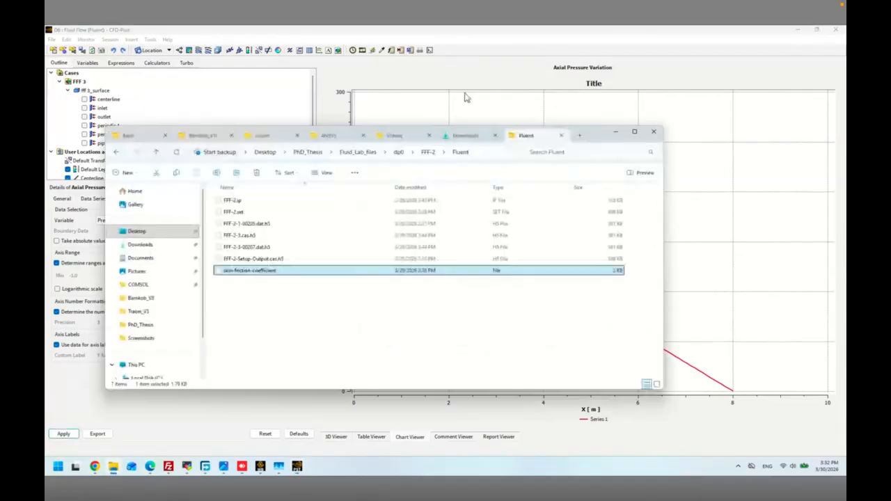
pyautogui.click(401, 155)
pyautogui.click(361, 153)
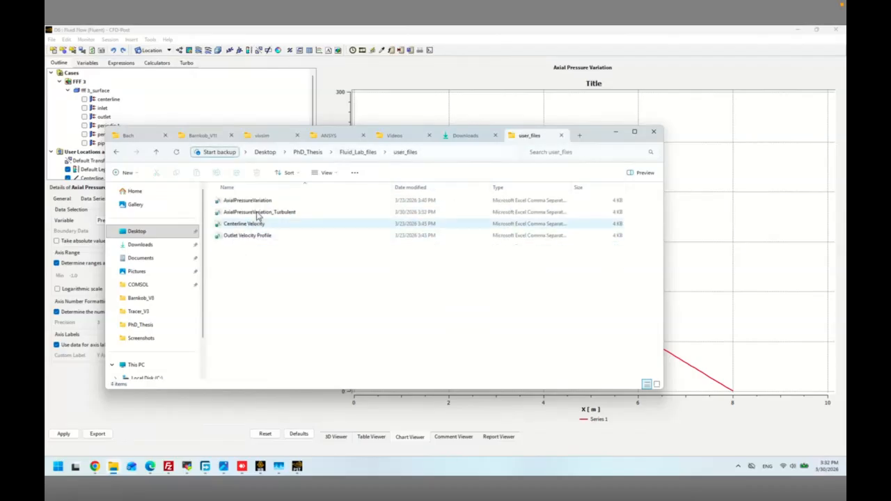
pyautogui.click(262, 213)
pyautogui.rightClick(263, 217)
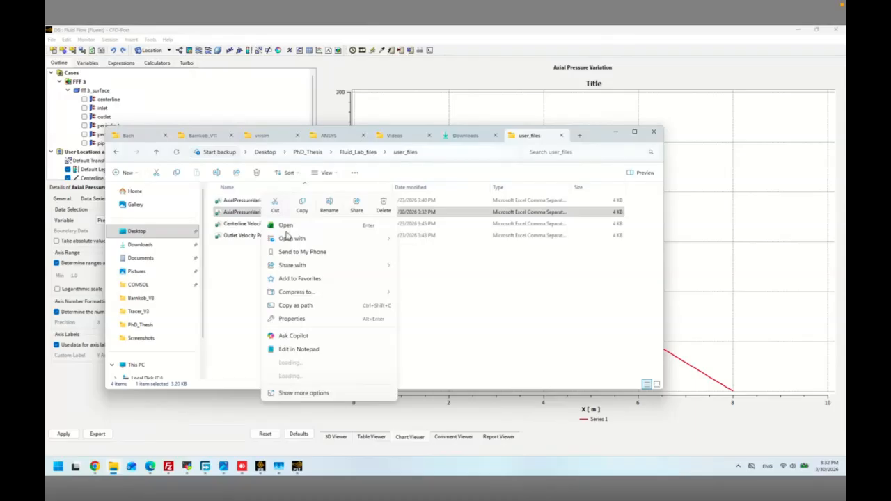
pyautogui.click(282, 348)
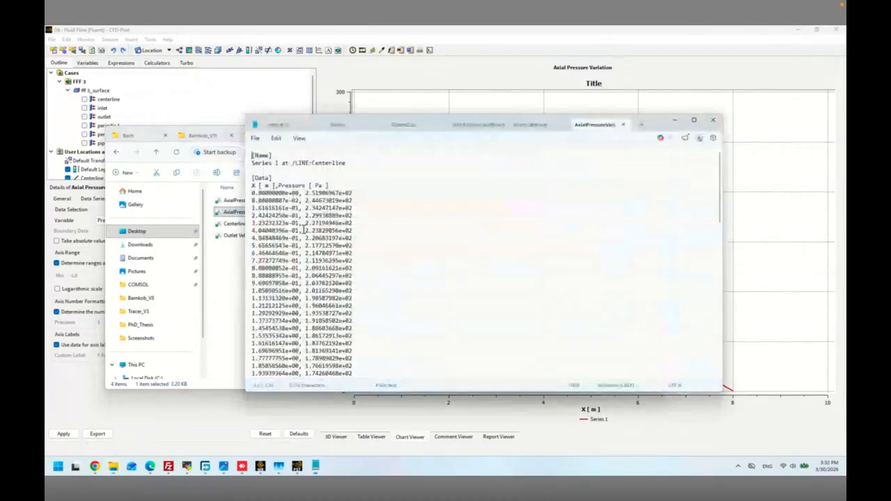
pyautogui.moveTo(305, 193)
pyautogui.mouseDown()
pyautogui.moveTo(342, 194)
pyautogui.moveTo(312, 195)
pyautogui.mouseUp()
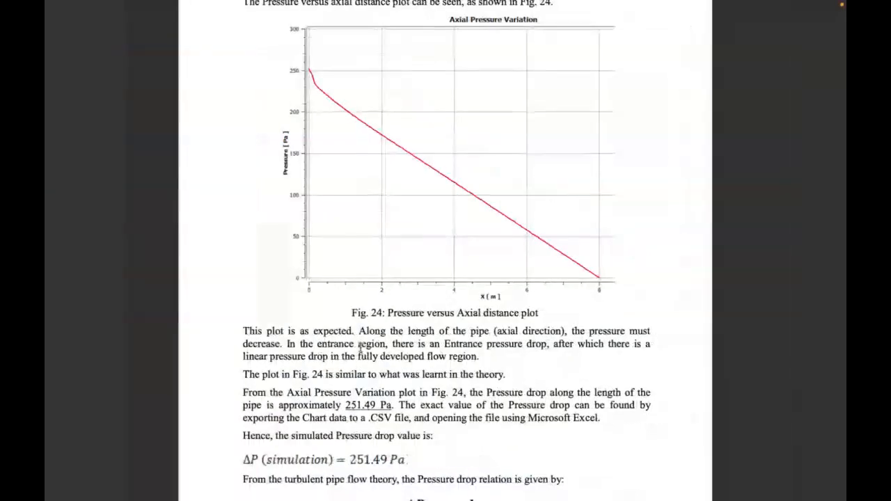
pyautogui.scroll(-1, 360, 348)
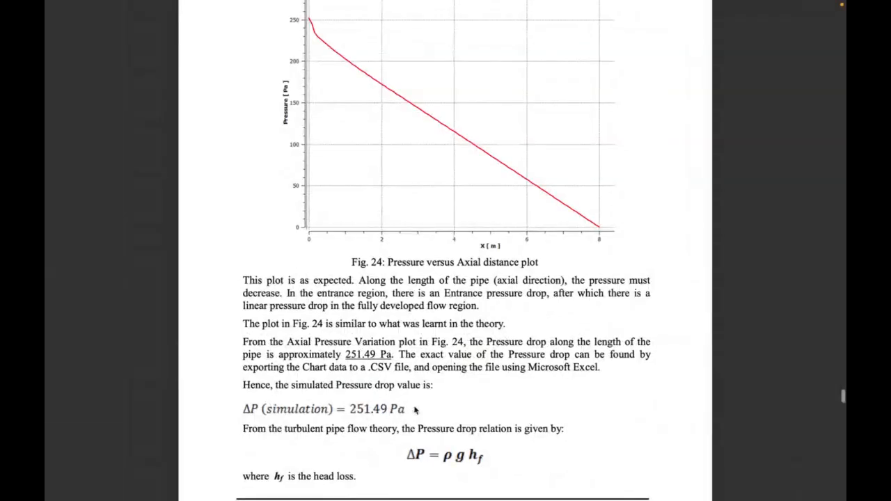
pyautogui.scroll(-3, 420, 409)
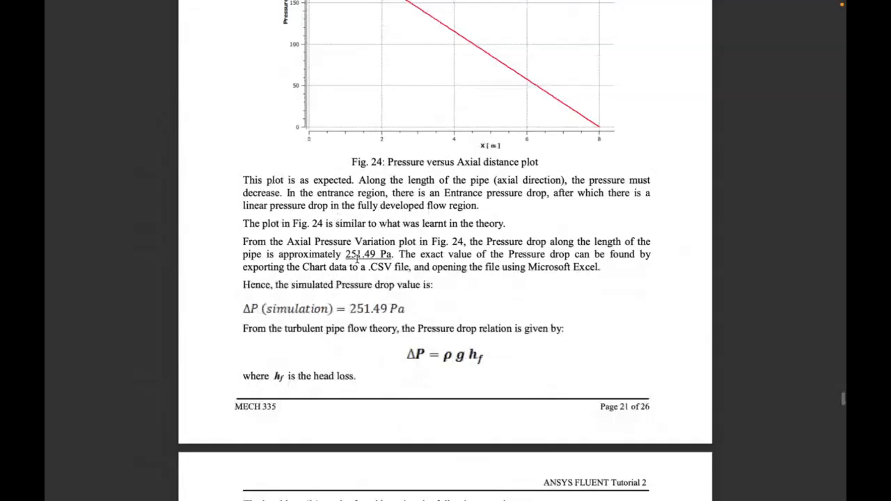
pyautogui.scroll(-2, 357, 258)
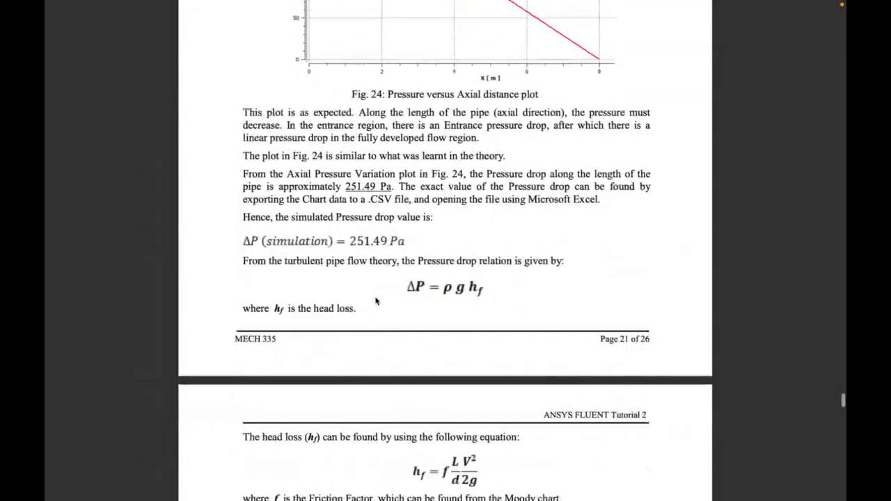
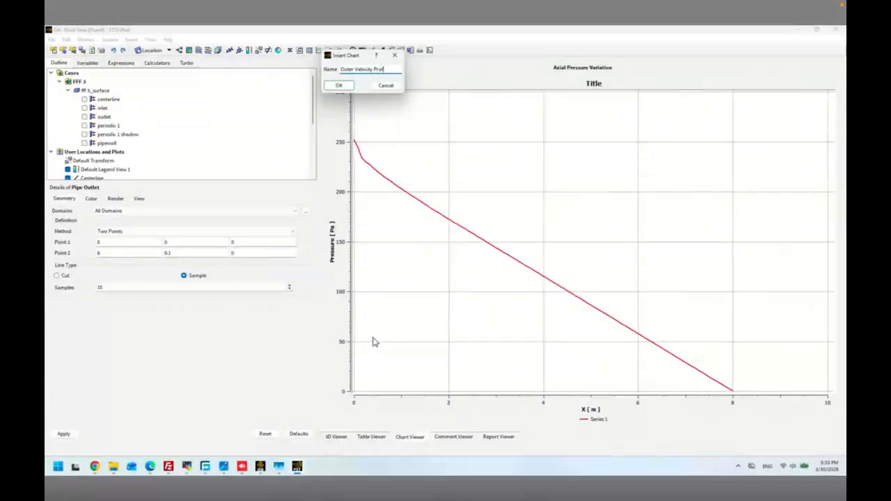
# - Insert the chart named Outer Velocity Profile and set its data series location to Pipe Outlet
pyautogui.press('Return')
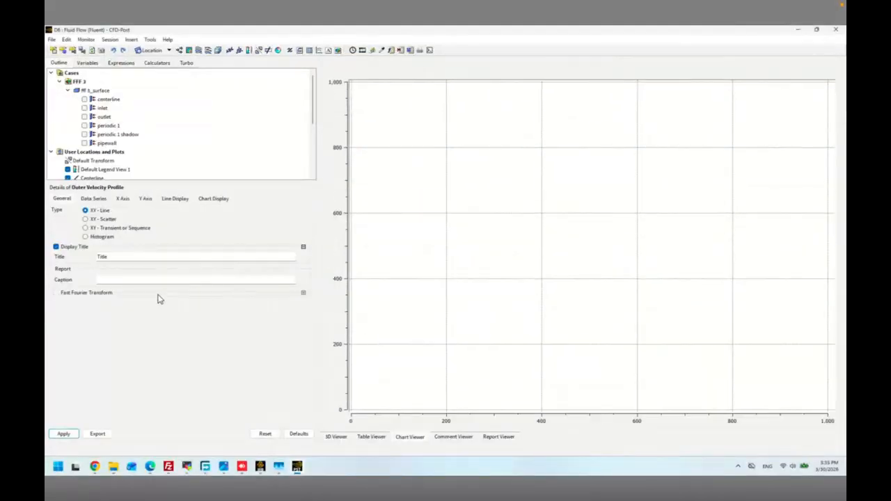
pyautogui.click(101, 200)
pyautogui.click(119, 303)
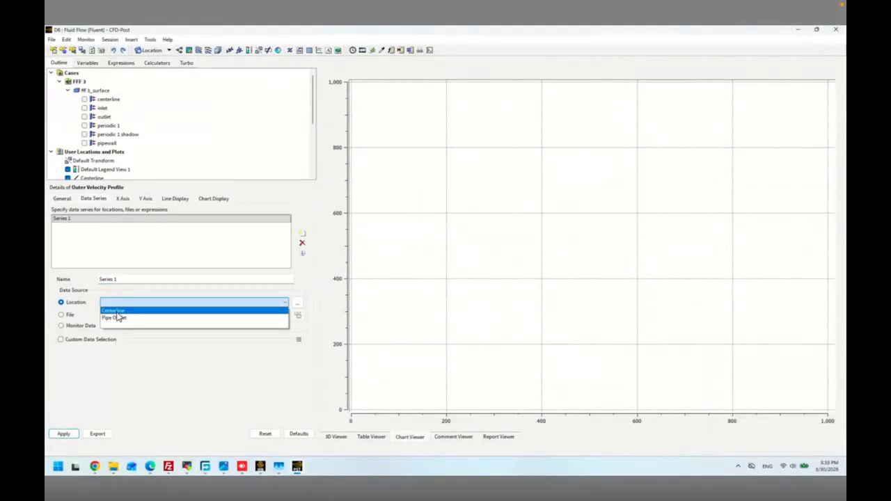
pyautogui.click(118, 318)
# - Set the outlet profile chart's X axis variable to Velocity and its Y axis variable to Y, and apply the chart
pyautogui.click(123, 199)
pyautogui.click(117, 220)
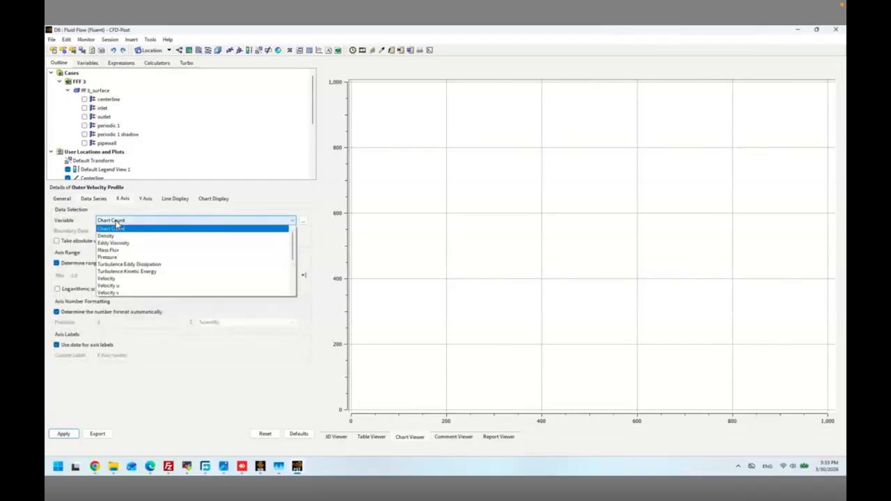
pyautogui.click(115, 279)
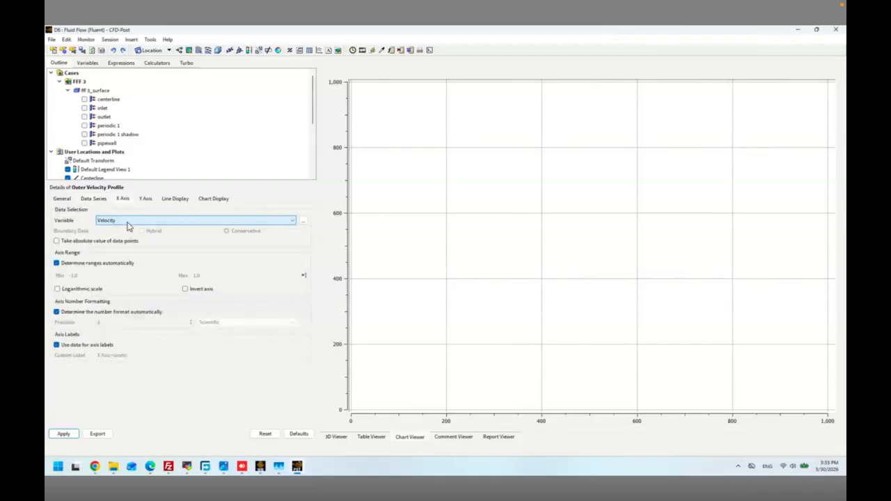
pyautogui.click(145, 198)
pyautogui.click(140, 220)
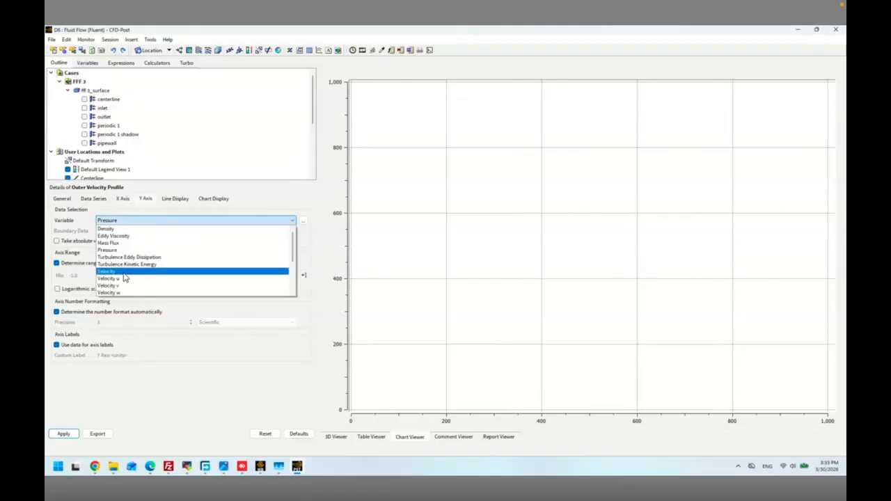
pyautogui.scroll(-5, 125, 278)
pyautogui.click(106, 287)
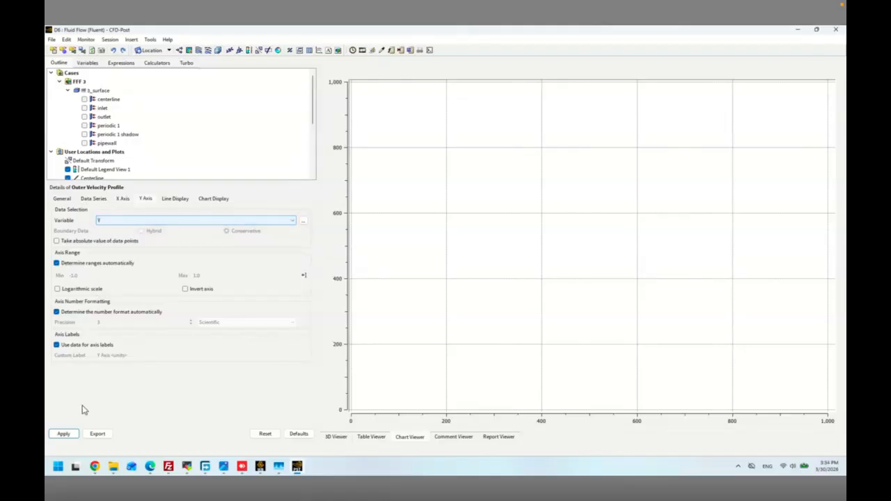
pyautogui.click(63, 434)
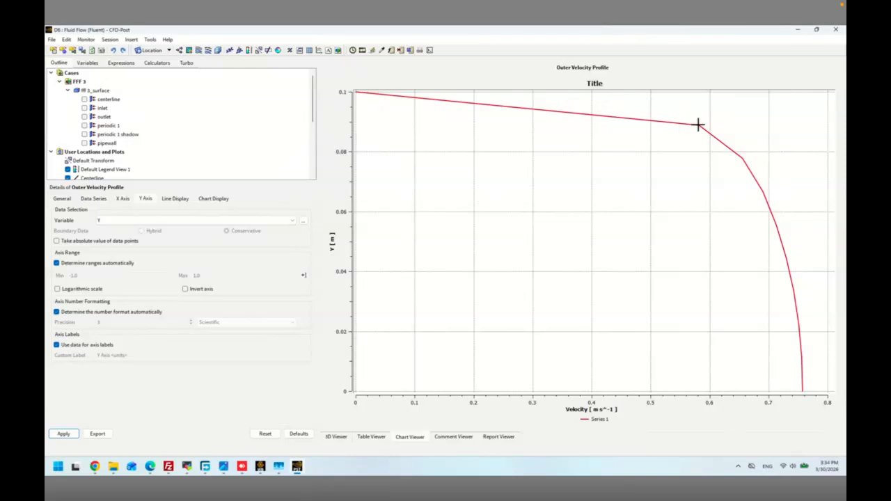
# - Increase the Pipe Outlet line's samples to 100 and apply it to smooth the velocity profile
pyautogui.scroll(-2, 133, 146)
pyautogui.click(117, 143)
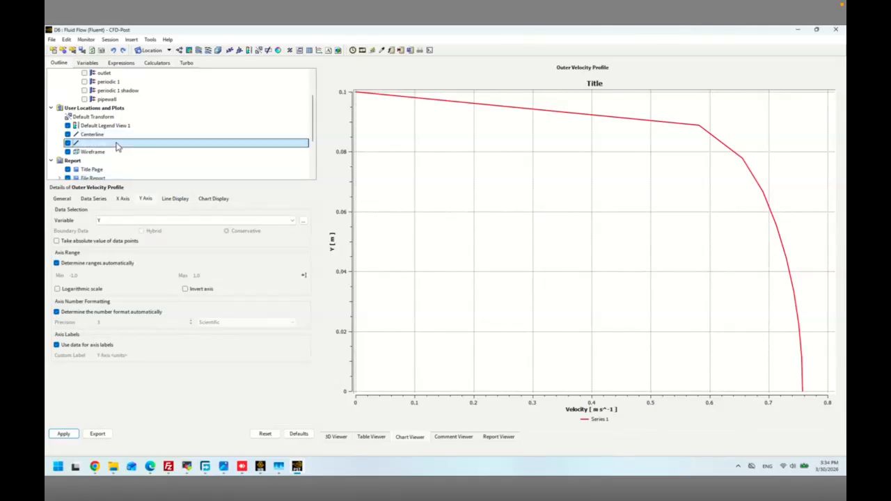
pyautogui.click(106, 287)
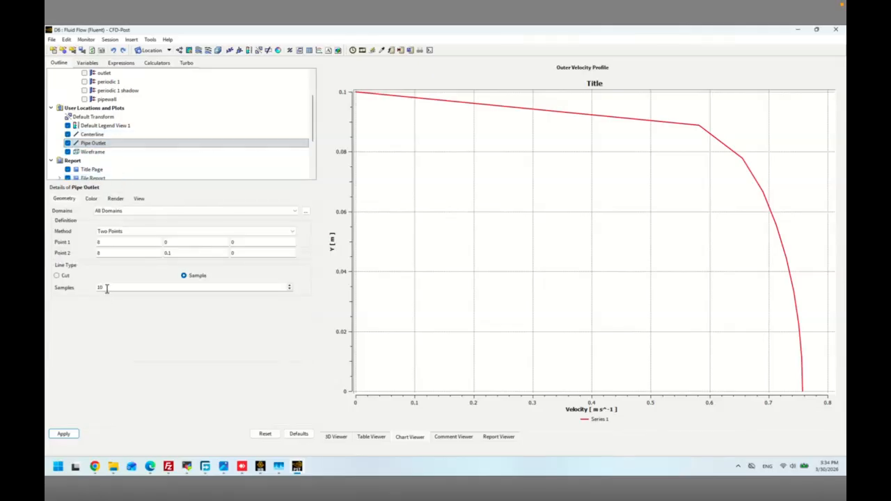
pyautogui.write('0')
pyautogui.click(64, 435)
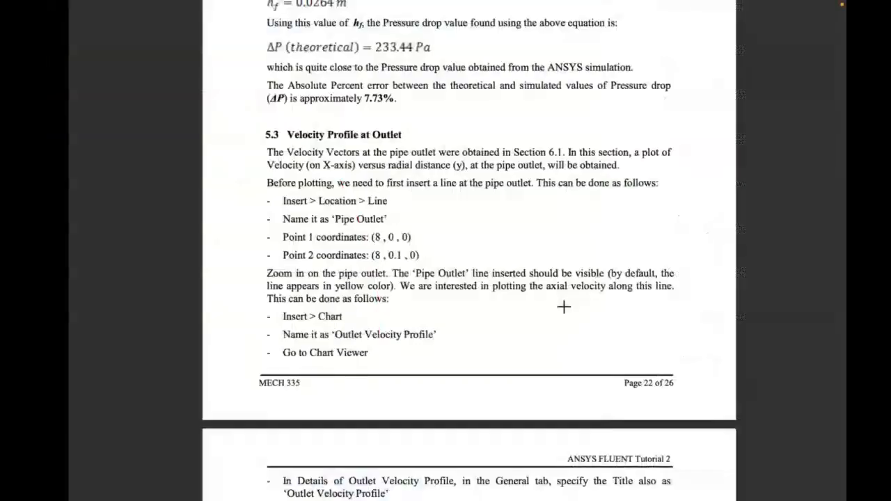
# - Read the tutorial's outlet velocity profile notes and Centerline Velocity chart instructions, and return to CFD-Post
pyautogui.scroll(-5, 564, 306)
pyautogui.scroll(-3, 565, 310)
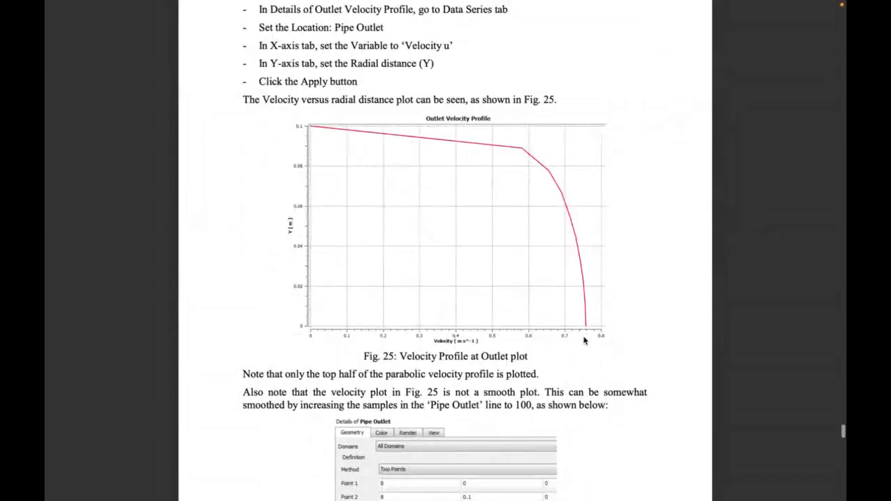
pyautogui.scroll(-5, 586, 338)
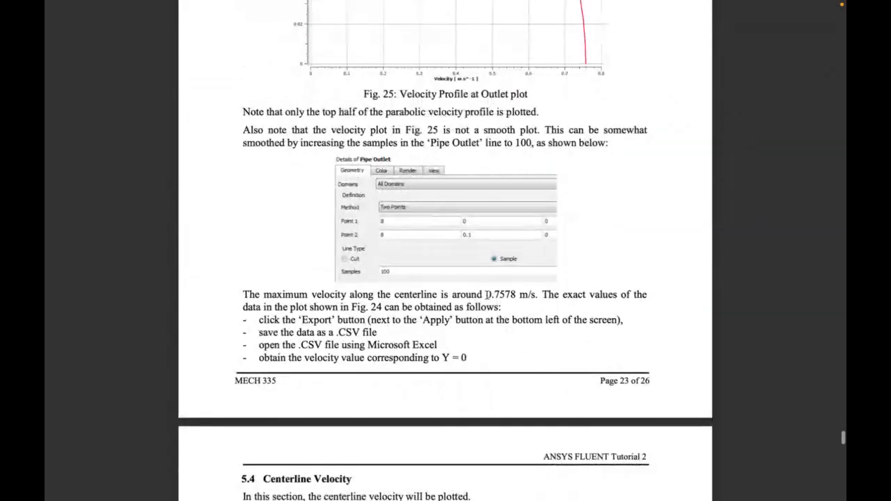
pyautogui.doubleClick(514, 294)
pyautogui.scroll(-3, 505, 352)
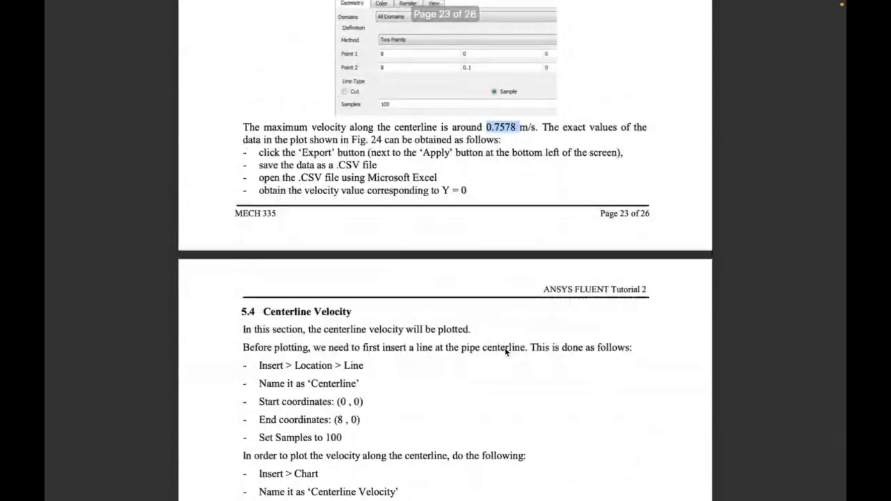
pyautogui.scroll(-1, 505, 352)
pyautogui.scroll(-2, 506, 353)
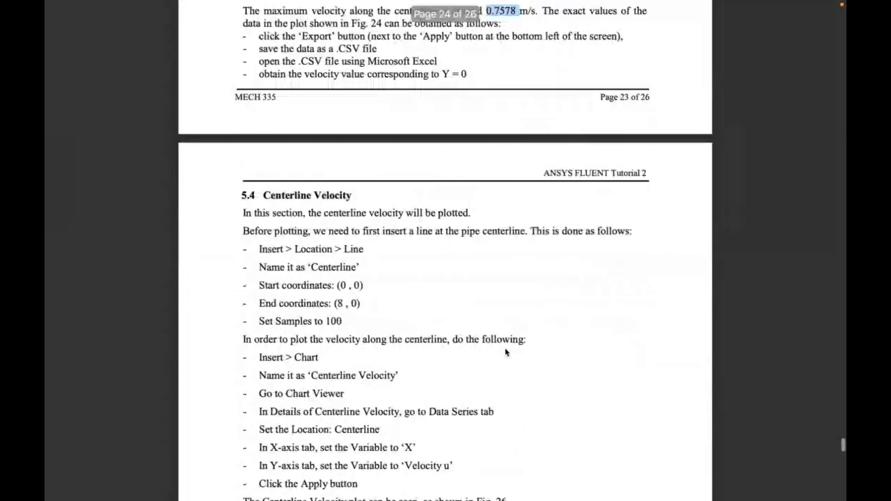
pyautogui.scroll(2, 506, 351)
pyautogui.hotkey('ctrl', 'Left')
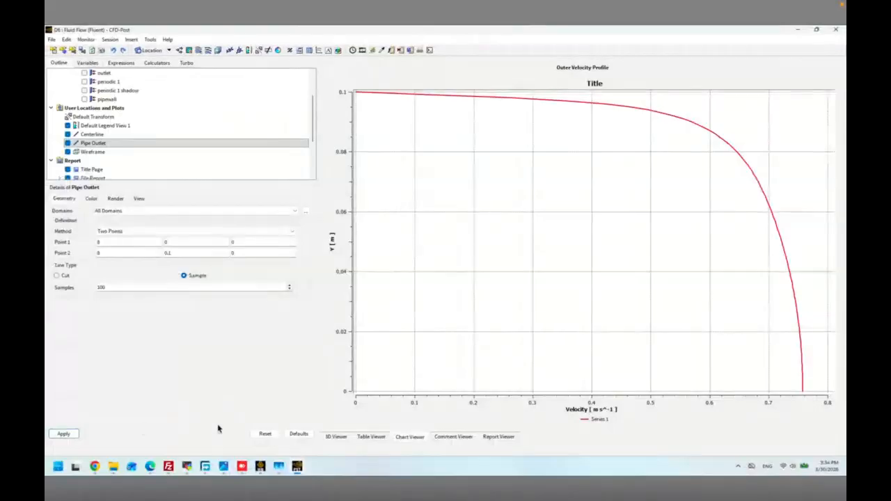
# - Export the Outer Velocity Profile chart data to the user_files folder as Outlet Velocity Profile_Turbulent.csv
pyautogui.scroll(-2, 111, 151)
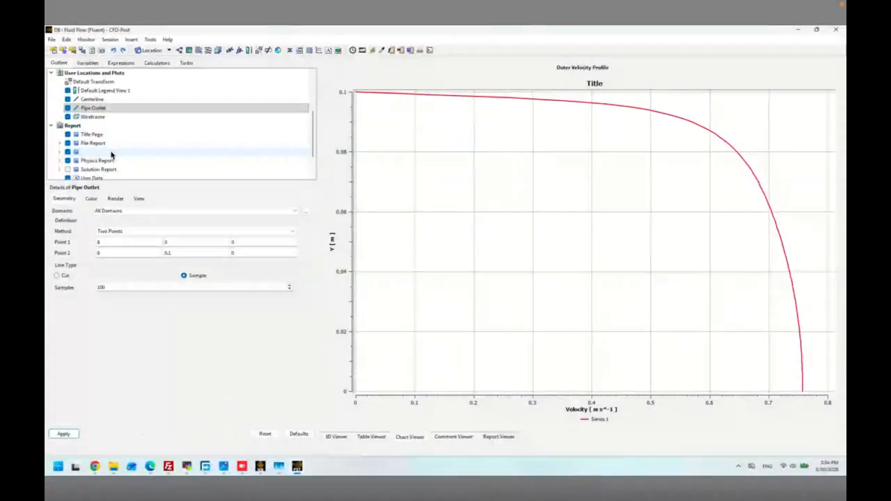
pyautogui.scroll(-2, 112, 152)
pyautogui.click(111, 160)
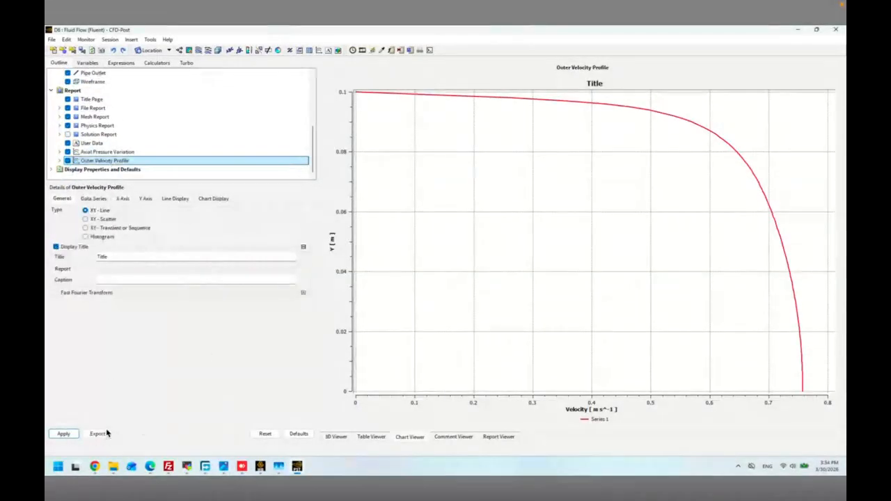
pyautogui.click(103, 436)
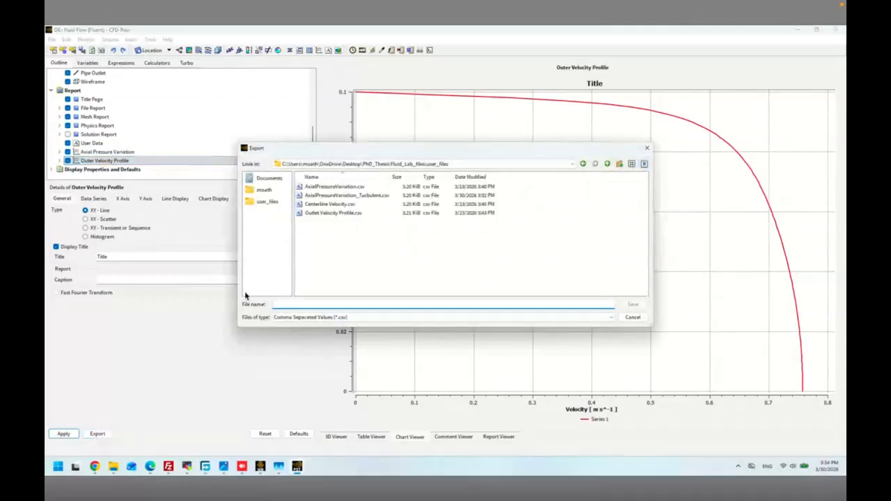
pyautogui.click(332, 213)
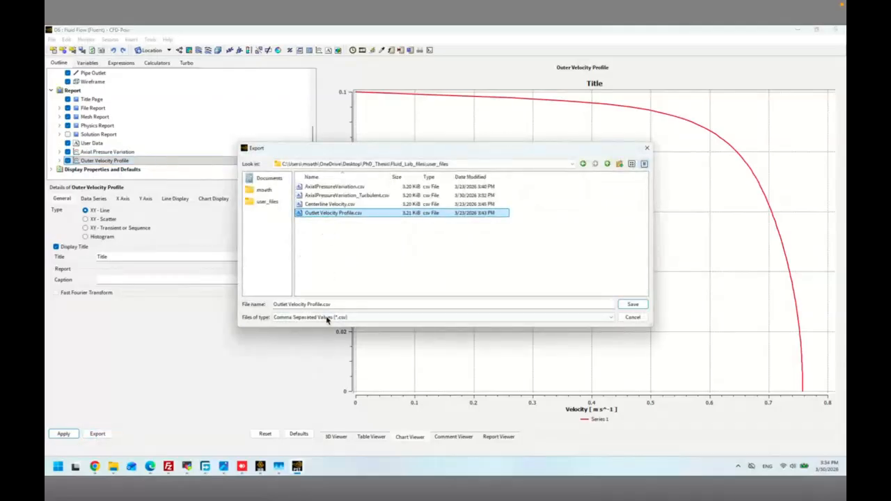
pyautogui.write('_Turbu')
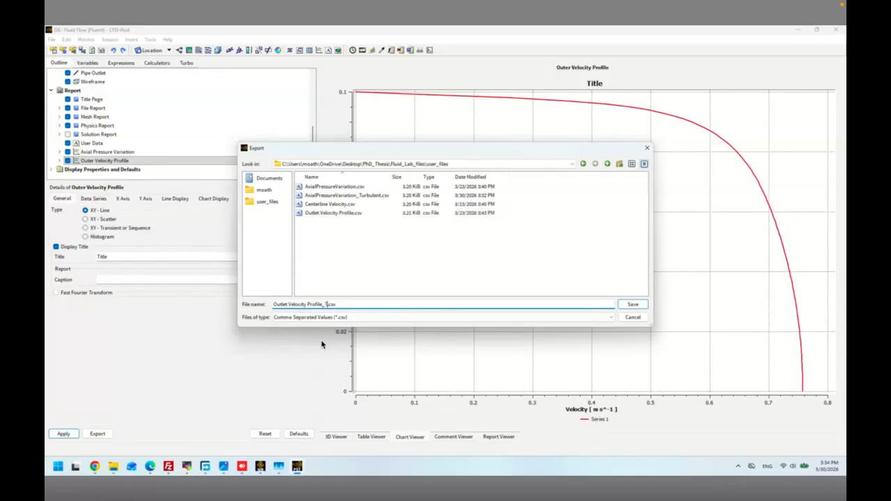
pyautogui.write('lent')
pyautogui.press('Return')
# - Open the exported Outlet Velocity Profile_Turbulent file from the user_files folder in Notepad and look through its velocity and Y data
pyautogui.click(114, 468)
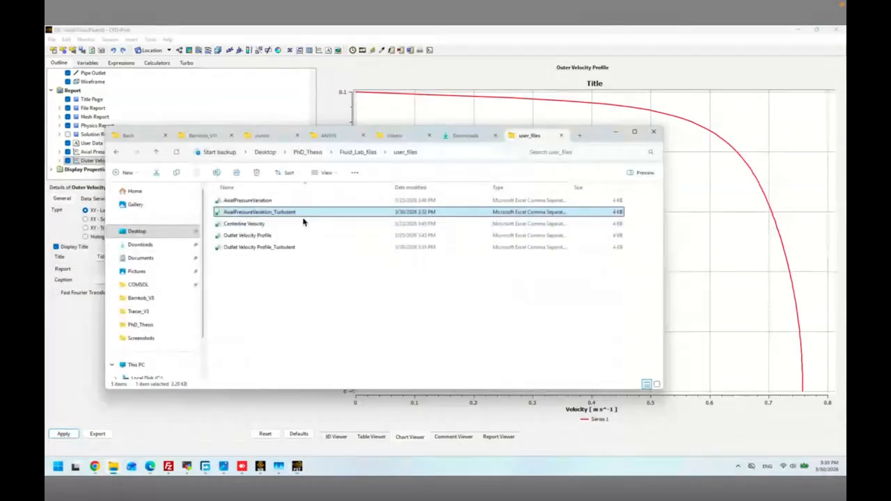
pyautogui.click(277, 248)
pyautogui.rightClick(278, 249)
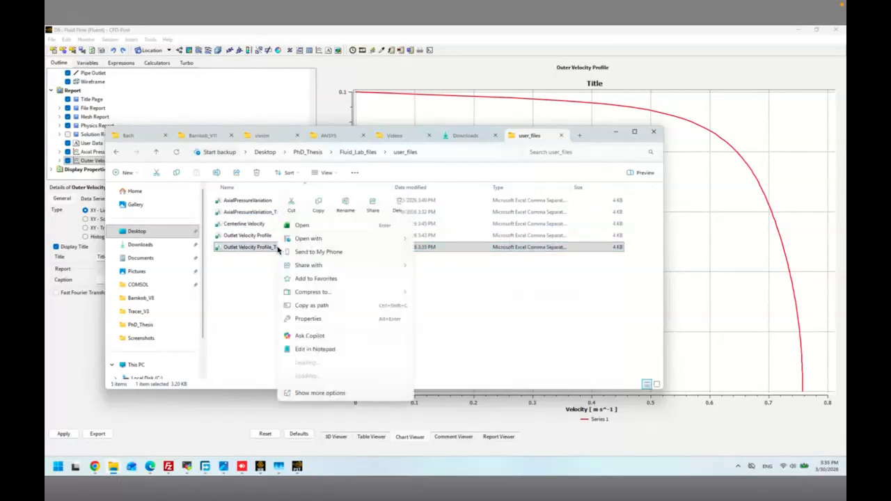
pyautogui.click(306, 349)
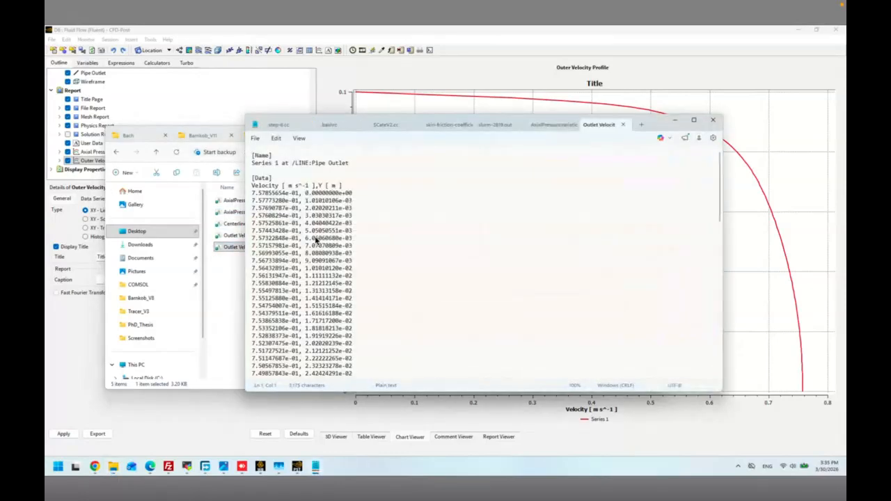
pyautogui.scroll(-18, 306, 230)
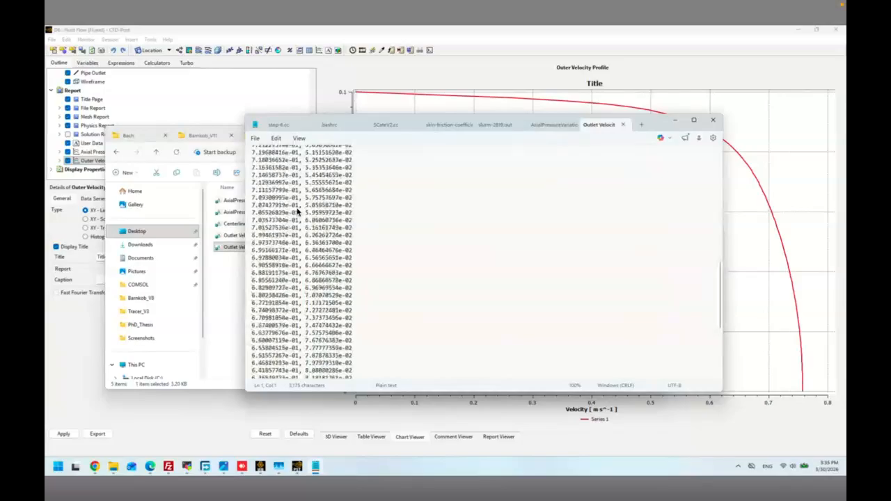
pyautogui.scroll(-7, 298, 211)
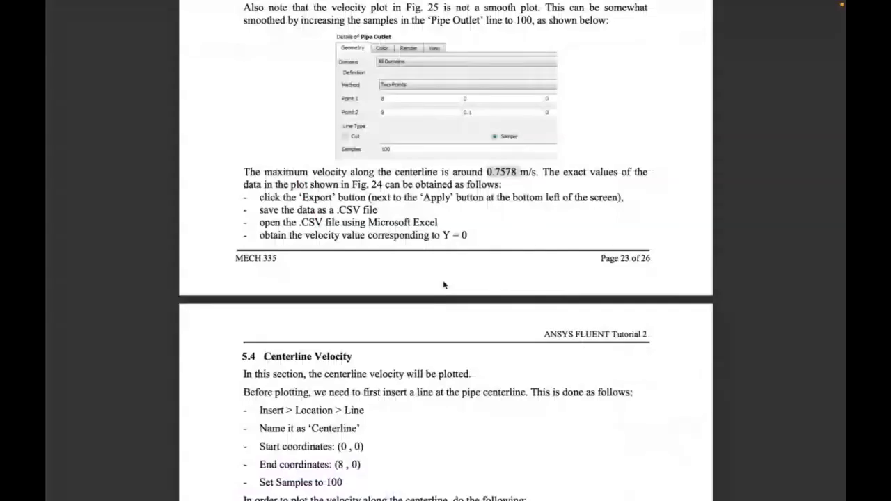
# - Compare the tutorial's Fig. 25 outlet velocity profile with the final rows of the exported data
pyautogui.scroll(-1, 444, 285)
pyautogui.scroll(8, 487, 237)
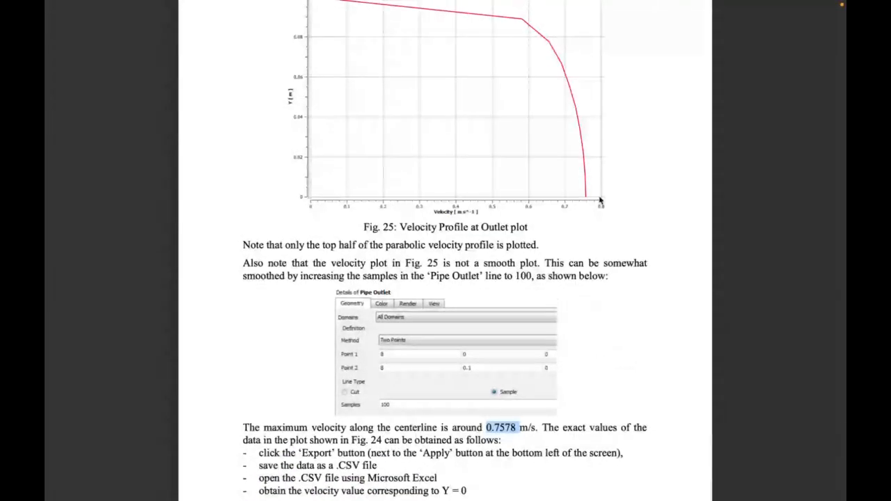
pyautogui.hotkey('ctrl', 'Left')
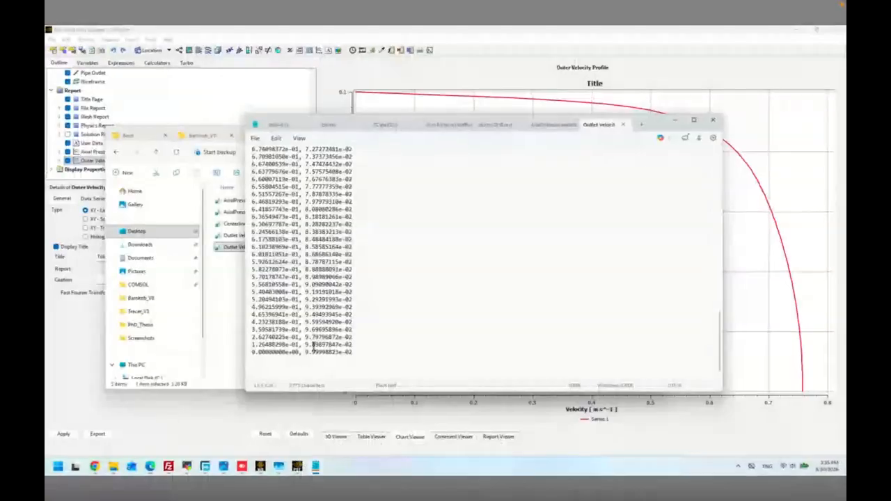
pyautogui.moveTo(306, 353); pyautogui.dragTo(350, 354)
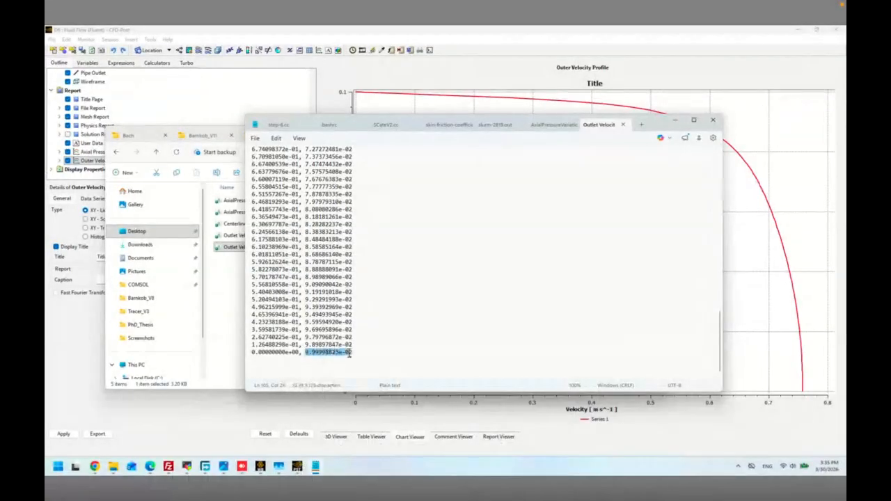
pyautogui.hotkey('ctrl', 'Right')
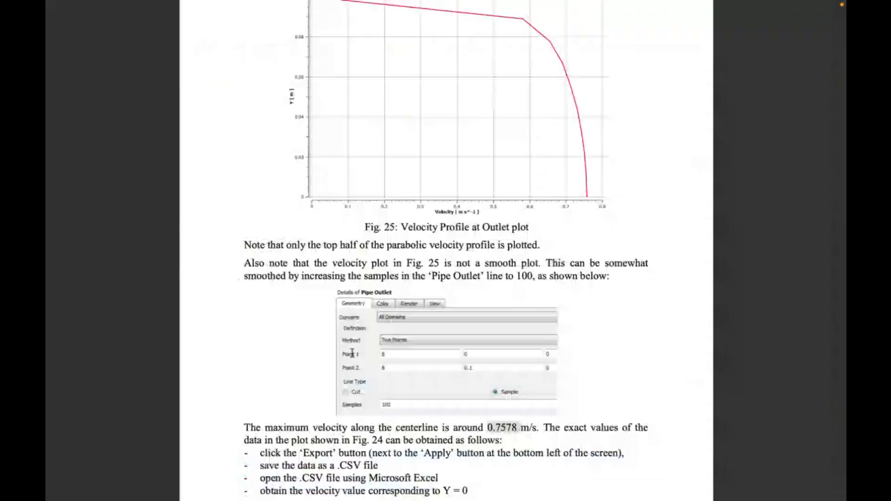
pyautogui.scroll(-1, 356, 348)
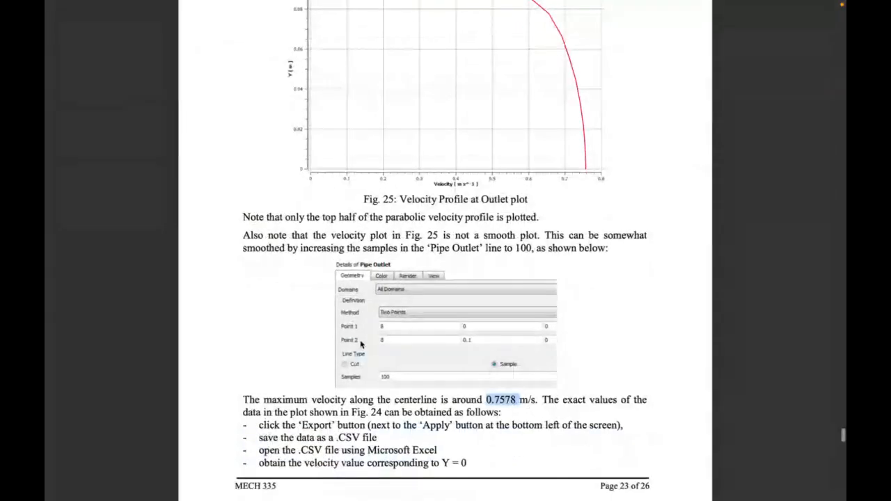
pyautogui.scroll(3, 489, 196)
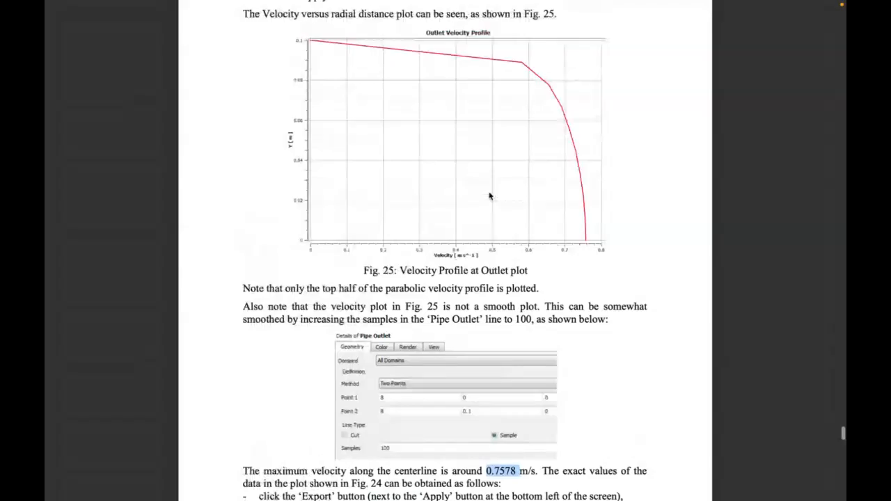
pyautogui.scroll(1, 490, 196)
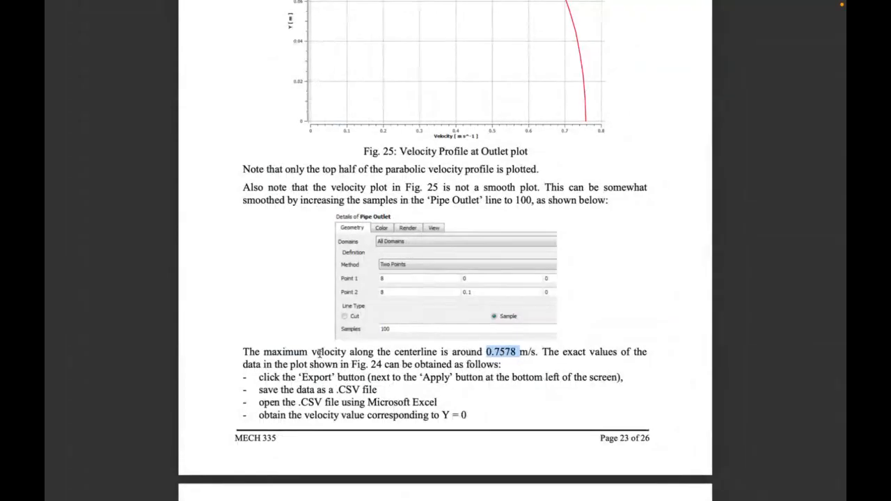
# - Check the tutorial's maximum centerline velocity statement against the first velocity and Y rows of the exported data
pyautogui.moveTo(318, 353); pyautogui.dragTo(479, 357)
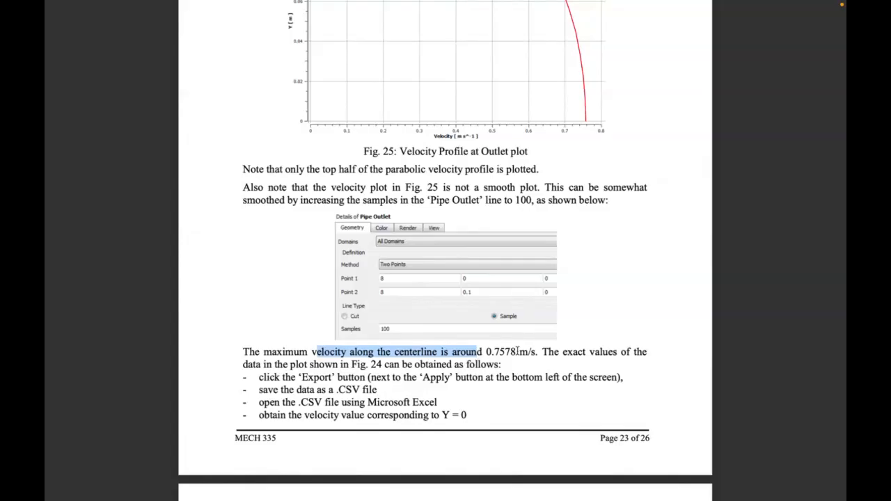
pyautogui.scroll(1, 517, 351)
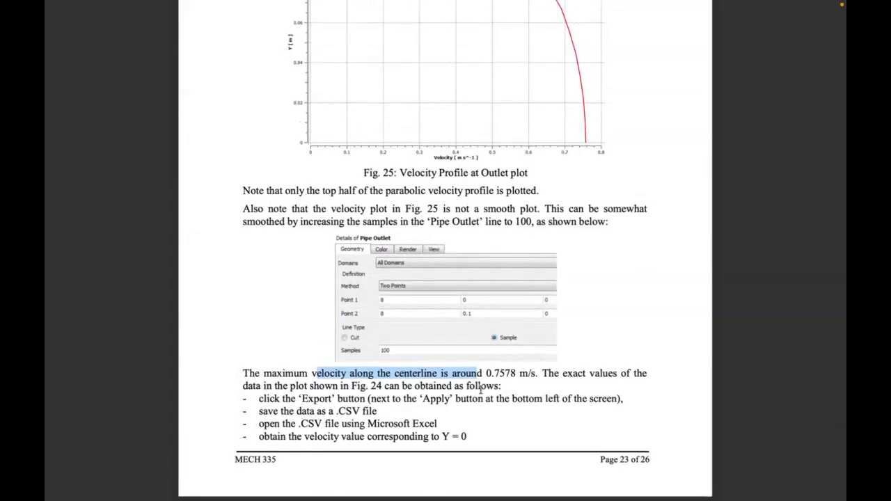
pyautogui.scroll(5, 480, 390)
pyautogui.scroll(-7, 480, 390)
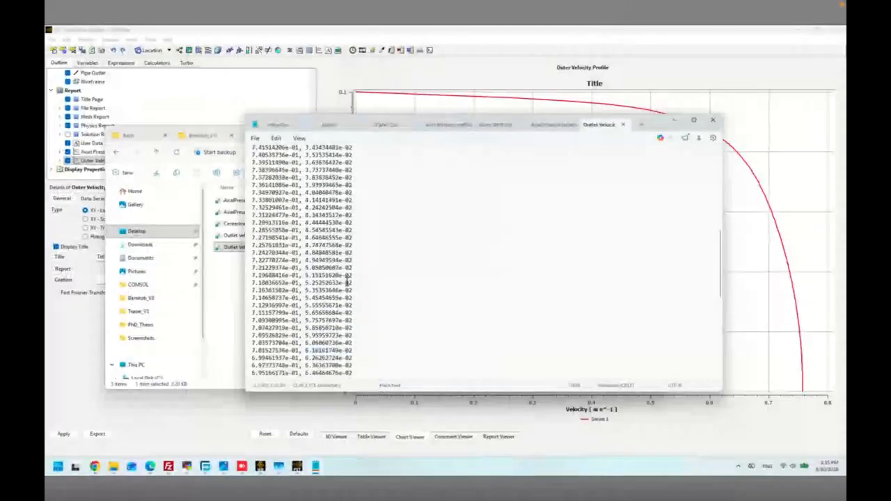
pyautogui.scroll(13, 346, 282)
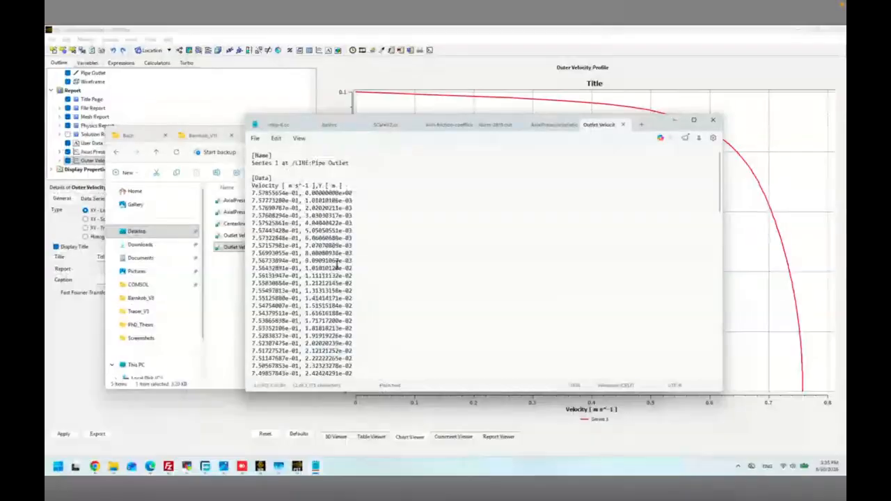
pyautogui.moveTo(253, 185); pyautogui.dragTo(266, 200)
pyautogui.click(320, 184)
pyautogui.click(343, 187)
pyautogui.click(354, 193)
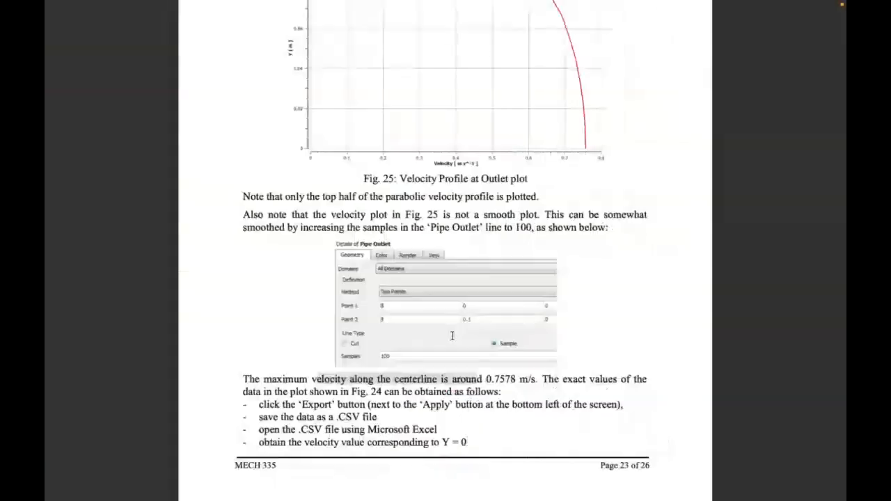
# - Reread the tutorial's maximum velocity and export notes together with the section 5.4 Centerline Velocity instructions
pyautogui.moveTo(312, 379); pyautogui.dragTo(482, 379)
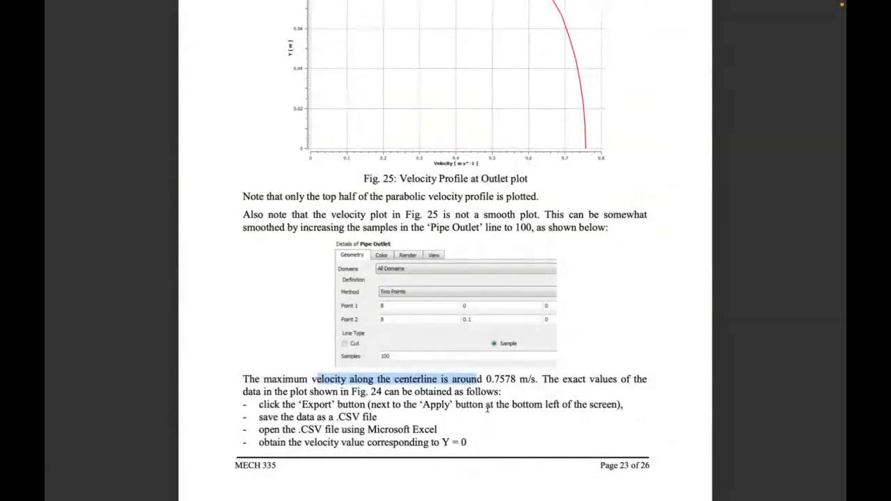
pyautogui.scroll(-5, 481, 392)
pyautogui.scroll(-4, 481, 249)
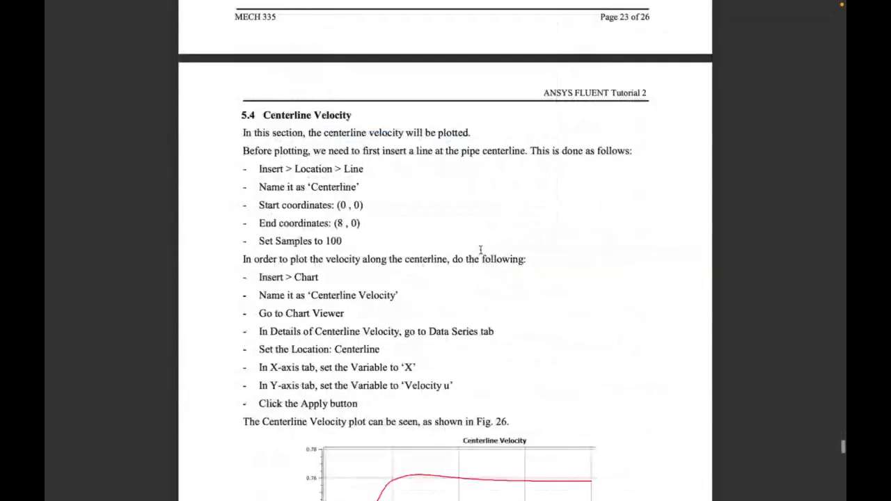
pyautogui.scroll(1, 480, 250)
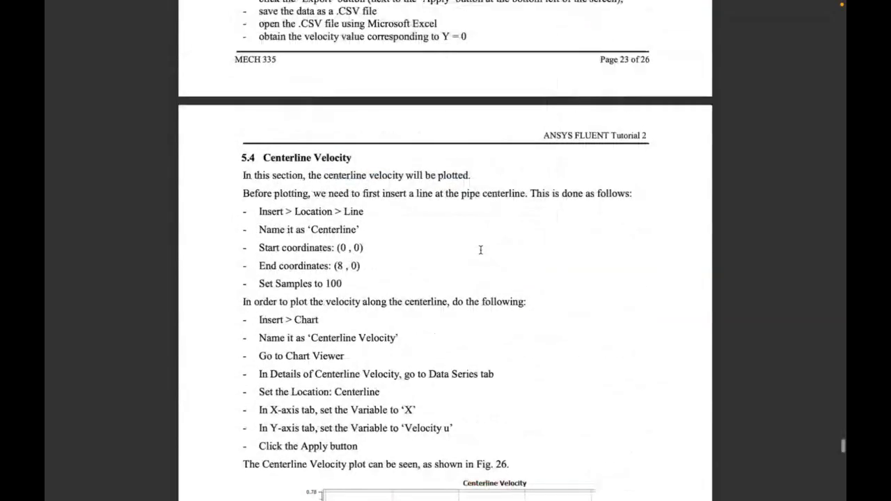
pyautogui.scroll(4, 480, 250)
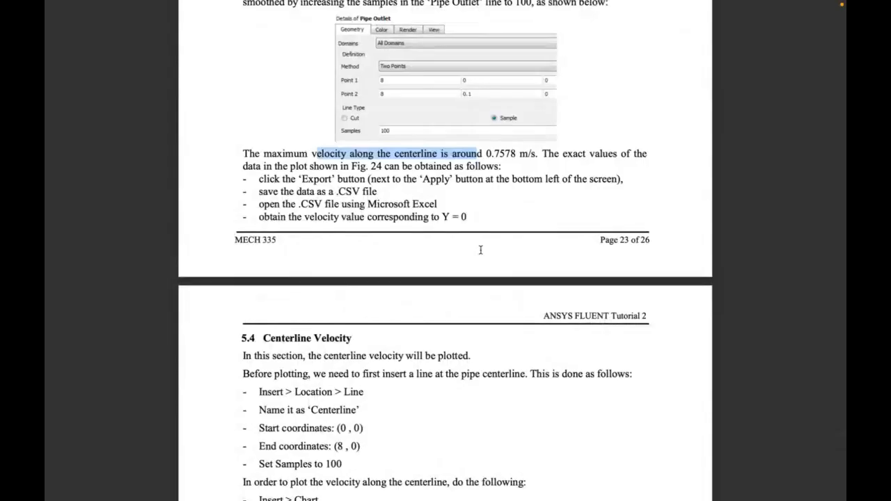
pyautogui.scroll(-6, 467, 193)
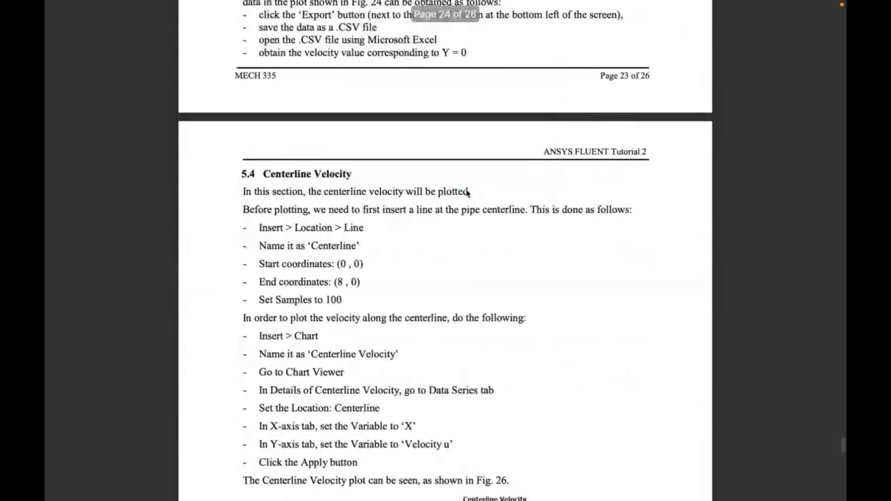
pyautogui.scroll(10, 467, 194)
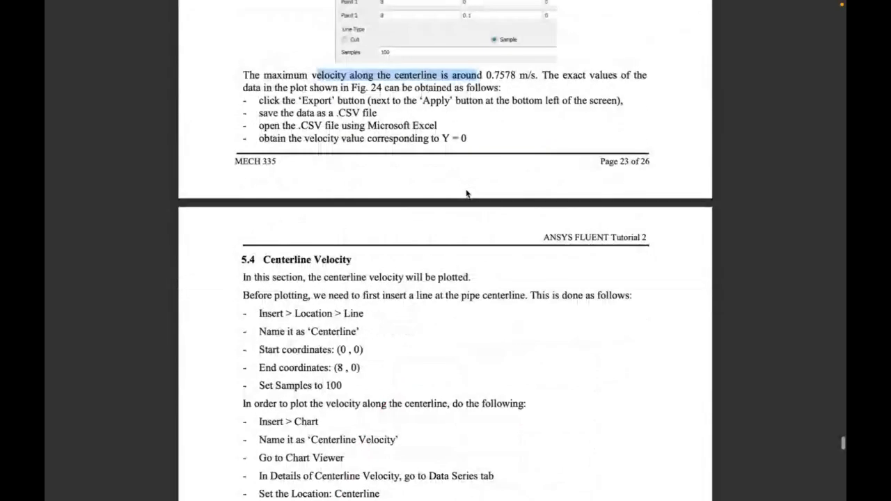
pyautogui.scroll(1, 467, 193)
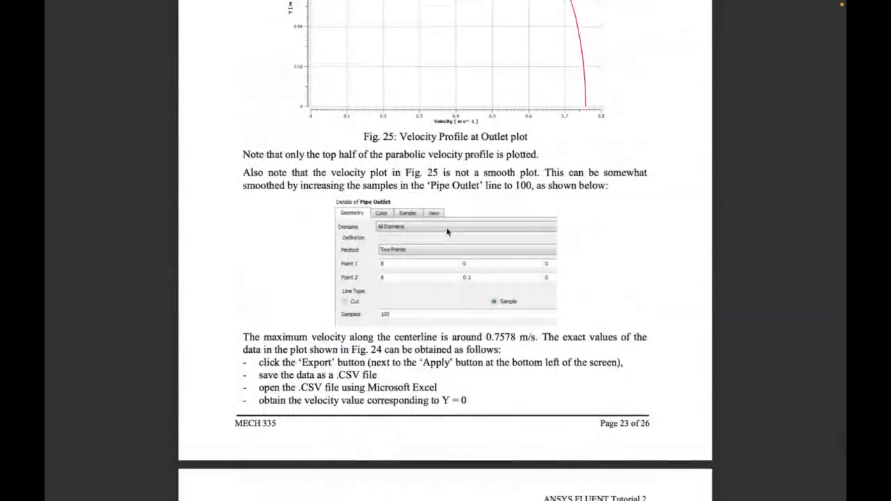
# - Switch to the Finder desktop and preview ANSYS FLUENT Tutorial No. 1.pdf from the MECH 335 Lab Manuals folder
pyautogui.hotkey('ctrl', 'Right')
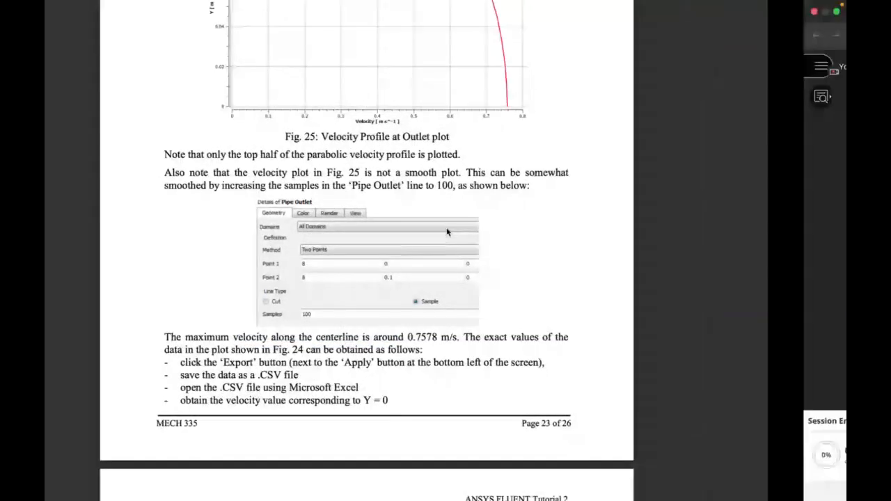
pyautogui.hotkey('ctrl', 'Left')
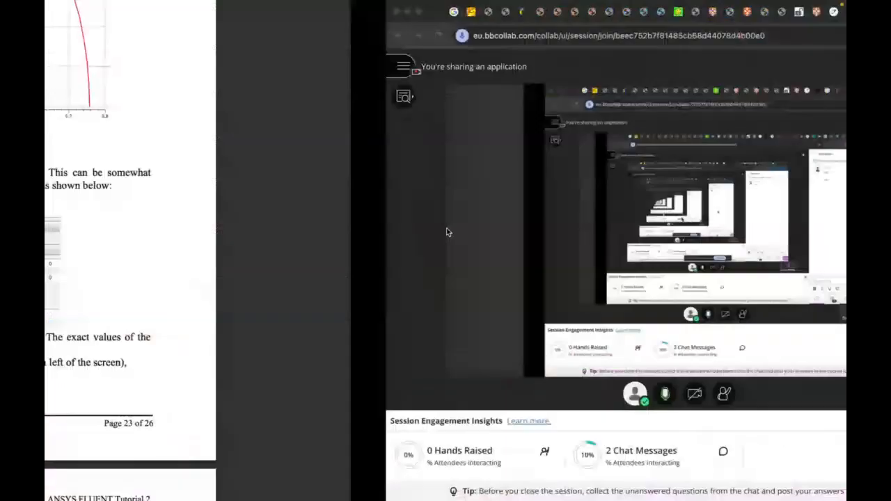
pyautogui.hotkey('ctrl', 'Left')
pyautogui.hotkey('ctrl', 'Up')
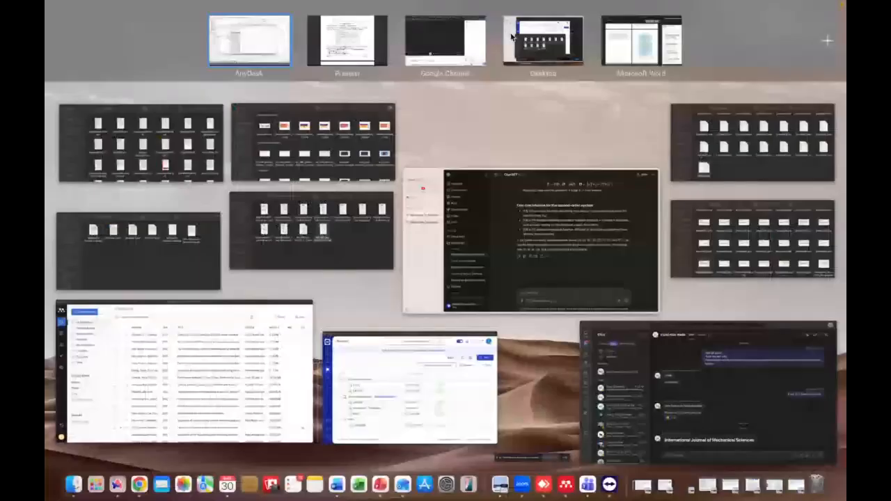
pyautogui.click(512, 36)
pyautogui.click(271, 250)
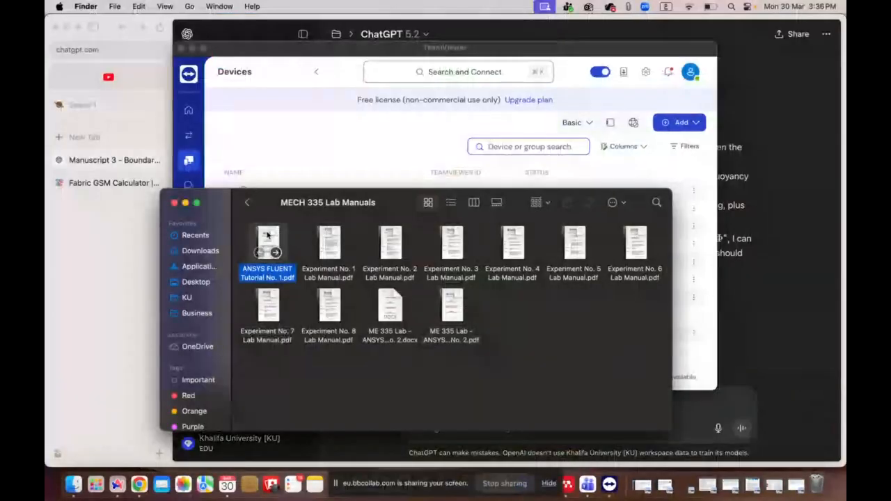
pyautogui.press('space')
# - Review Tutorial 1's theoretical outlet centerline velocity equation and its section 5.4 comparison of the outlet velocity profile with theory, and close the preview
pyautogui.scroll(-20, 338, 288)
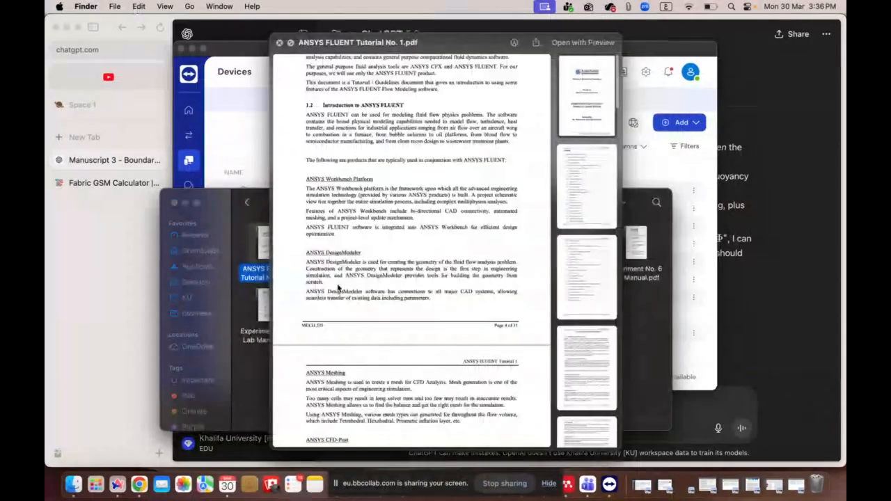
pyautogui.scroll(-20, 338, 288)
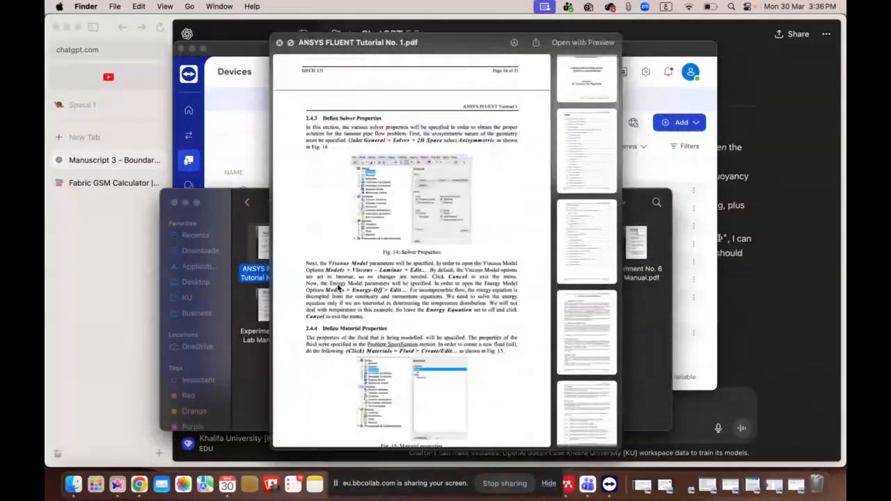
pyautogui.scroll(-20, 339, 287)
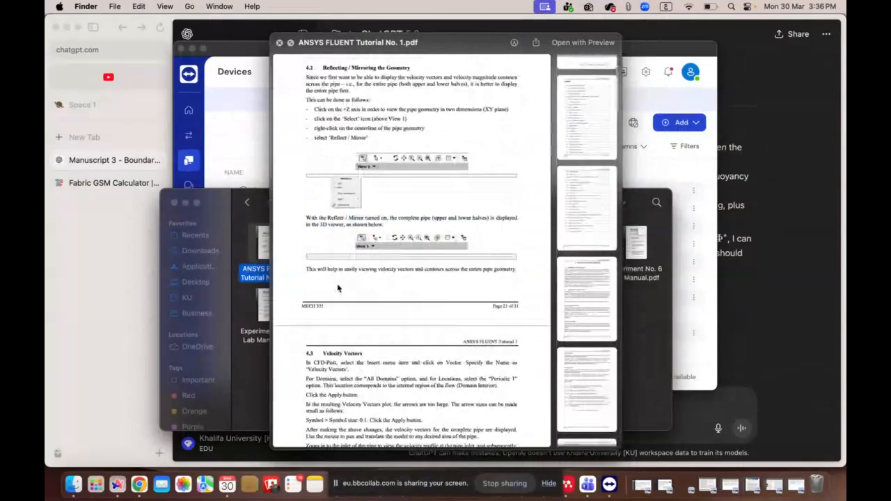
pyautogui.scroll(-20, 339, 287)
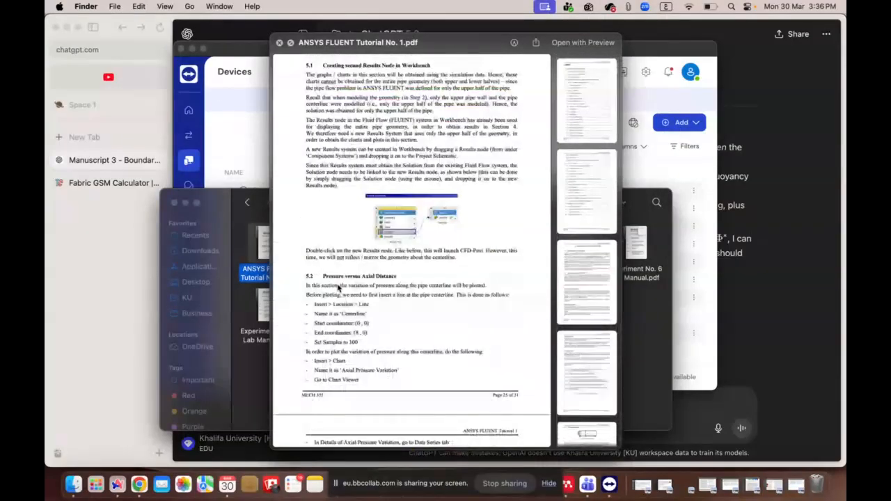
pyautogui.scroll(-10, 338, 287)
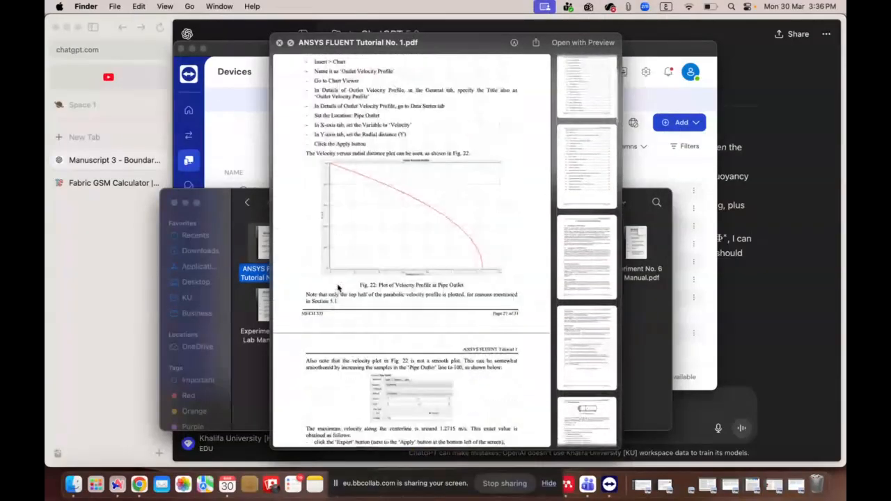
pyautogui.scroll(-8, 338, 287)
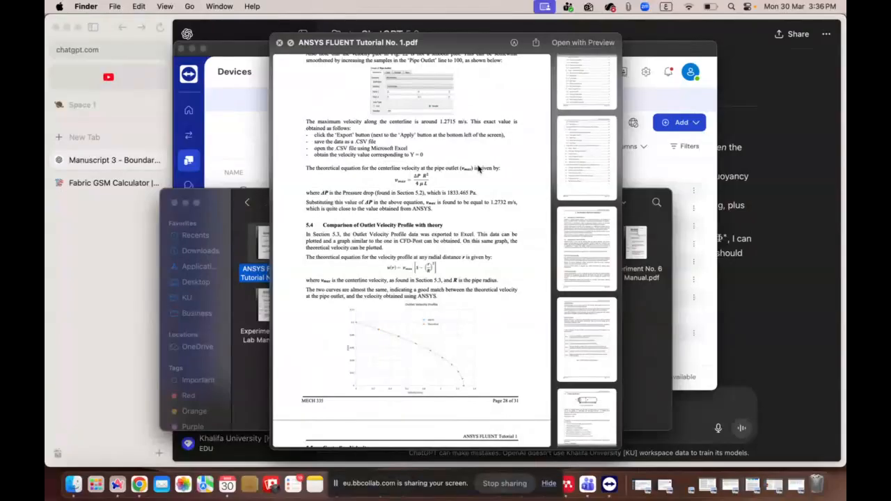
pyautogui.moveTo(394, 181); pyautogui.dragTo(483, 202)
pyautogui.click(481, 210)
pyautogui.scroll(-2, 439, 268)
pyautogui.moveTo(307, 197); pyautogui.dragTo(443, 262)
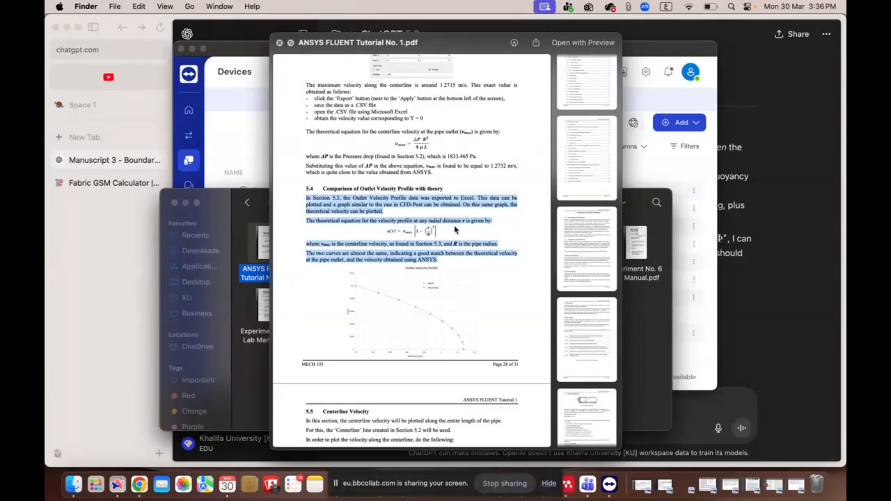
pyautogui.moveTo(439, 271)
pyautogui.mouseDown()
pyautogui.moveTo(443, 261)
pyautogui.moveTo(300, 190)
pyautogui.moveTo(445, 255)
pyautogui.moveTo(439, 262)
pyautogui.mouseUp()
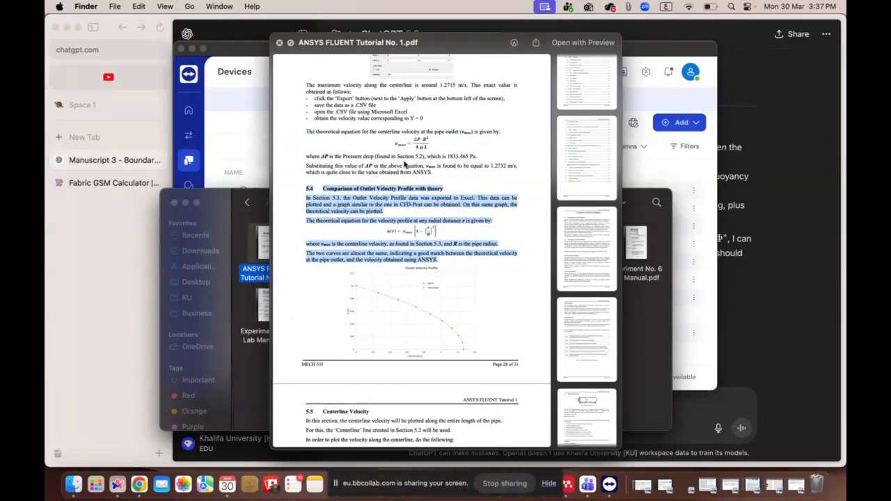
pyautogui.click(403, 166)
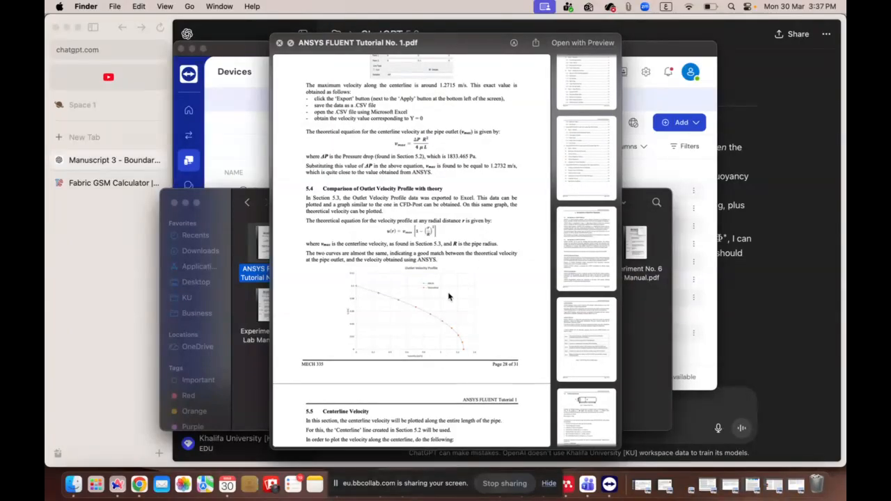
pyautogui.press('space')
# - Return to the Tutorial 2 document and reread the section 5.4 instructions for plotting the centerline velocity
pyautogui.hotkey('ctrl', 'Left')
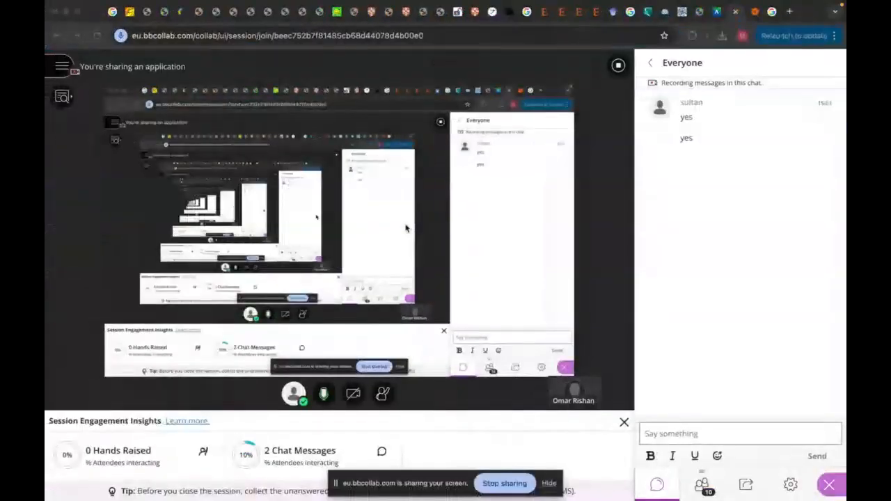
pyautogui.hotkey('ctrl', 'Left')
pyautogui.hotkey('ctrl', 'Left')
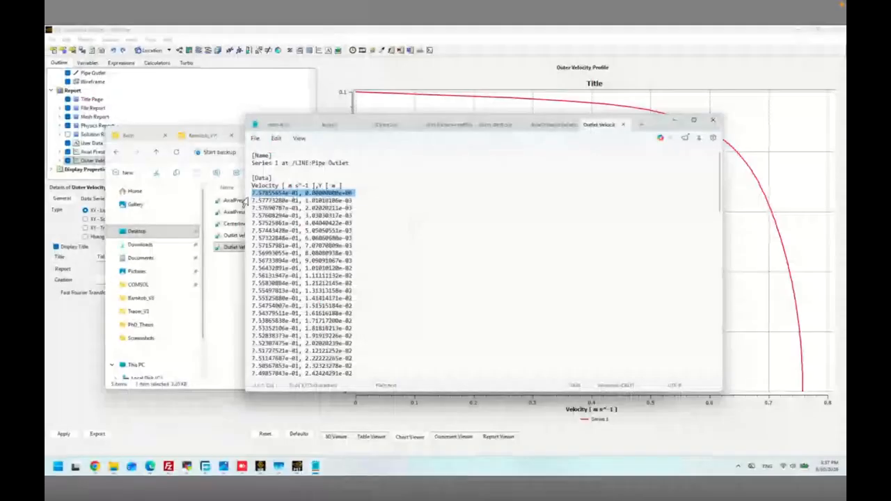
pyautogui.hotkey('ctrl', 'Right')
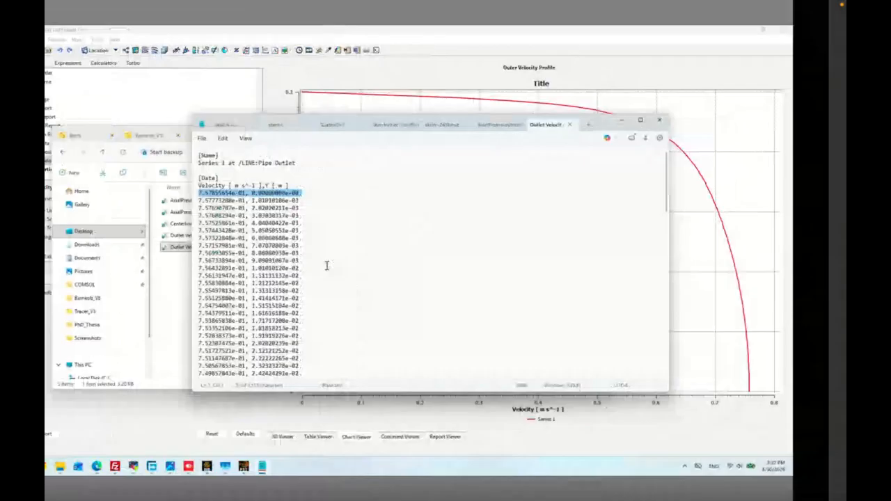
pyautogui.scroll(-5, 326, 269)
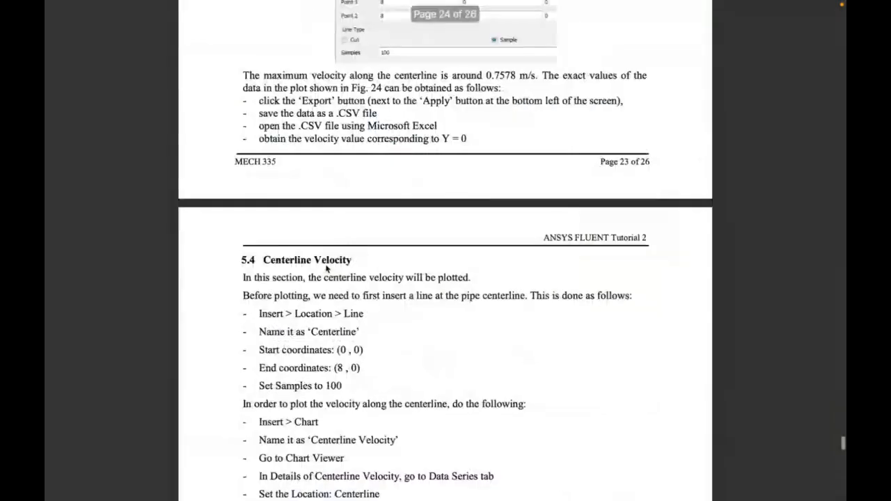
pyautogui.scroll(6, 537, 137)
pyautogui.scroll(1, 521, 153)
pyautogui.scroll(-4, 524, 153)
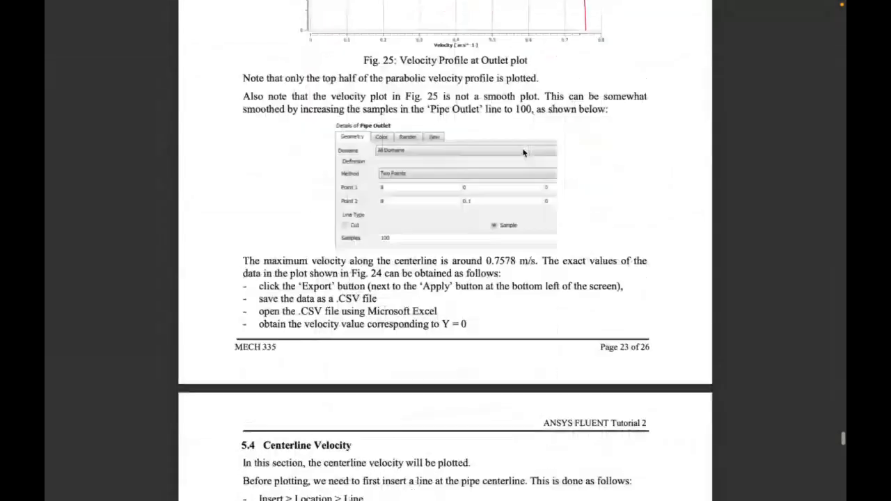
pyautogui.scroll(-5, 524, 153)
pyautogui.scroll(-3, 524, 152)
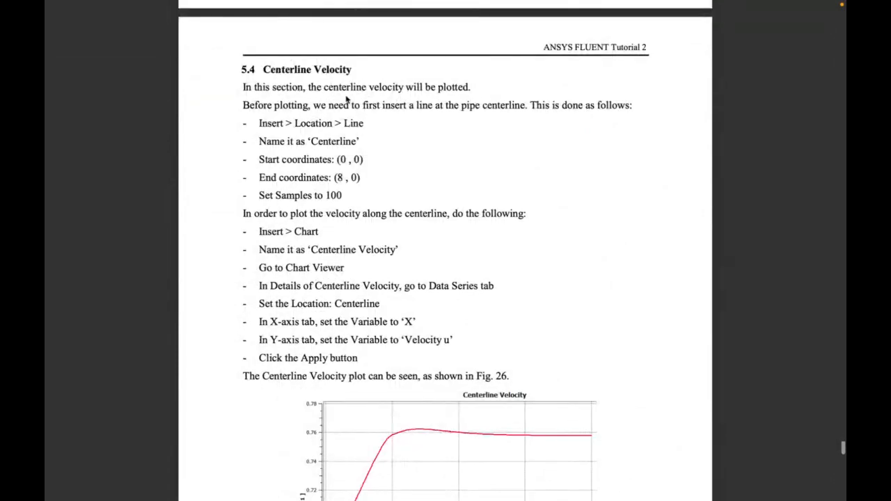
pyautogui.scroll(-1, 347, 160)
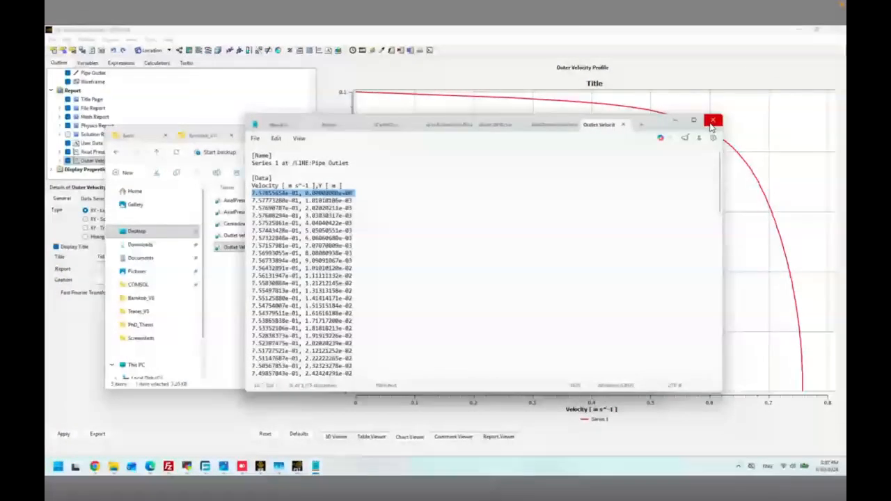
# - Dismiss the Notepad and file windows over CFD-Post and insert a new chart named Centerline Velocity
pyautogui.click(641, 119)
pyautogui.click(172, 408)
pyautogui.click(320, 50)
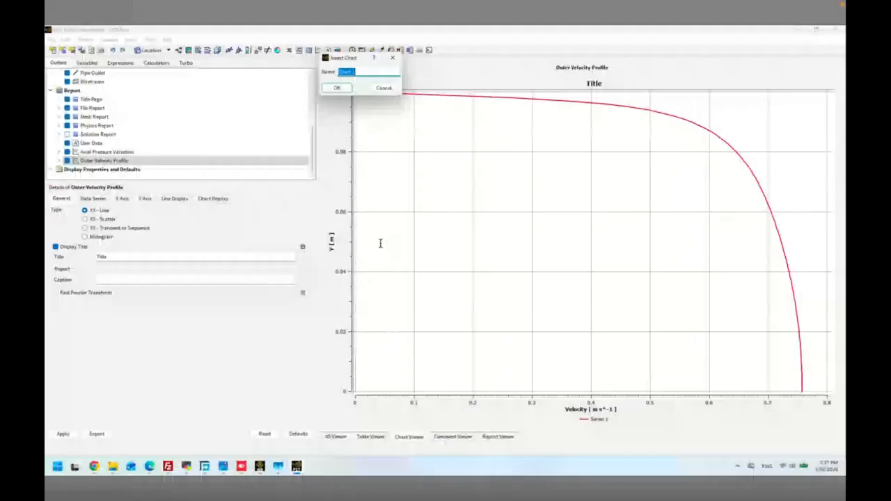
pyautogui.write('cente')
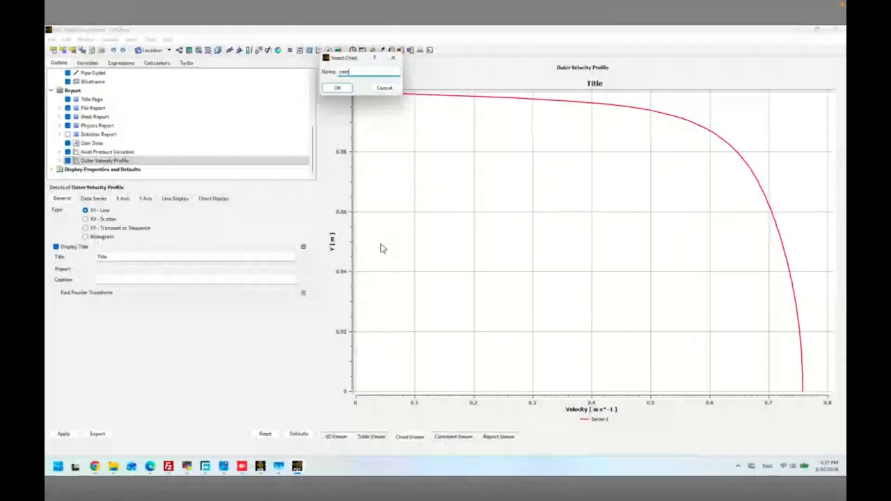
pyautogui.write('r')
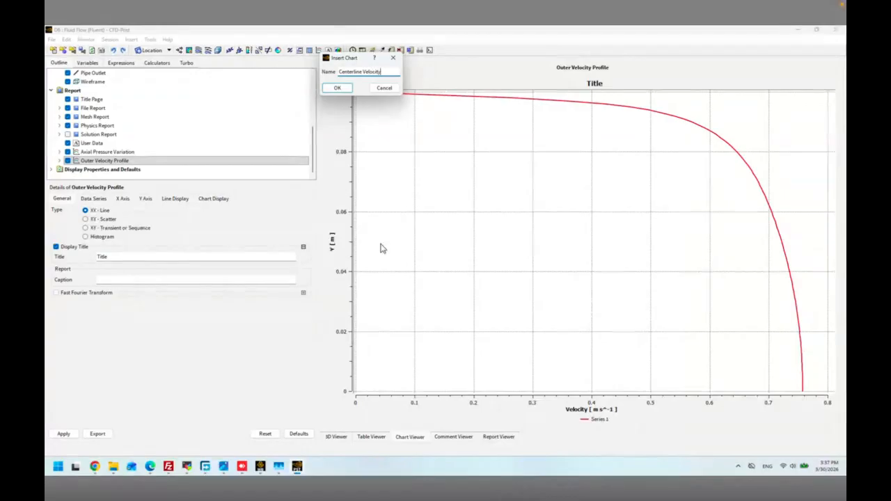
pyautogui.write('line Velocity')
pyautogui.click(337, 87)
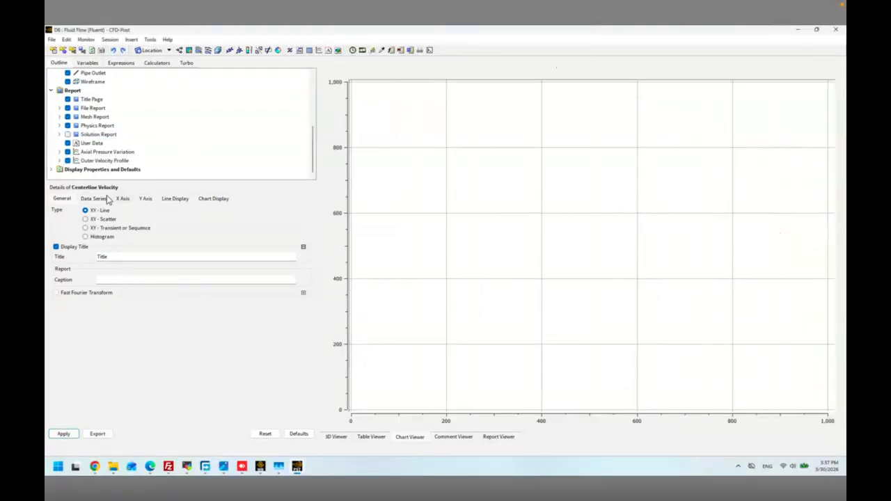
# - Set the chart's data series location to Centerline and its X axis variable to X
pyautogui.click(94, 198)
pyautogui.click(107, 304)
pyautogui.click(111, 311)
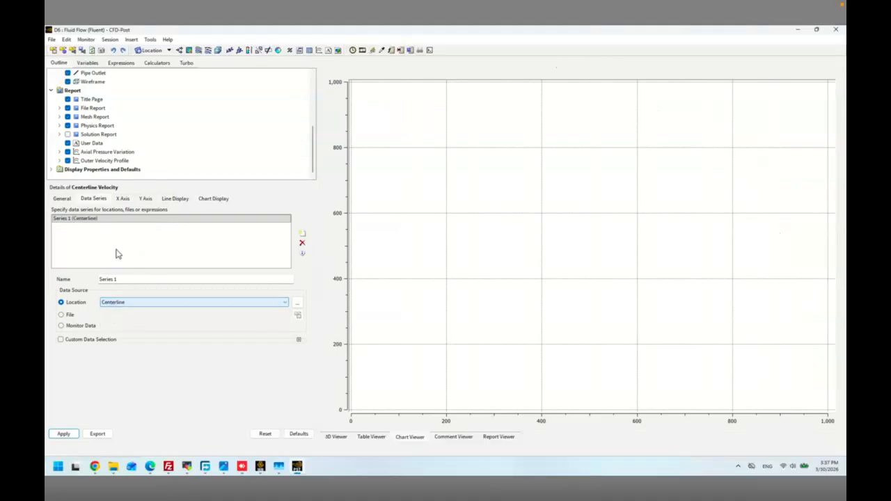
pyautogui.click(123, 198)
pyautogui.click(124, 220)
pyautogui.scroll(-10, 124, 283)
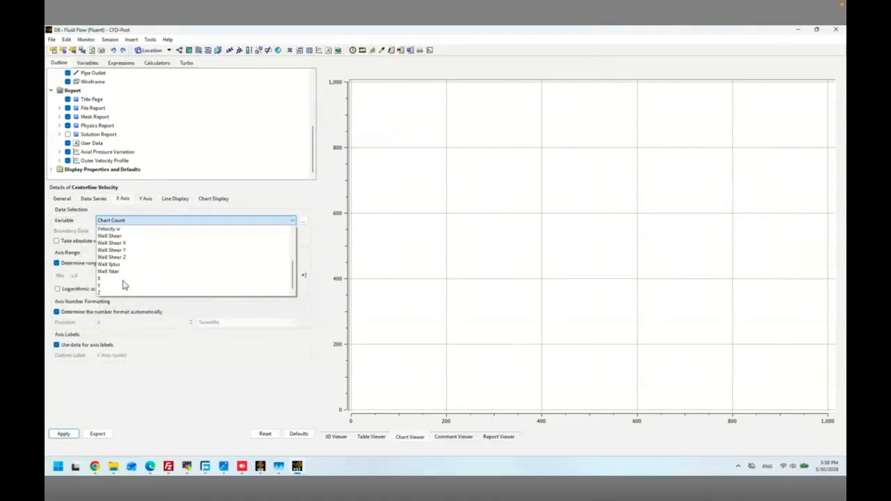
pyautogui.click(123, 285)
# - Set the Centerline Velocity chart's Y axis variable to Velocity and apply it to plot the curve
pyautogui.click(144, 199)
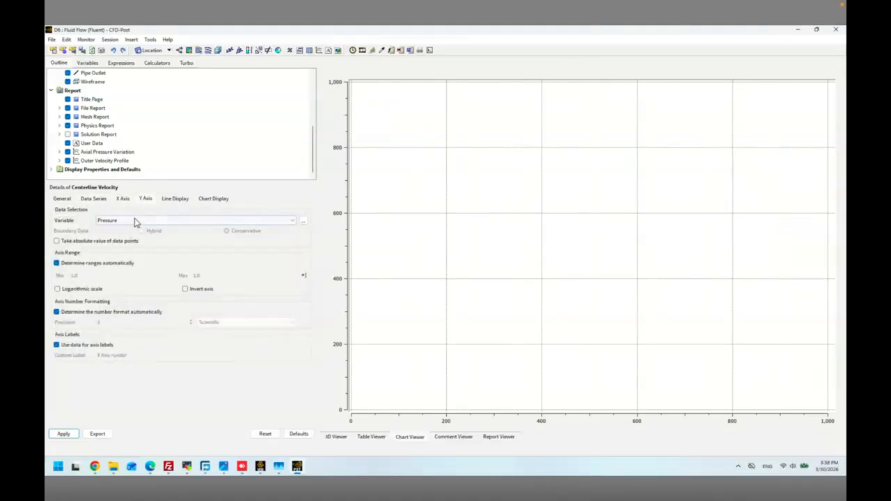
pyautogui.click(135, 221)
pyautogui.click(125, 262)
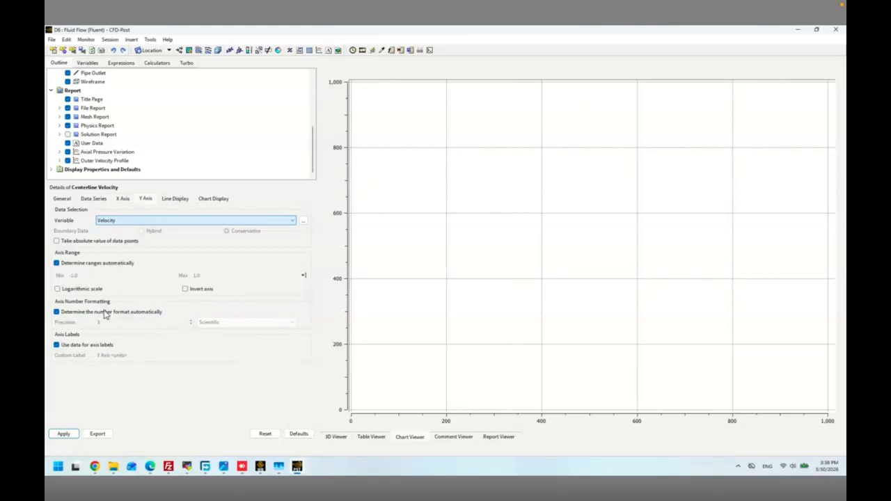
pyautogui.click(63, 434)
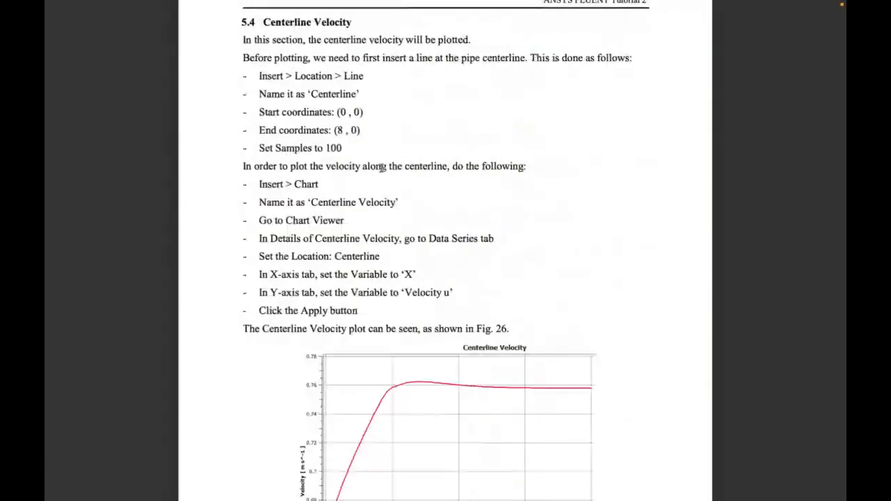
# - Compare the plotted curve with the tutorial's Fig. 26 and its notes on the maximum and constant centerline velocity
pyautogui.scroll(-5, 369, 188)
pyautogui.scroll(-5, 358, 207)
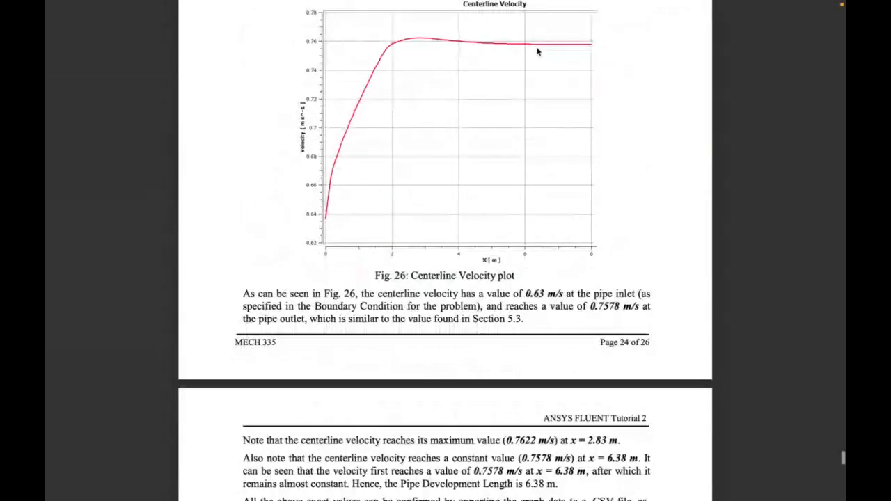
pyautogui.scroll(2, 521, 63)
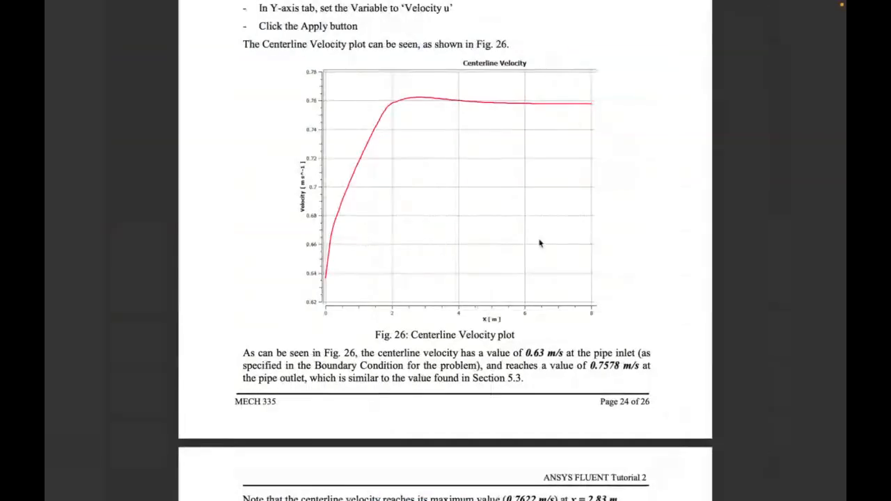
pyautogui.scroll(-1, 540, 243)
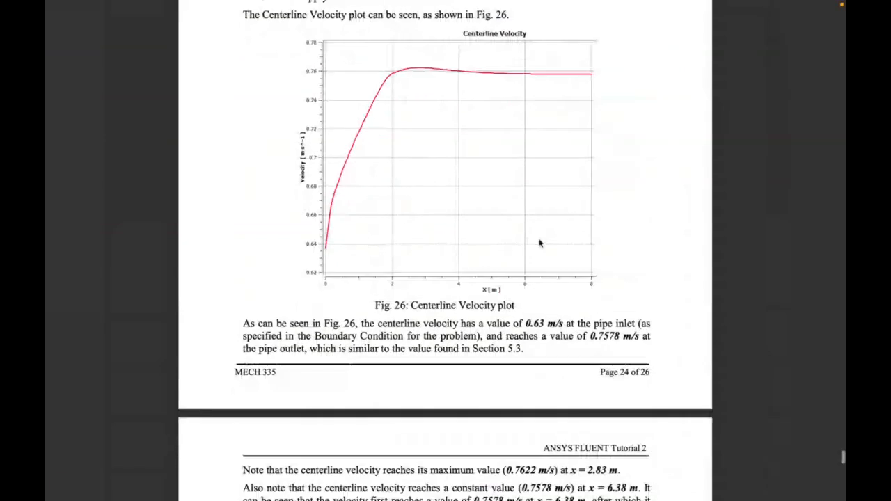
pyautogui.scroll(-5, 540, 243)
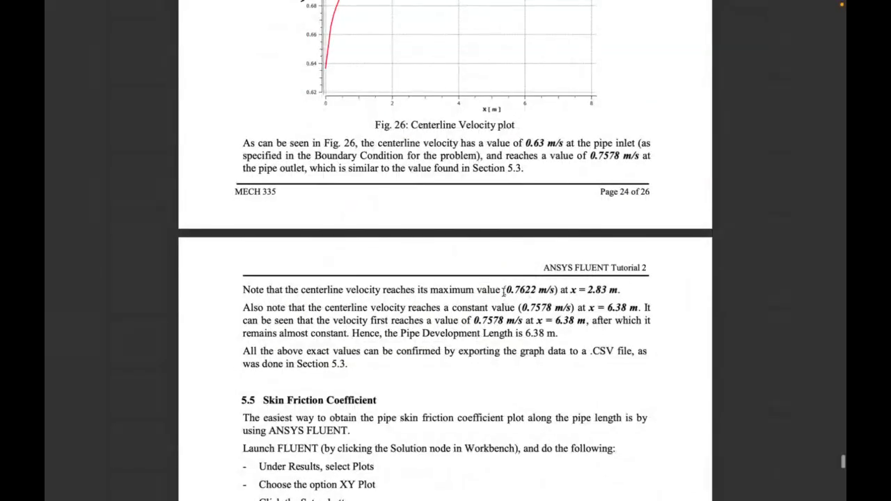
pyautogui.moveTo(503, 291); pyautogui.dragTo(619, 295)
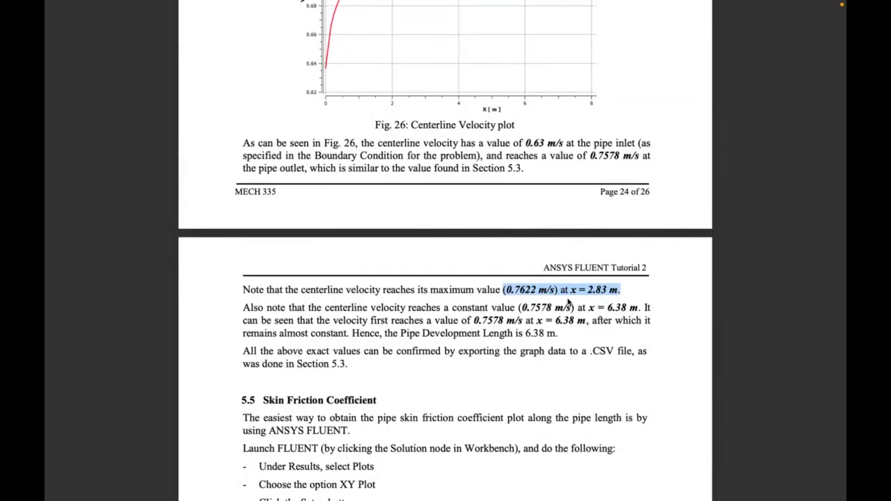
pyautogui.moveTo(454, 307); pyautogui.dragTo(640, 314)
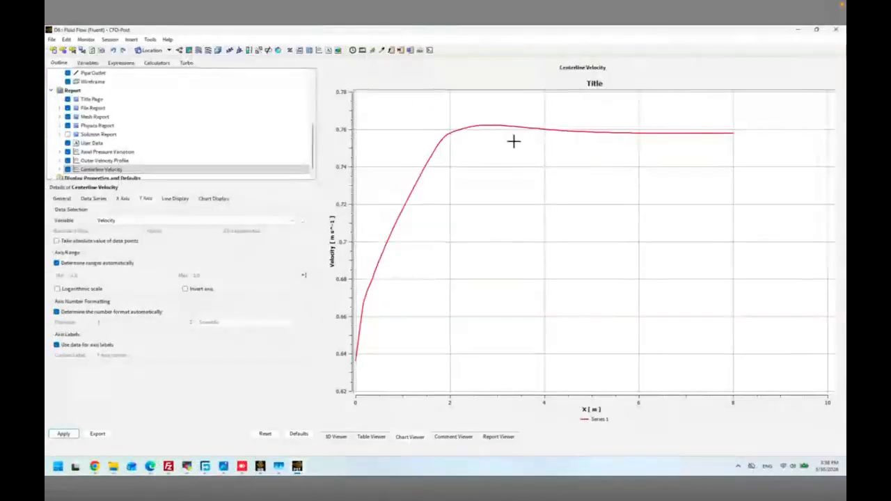
# - Export the Centerline Velocity chart data to the user_files folder as Centerline Velocity_Turbulent.csv
pyautogui.click(101, 433)
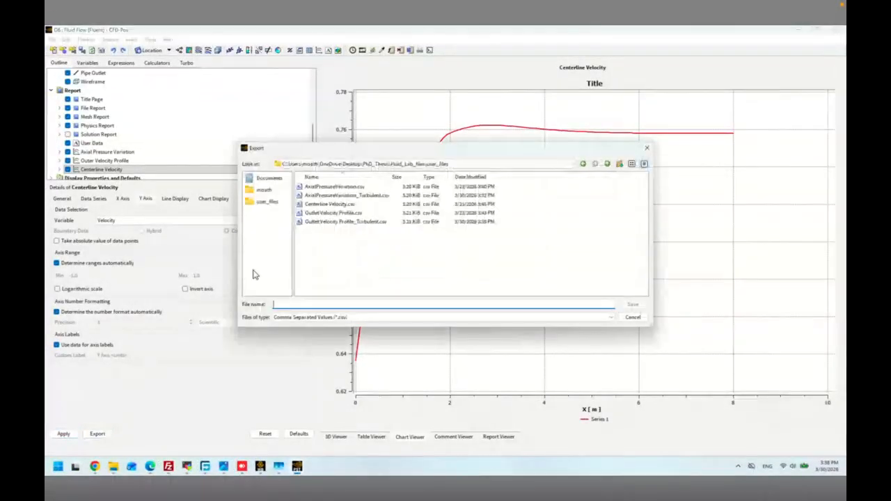
pyautogui.click(330, 205)
pyautogui.click(316, 304)
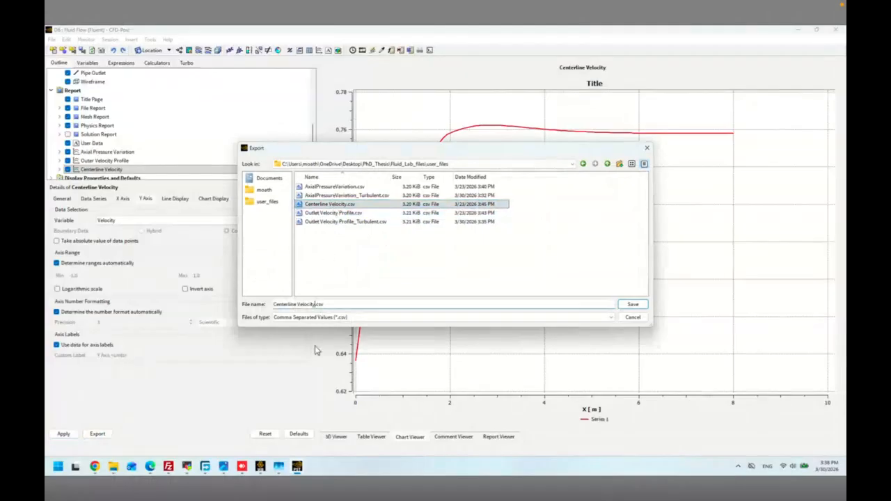
pyautogui.write('_T')
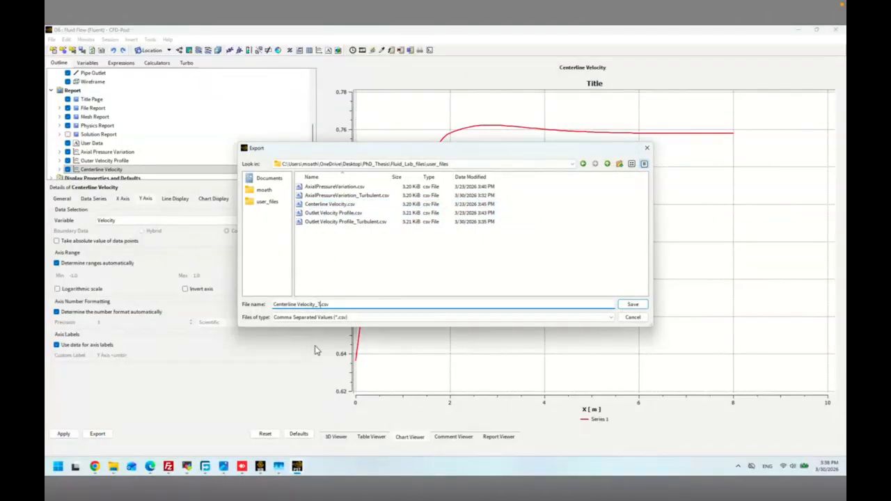
pyautogui.write('urbulent')
pyautogui.press('Return')
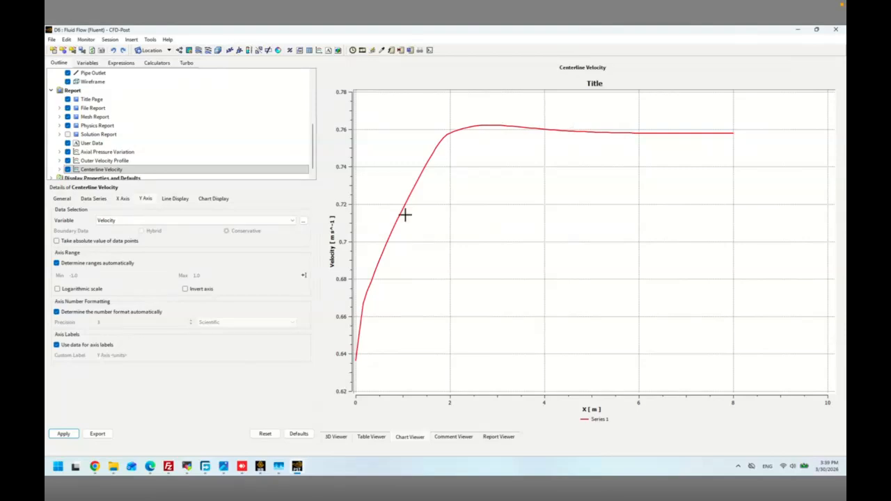
# - Open the exported Centerline Velocity_Turbulent file in Notepad and check its header and first rows
pyautogui.click(112, 466)
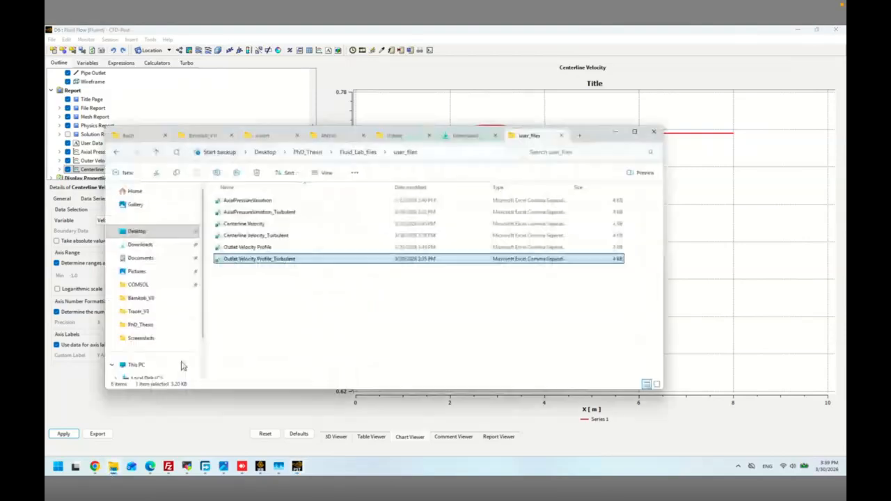
pyautogui.rightClick(287, 238)
pyautogui.click(304, 350)
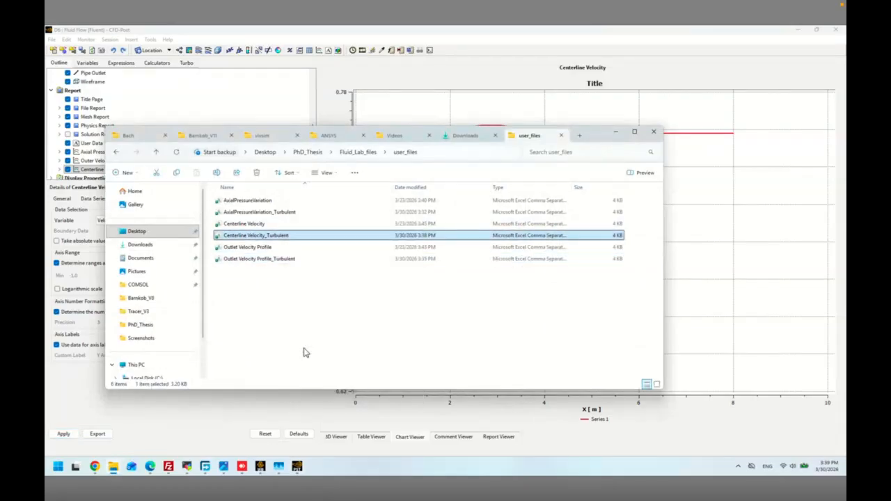
pyautogui.scroll(-4, 278, 231)
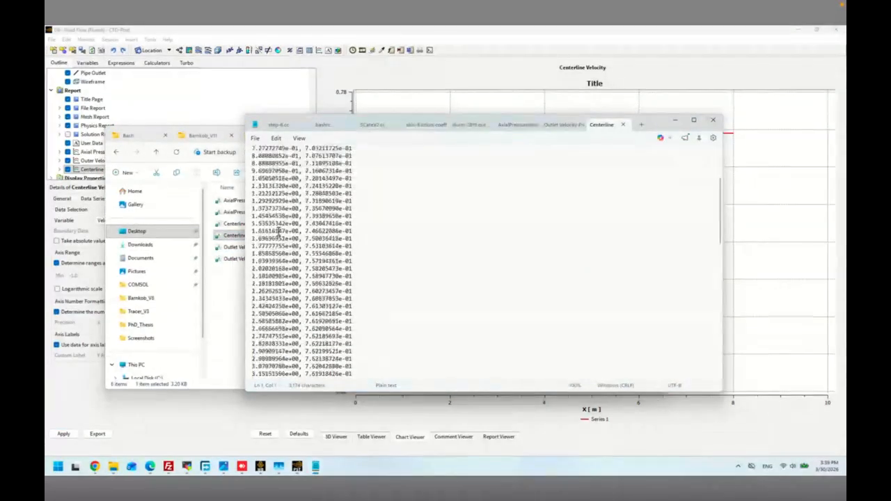
pyautogui.scroll(5, 278, 232)
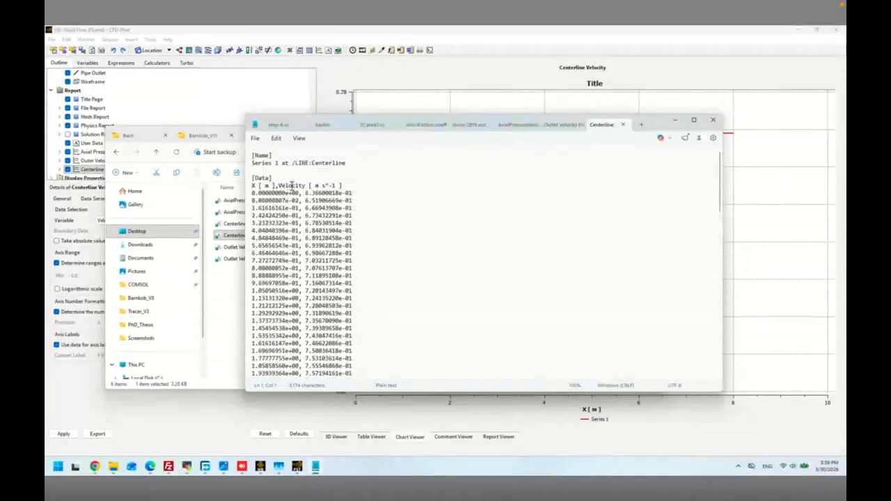
# - Examine how the exported centerline velocity values develop with X along the pipe up to the outlet
pyautogui.scroll(-5, 298, 238)
pyautogui.click(315, 233)
pyautogui.scroll(-3, 316, 285)
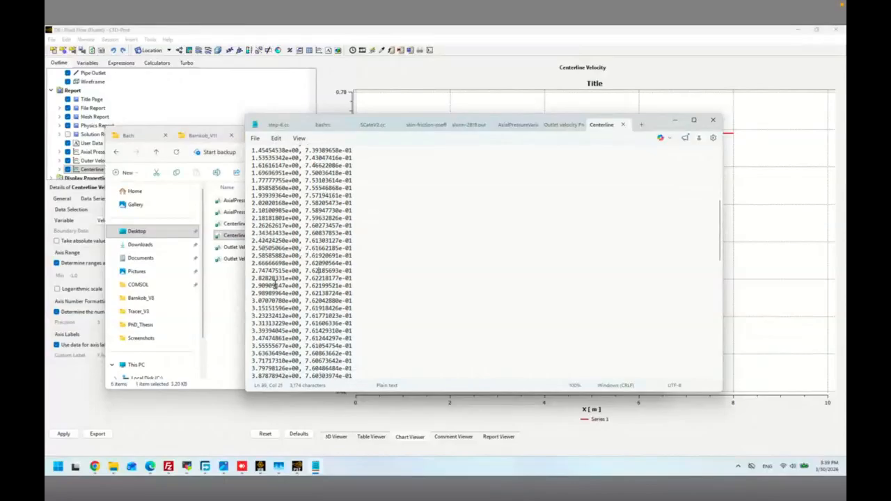
pyautogui.press('Down')
pyautogui.press('Down')
pyautogui.press('Down')
pyautogui.press('Down')
pyautogui.press('Down')
pyautogui.press('Down')
pyautogui.press('Down')
pyautogui.press('Down')
pyautogui.press('Down')
pyautogui.press('Down')
pyautogui.press('Down')
pyautogui.press('Down')
pyautogui.press('Down')
pyautogui.press('Down')
pyautogui.press('Down')
pyautogui.press('Down')
pyautogui.press('Down')
pyautogui.press('Down')
pyautogui.press('Down')
pyautogui.press('Down')
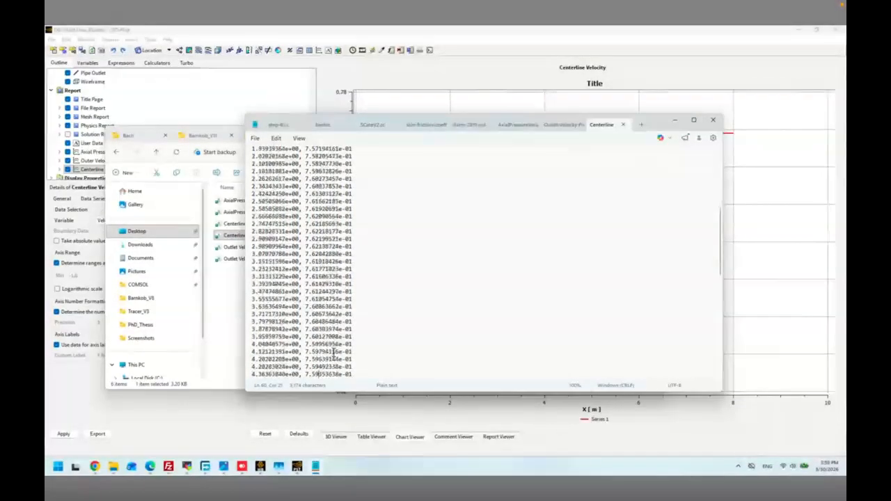
pyautogui.press('Down')
pyautogui.press('Down')
pyautogui.press('Down')
pyautogui.press('Down')
pyautogui.press('Down')
pyautogui.press('Down')
pyautogui.press('Down')
pyautogui.press('Down')
pyautogui.press('Down')
pyautogui.press('Down')
pyautogui.press('Down')
pyautogui.press('Down')
pyautogui.press('Down')
pyautogui.press('Down')
pyautogui.press('Down')
pyautogui.press('Down')
pyautogui.press('Down')
pyautogui.press('Down')
pyautogui.press('Down')
pyautogui.press('Down')
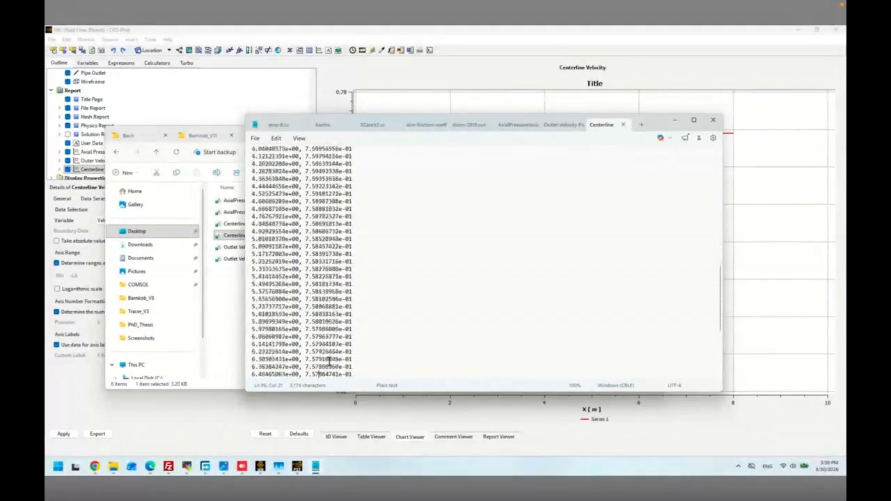
pyautogui.press('Down')
pyautogui.press('Down')
pyautogui.press('Down')
pyautogui.press('Down')
pyautogui.press('Down')
pyautogui.press('Down')
pyautogui.press('Down')
pyautogui.press('Down')
pyautogui.press('Down')
pyautogui.press('Down')
pyautogui.press('Down')
pyautogui.press('Down')
pyautogui.press('Down')
pyautogui.press('Down')
pyautogui.press('Down')
pyautogui.press('Down')
pyautogui.press('Down')
pyautogui.press('Down')
pyautogui.press('Down')
pyautogui.press('Down')
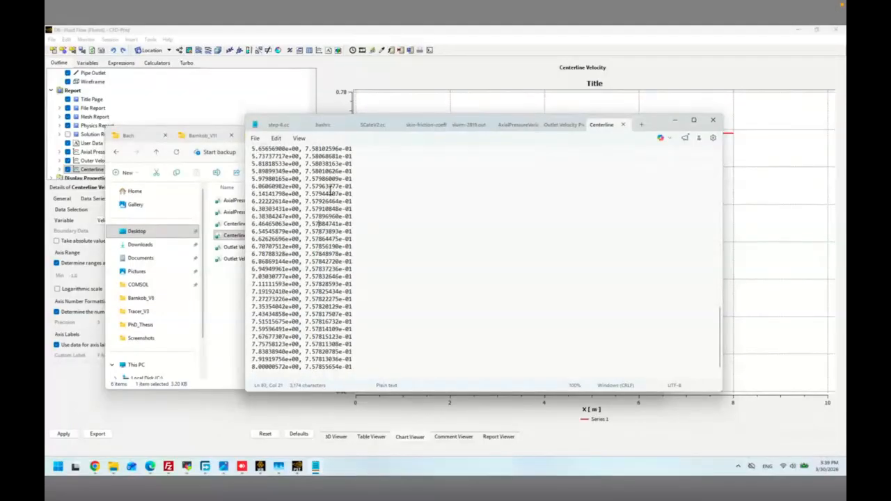
pyautogui.press('Up')
pyautogui.press('Up')
pyautogui.press('Up')
pyautogui.press('Up')
pyautogui.press('Up')
pyautogui.press('Up')
pyautogui.press('Up')
pyautogui.press('Up')
pyautogui.press('Up')
pyautogui.press('Up')
pyautogui.press('Up')
pyautogui.press('Up')
pyautogui.press('Up')
pyautogui.press('Up')
pyautogui.press('Up')
pyautogui.press('Up')
pyautogui.press('Up')
pyautogui.press('Up')
pyautogui.press('Up')
pyautogui.press('Up')
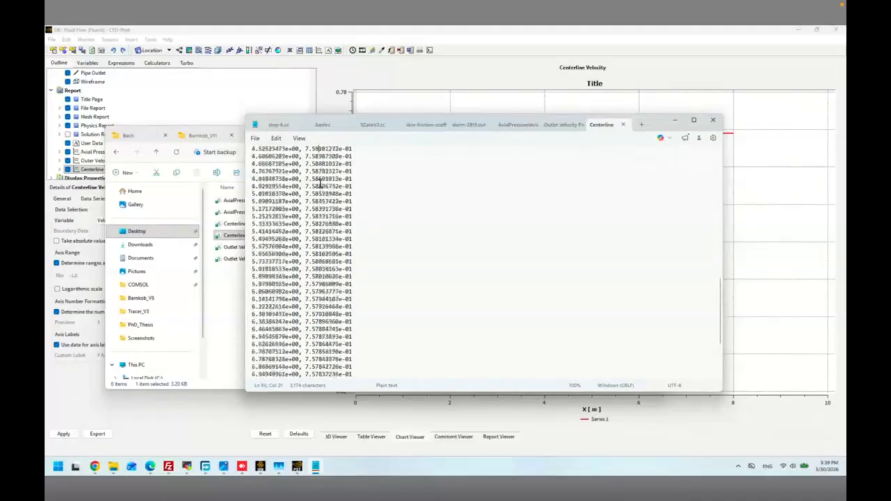
pyautogui.press('Up')
pyautogui.press('Up')
pyautogui.press('Up')
pyautogui.press('Up')
pyautogui.press('Up')
pyautogui.press('Up')
pyautogui.press('Up')
pyautogui.press('Up')
pyautogui.press('Up')
pyautogui.press('Up')
pyautogui.press('Up')
pyautogui.press('Up')
pyautogui.press('Up')
pyautogui.press('Up')
pyautogui.press('Up')
pyautogui.press('Up')
pyautogui.press('Up')
pyautogui.press('Up')
pyautogui.press('Up')
pyautogui.press('Up')
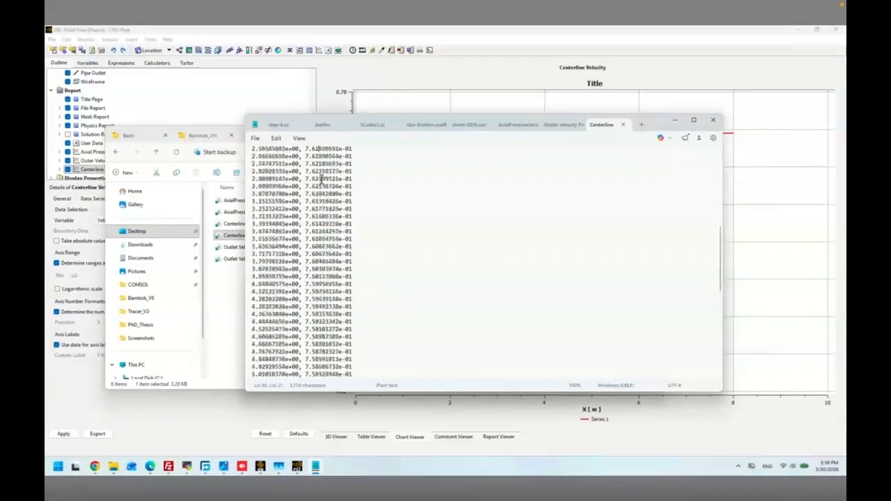
pyautogui.press('Down')
pyautogui.press('Down')
pyautogui.press('Down')
pyautogui.press('Down')
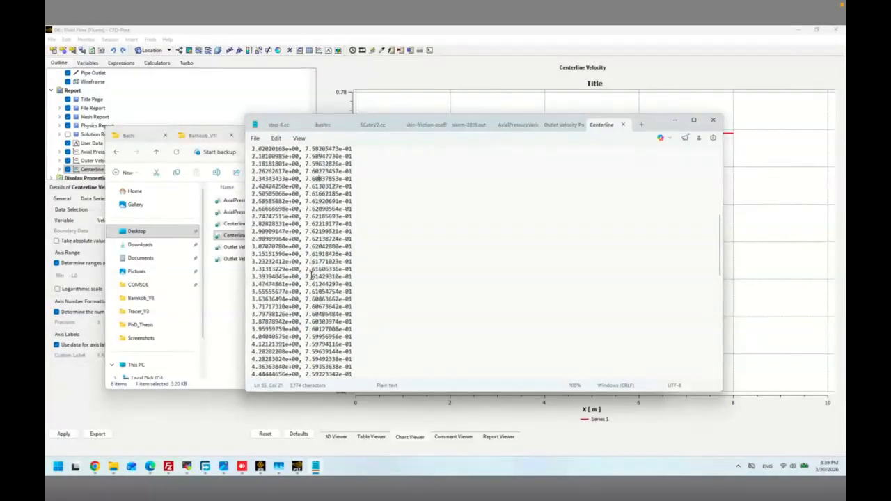
# - Mark the data rows around the maximum centerline velocity and compare them with the tutorial's maximum and constant velocity notes
pyautogui.tripleClick(326, 218)
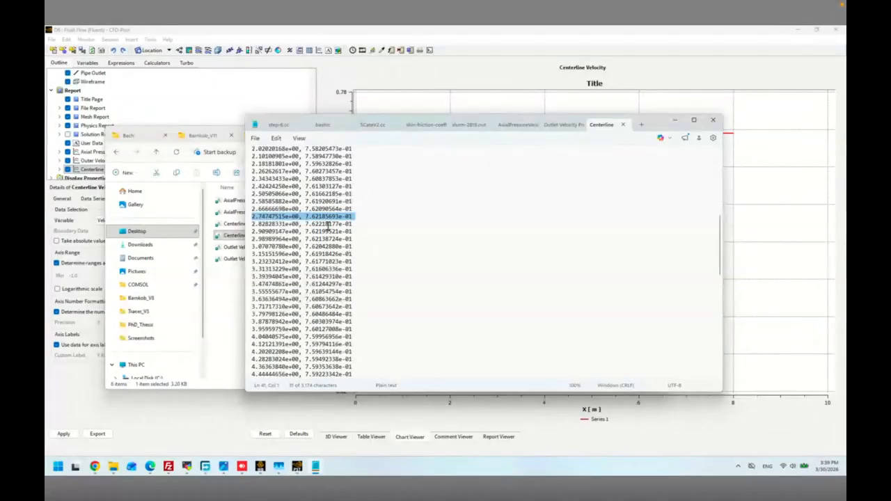
pyautogui.tripleClick(327, 225)
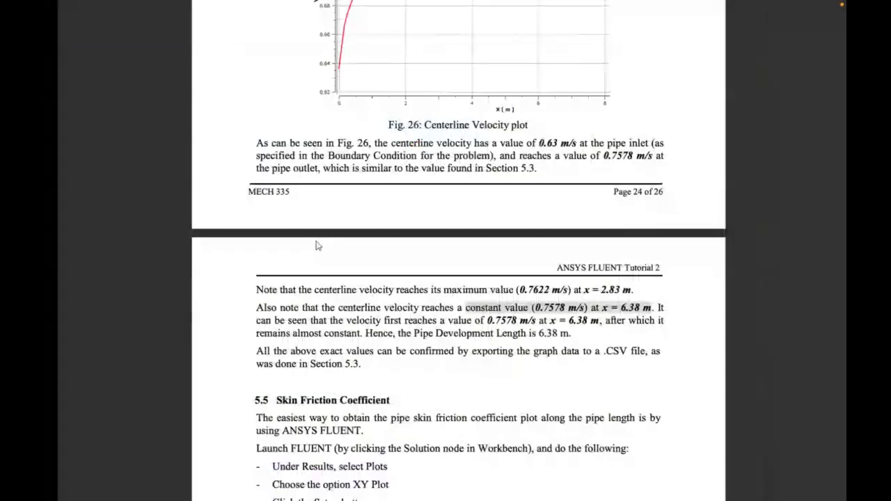
pyautogui.moveTo(453, 307); pyautogui.dragTo(638, 307)
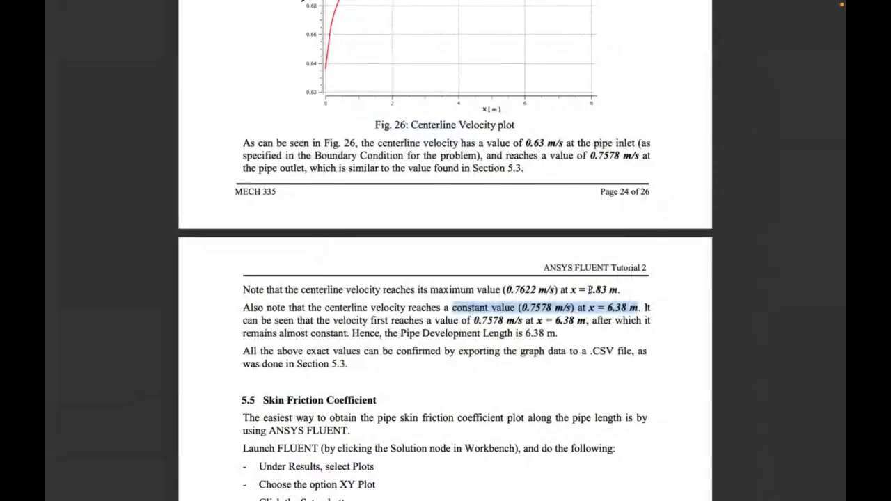
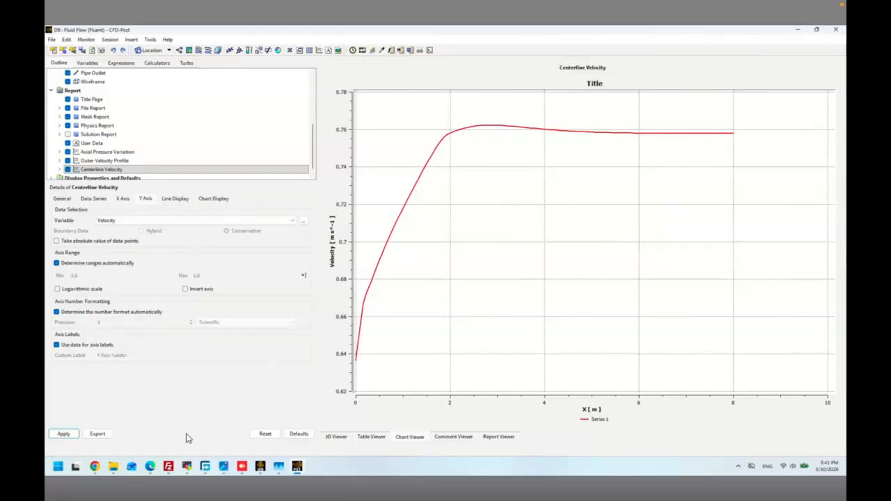
# - Close CFD-Post and the file window, and open the Solution of Fluid Flow system D from Workbench in Fluent
pyautogui.click(836, 32)
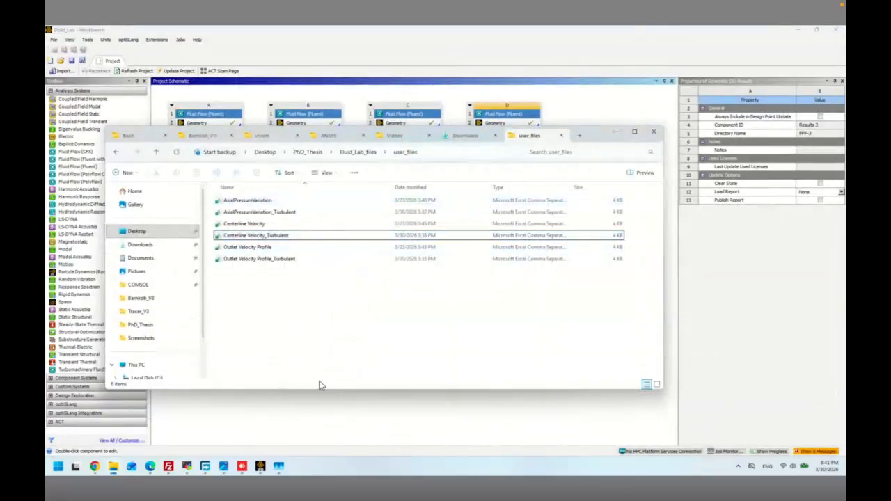
pyautogui.click(322, 401)
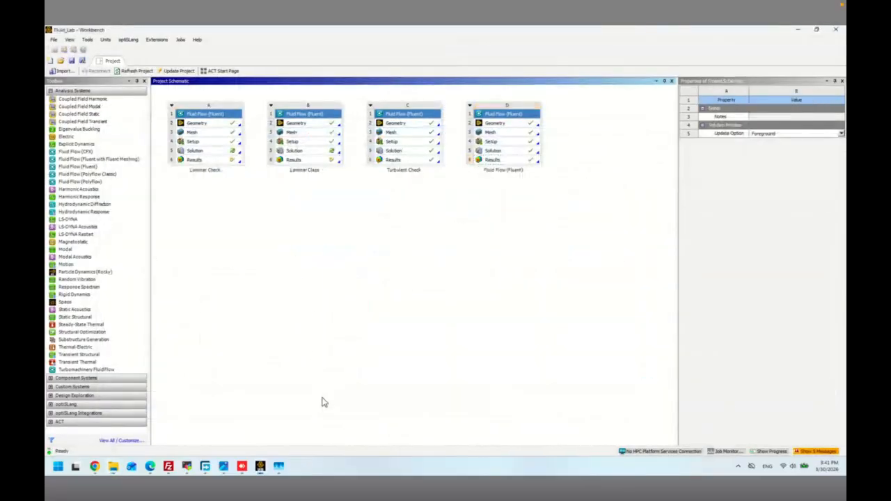
pyautogui.doubleClick(491, 151)
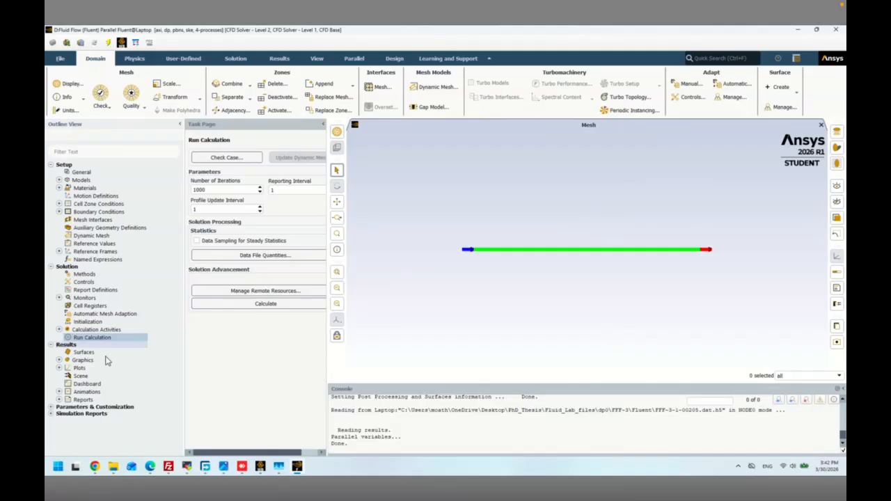
# - Start a new XY plot under the results plots in Fluent
pyautogui.click(80, 368)
pyautogui.click(59, 368)
pyautogui.click(90, 384)
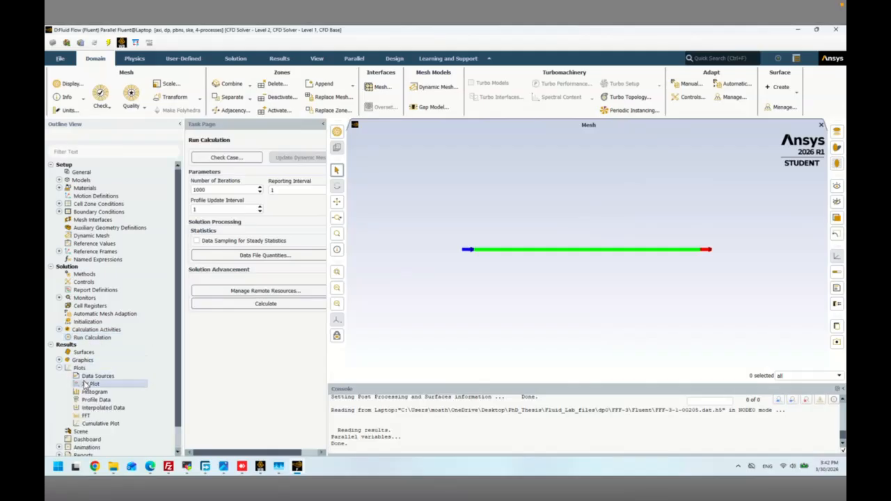
pyautogui.rightClick(89, 384)
pyautogui.click(101, 387)
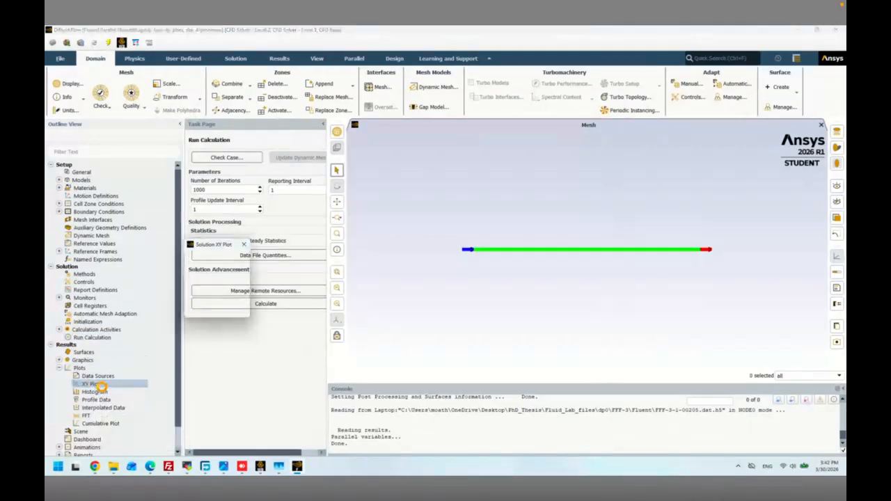
# - Set the plot's Y axis function to Wall Fluxes, Skin Friction Coefficient, keeping Direction Vector as the X axis function
pyautogui.click(373, 284)
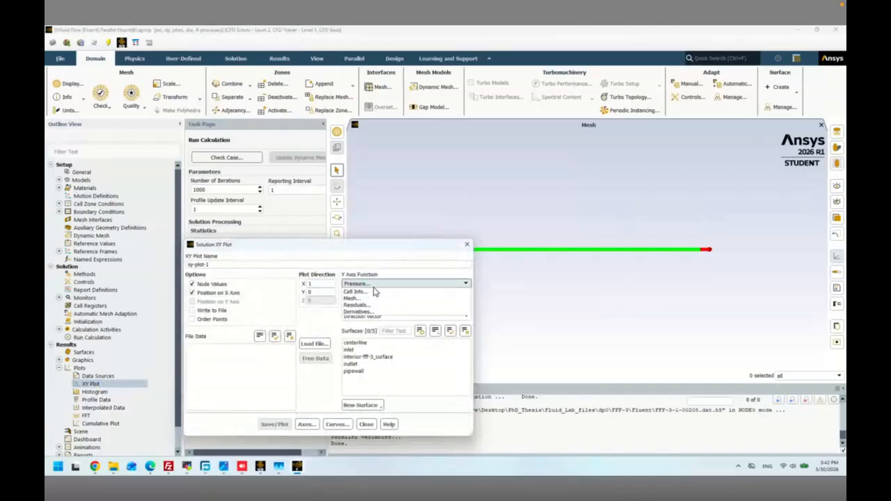
pyautogui.click(371, 323)
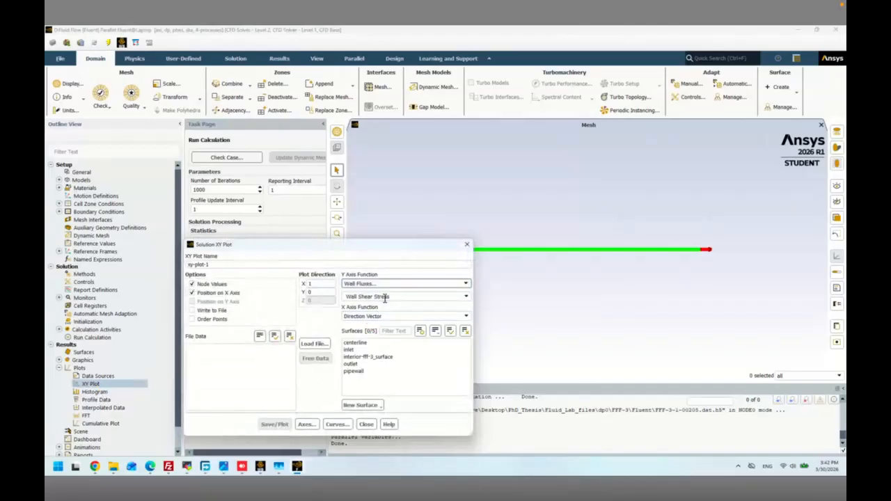
pyautogui.click(384, 299)
pyautogui.click(466, 296)
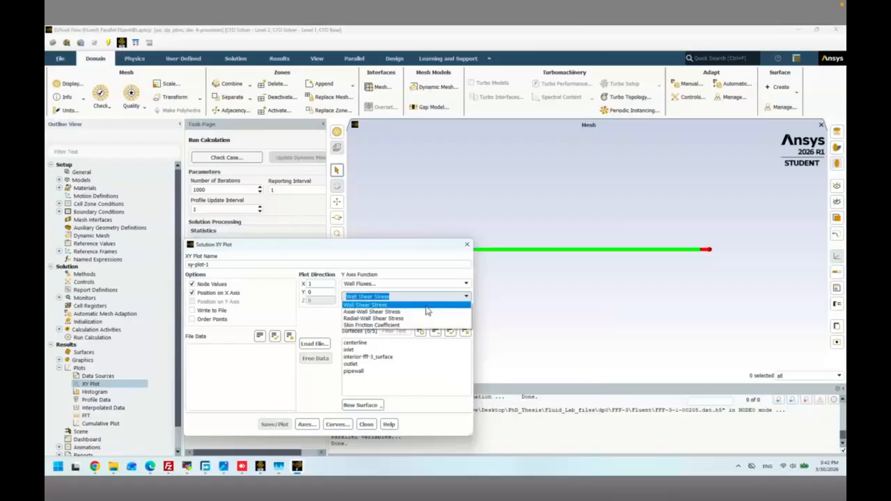
pyautogui.click(390, 325)
pyautogui.click(466, 316)
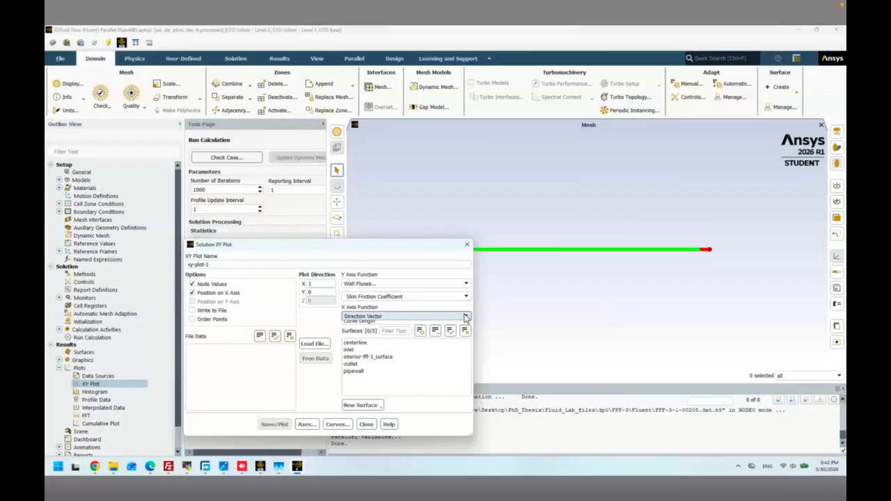
pyautogui.click(417, 325)
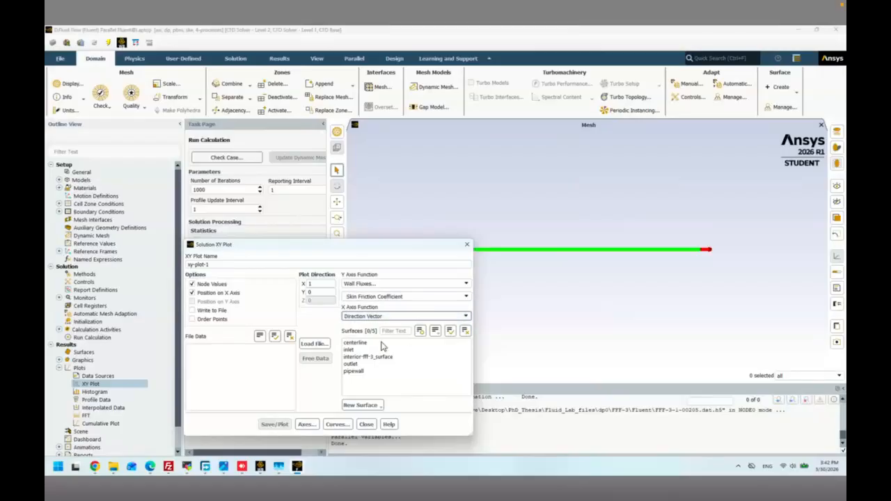
# - Plot the skin friction coefficient on the pipewall surface and move the plot settings dialog clear of the graph
pyautogui.click(354, 371)
pyautogui.click(274, 424)
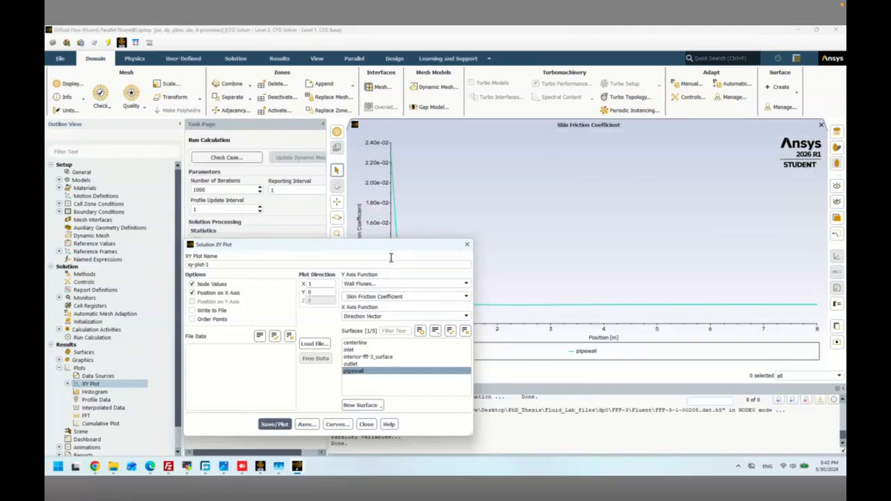
pyautogui.moveTo(397, 247); pyautogui.dragTo(258, 222)
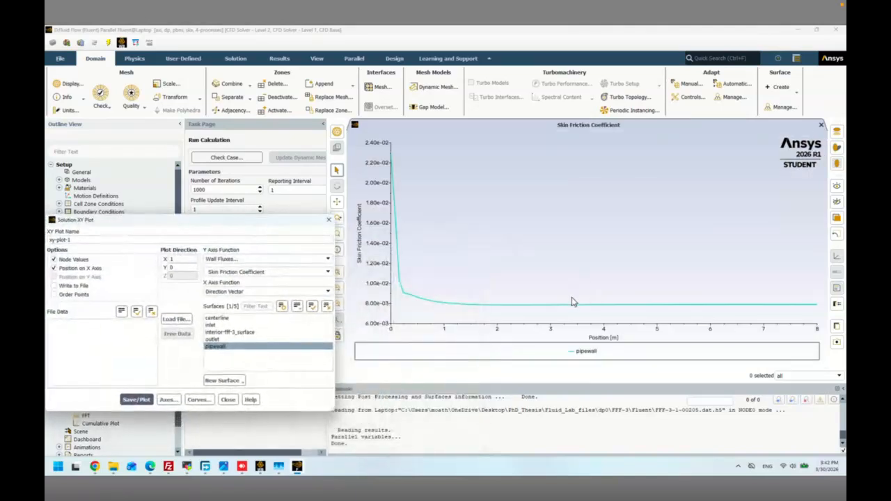
# - Compare the skin friction curve with the tutorial's Fig. 28 and read its notes on the settled value and writing data to file
pyautogui.hotkey('ctrl', 'Right')
pyautogui.scroll(-4, 472, 356)
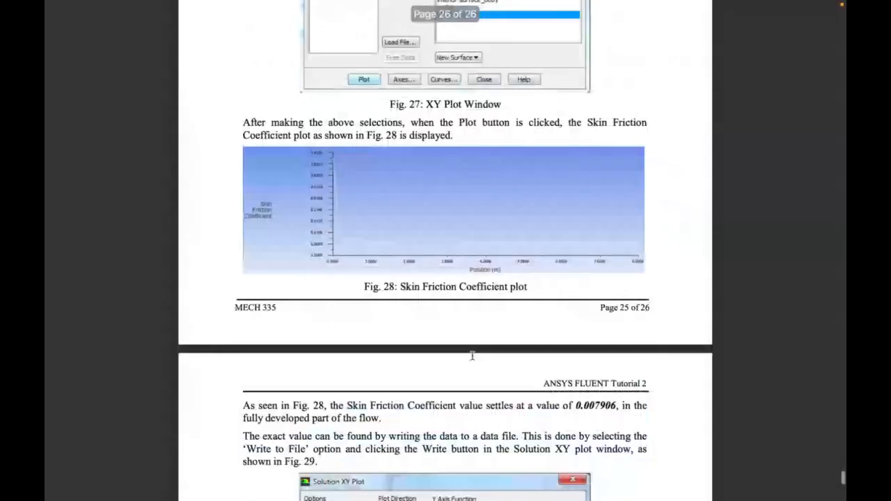
pyautogui.scroll(1, 387, 209)
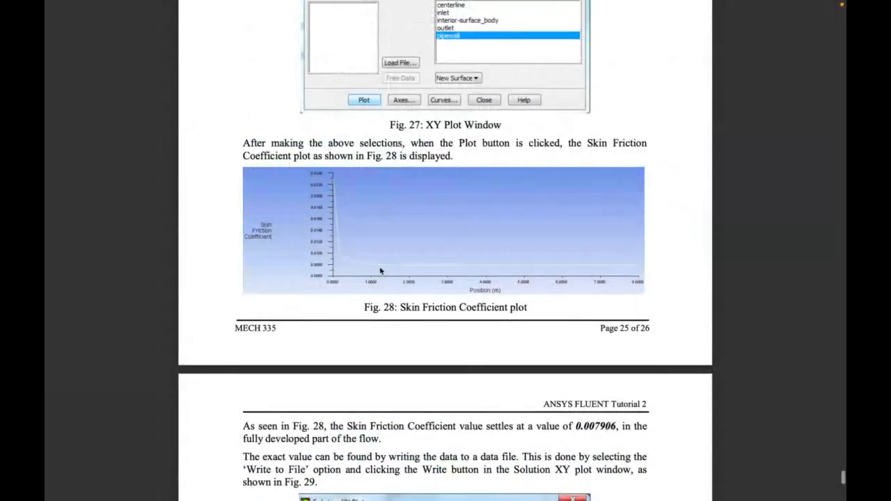
pyautogui.press('super+ctrl+Left')
pyautogui.press('super+ctrl+Right')
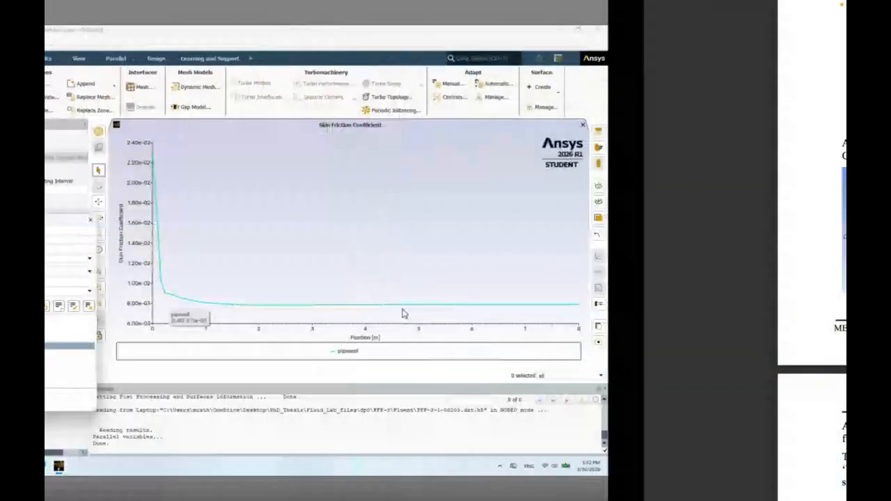
pyautogui.scroll(-3, 402, 308)
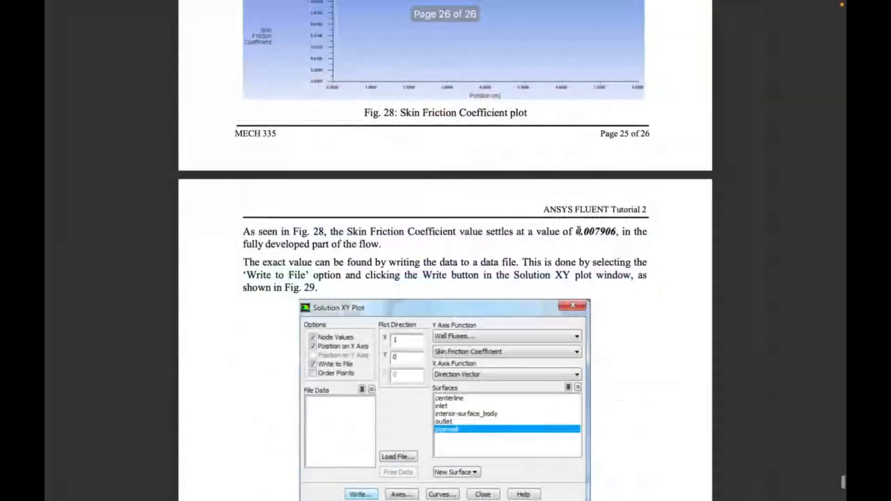
# - Return to Fluent from the tutorial and write the pipewall skin friction plot data to an XY file named skin-friction-coefficient
pyautogui.moveTo(575, 231); pyautogui.dragTo(616, 232)
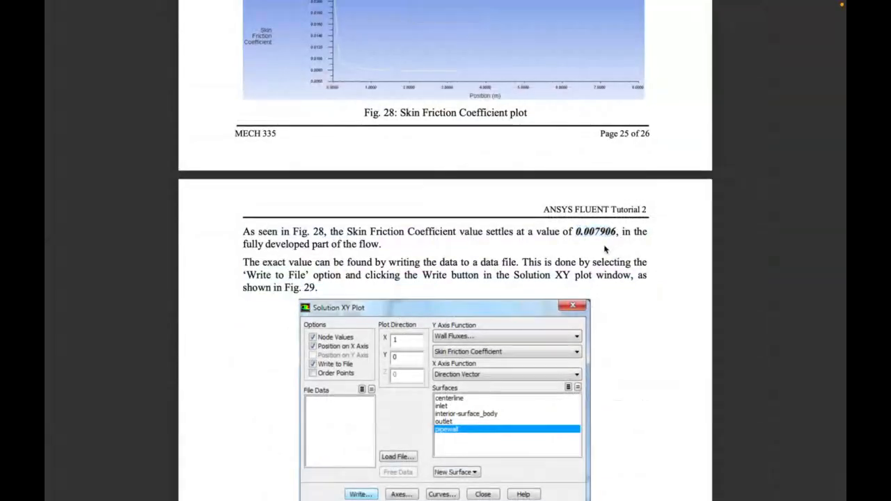
pyautogui.press('super+ctrl+Left')
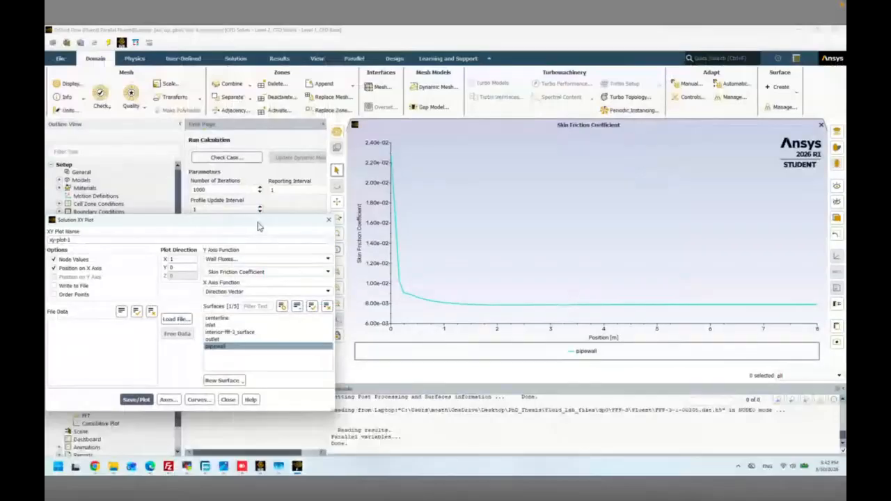
pyautogui.moveTo(258, 220); pyautogui.dragTo(377, 206)
pyautogui.click(189, 271)
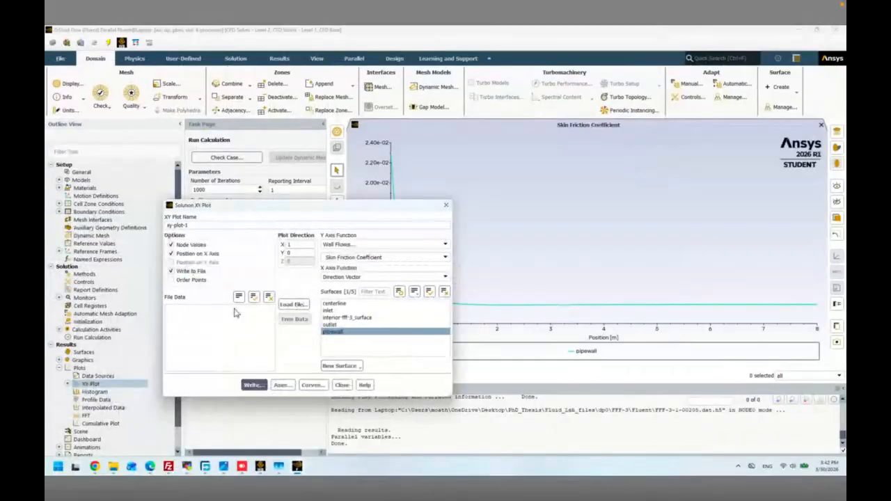
pyautogui.click(254, 385)
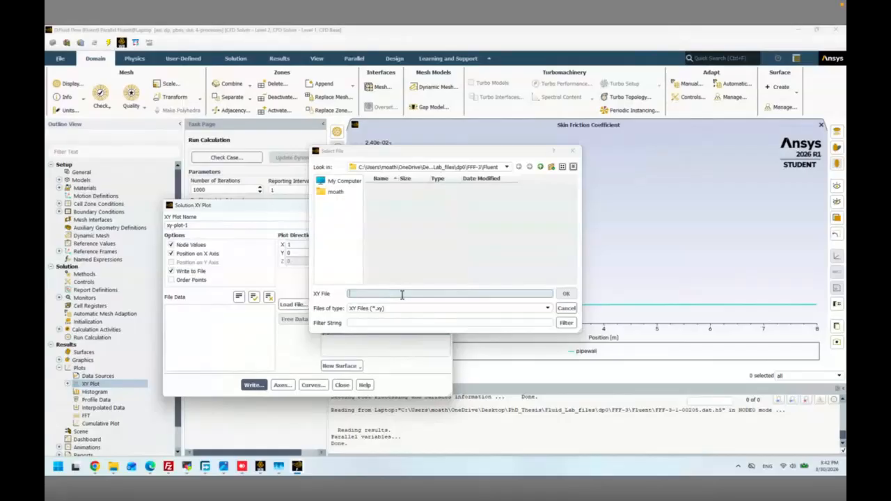
pyautogui.click(402, 294)
pyautogui.write('skin')
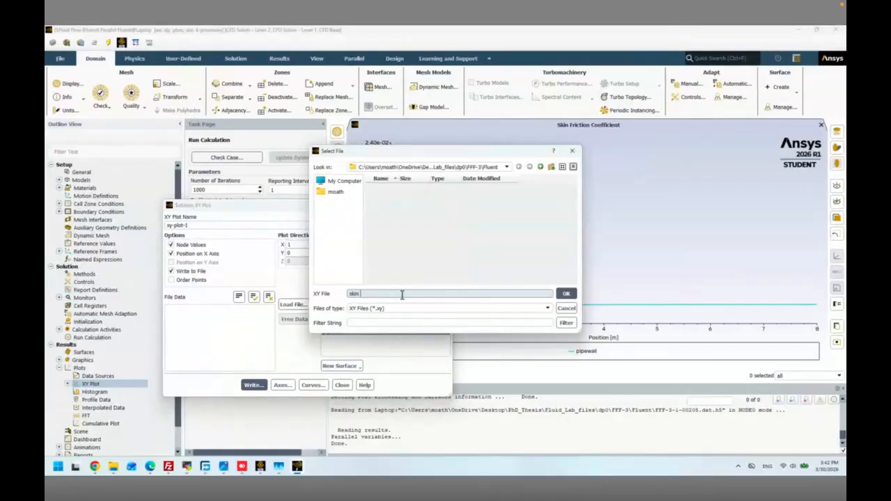
pyautogui.write(' friction-coefficient')
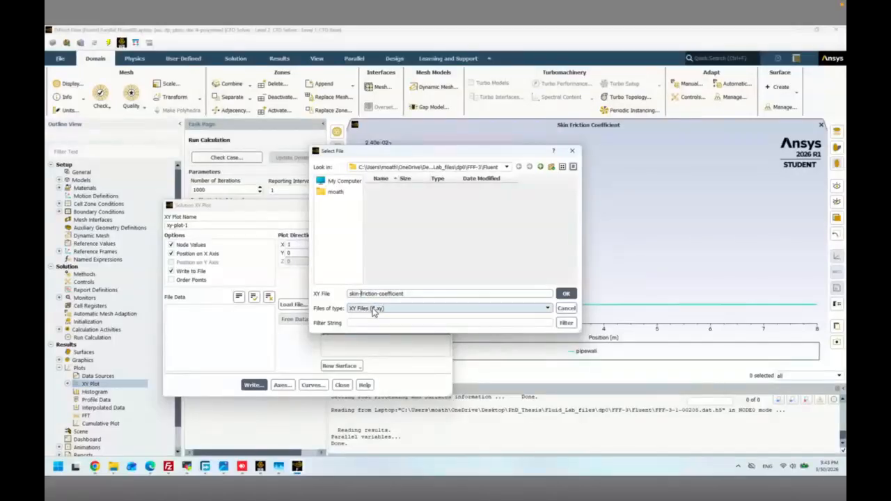
pyautogui.click(565, 294)
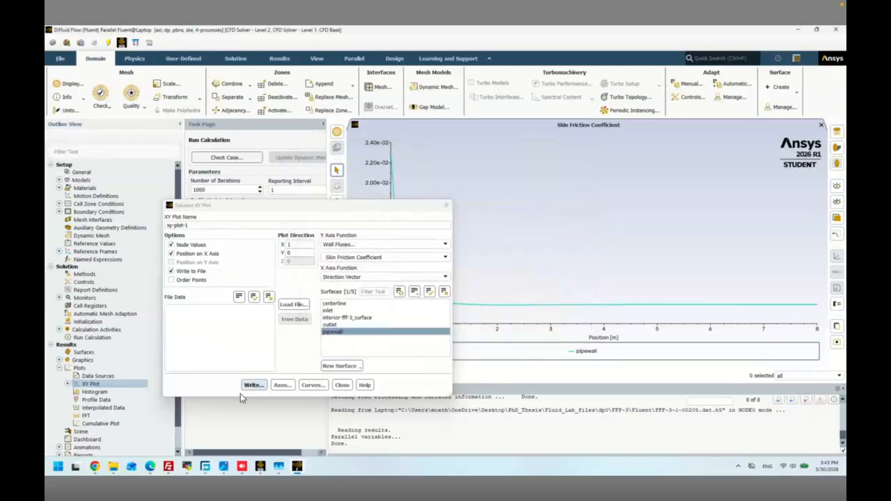
# - Find the skin-friction-coefficient file in Fluid_Lab_files > dp0 > FFF-3 > Fluent in File Explorer and open it in Notepad
pyautogui.click(113, 466)
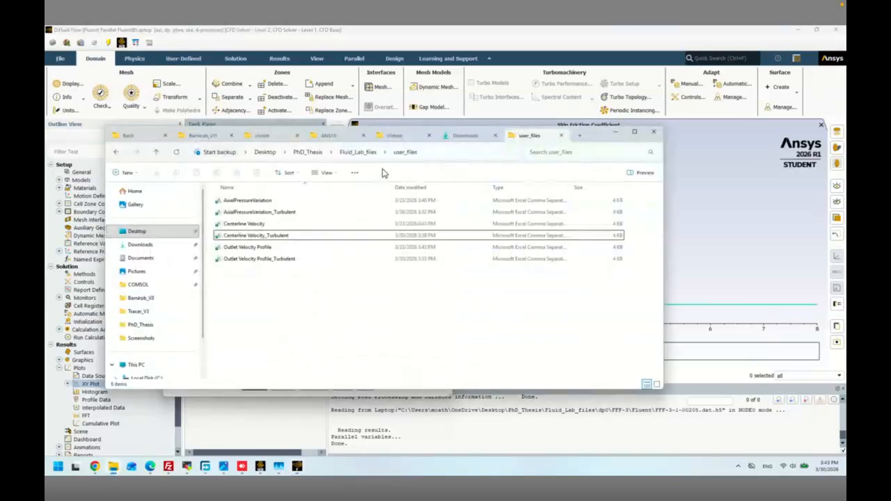
pyautogui.click(364, 154)
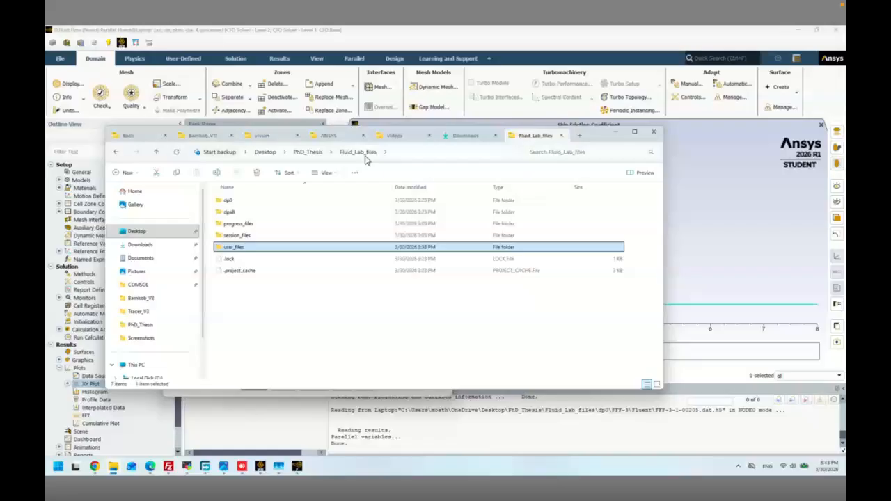
pyautogui.doubleClick(258, 200)
pyautogui.doubleClick(243, 236)
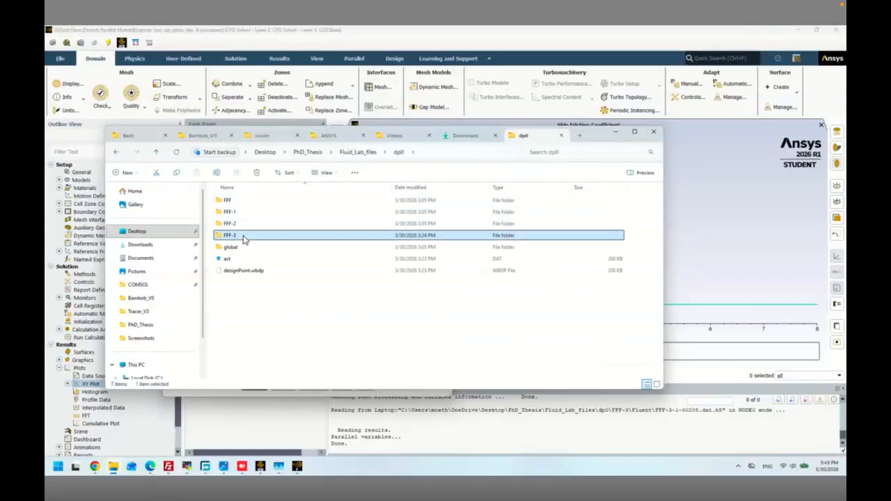
pyautogui.doubleClick(246, 212)
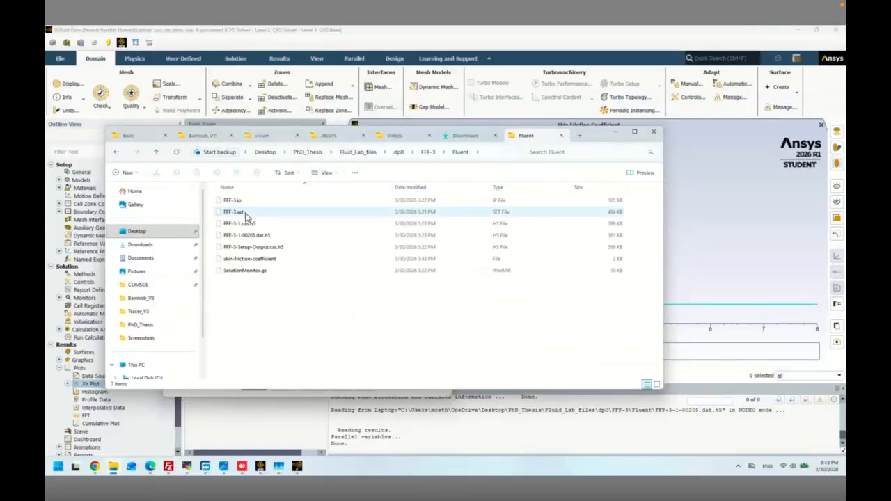
pyautogui.click(253, 262)
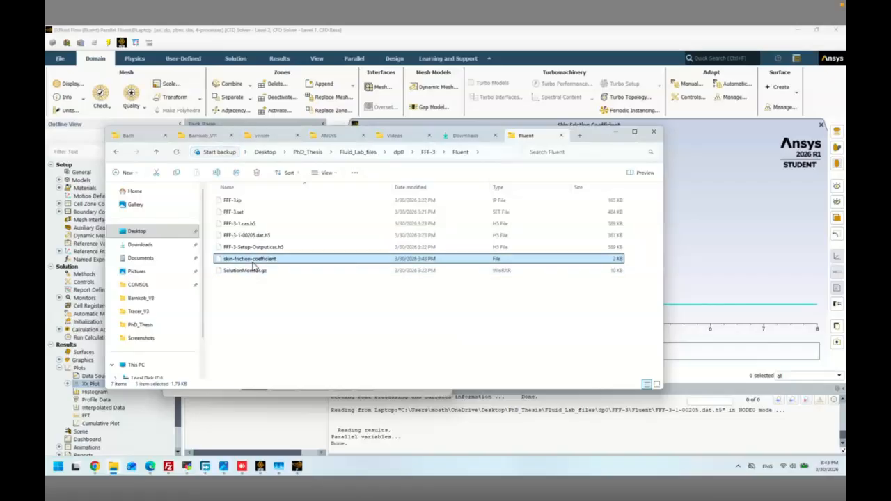
pyautogui.rightClick(254, 266)
pyautogui.click(295, 228)
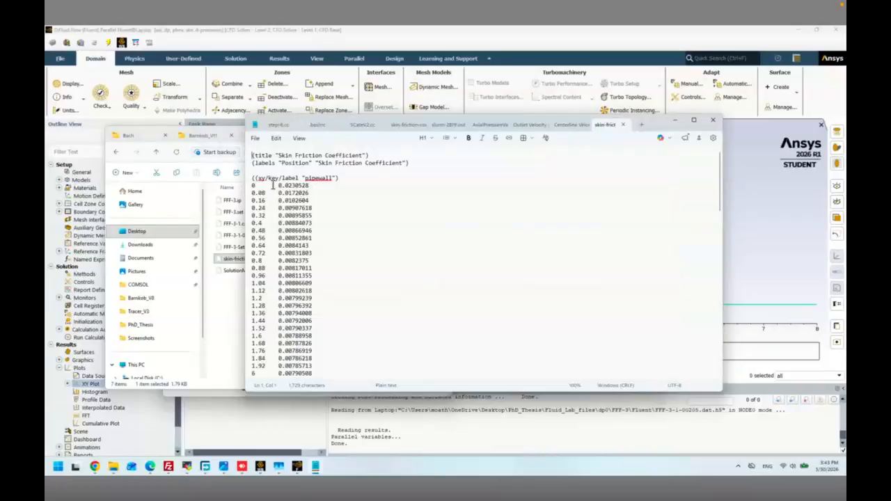
# - Examine the skin friction coefficient values against position in the exported file, especially in the fully developed region
pyautogui.scroll(-15, 274, 185)
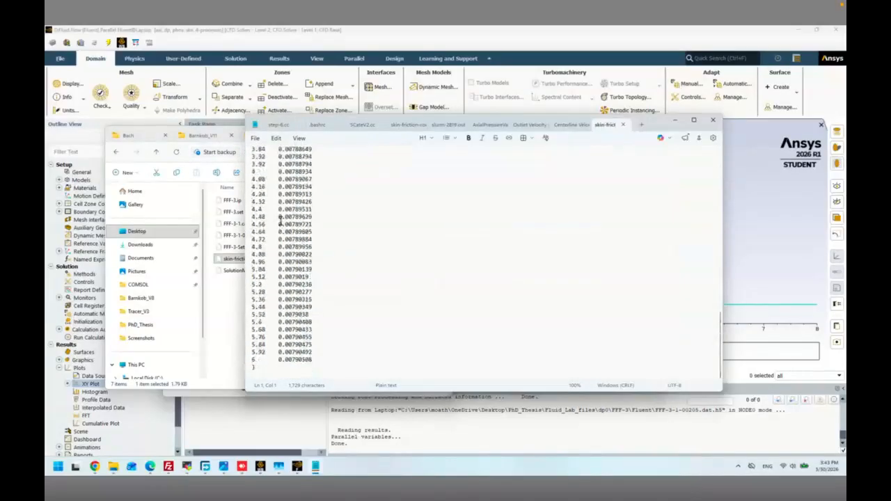
pyautogui.scroll(7, 257, 201)
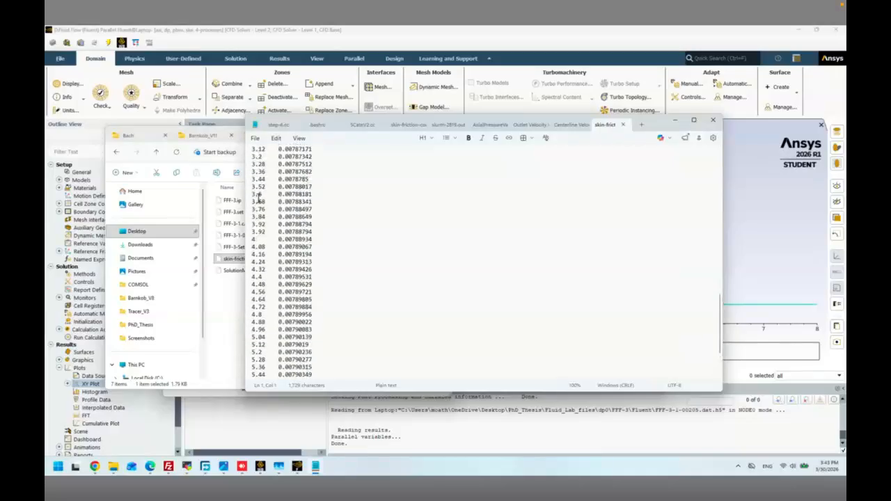
pyautogui.scroll(3, 258, 201)
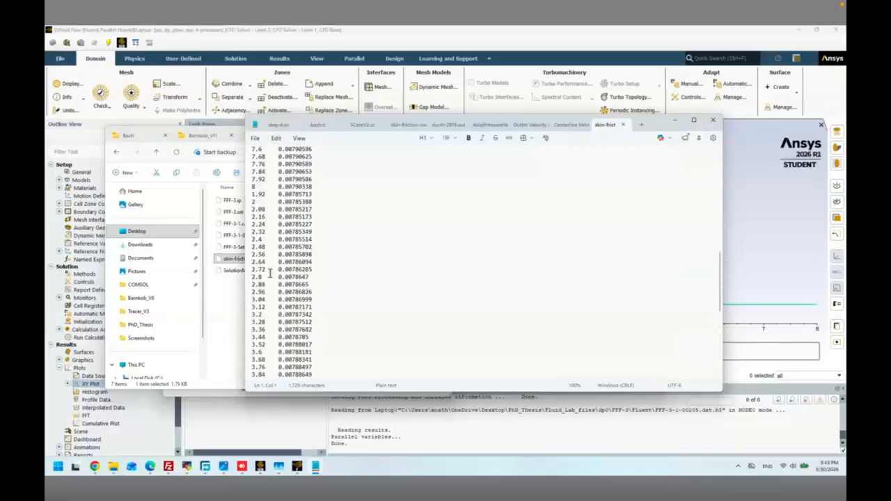
pyautogui.moveTo(252, 239); pyautogui.dragTo(254, 195)
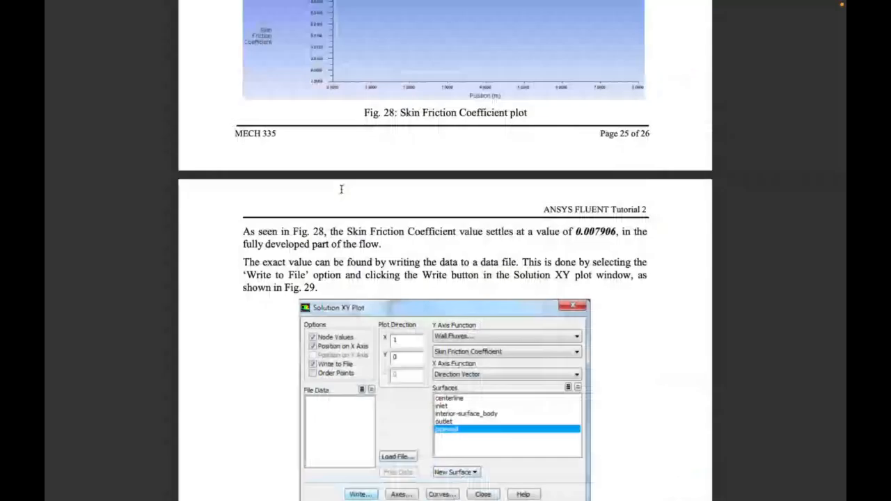
# - Read the tutorial's comparison of the simulated and theoretical skin friction coefficients, including the friction factor relation and percent error
pyautogui.scroll(-3, 430, 259)
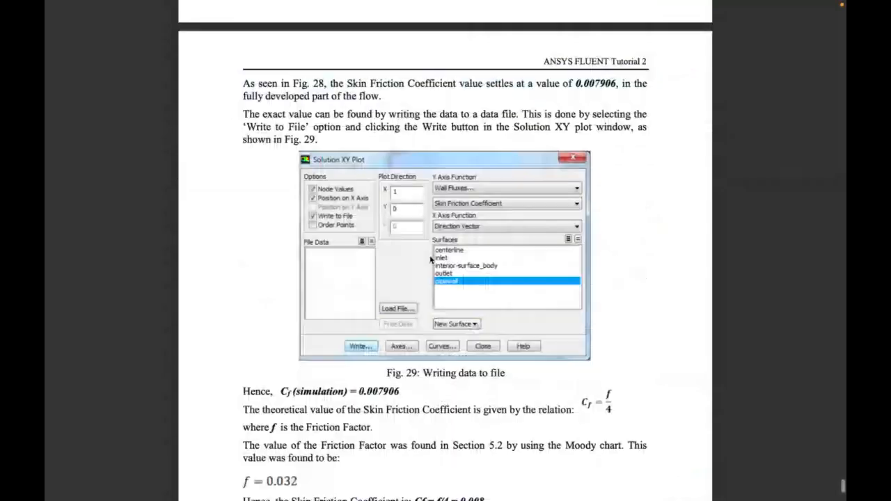
pyautogui.scroll(-3, 431, 259)
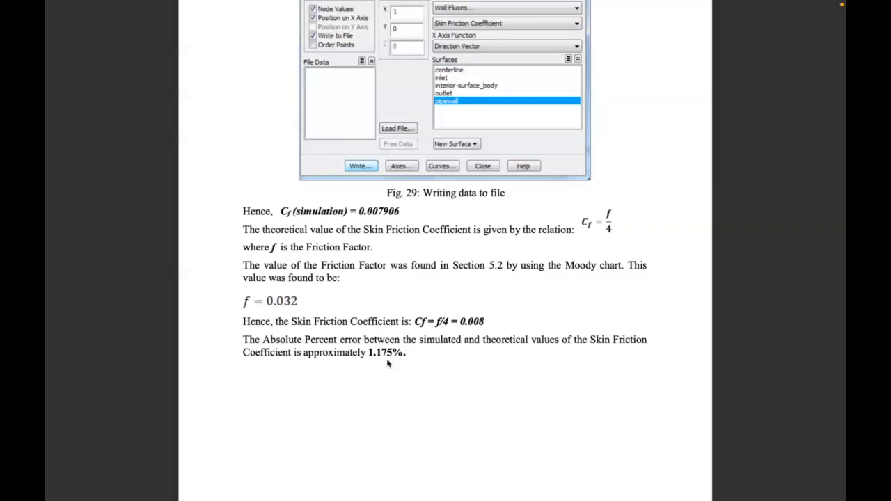
pyautogui.scroll(-2, 387, 362)
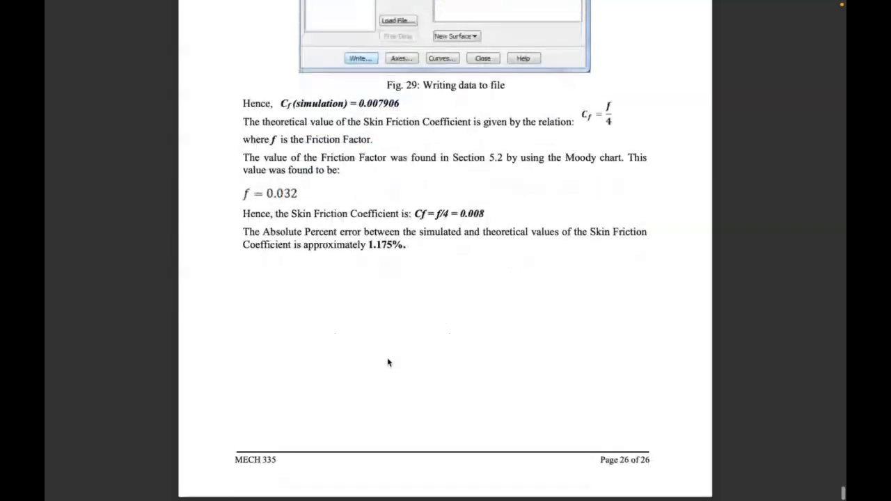
pyautogui.scroll(6, 388, 362)
pyautogui.scroll(2, 388, 362)
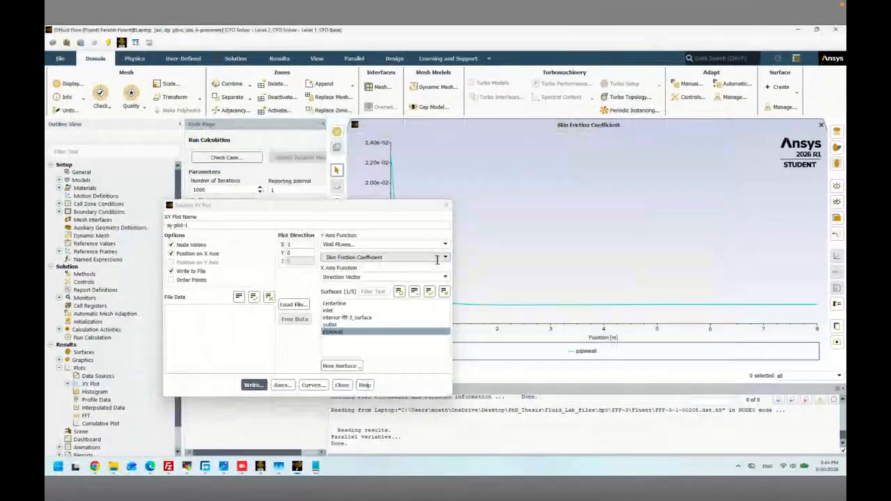
# - Close the XY plot settings in Fluent, glance at the Workbench project, and request to quit Fluent
pyautogui.click(342, 385)
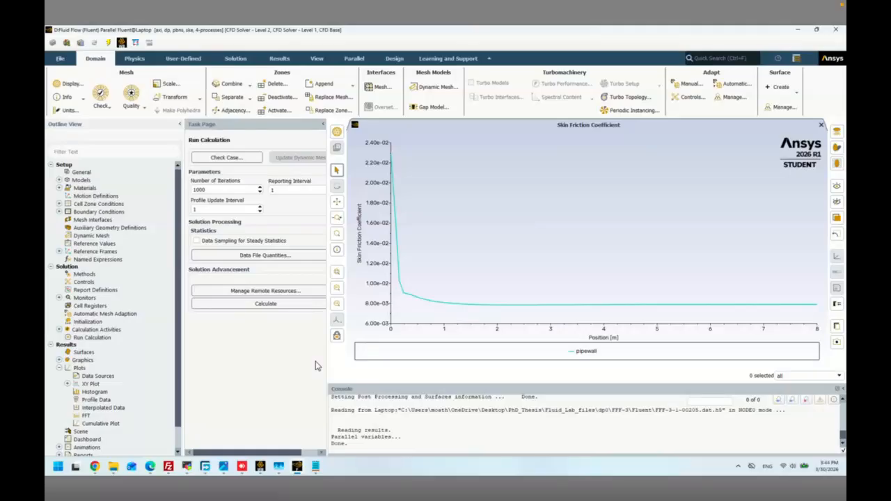
pyautogui.click(259, 467)
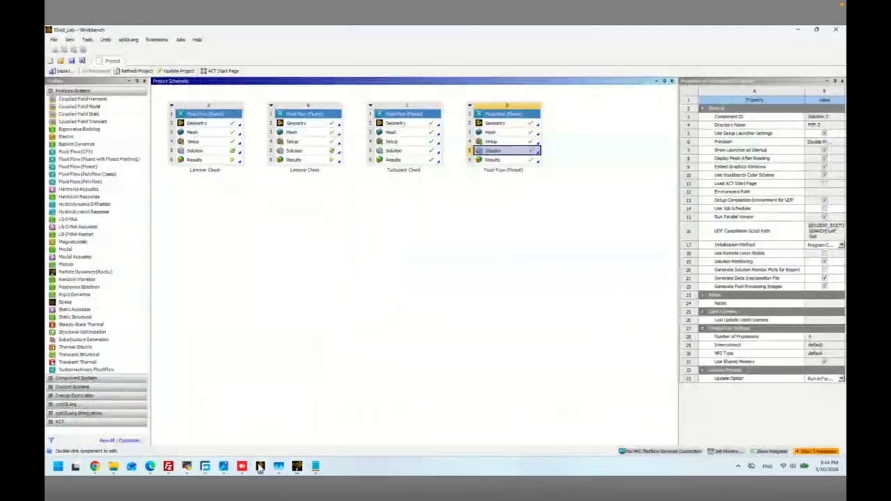
pyautogui.click(299, 465)
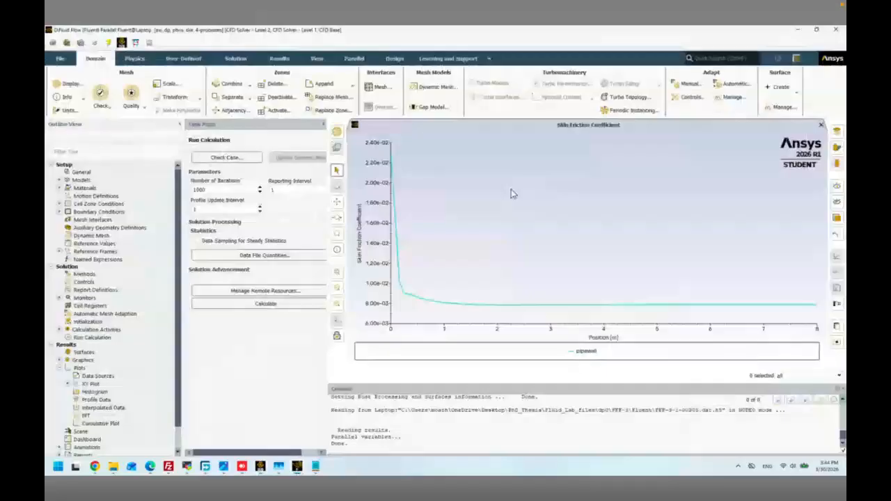
pyautogui.click(834, 31)
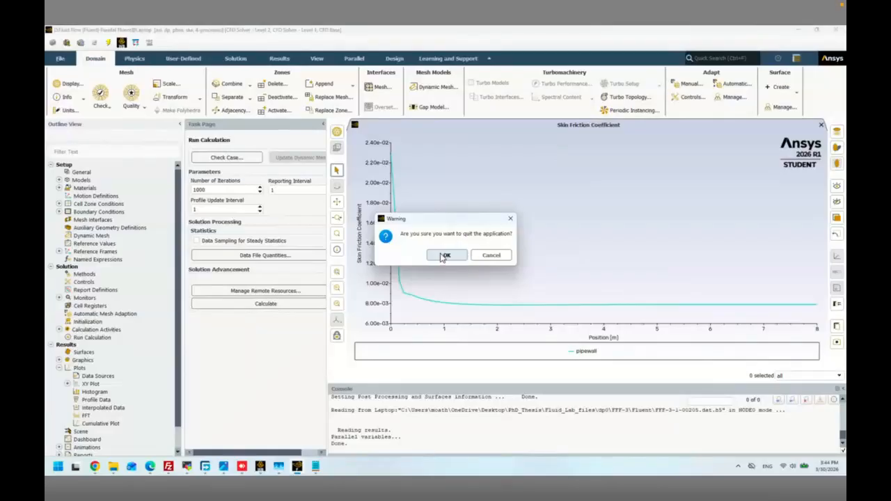
pyautogui.click(444, 256)
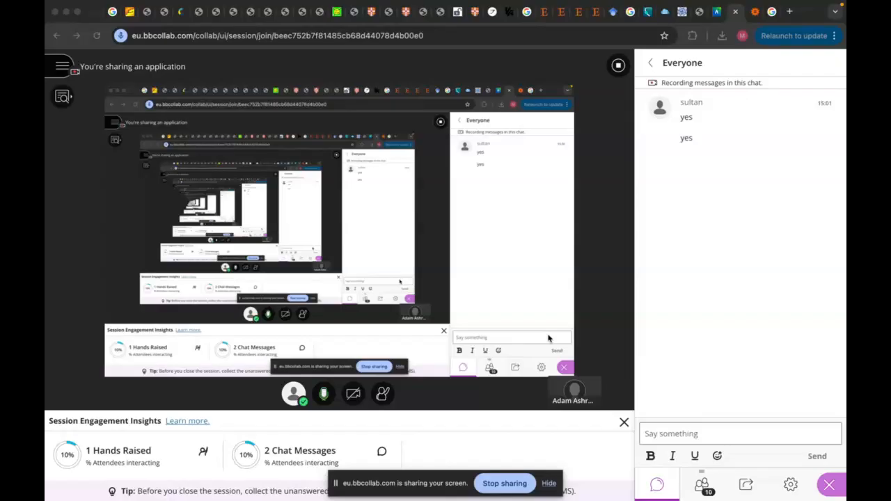
pyautogui.press('XF86AudioRaiseVolume')
pyautogui.press('XF86AudioRaiseVolume')
pyautogui.press('XF86AudioRaiseVolume')
# - Return to Fluent and confirm quitting, using the settings changes for current and future calculations
pyautogui.hotkey('ctrl', 'Left')
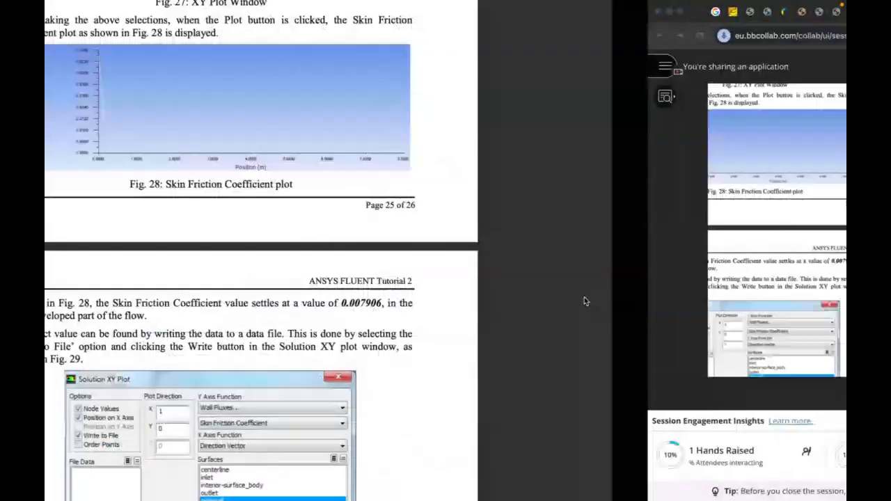
pyautogui.hotkey('ctrl', 'Left')
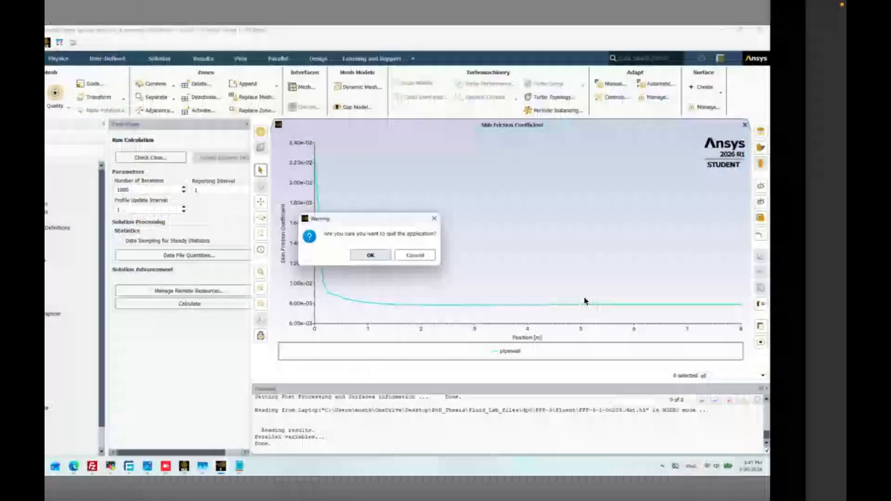
pyautogui.click(449, 255)
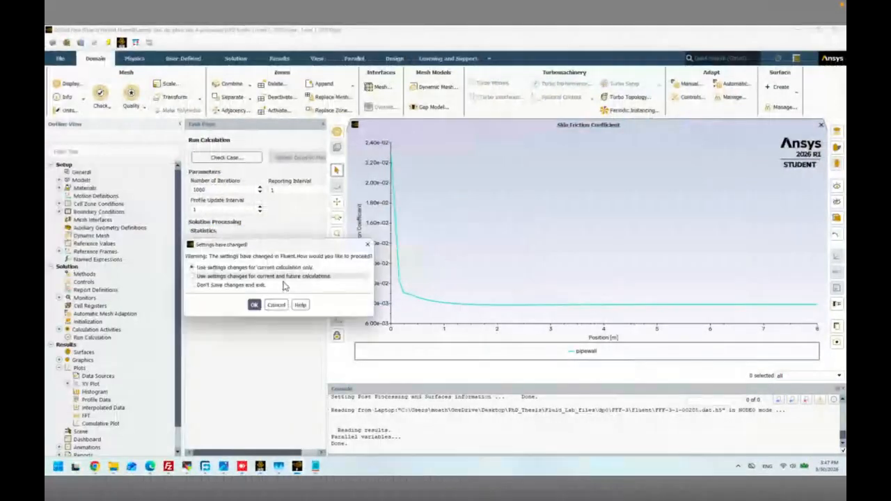
pyautogui.click(268, 275)
pyautogui.click(255, 305)
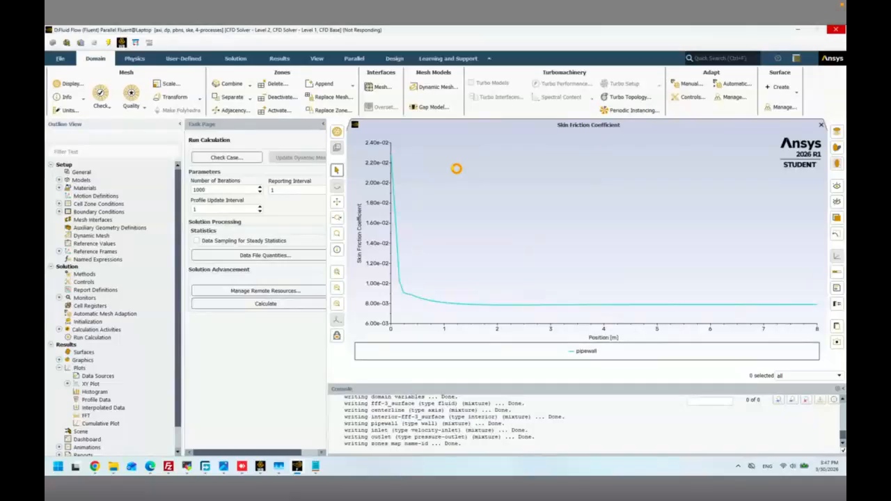
# - Switch to Workbench and view the actions available for the Laminar Check system, including Duplicate, without applying any
pyautogui.click(259, 468)
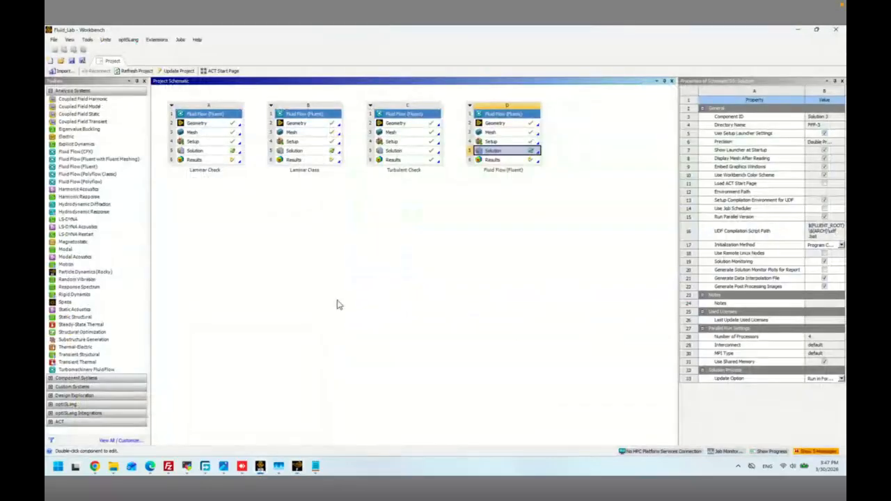
pyautogui.click(172, 106)
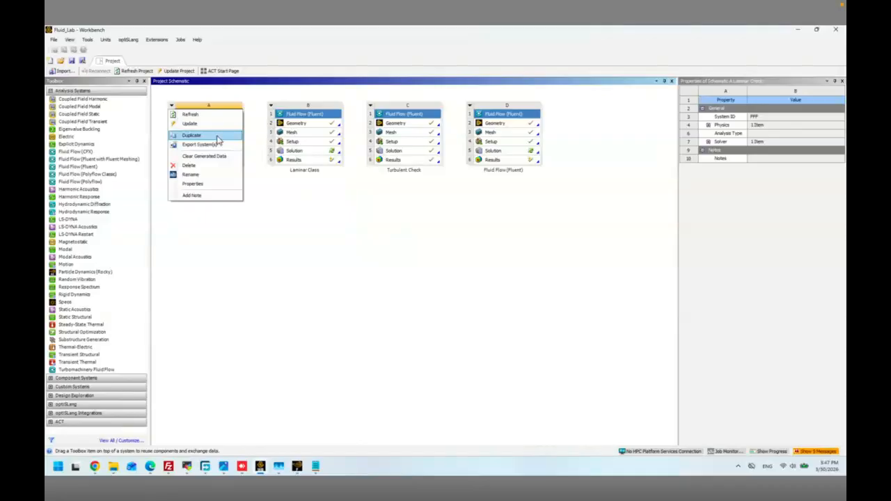
pyautogui.click(205, 235)
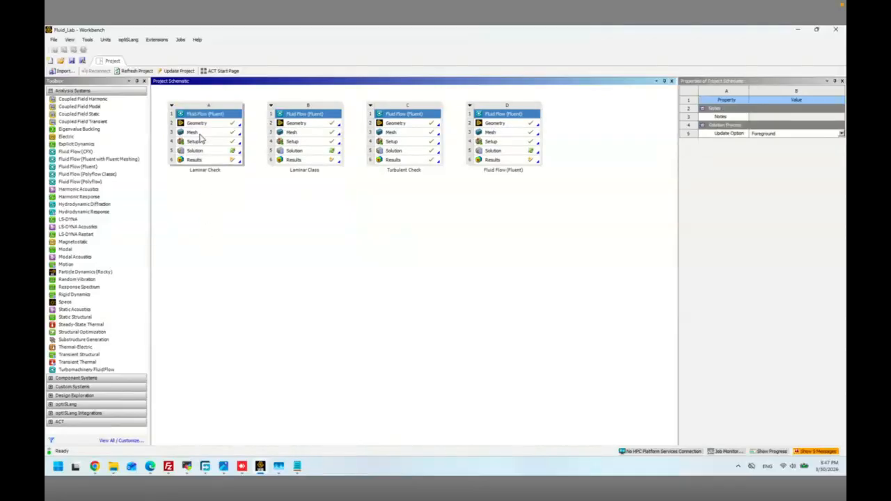